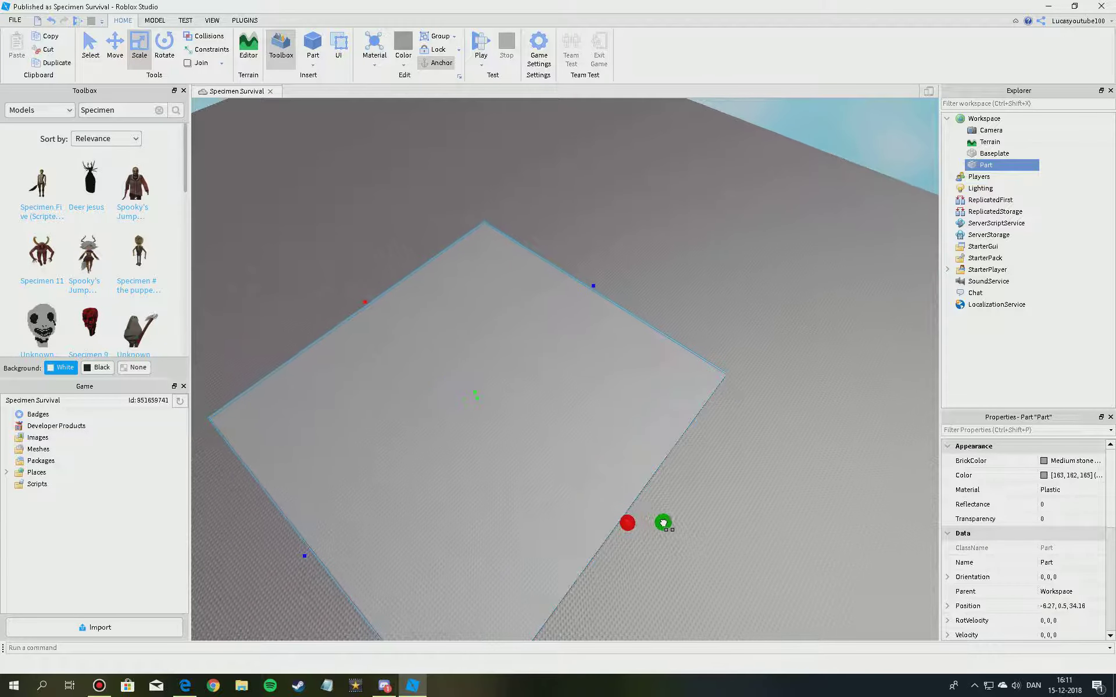
# - Recolour the flat floor part Brown and give it the Wood Planks material
pyautogui.press('a')
pyautogui.click(1074, 461)
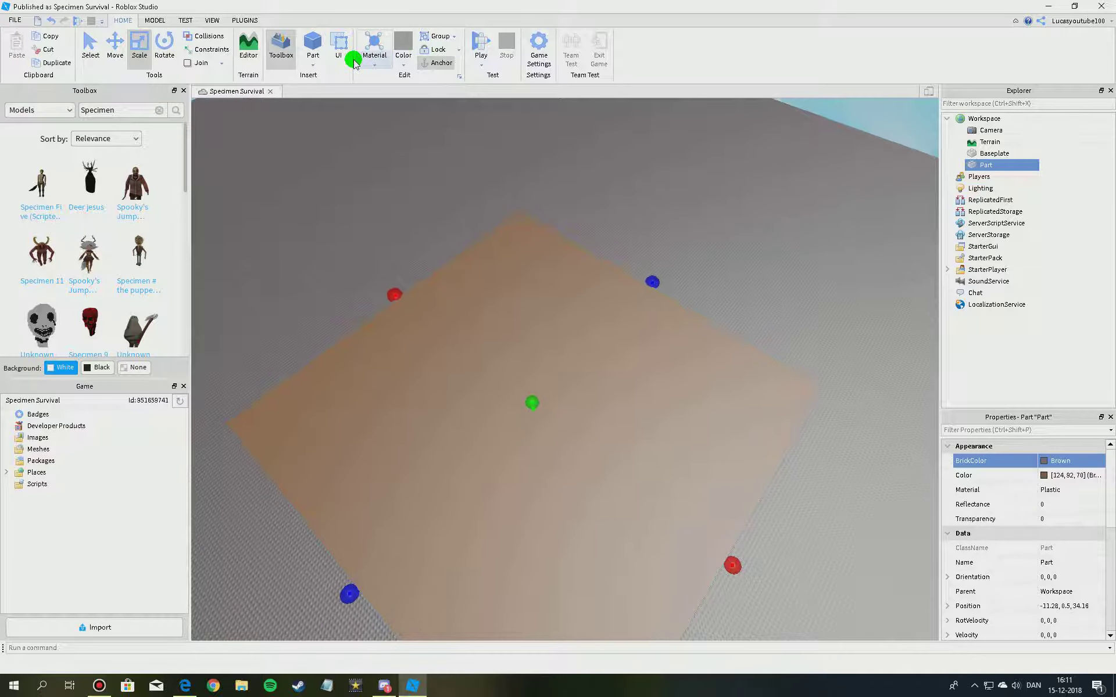
pyautogui.click(374, 46)
pyautogui.click(401, 103)
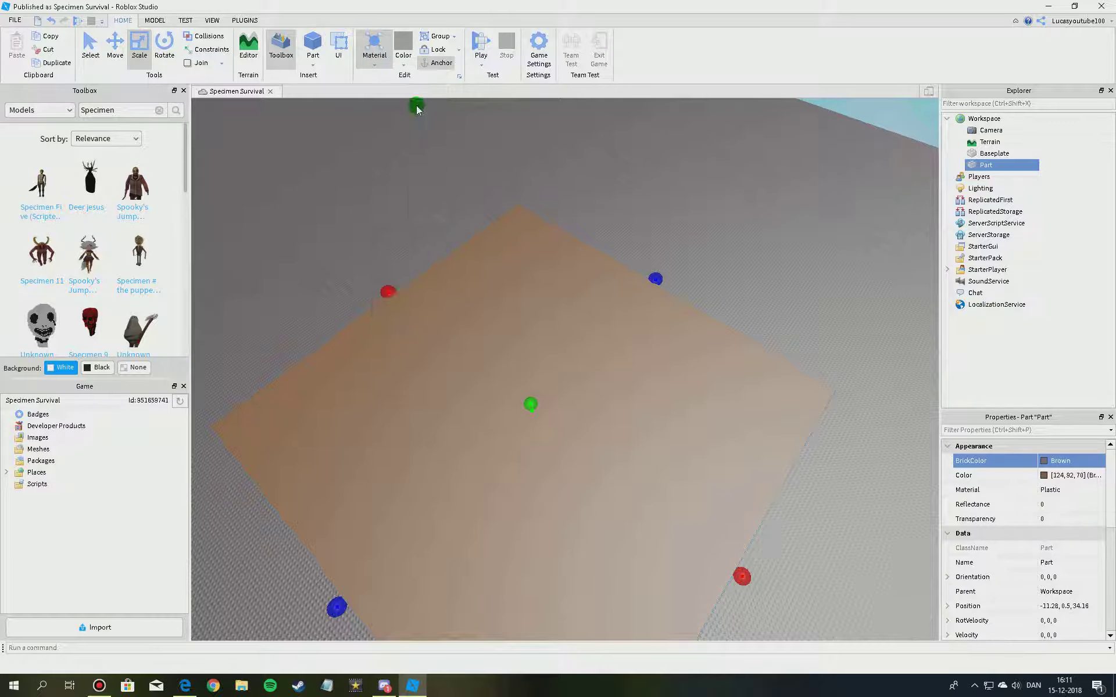
# - Duplicate the plank floor, narrow the copy into a strip along one edge and raise it into a wall
pyautogui.click(57, 63)
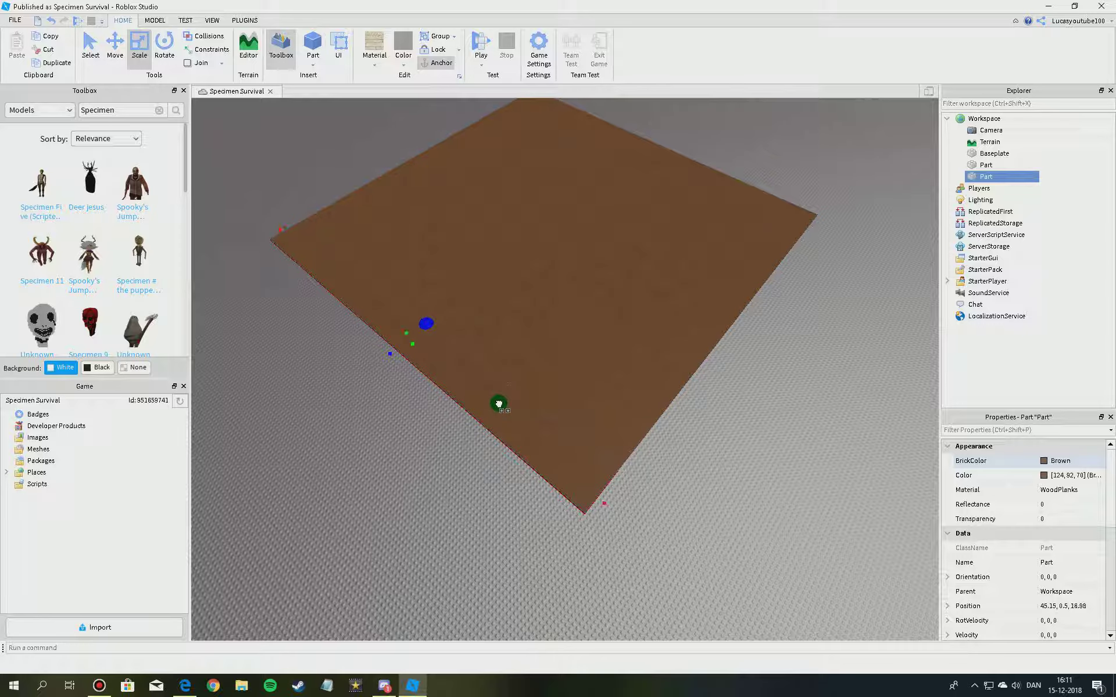
pyautogui.moveTo(479, 428); pyautogui.dragTo(533, 424, button='right')
pyautogui.moveTo(541, 450); pyautogui.dragTo(416, 316)
# - Duplicate the wall and resize the copy into a second wall along the adjoining floor edge
pyautogui.click(56, 62)
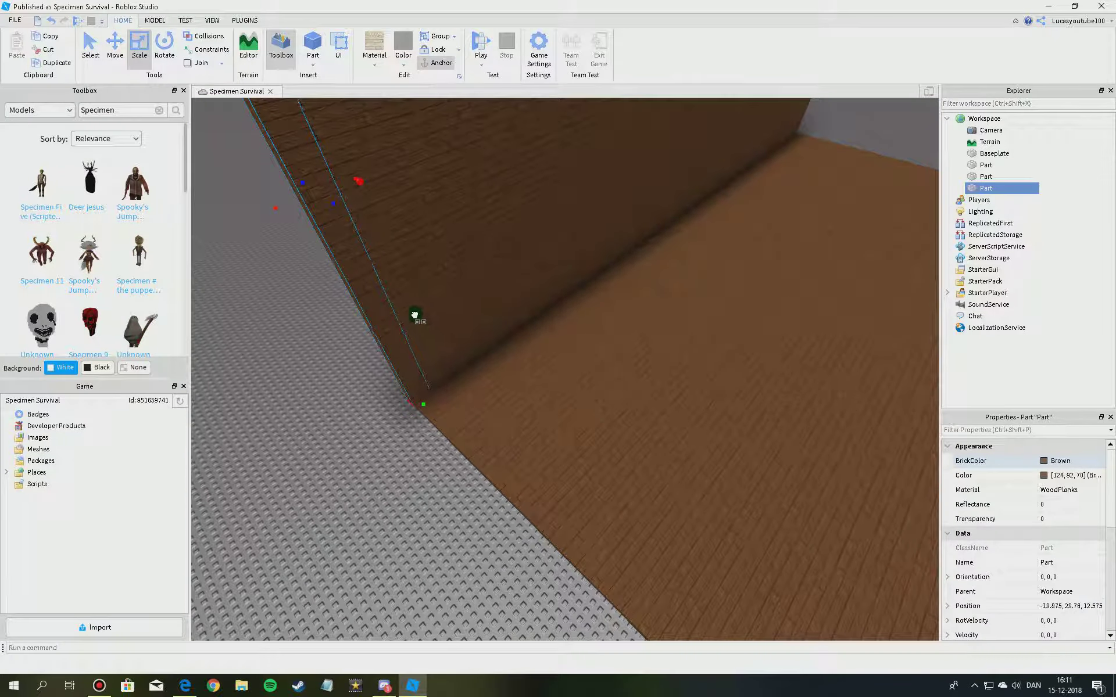
pyautogui.click(326, 199)
pyautogui.moveTo(326, 198); pyautogui.dragTo(277, 300, button='right')
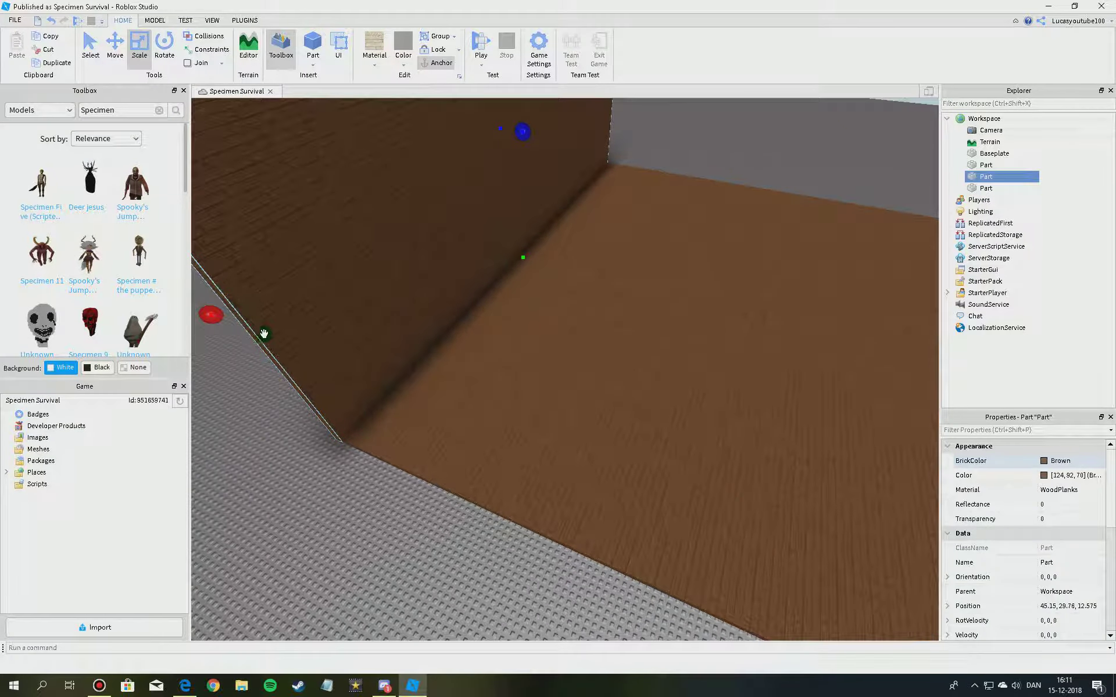
pyautogui.moveTo(247, 348); pyautogui.dragTo(669, 414)
# - Duplicate the first wall and move the copy to the opposite floor edge, at about Z 139.64
pyautogui.moveTo(668, 414); pyautogui.dragTo(438, 389, button='right')
pyautogui.click(438, 389)
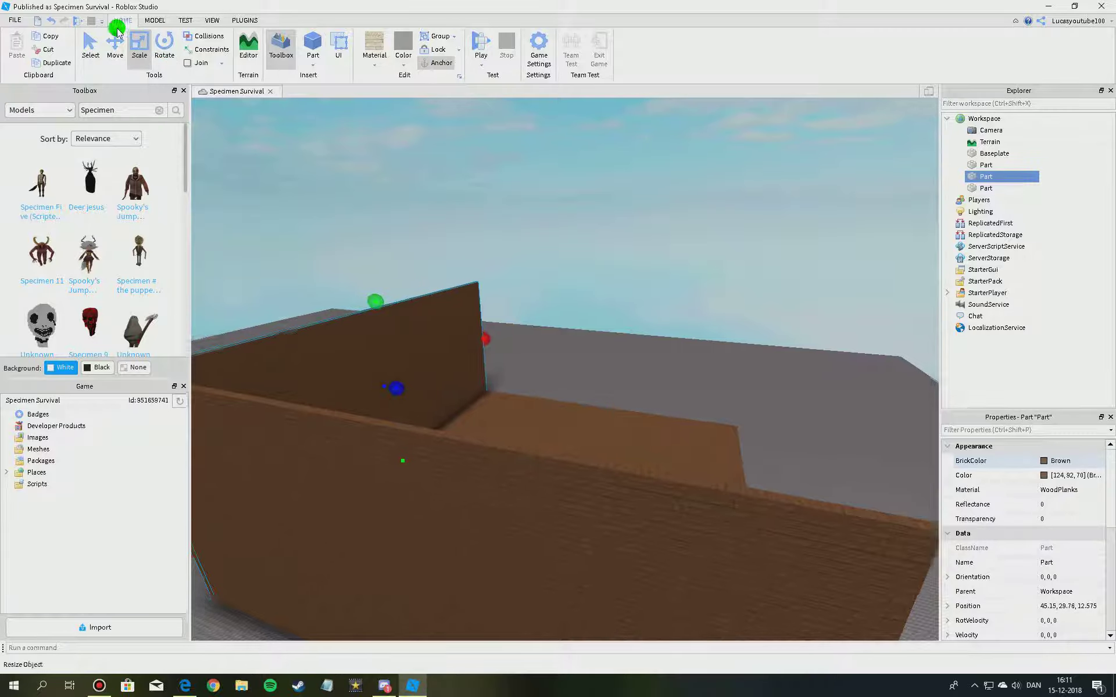
pyautogui.click(117, 30)
pyautogui.click(55, 62)
pyautogui.moveTo(461, 407); pyautogui.dragTo(682, 436)
# - Duplicate the side wall and move the copy to the last open floor edge, at about X 112.39
pyautogui.click(535, 389)
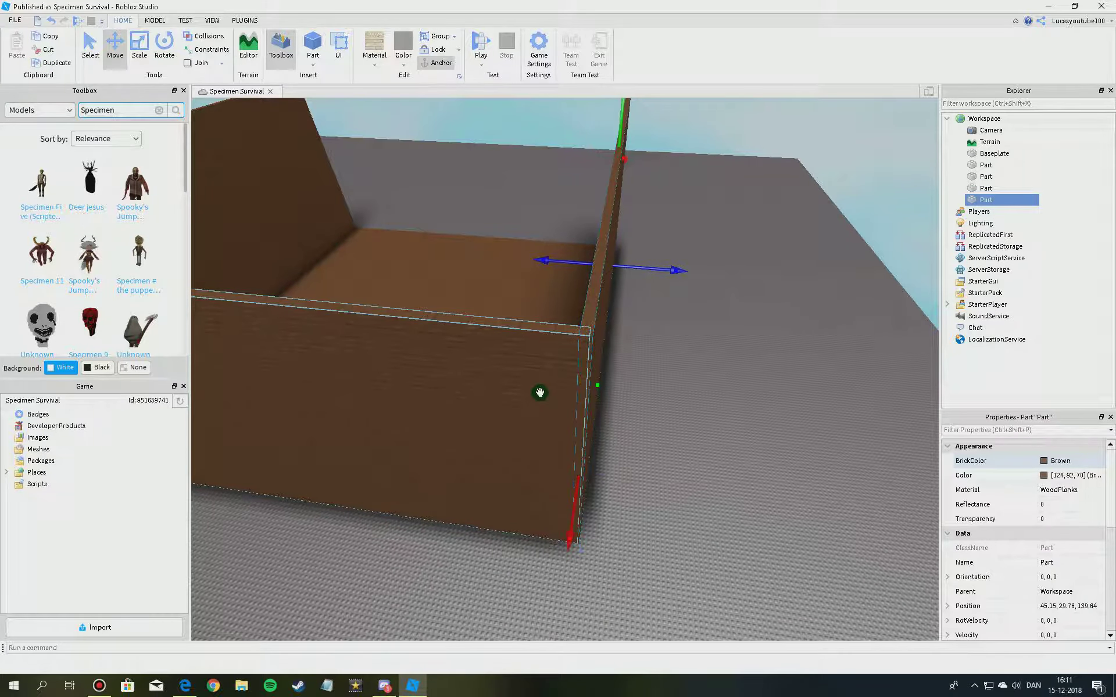
pyautogui.hotkey('ctrl', 'd')
pyautogui.moveTo(232, 166); pyautogui.dragTo(284, 278, button='right')
pyautogui.moveTo(297, 299); pyautogui.dragTo(418, 461)
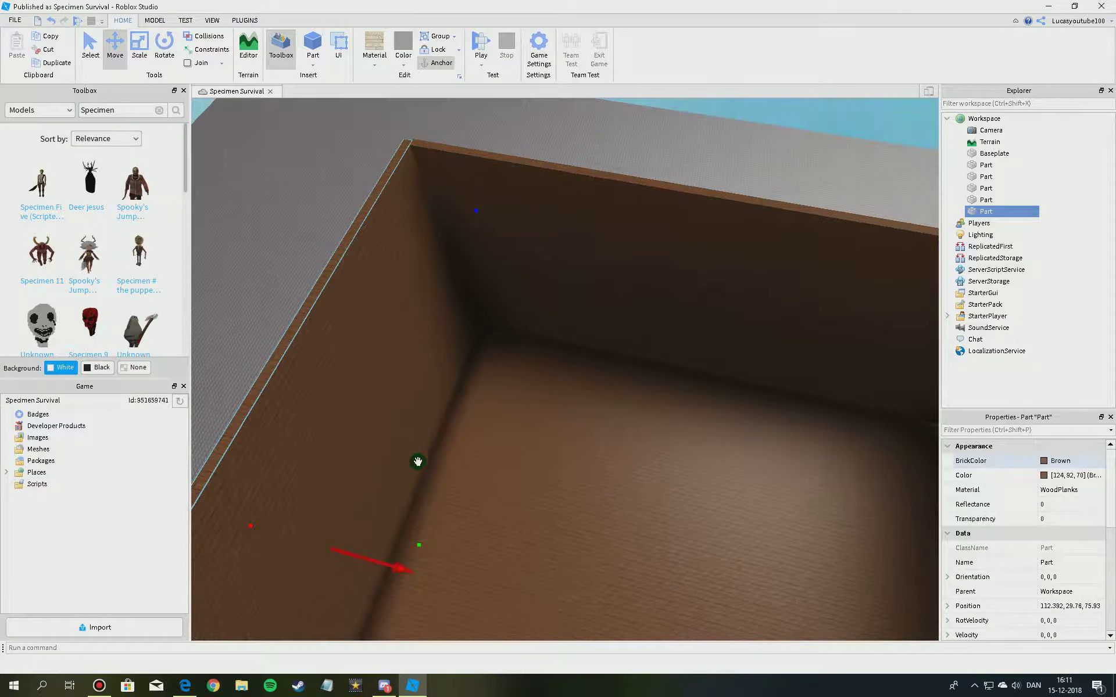
pyautogui.moveTo(373, 567); pyautogui.dragTo(381, 550)
# - Delete all four plank walls around the floor
pyautogui.press('Delete')
pyautogui.click(589, 205)
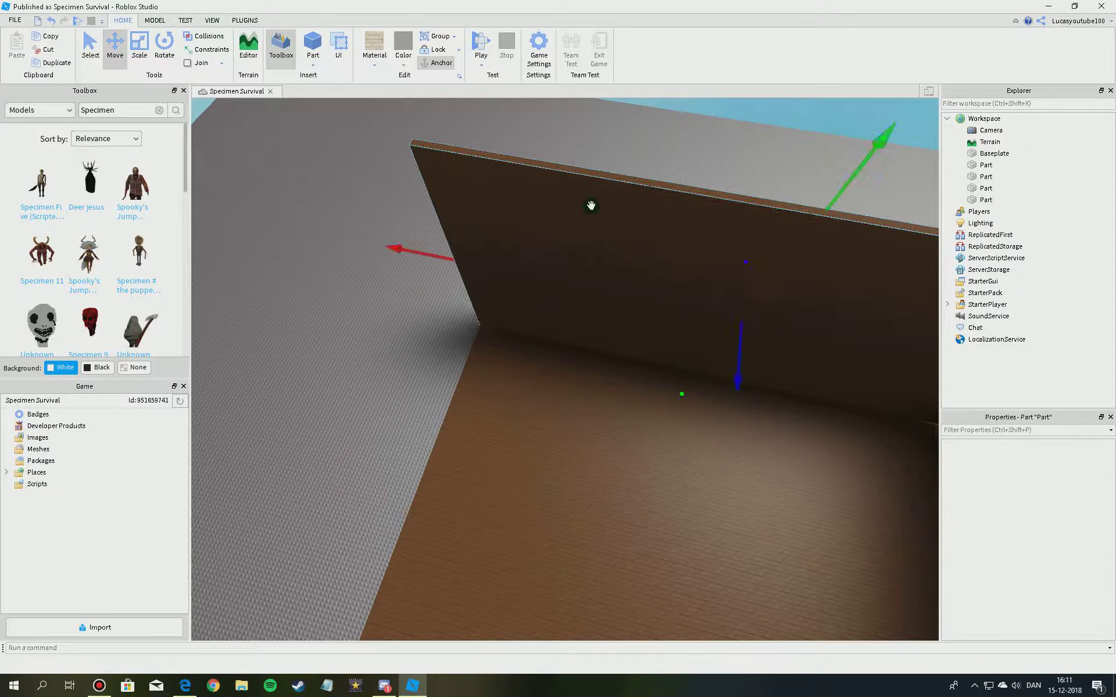
pyautogui.press('Delete')
pyautogui.moveTo(590, 207); pyautogui.dragTo(598, 249, button='right')
pyautogui.click(598, 249)
pyautogui.press('Delete')
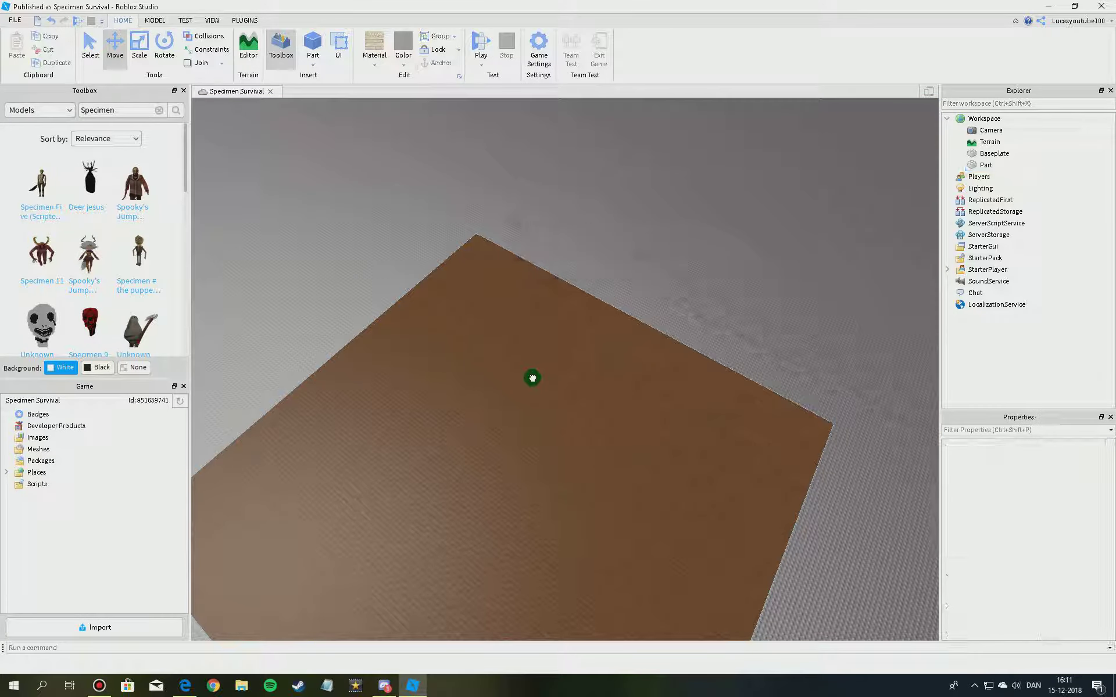
# - Change the floor part's colour to Sea green and its material to Grass
pyautogui.click(530, 378)
pyautogui.click(1056, 461)
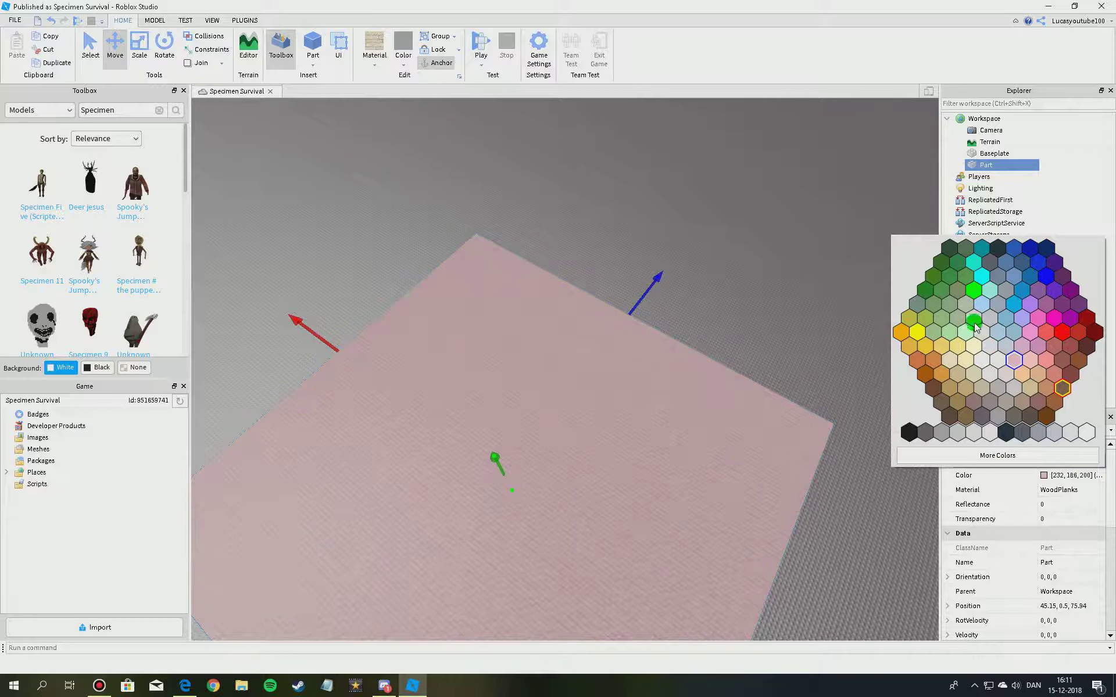
pyautogui.click(951, 279)
pyautogui.moveTo(651, 215); pyautogui.dragTo(650, 234, button='right')
pyautogui.scroll(5, 649, 234)
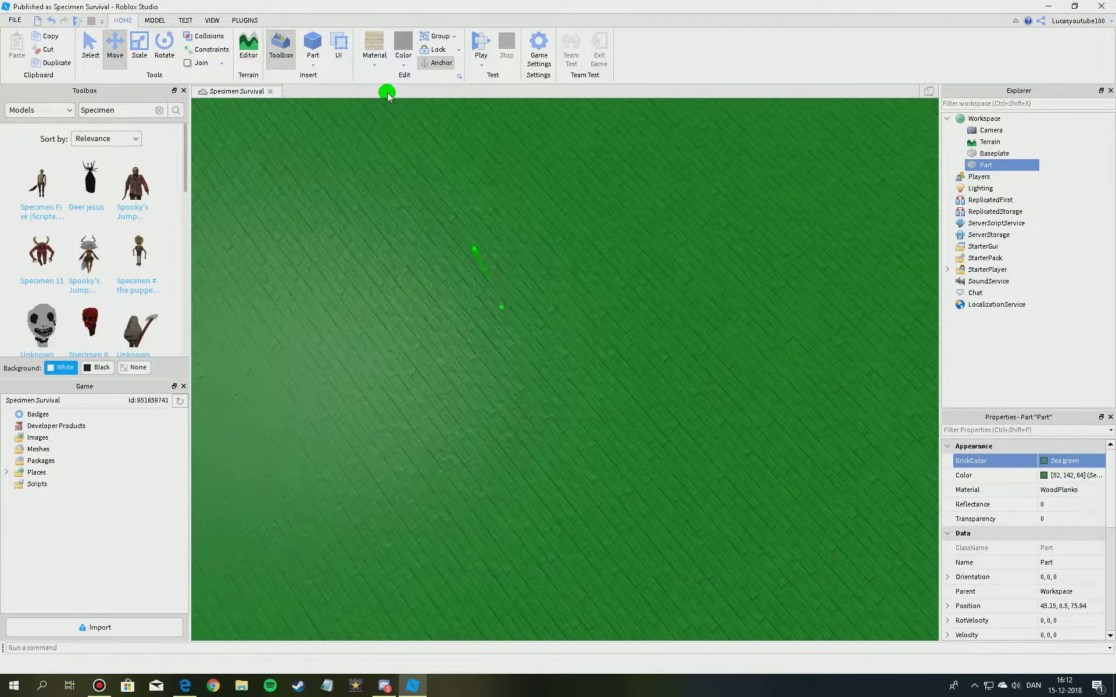
pyautogui.click(380, 64)
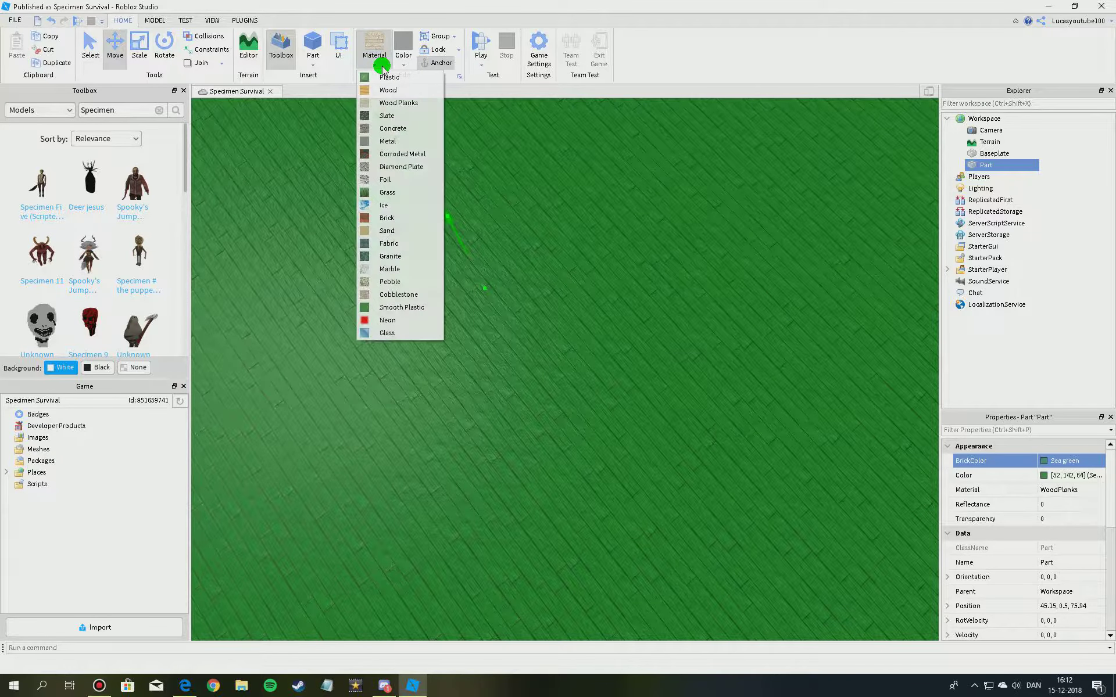
pyautogui.click(375, 192)
pyautogui.scroll(-10, 382, 200)
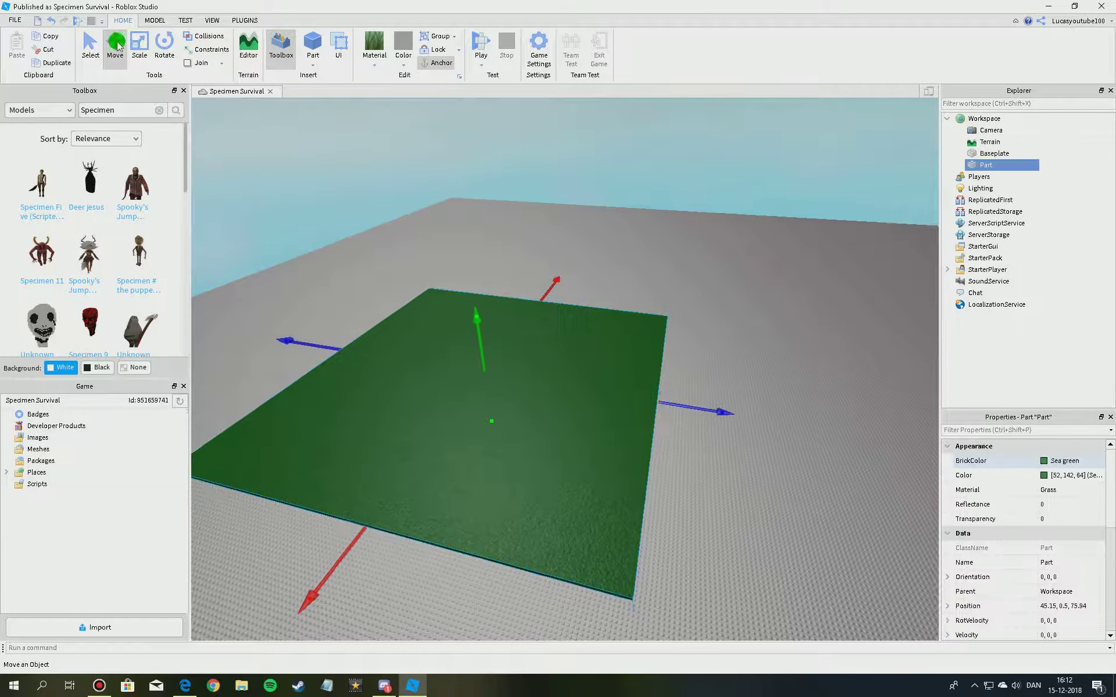
# - Nudge the grass slab on the baseplate to about position 46.31, 0.5, 77.35
pyautogui.press('s')
pyautogui.click(144, 48)
pyautogui.moveTo(453, 201); pyautogui.dragTo(458, 288, button='right')
pyautogui.press('a')
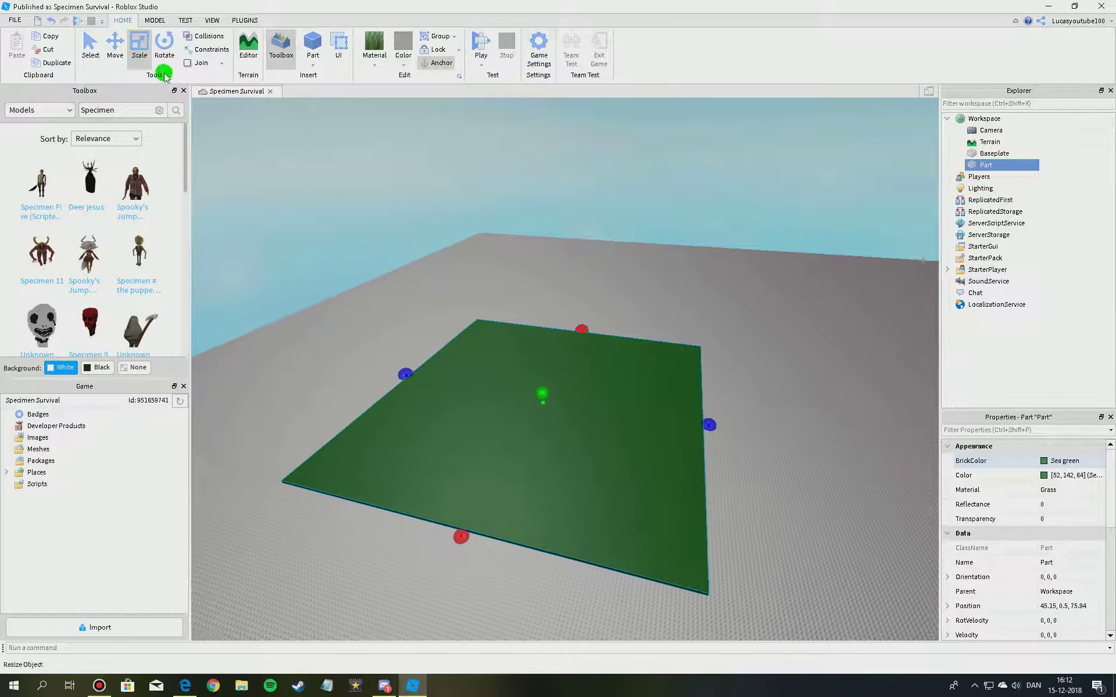
pyautogui.hotkey('ctrl', '2')
pyautogui.moveTo(545, 355); pyautogui.dragTo(145, 96)
pyautogui.moveTo(651, 312); pyautogui.dragTo(613, 537)
pyautogui.click(1000, 145)
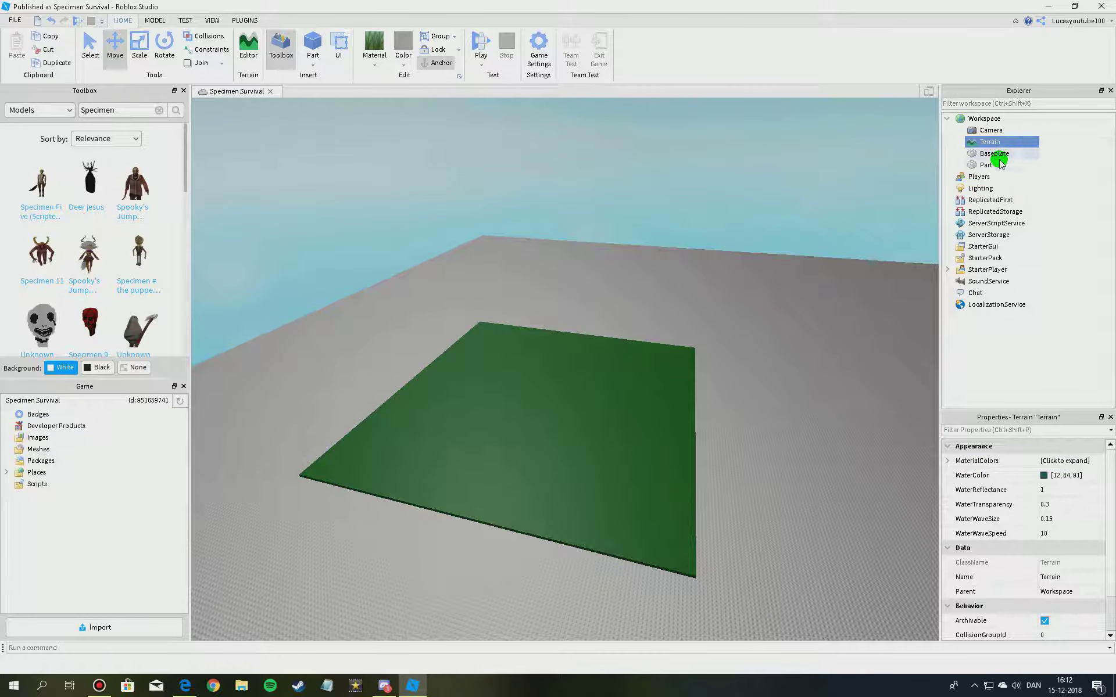
pyautogui.click(997, 163)
pyautogui.press('Delete')
pyautogui.click(46, 22)
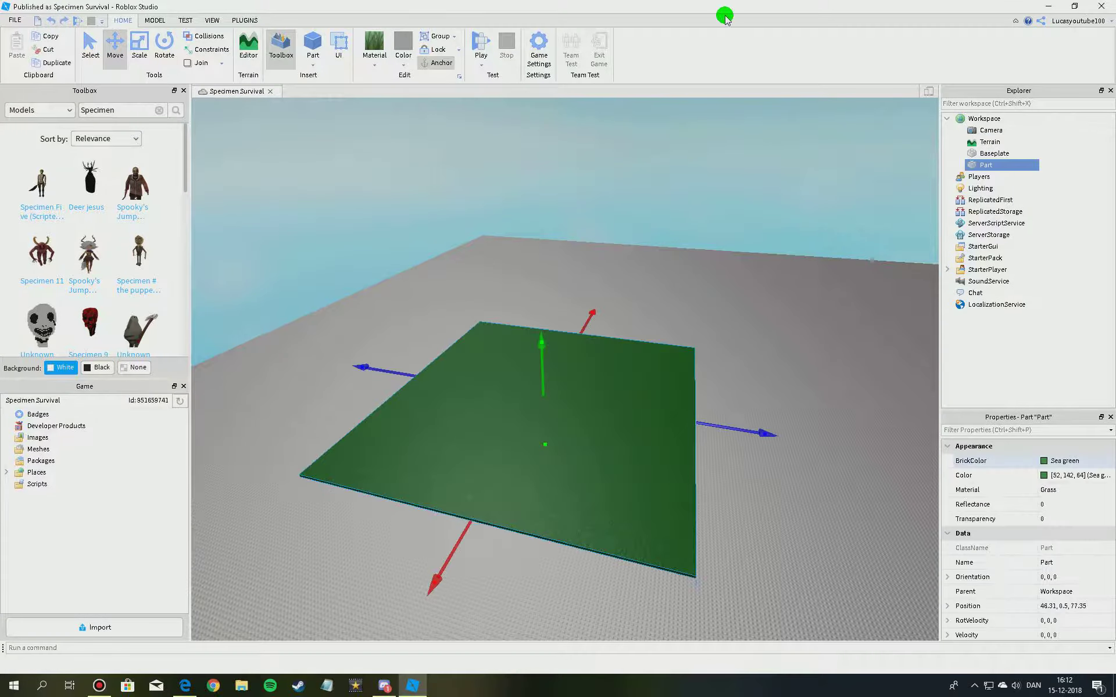
# - Delete the Baseplate beneath the grass slab
pyautogui.click(994, 153)
pyautogui.press('Delete')
# - Duplicate the grass slab and lower the copy to about Y -0.012, just beneath the original
pyautogui.click(662, 372)
pyautogui.click(35, 48)
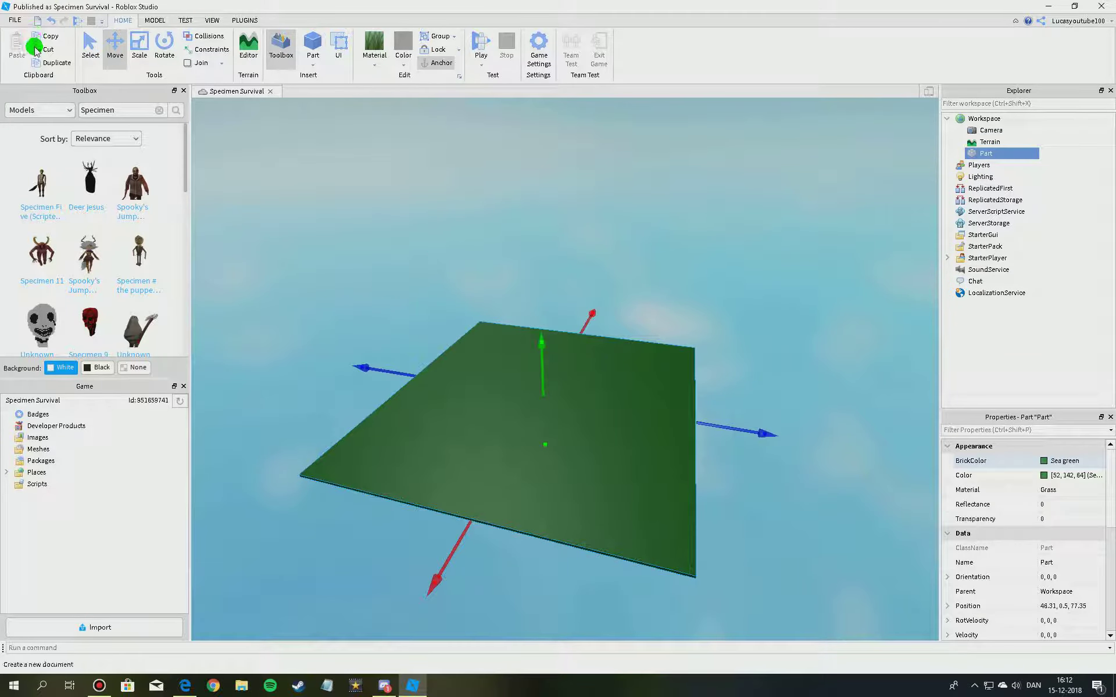
pyautogui.click(48, 64)
pyautogui.moveTo(521, 253); pyautogui.dragTo(521, 254, button='right')
pyautogui.press('w')
pyautogui.moveTo(416, 317); pyautogui.dragTo(439, 326)
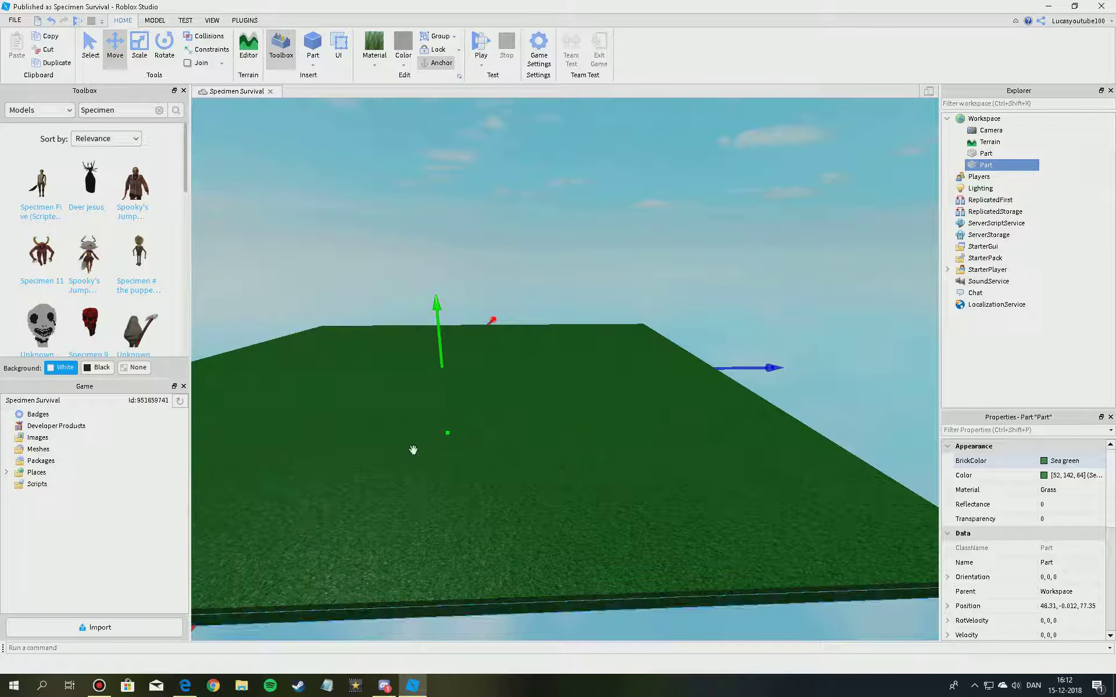
pyautogui.click(99, 686)
# - Duplicate the lower slab, narrow the copy to a strip along one edge and extend it downward as a deep rim
pyautogui.click(57, 69)
pyautogui.click(140, 52)
pyautogui.moveTo(415, 180); pyautogui.dragTo(411, 184, button='right')
pyautogui.moveTo(464, 252); pyautogui.dragTo(511, 237)
pyautogui.moveTo(530, 286); pyautogui.dragTo(511, 238, button='right')
pyautogui.moveTo(511, 237); pyautogui.dragTo(540, 185)
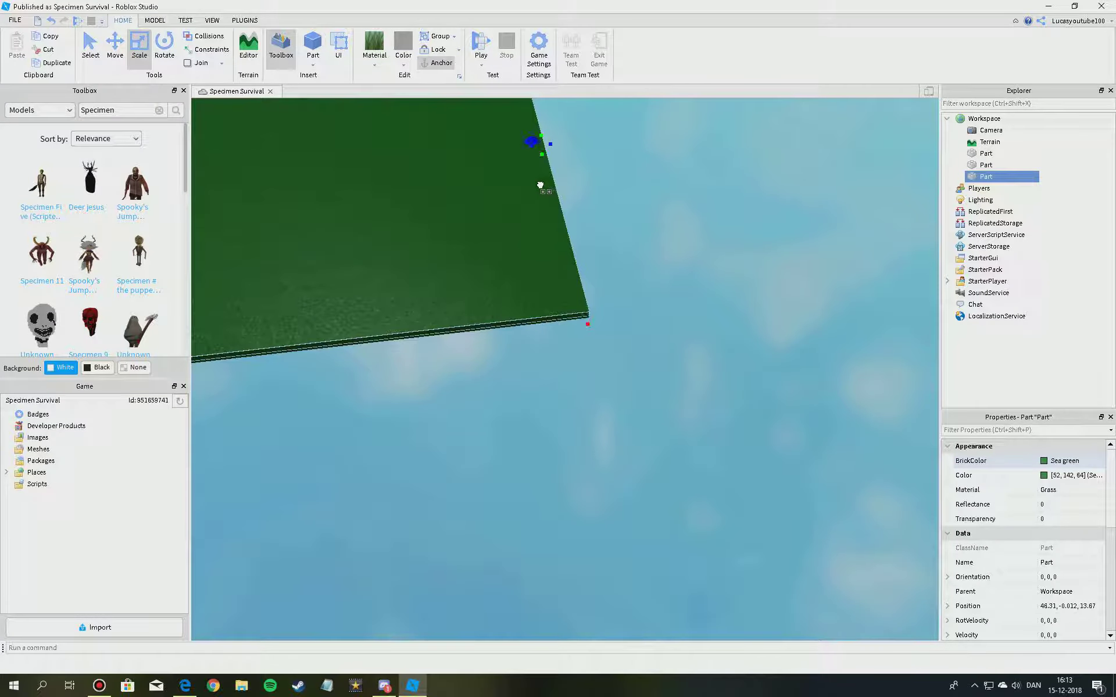
pyautogui.moveTo(571, 193); pyautogui.dragTo(565, 193, button='right')
pyautogui.moveTo(524, 232); pyautogui.dragTo(531, 288)
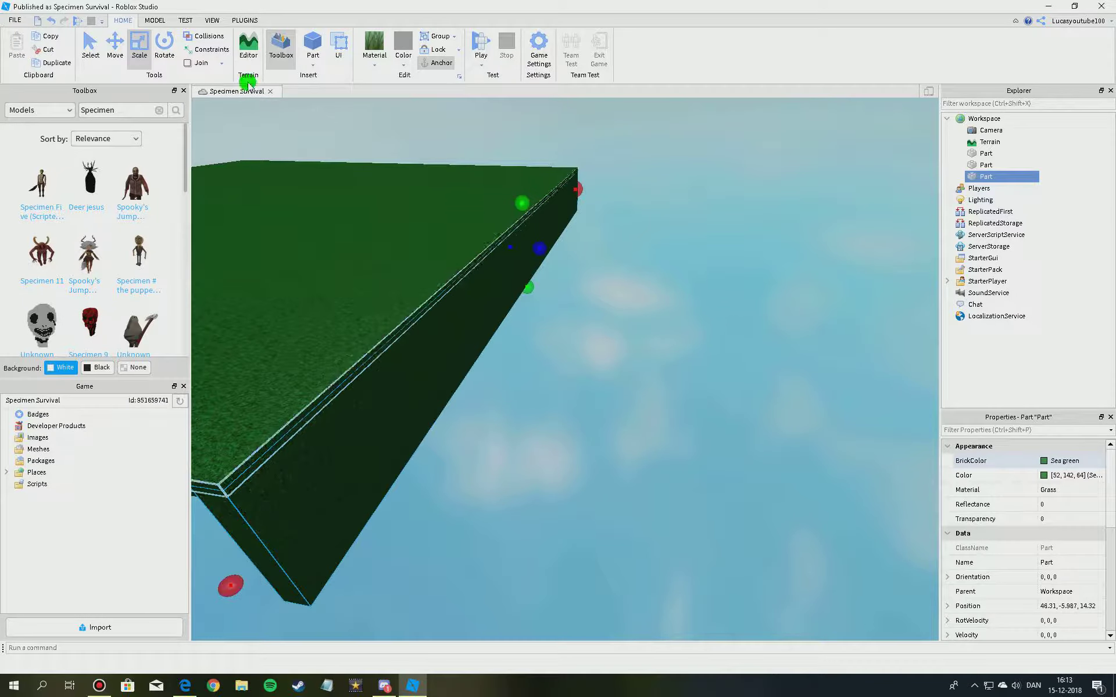
# - Duplicate the rim, rotate the copy about 1.62° around the vertical axis and shorten it toward one end
pyautogui.click(166, 50)
pyautogui.click(58, 62)
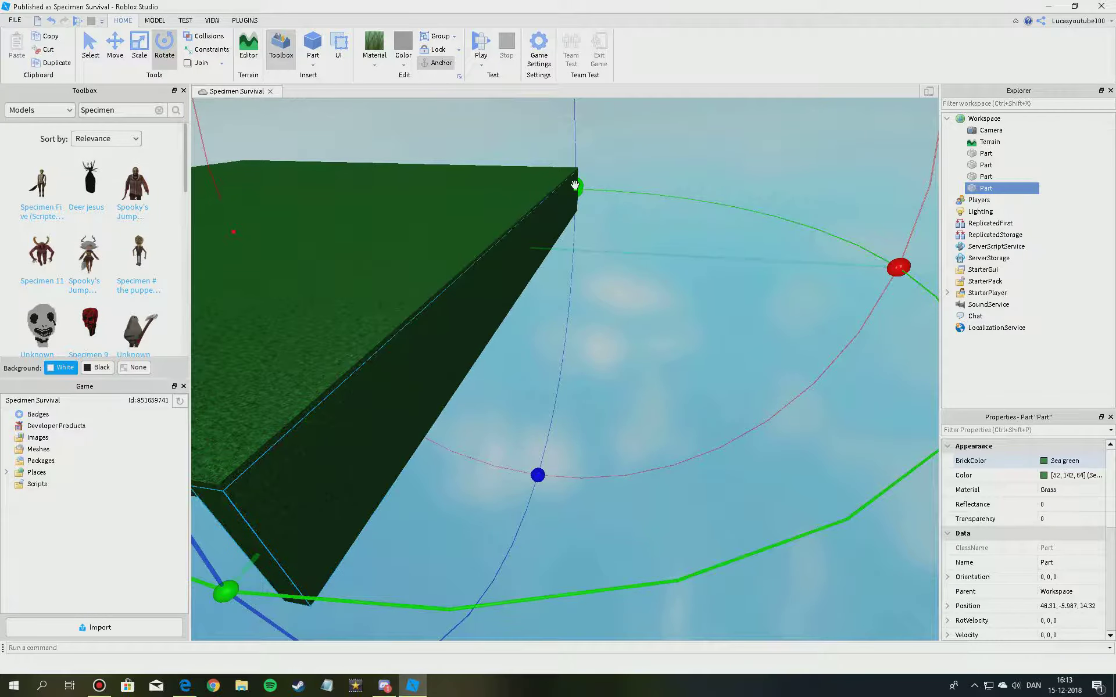
pyautogui.moveTo(577, 187); pyautogui.dragTo(567, 188)
pyautogui.click(140, 47)
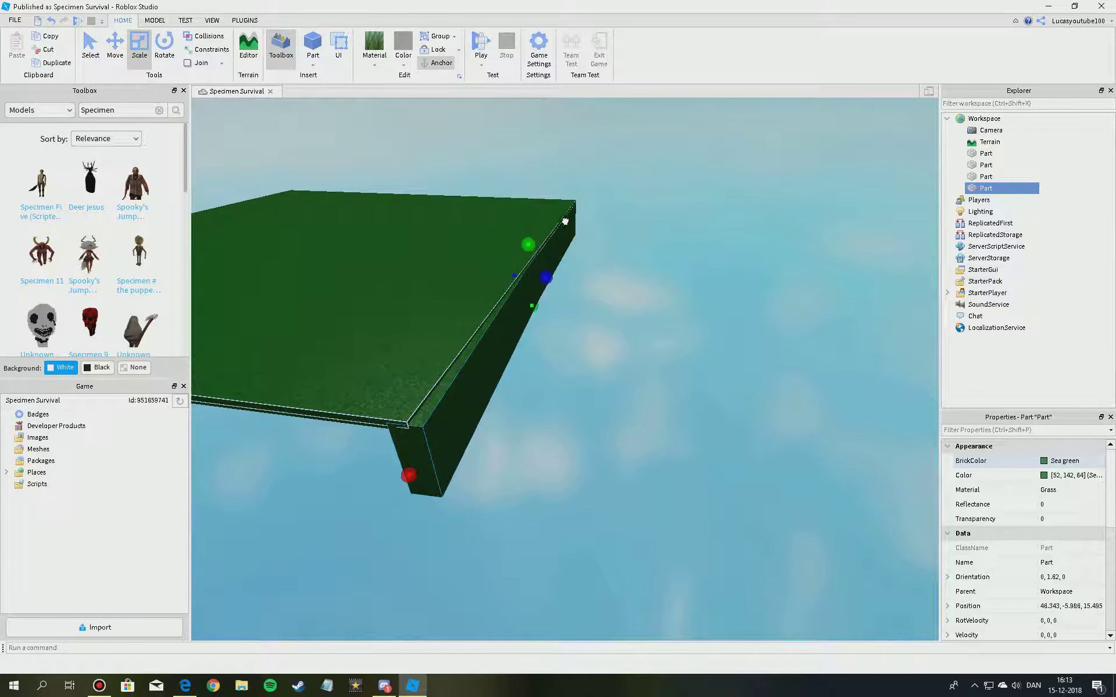
pyautogui.moveTo(565, 221); pyautogui.dragTo(536, 279)
# - Duplicate the shortened rim piece, rotate the copy to about 12.68° around the vertical axis and resize it at the slab's corner
pyautogui.click(164, 52)
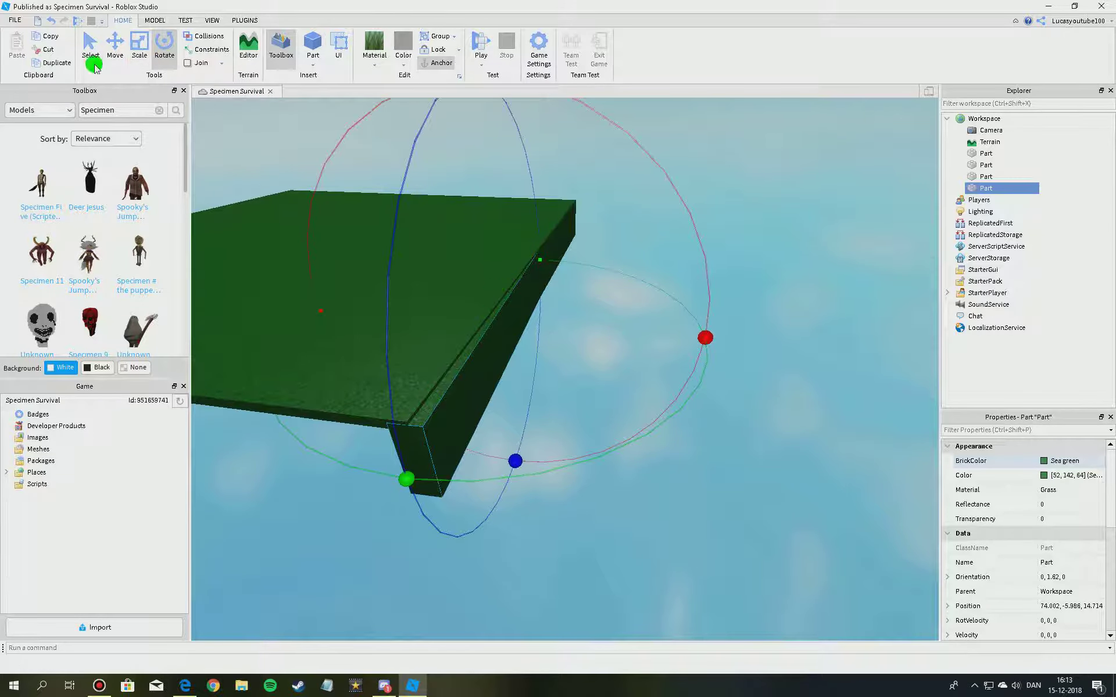
pyautogui.click(51, 61)
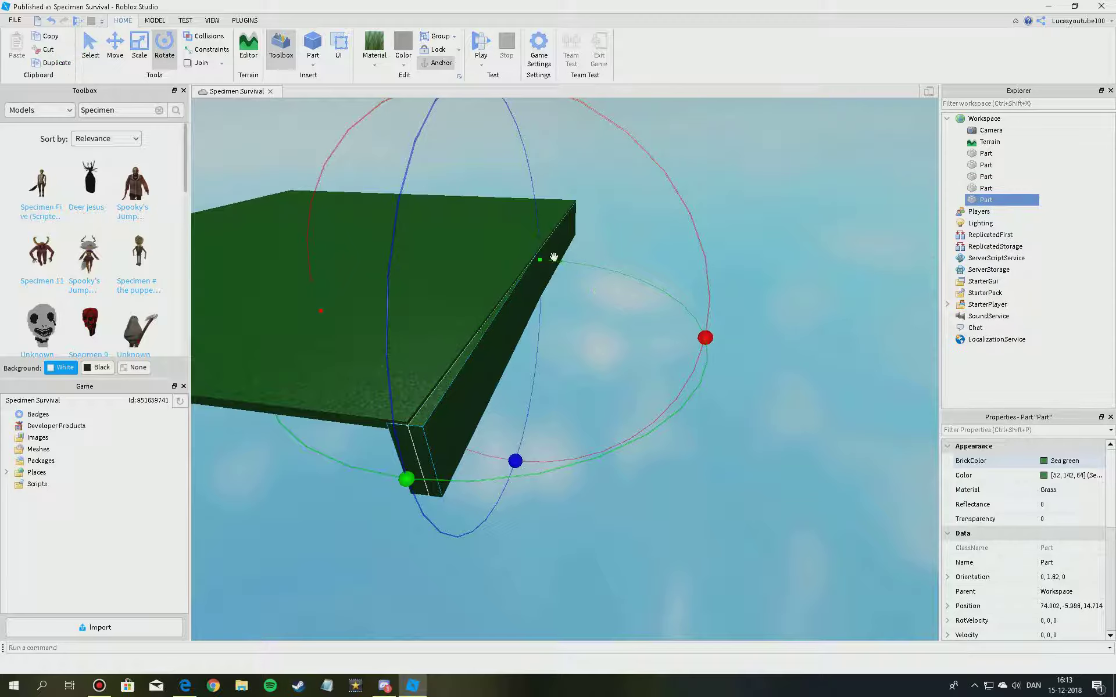
pyautogui.moveTo(544, 258); pyautogui.dragTo(357, 193)
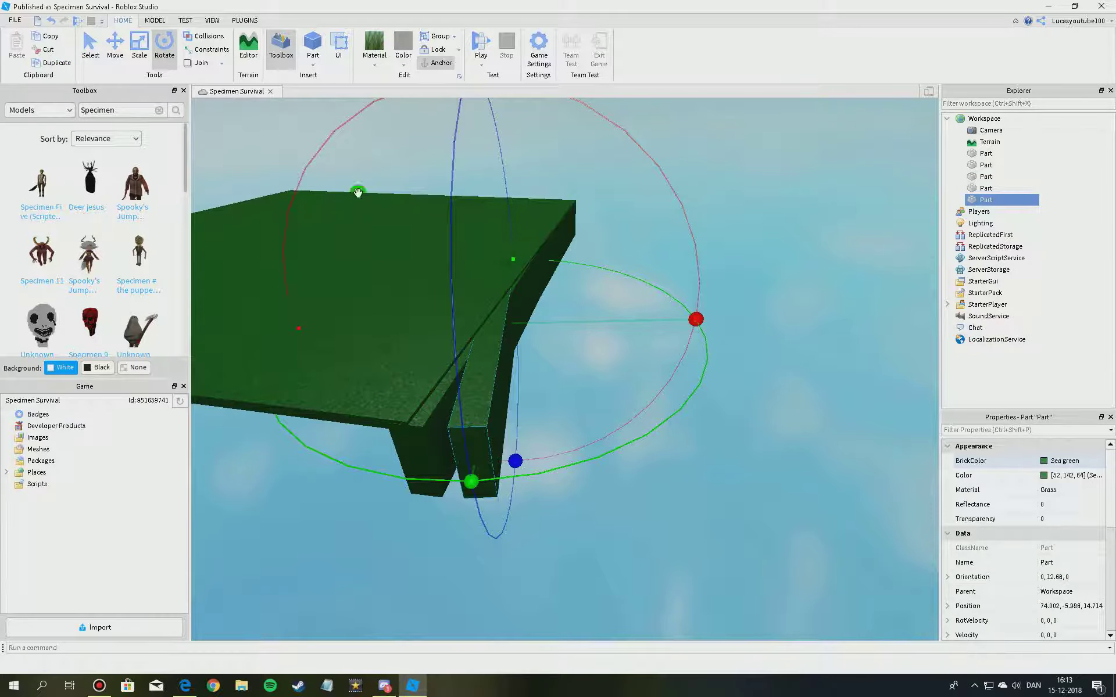
pyautogui.click(149, 38)
pyautogui.moveTo(479, 324); pyautogui.dragTo(389, 236)
pyautogui.press('d')
pyautogui.press('s')
# - Duplicate the angled corner piece and rotate the copy to about 29.73° around the vertical axis
pyautogui.click(61, 62)
pyautogui.click(165, 49)
pyautogui.click(135, 43)
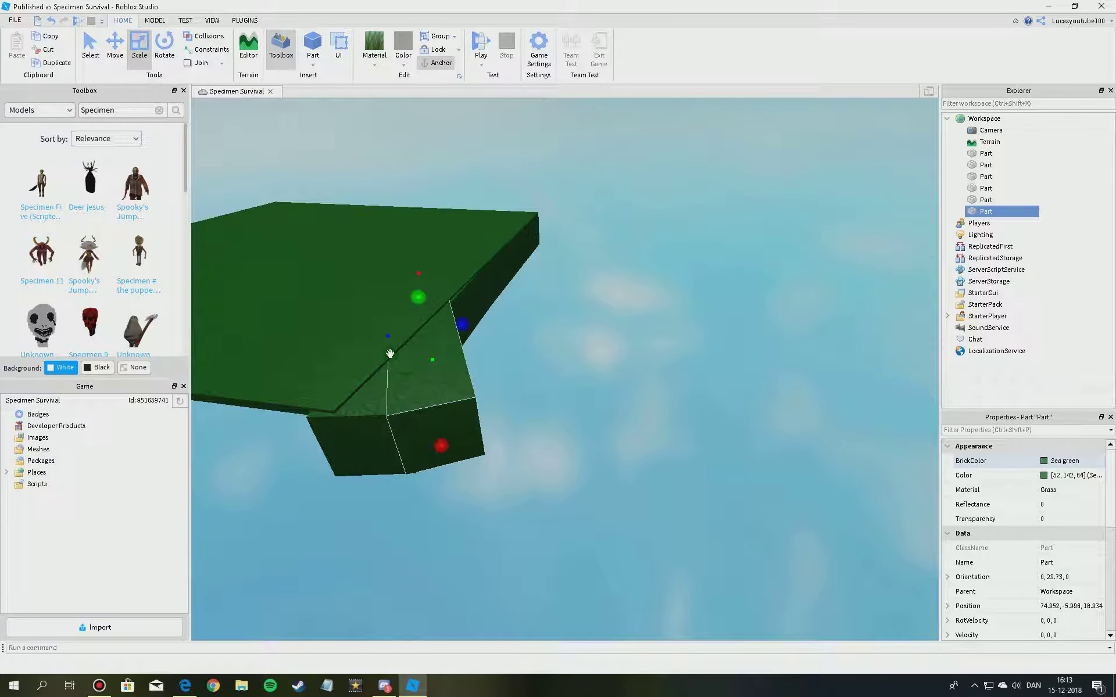
# - Select the three angled rim pieces together and enable rotation snapping
pyautogui.click(594, 346)
pyautogui.press('d')
pyautogui.moveTo(594, 346); pyautogui.dragTo(537, 337, button='right')
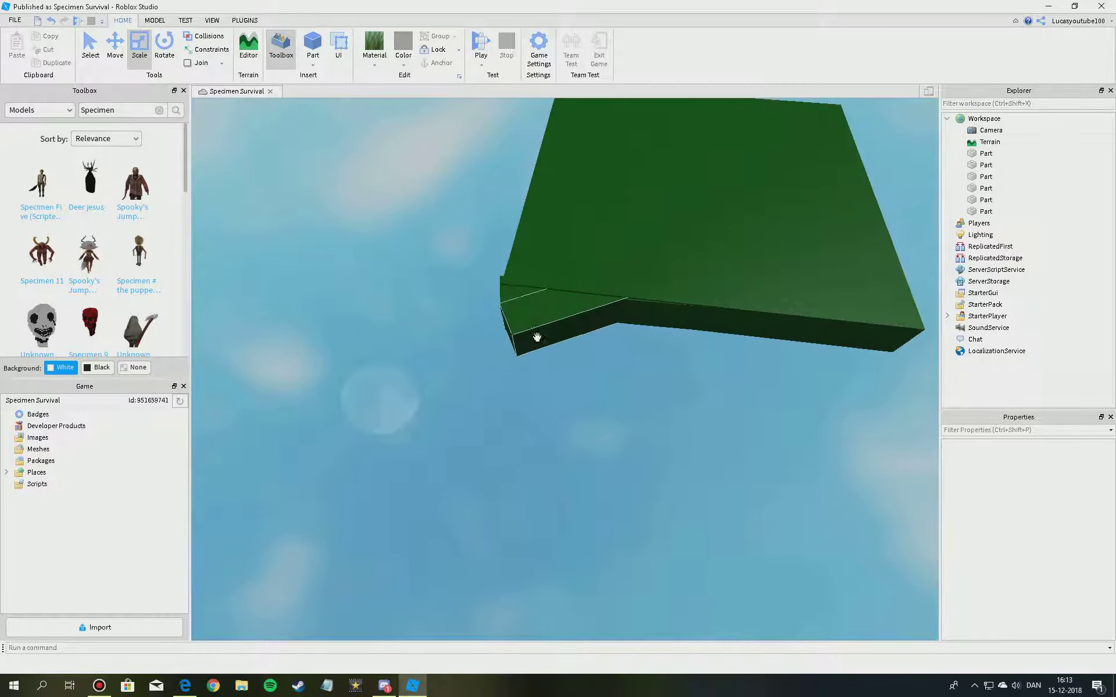
pyautogui.click(511, 292)
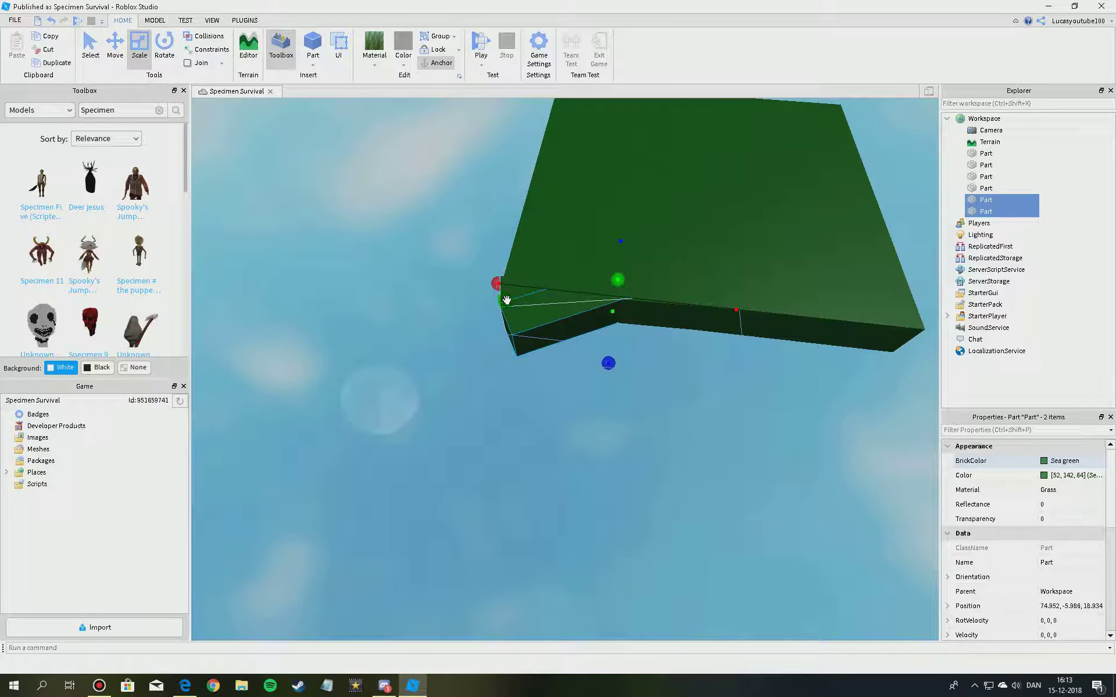
pyautogui.press('w')
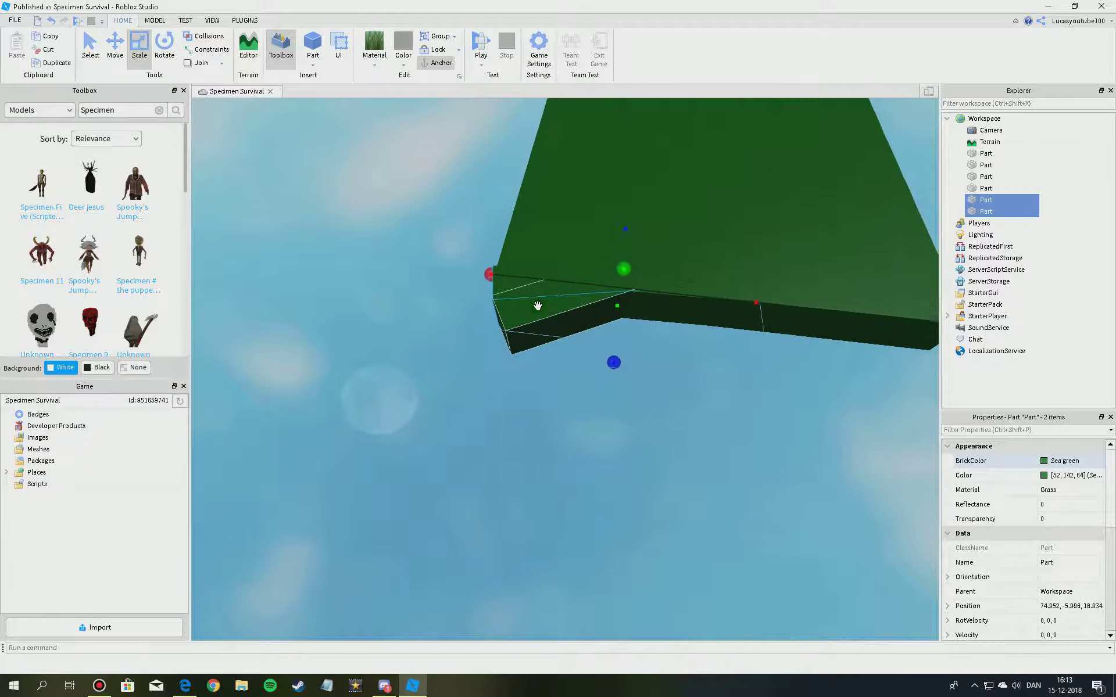
pyautogui.moveTo(538, 306); pyautogui.dragTo(539, 307, button='right')
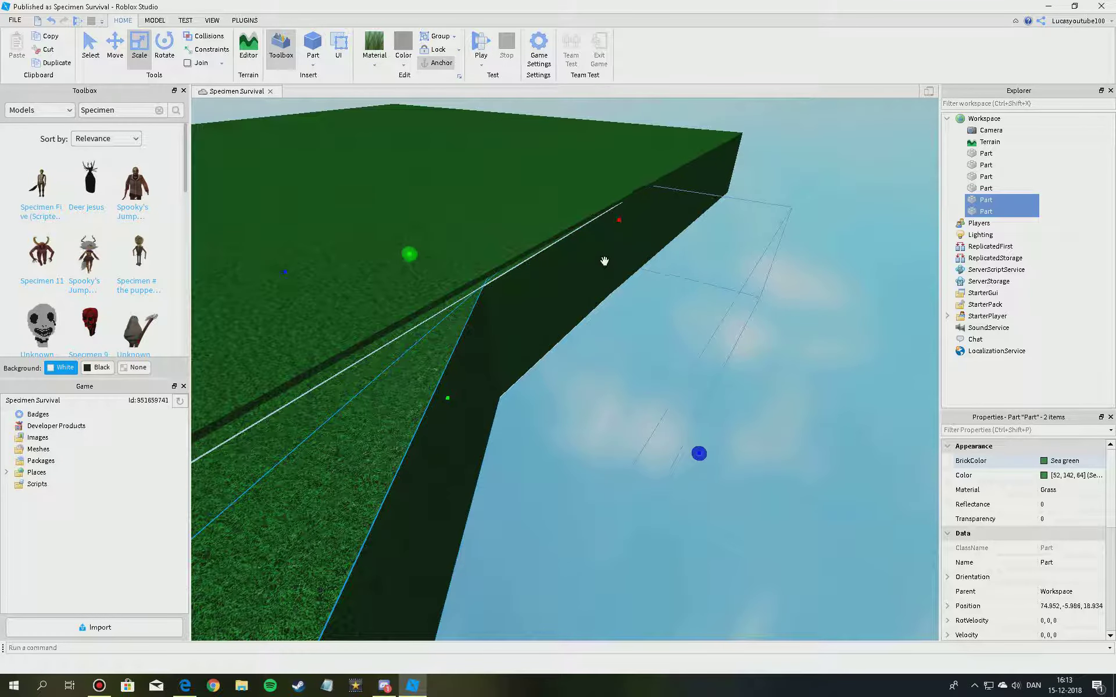
pyautogui.click(154, 20)
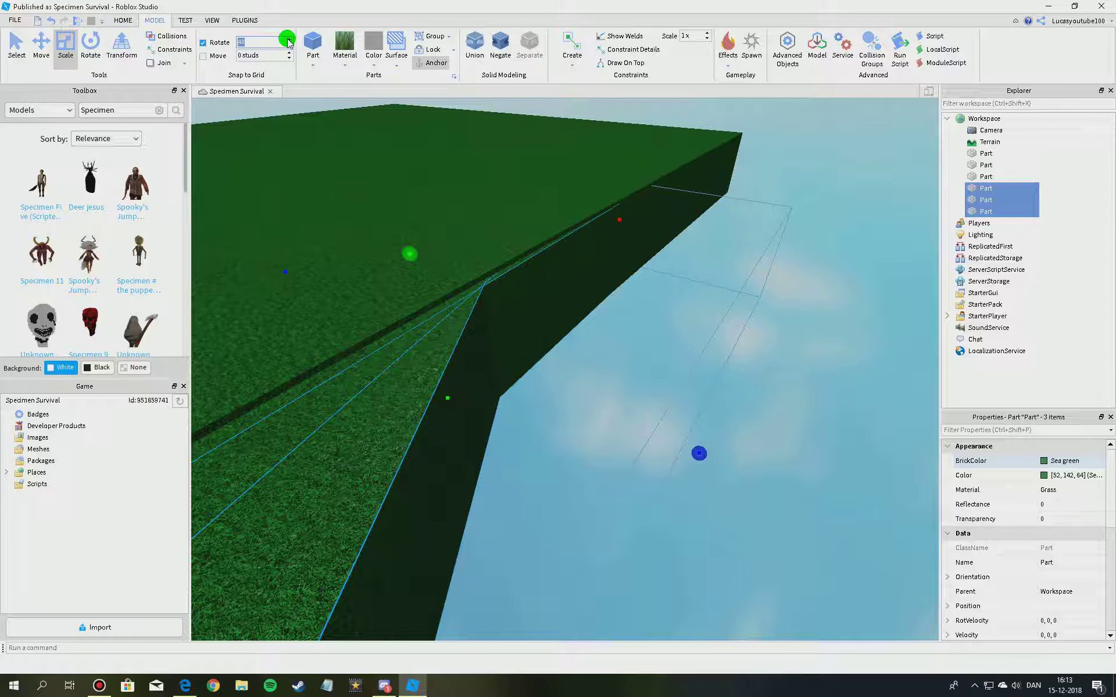
pyautogui.moveTo(311, 175); pyautogui.dragTo(310, 175, button='right')
pyautogui.click(123, 20)
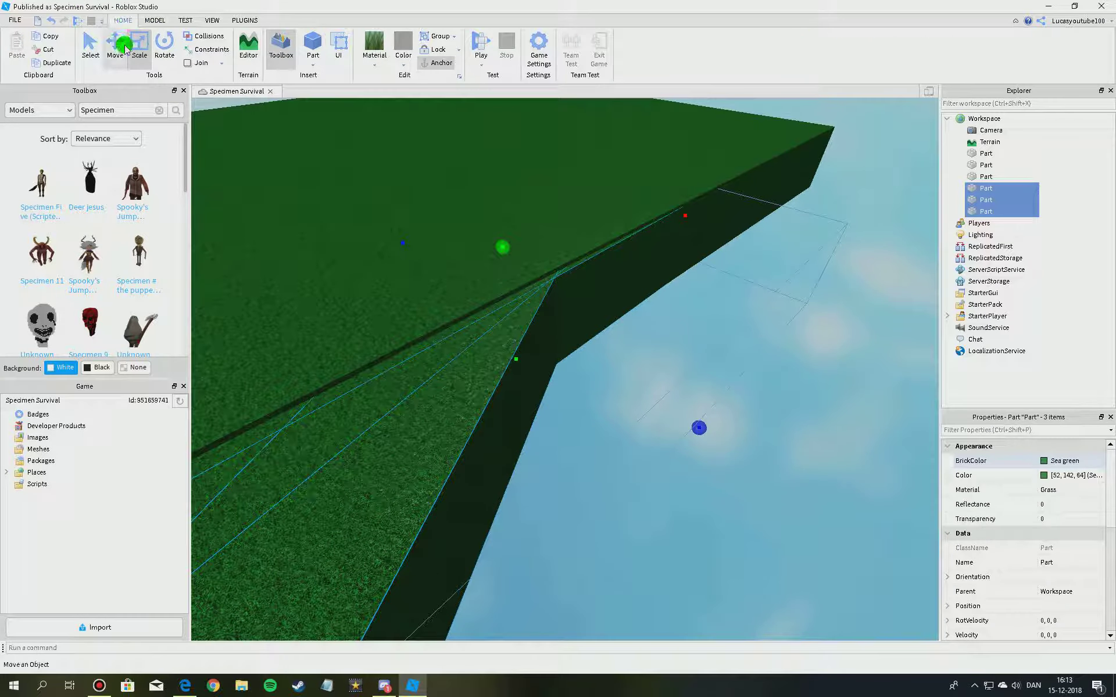
# - Duplicate the three angled rim pieces and turn the copies around so their fanned ends face the other way
pyautogui.click(52, 63)
pyautogui.click(164, 47)
pyautogui.press('f')
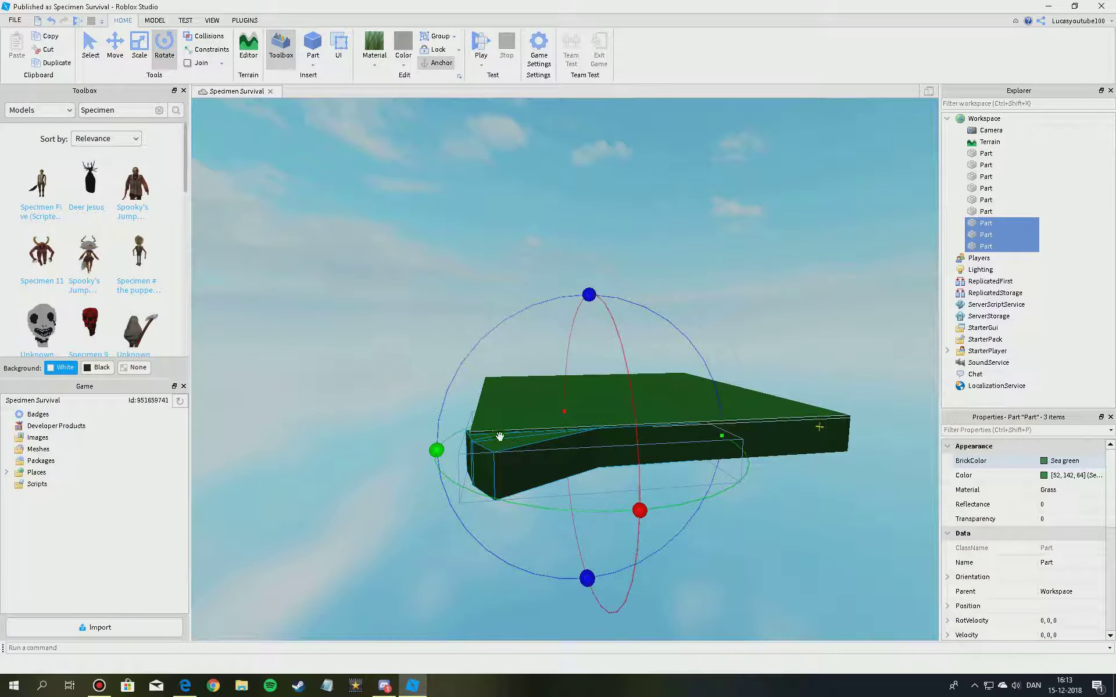
pyautogui.moveTo(591, 296); pyautogui.dragTo(516, 515)
pyautogui.moveTo(573, 622); pyautogui.dragTo(631, 642)
pyautogui.press('d')
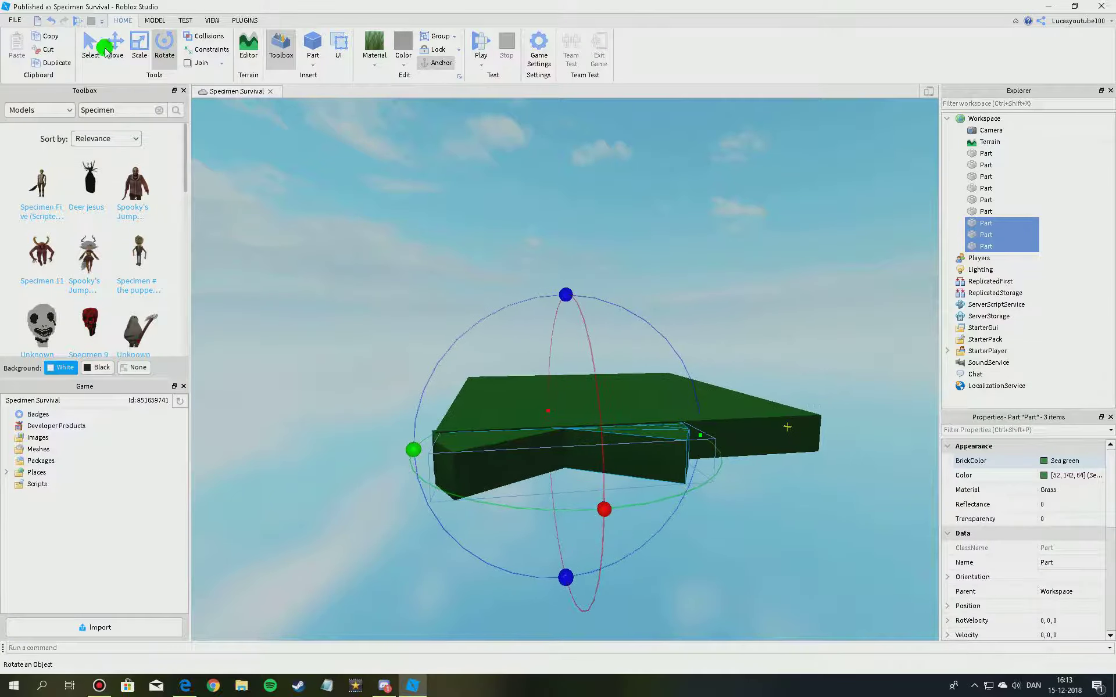
# - Move the three copied rim pieces along the slab's front edge to its opposite corner
pyautogui.click(109, 49)
pyautogui.press('w')
pyautogui.moveTo(548, 355); pyautogui.dragTo(549, 358, button='right')
pyautogui.press('d')
pyautogui.press('s')
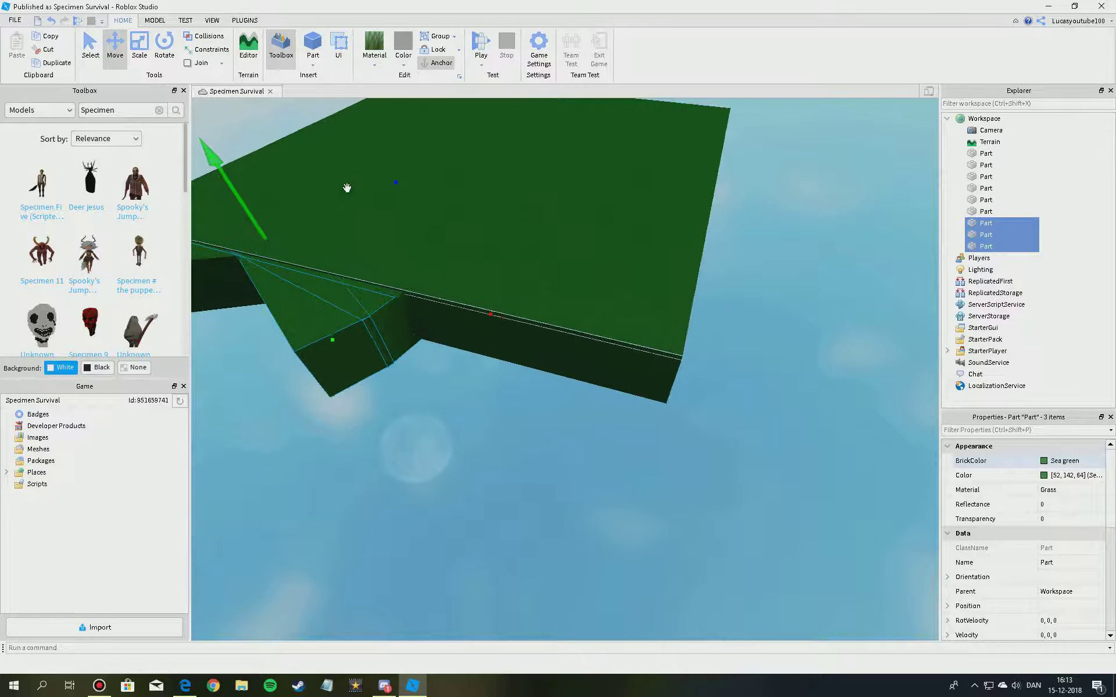
pyautogui.moveTo(504, 323); pyautogui.dragTo(685, 402)
pyautogui.moveTo(686, 402); pyautogui.dragTo(741, 425, button='right')
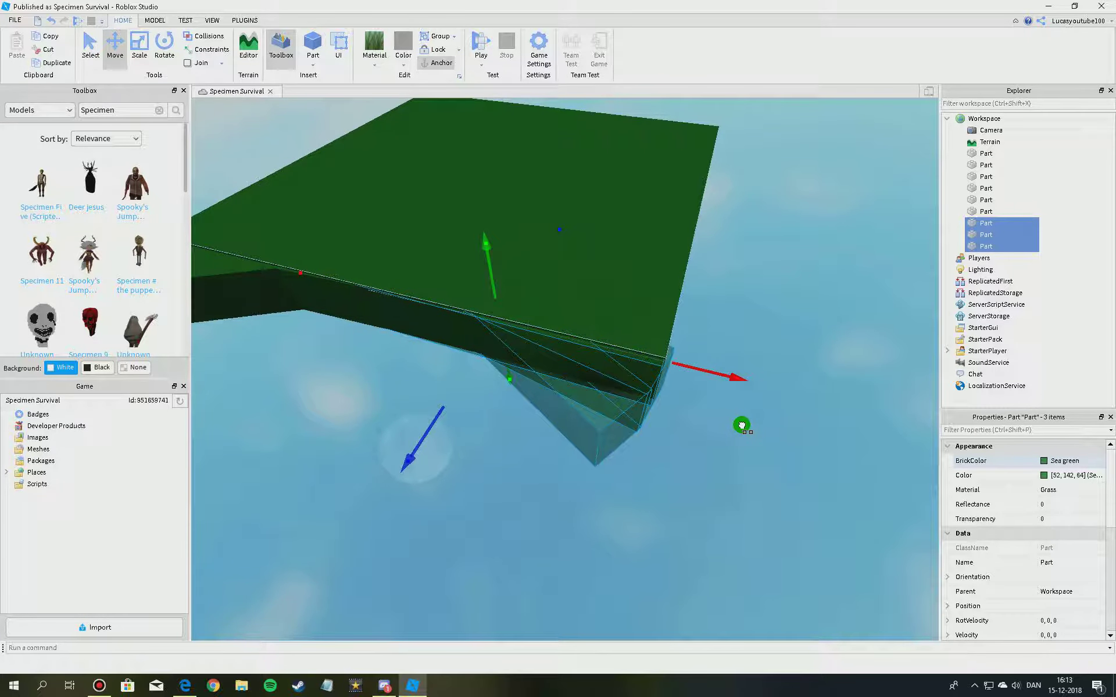
pyautogui.click(787, 316)
# - Set the rotation snap increment to 0° so parts rotate freely
pyautogui.click(154, 20)
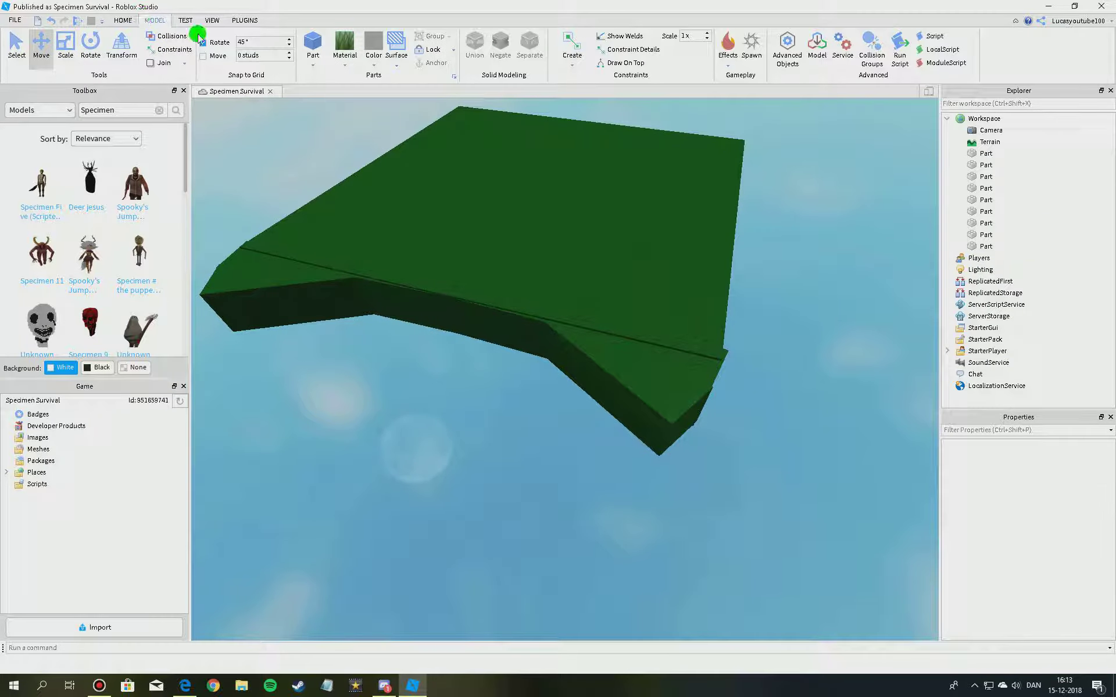
pyautogui.click(122, 20)
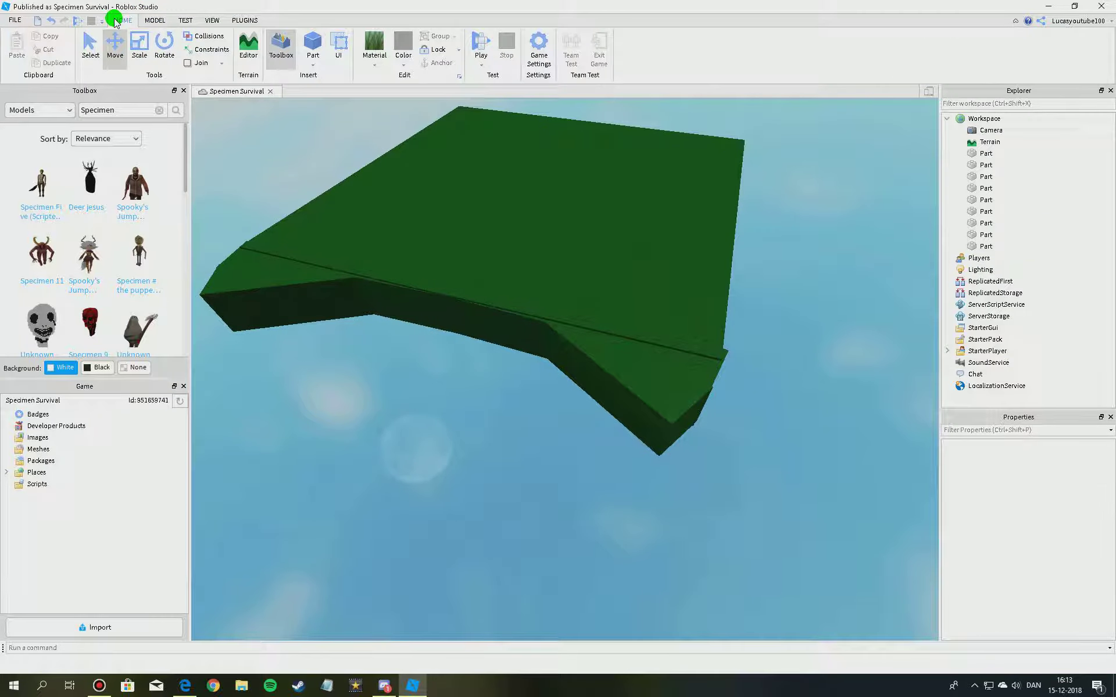
pyautogui.click(151, 20)
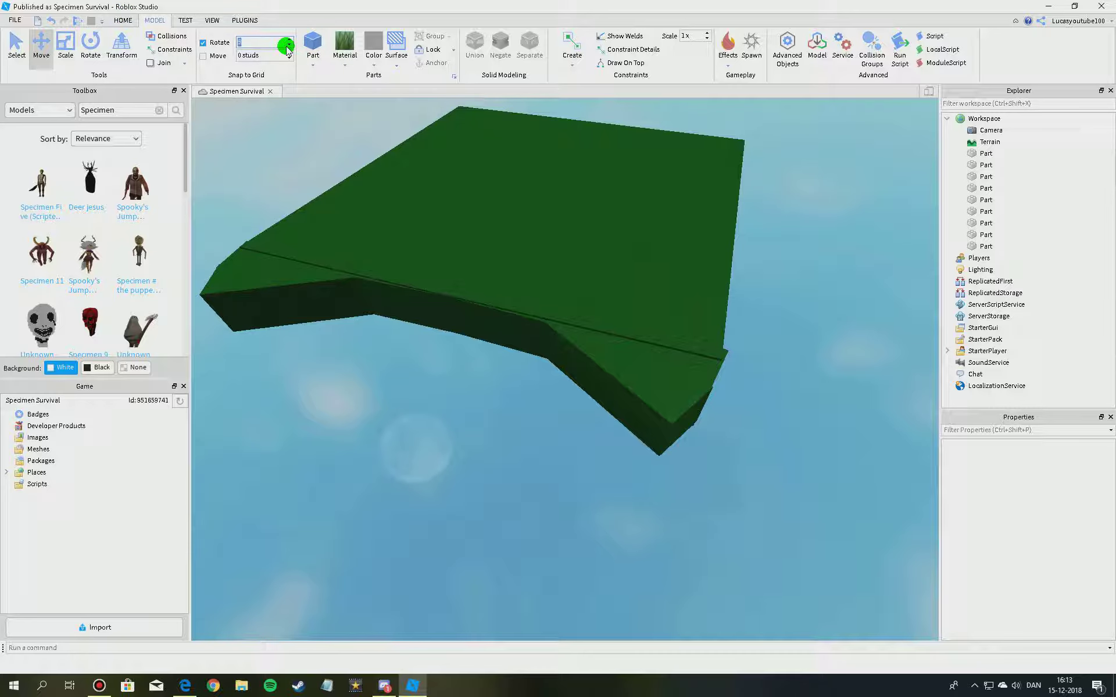
pyautogui.moveTo(266, 155); pyautogui.dragTo(224, 152, button='right')
pyautogui.press('w')
pyautogui.press('a')
pyautogui.doubleClick(125, 8)
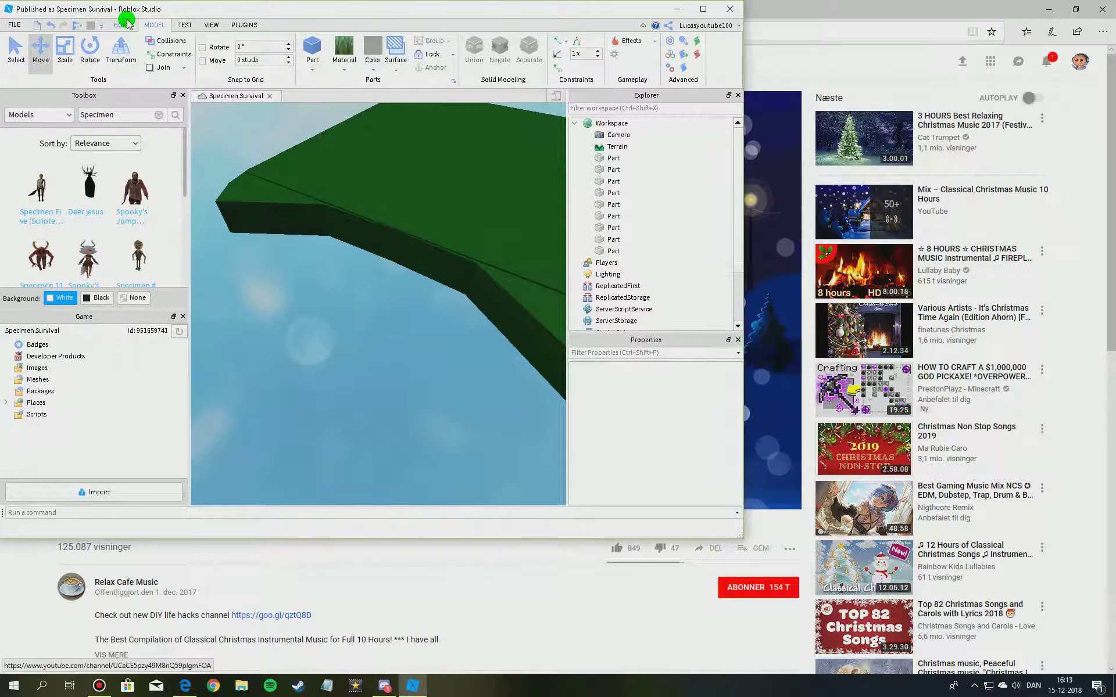
pyautogui.click(123, 23)
pyautogui.click(700, 10)
pyautogui.click(123, 25)
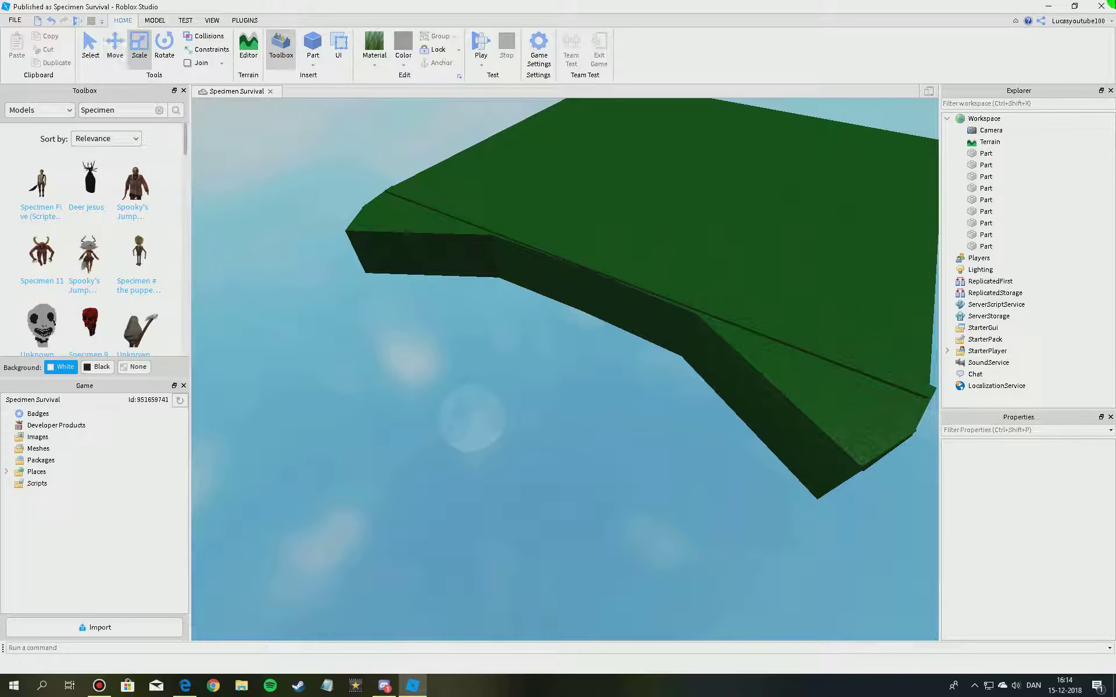
# - Switch to the browser and check the YouTube notifications list
pyautogui.click(1042, 6)
pyautogui.click(1051, 61)
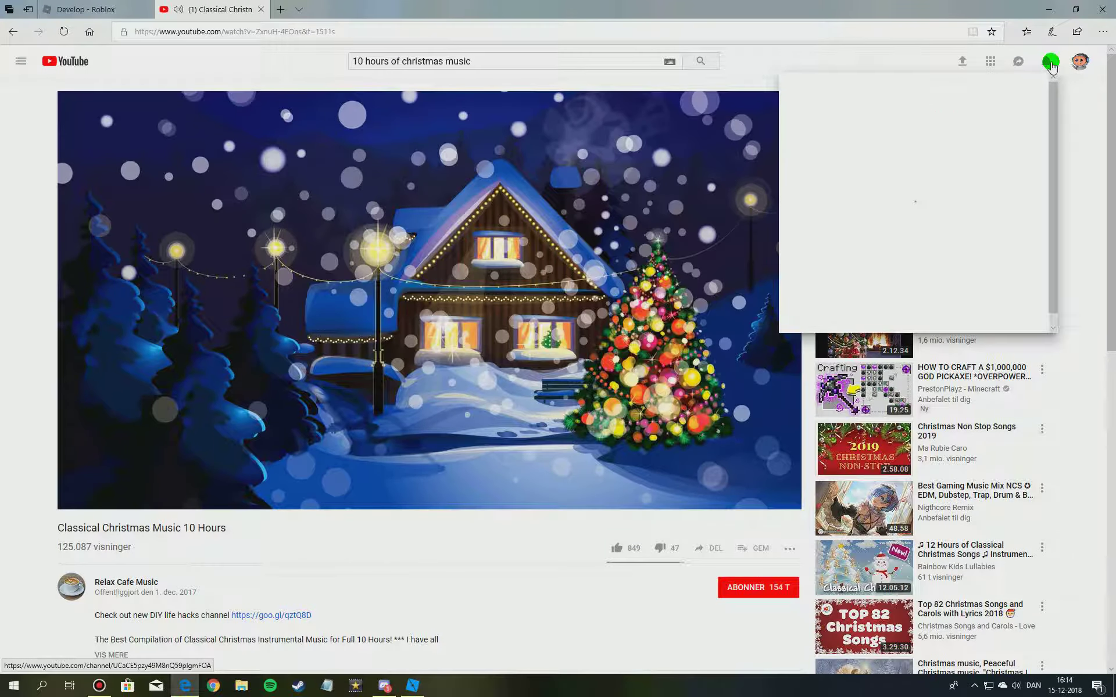
pyautogui.click(517, 643)
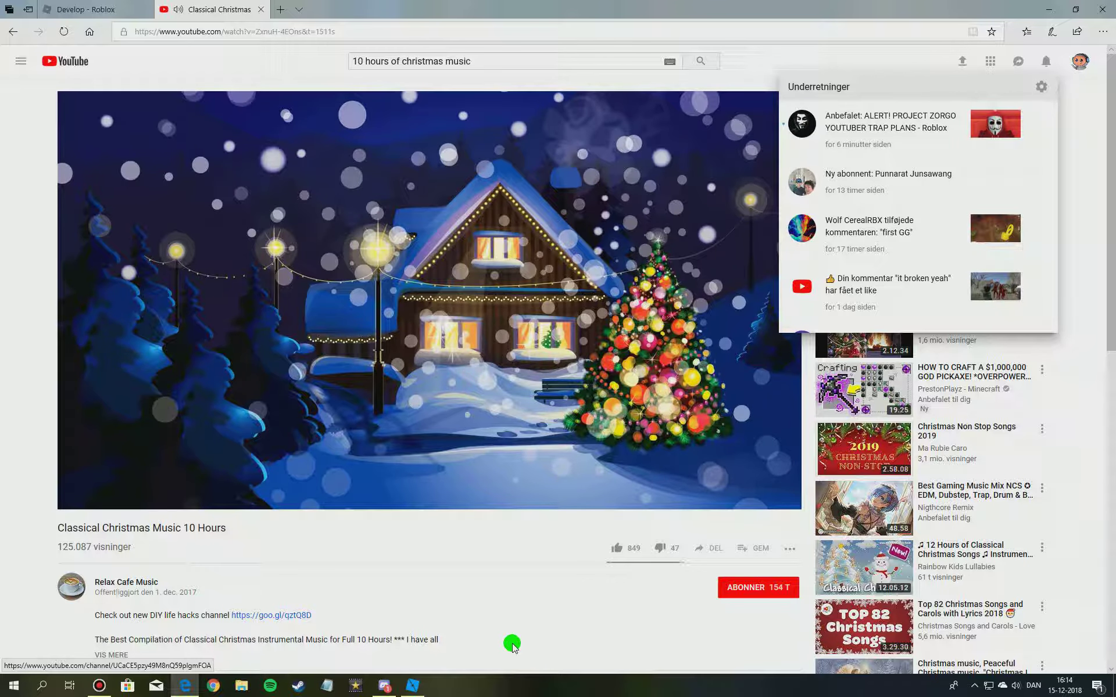
pyautogui.click(515, 644)
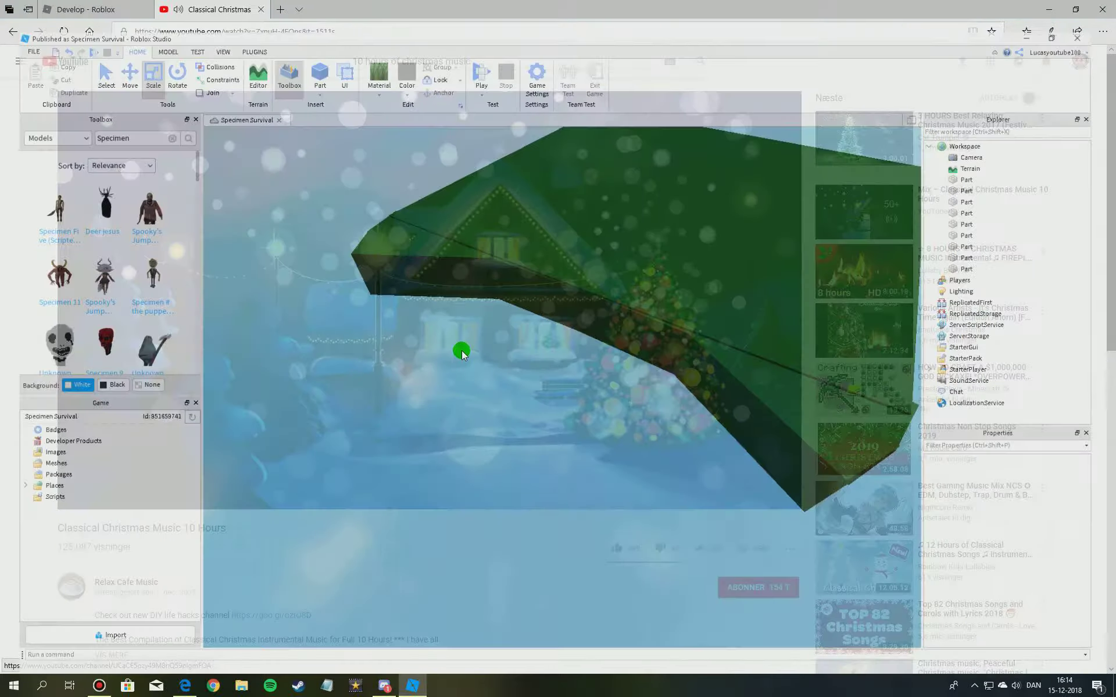
# - Return to Roblox Studio and scale the 12.68° rim piece upward to a vertical position of about -5.741
pyautogui.scroll(5, 461, 314)
pyautogui.click(492, 323)
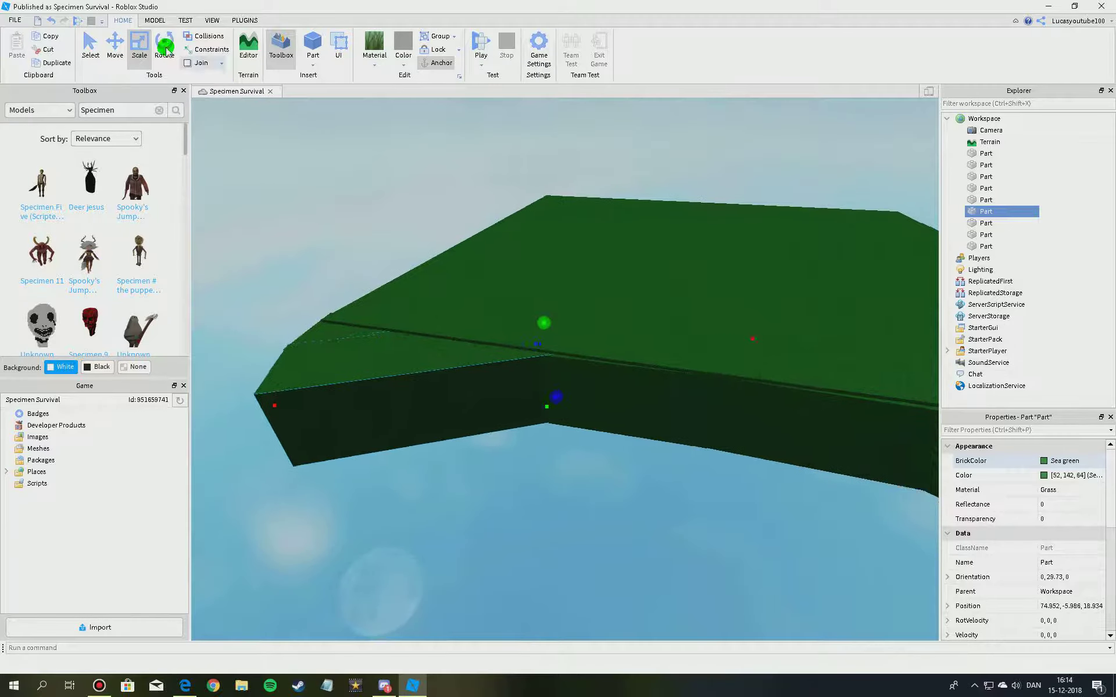
pyautogui.scroll(5, 492, 323)
pyautogui.click(331, 323)
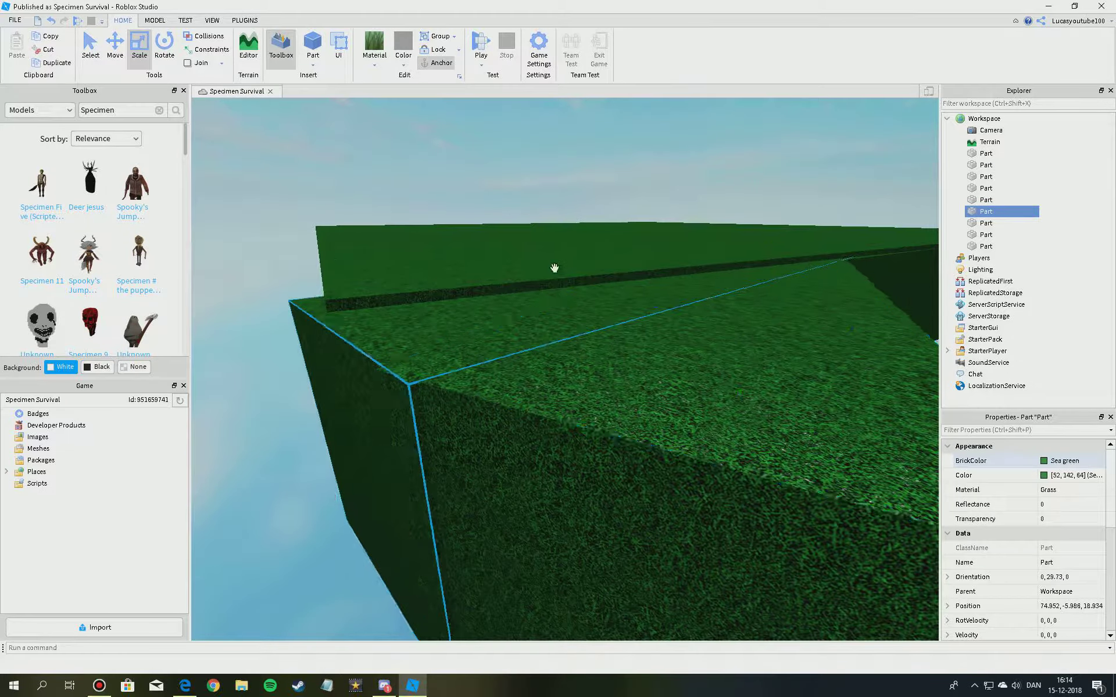
pyautogui.press('a')
pyautogui.moveTo(821, 234); pyautogui.dragTo(837, 225)
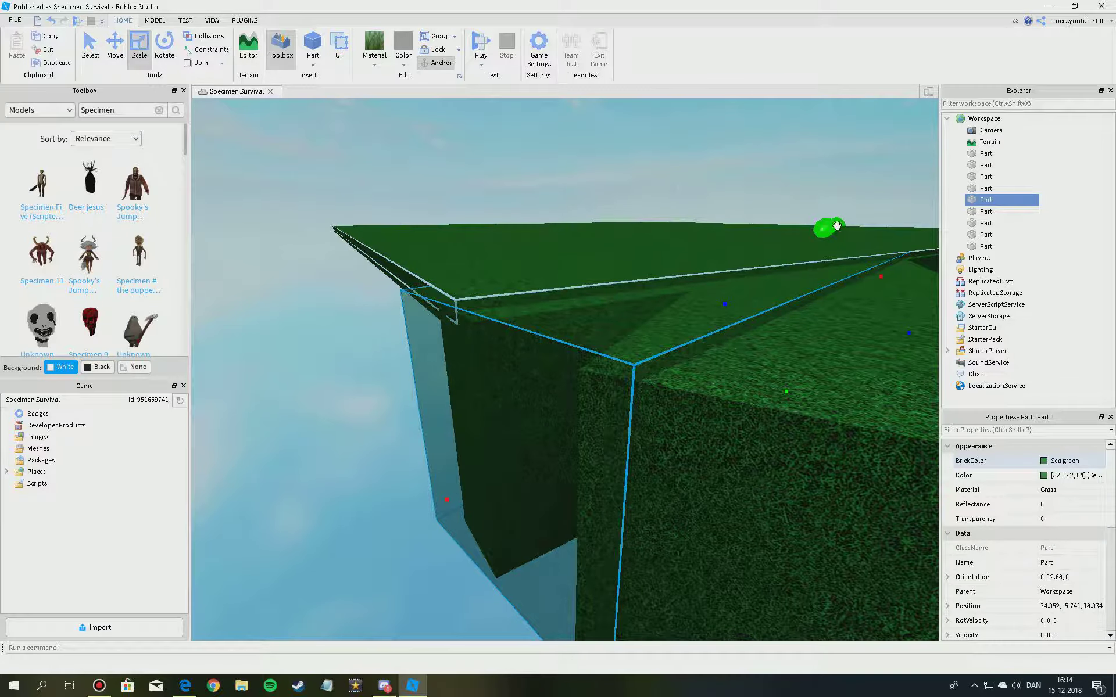
pyautogui.click(657, 254)
# - Scale the main slab slightly upward to a vertical position of 0.505
pyautogui.moveTo(658, 254); pyautogui.dragTo(523, 364, button='right')
pyautogui.click(523, 364)
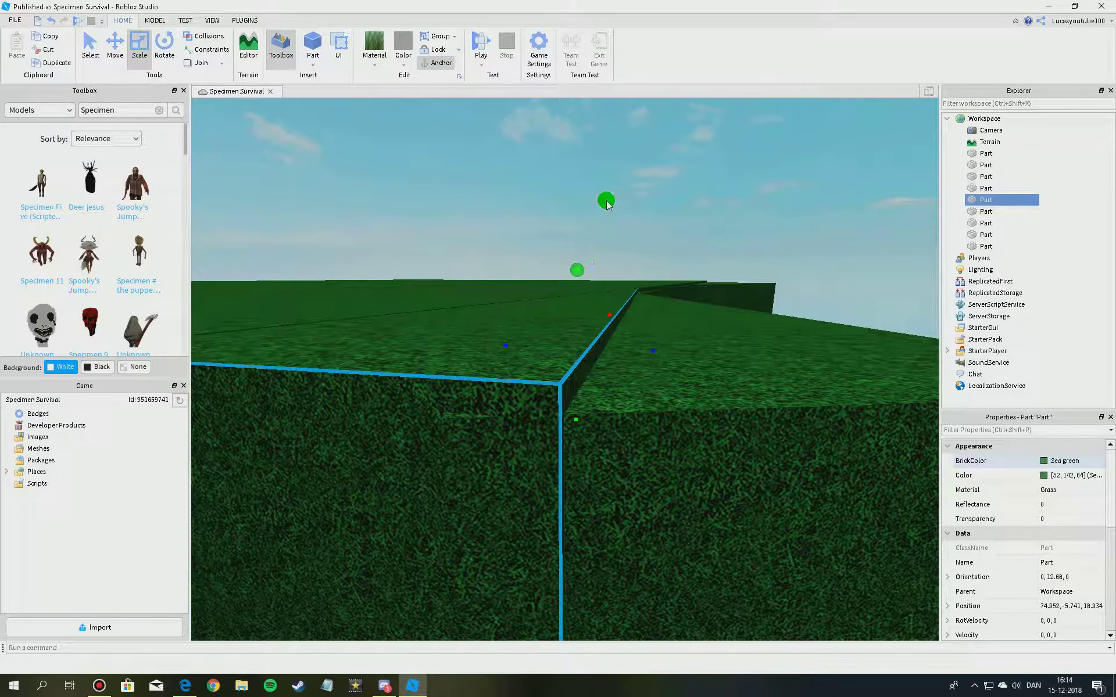
pyautogui.click(605, 201)
pyautogui.press('a')
pyautogui.click(491, 295)
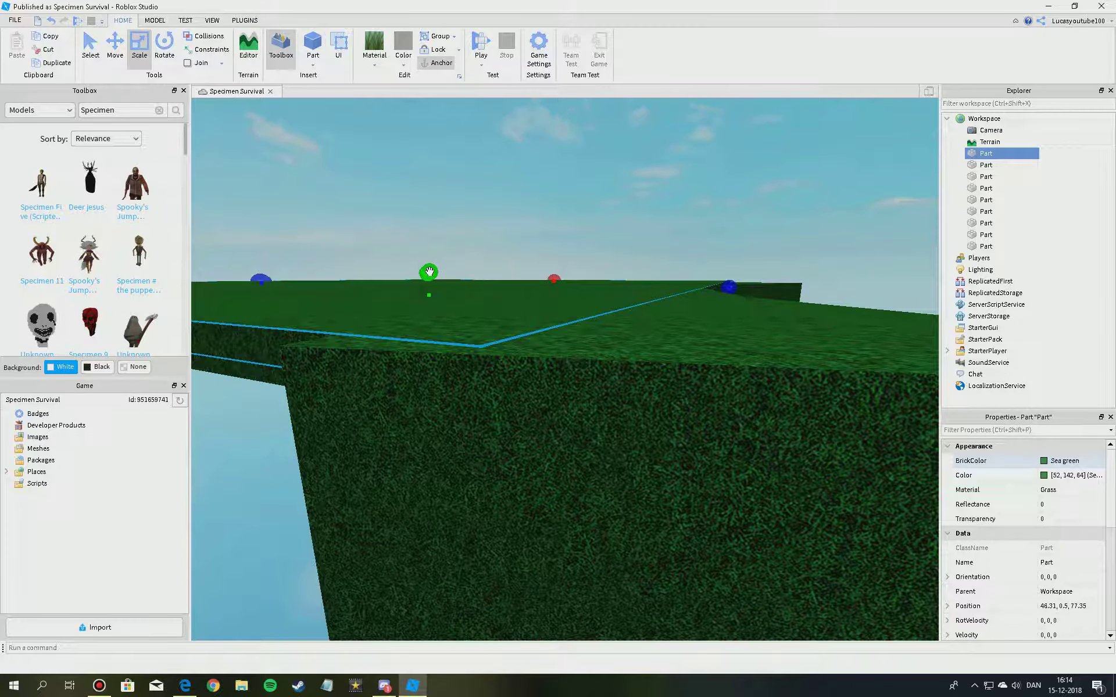
pyautogui.moveTo(429, 272); pyautogui.dragTo(439, 272)
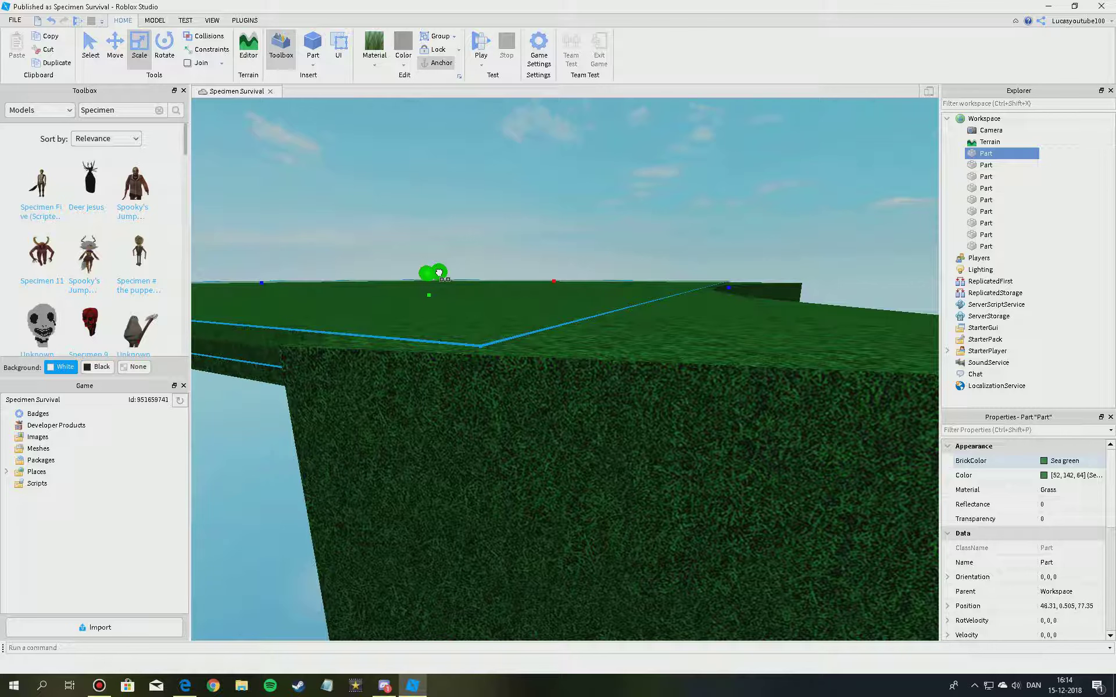
pyautogui.click(501, 235)
# - Fine-tune the height of the 12.68° rim piece against the slab's top surface
pyautogui.click(643, 270)
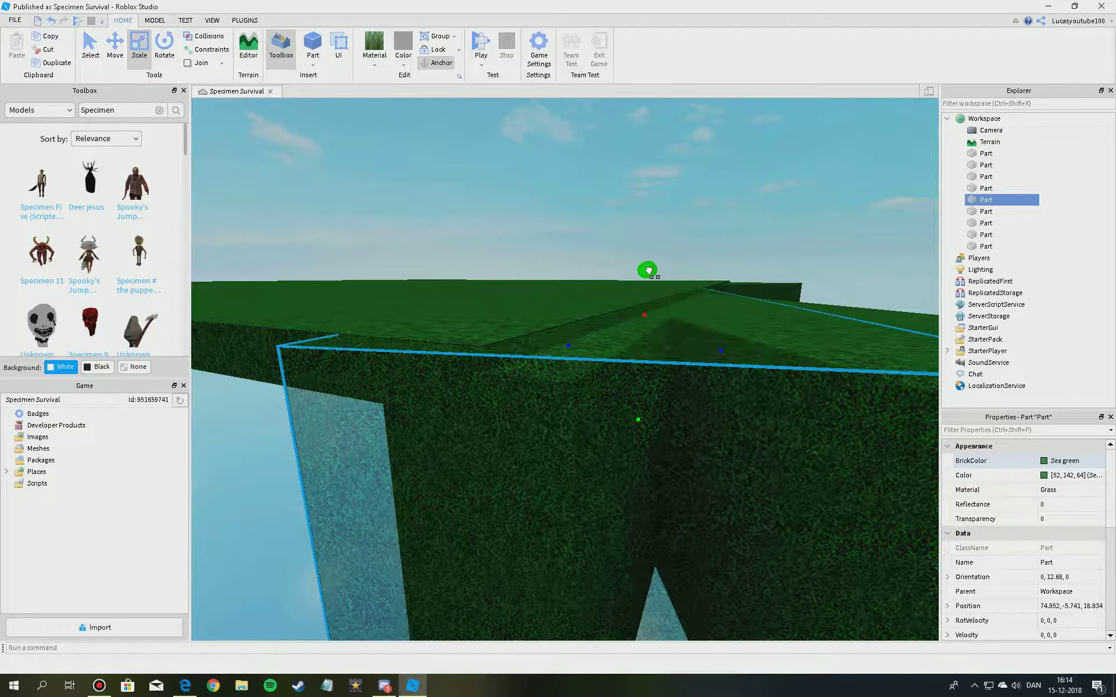
pyautogui.moveTo(649, 271); pyautogui.dragTo(668, 270)
pyautogui.click(718, 203)
# - Scale the 29.73° corner rim piece upward to close its step below the neighbouring surfaces
pyautogui.press('d')
pyautogui.click(603, 371)
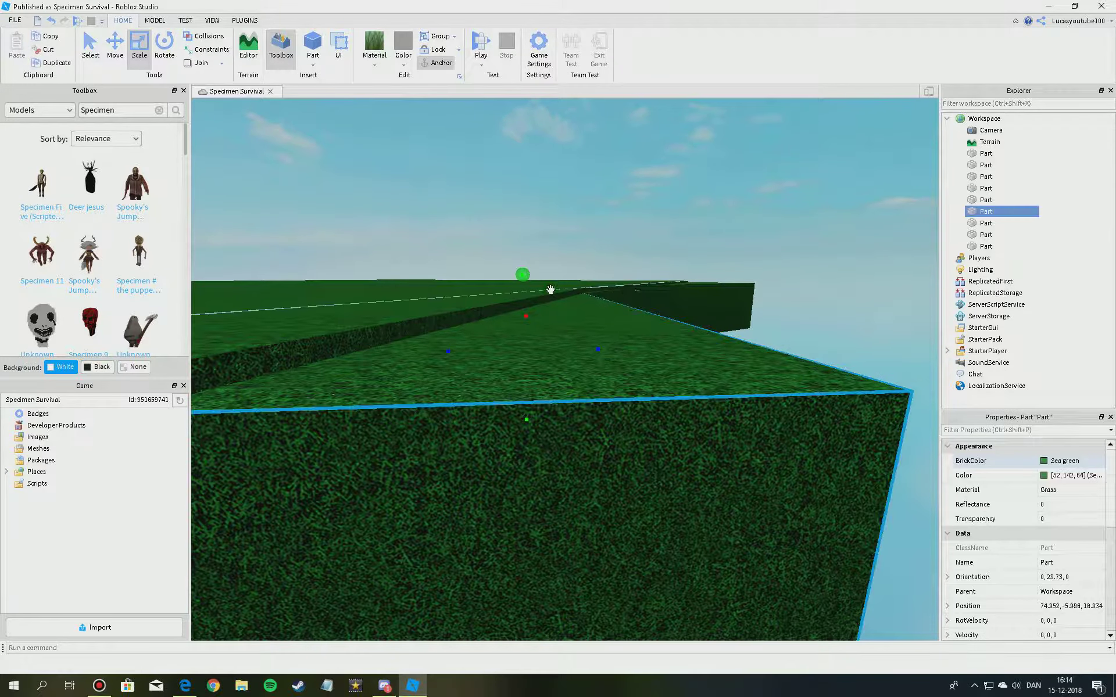
pyautogui.moveTo(517, 276)
pyautogui.mouseDown()
pyautogui.moveTo(523, 242)
pyautogui.moveTo(521, 270)
pyautogui.mouseUp()
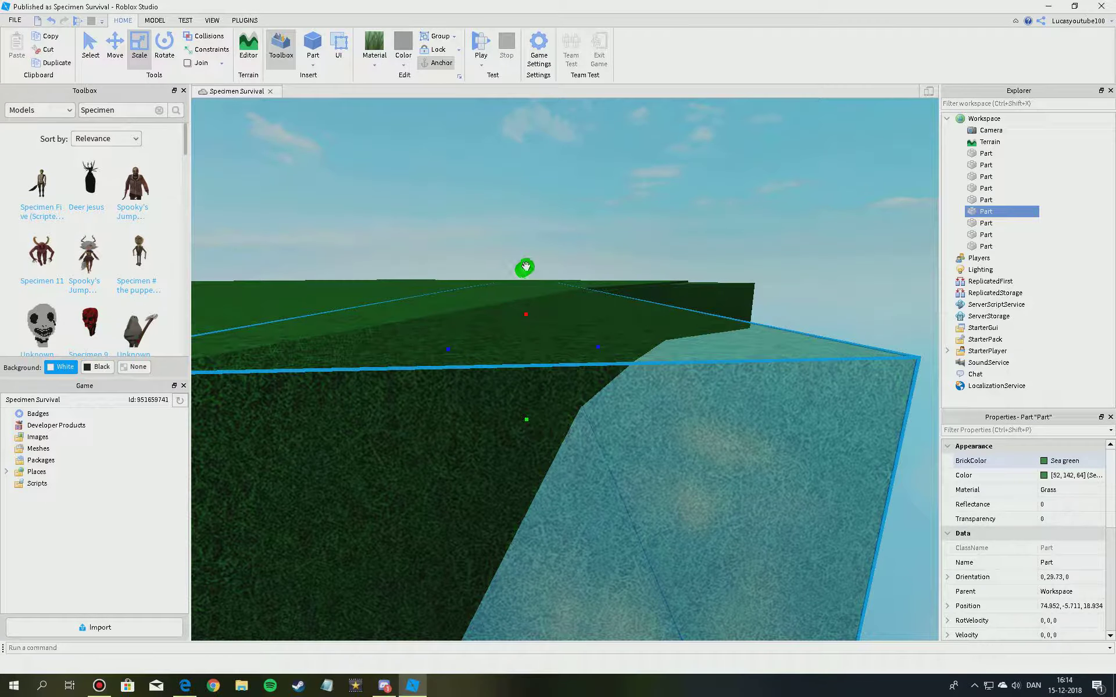
pyautogui.click(602, 244)
# - Adjust the height of the original 1.82° rim piece to line up with the slab's top
pyautogui.moveTo(603, 244); pyautogui.dragTo(657, 308, button='right')
pyautogui.press('w')
pyautogui.click(617, 366)
pyautogui.moveTo(617, 366); pyautogui.dragTo(588, 334, button='right')
pyautogui.moveTo(588, 335); pyautogui.dragTo(586, 330)
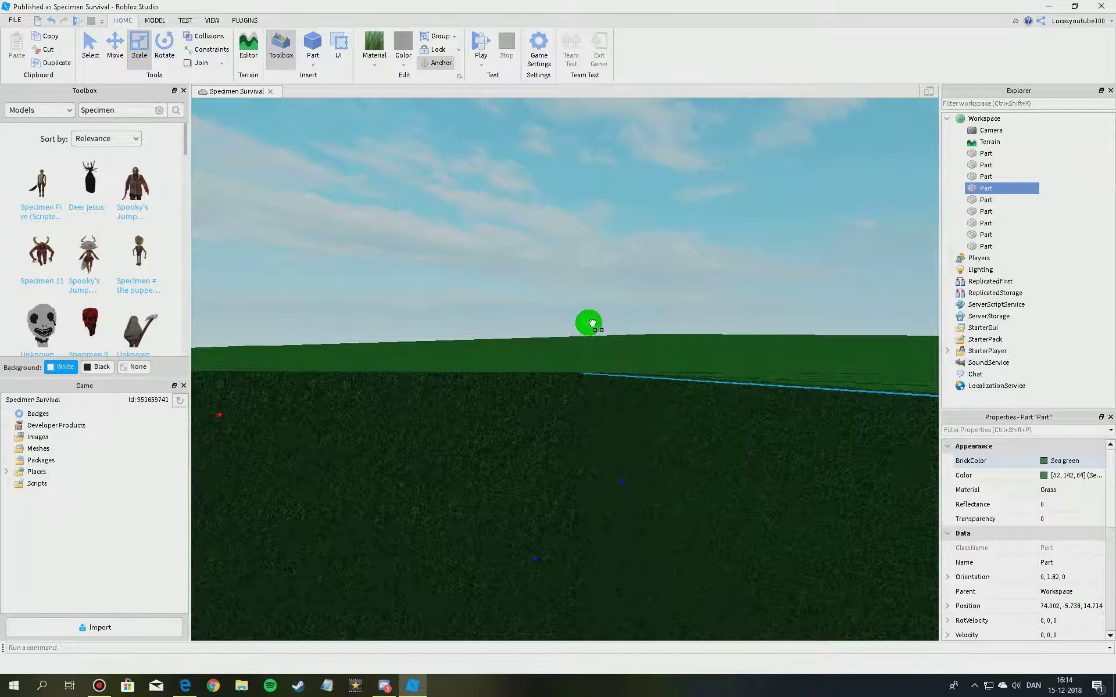
pyautogui.click(642, 280)
# - Scale the copied rim piece with the -1.82° turn upward to the slab's top edge
pyautogui.moveTo(642, 281); pyautogui.dragTo(643, 280, button='right')
pyautogui.press('s')
pyautogui.click(560, 272)
pyautogui.scroll(3, 664, 242)
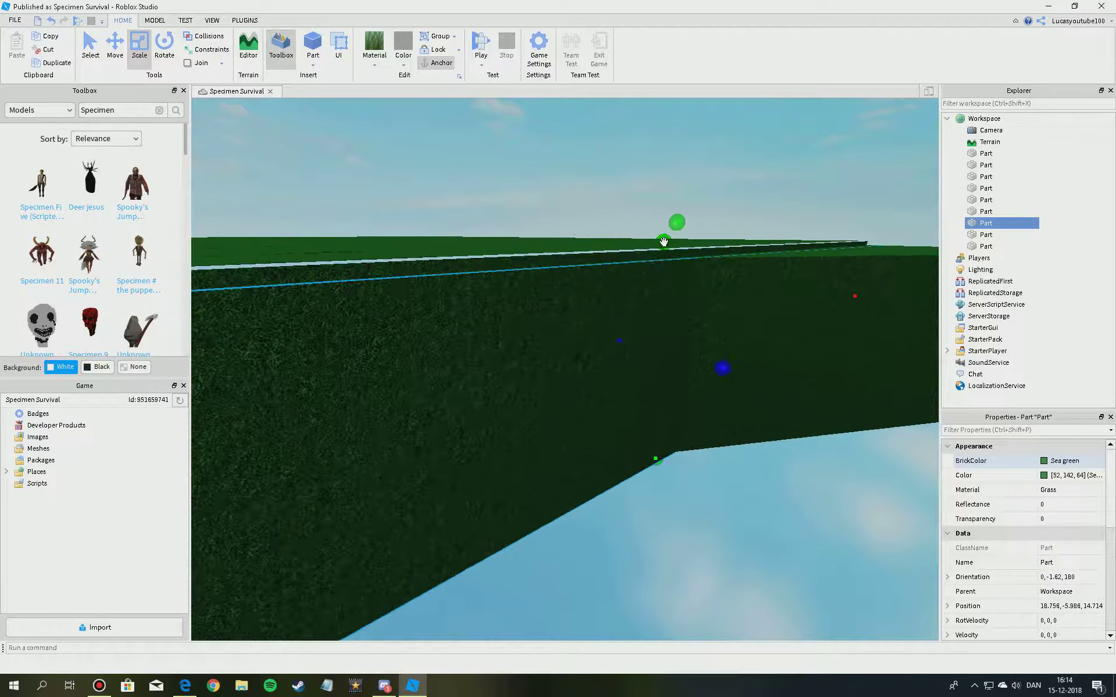
pyautogui.moveTo(675, 223); pyautogui.dragTo(679, 216)
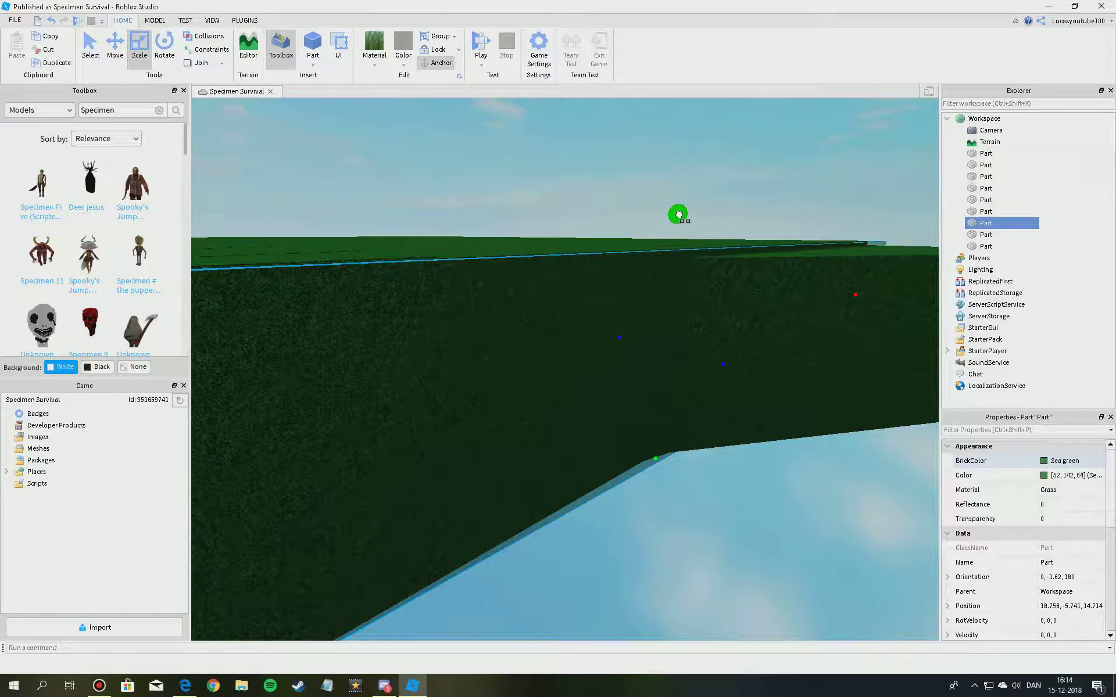
pyautogui.click(742, 240)
# - Scale the copied rim piece with the -12.68° turn upward to the slab's top edge
pyautogui.press('d')
pyautogui.click(712, 244)
pyautogui.moveTo(718, 232); pyautogui.dragTo(563, 259, button='right')
pyautogui.press('w')
pyautogui.press('s')
pyautogui.click(718, 345)
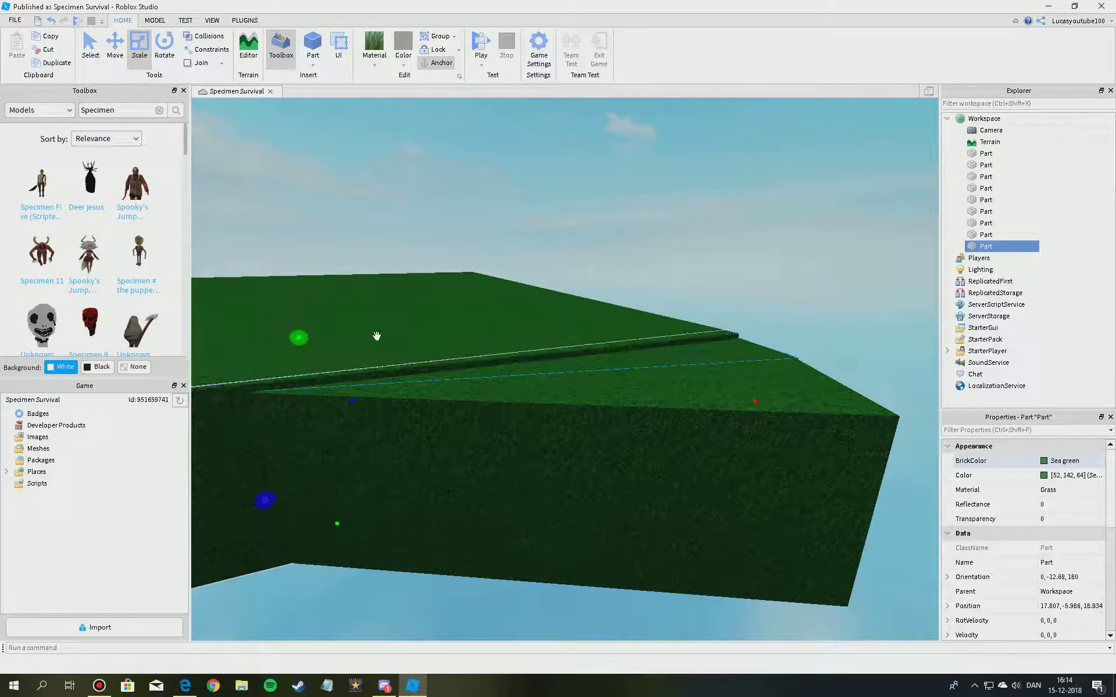
pyautogui.moveTo(297, 342); pyautogui.dragTo(304, 335)
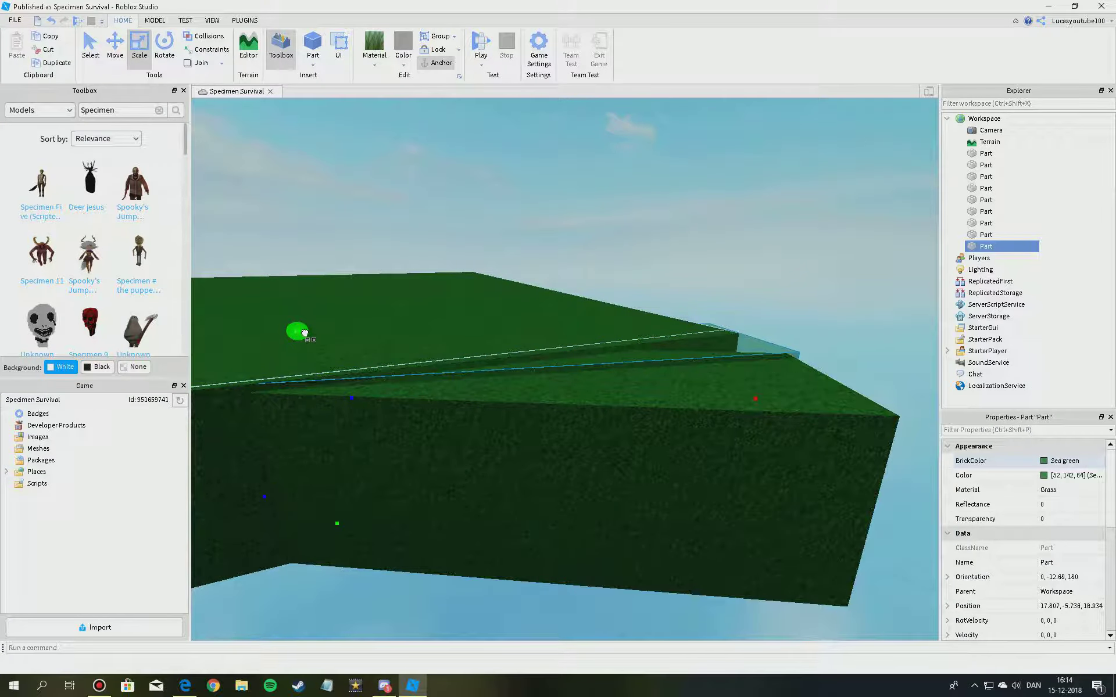
pyautogui.click(430, 347)
# - Scale the outermost copied corner piece upward to close its step below the slab
pyautogui.click(637, 428)
pyautogui.moveTo(309, 345); pyautogui.dragTo(297, 329)
pyautogui.click(551, 253)
# - Select all nine island parts, enable rotation snapping and raise its increment beyond 40°
pyautogui.moveTo(551, 253); pyautogui.dragTo(476, 389, button='right')
pyautogui.scroll(-7, 475, 388)
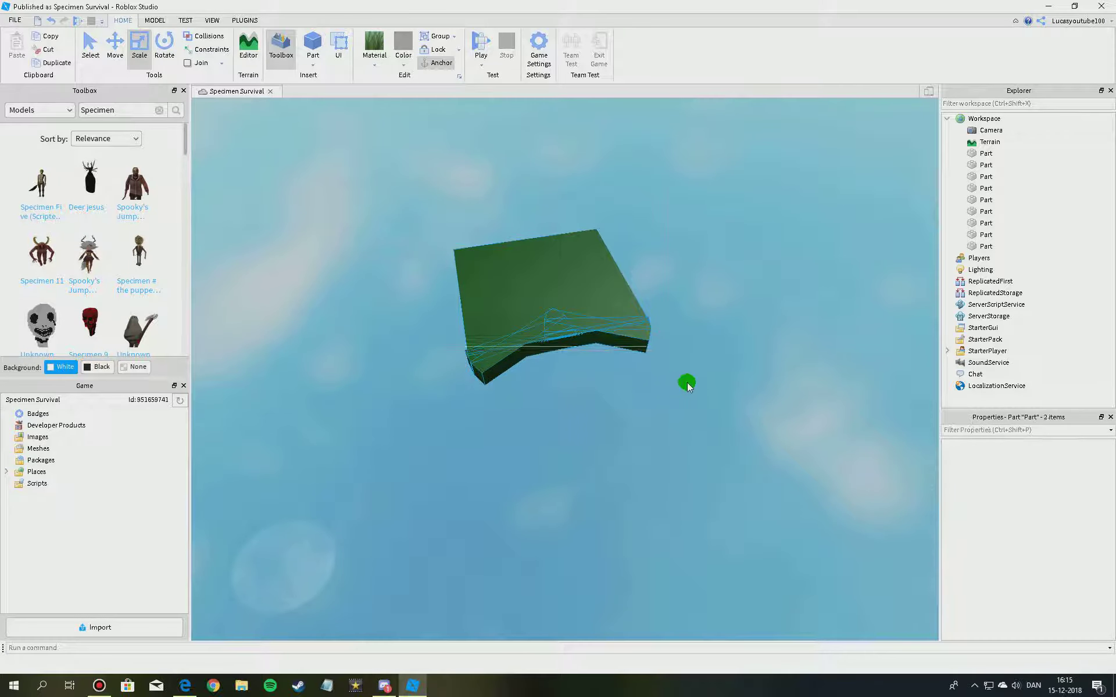
pyautogui.moveTo(687, 382); pyautogui.dragTo(688, 383)
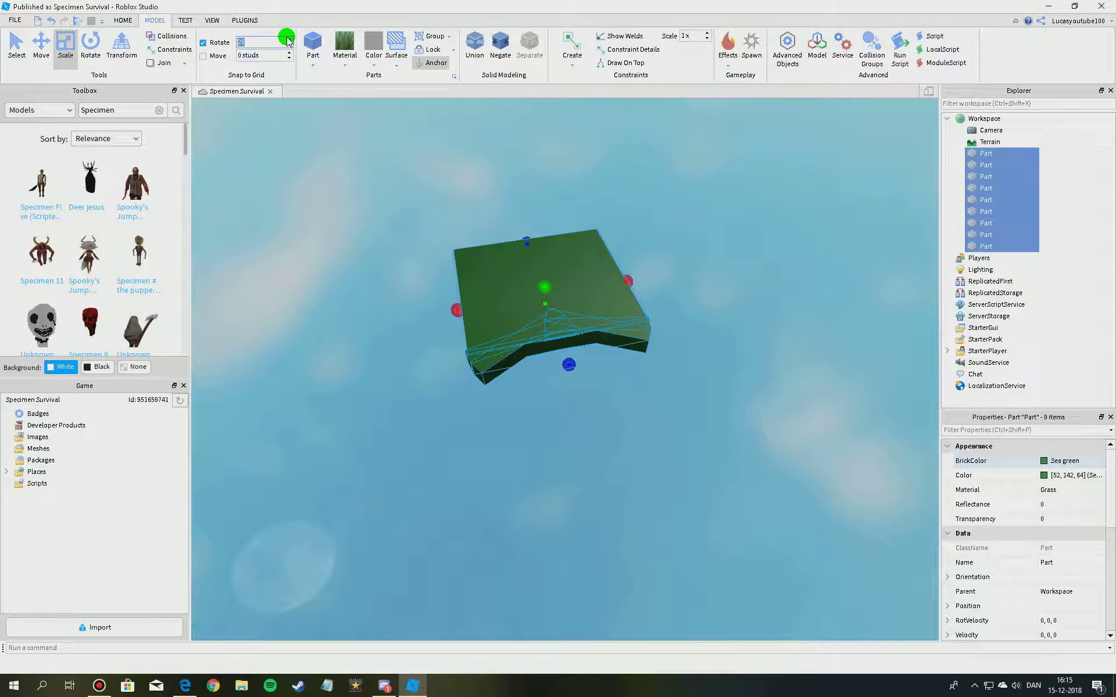
pyautogui.moveTo(246, 177); pyautogui.dragTo(277, 21, button='right')
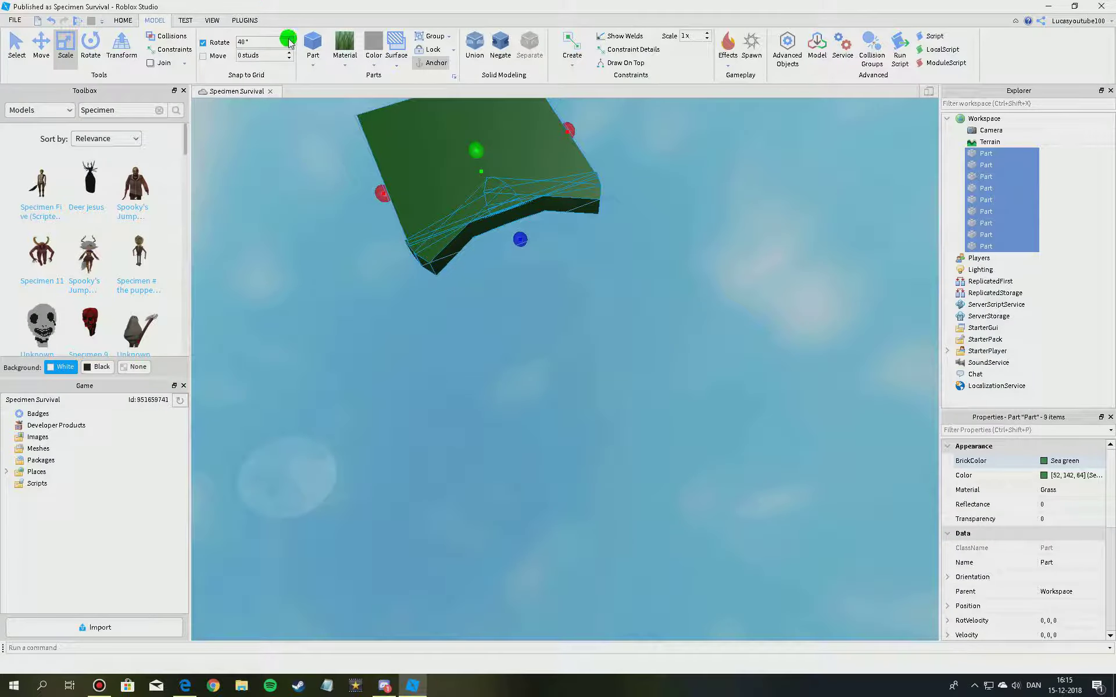
pyautogui.click(288, 39)
pyautogui.click(123, 21)
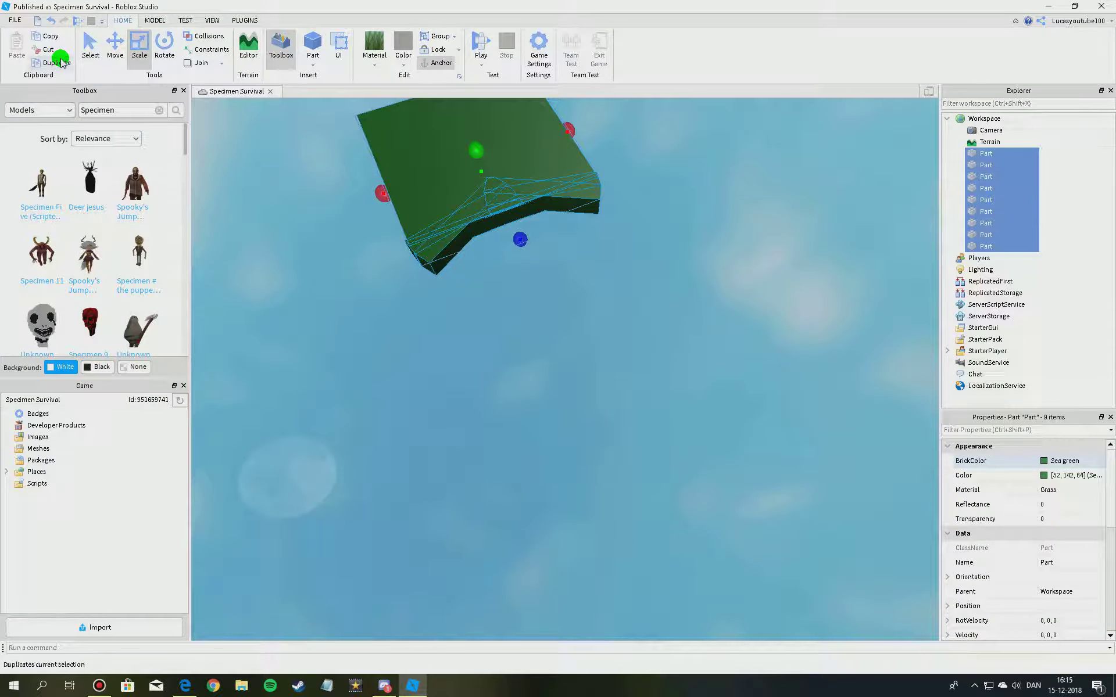
# - Duplicate all nine island parts and rotate the copies 180° around the vertical axis
pyautogui.moveTo(370, 247); pyautogui.dragTo(325, 177, button='right')
pyautogui.moveTo(205, 169); pyautogui.dragTo(876, 602)
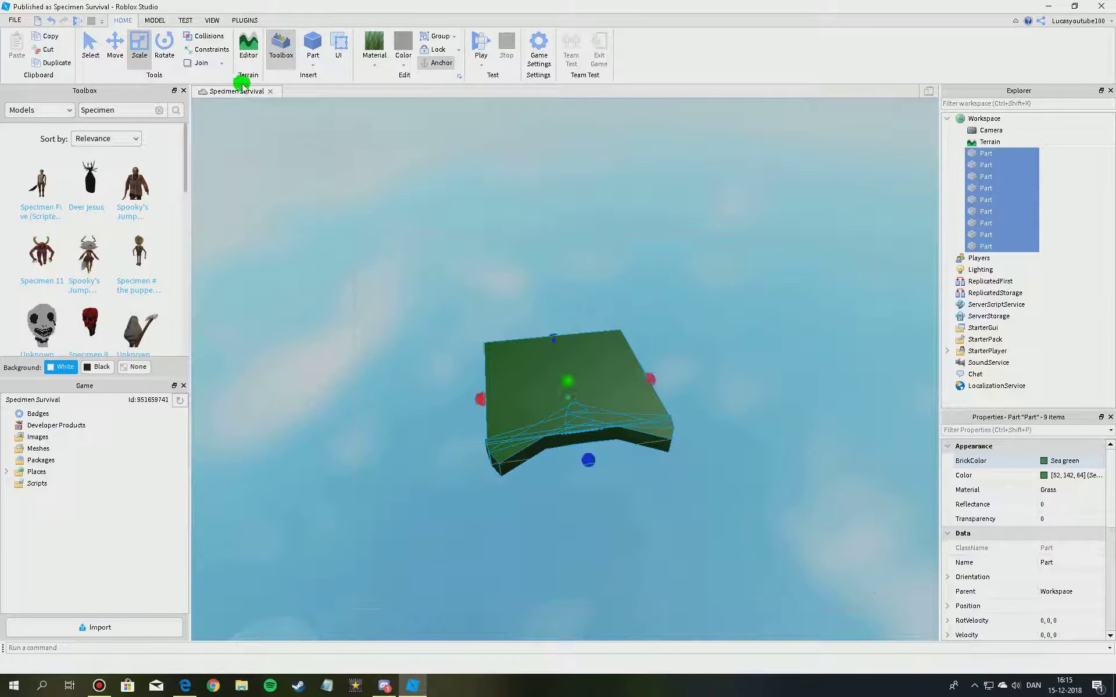
pyautogui.click(163, 45)
pyautogui.click(45, 50)
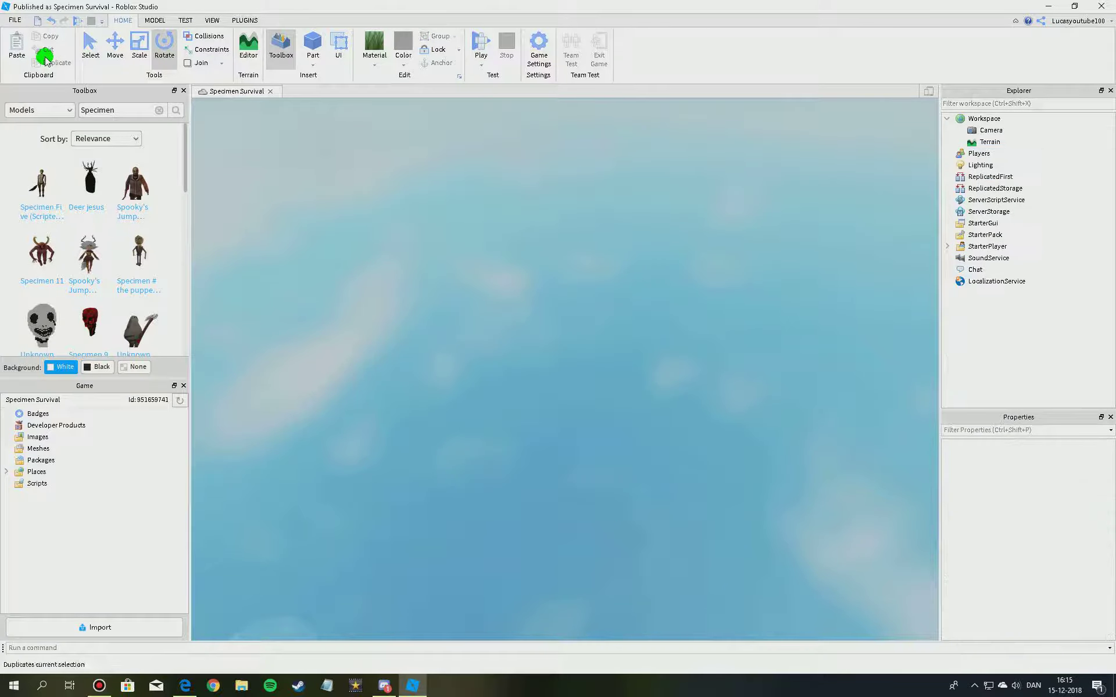
pyautogui.click(53, 21)
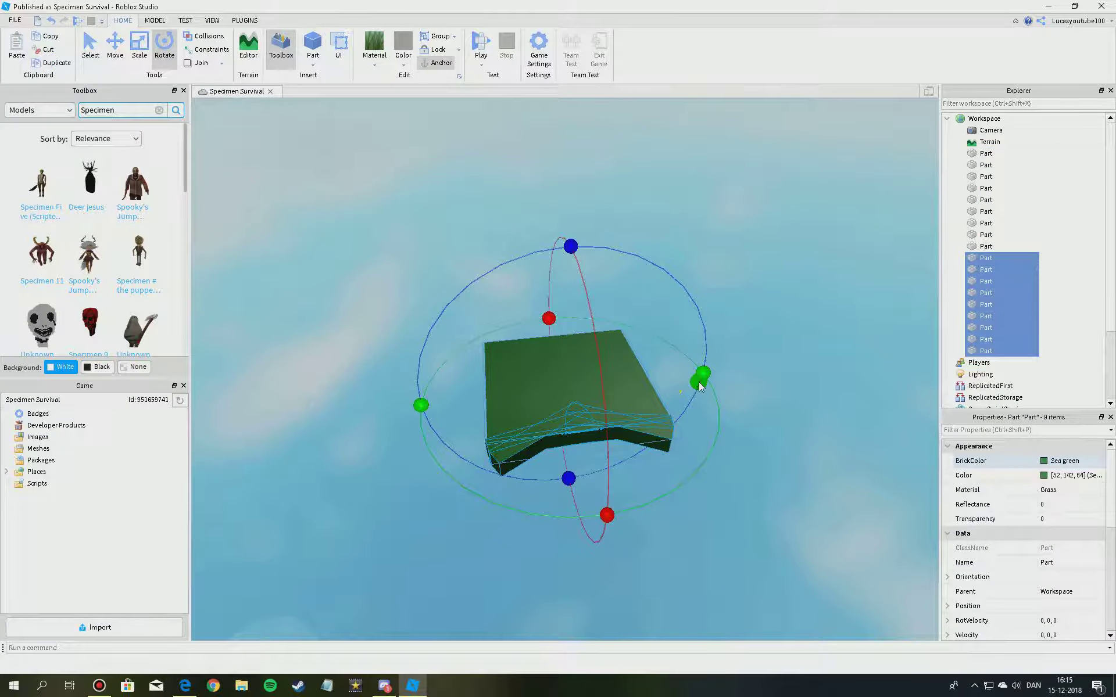
pyautogui.moveTo(665, 322); pyautogui.dragTo(257, 312)
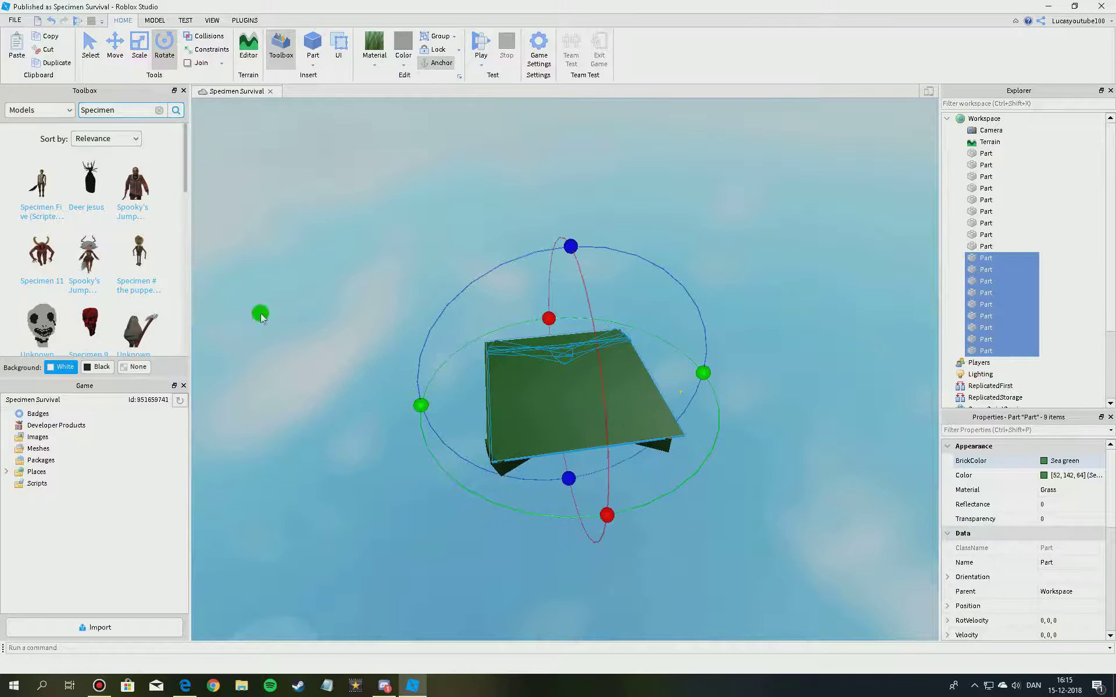
# - Move the rotated island copy away from the original, leaving a gap between their notched edges
pyautogui.click(128, 55)
pyautogui.moveTo(638, 516); pyautogui.dragTo(737, 402)
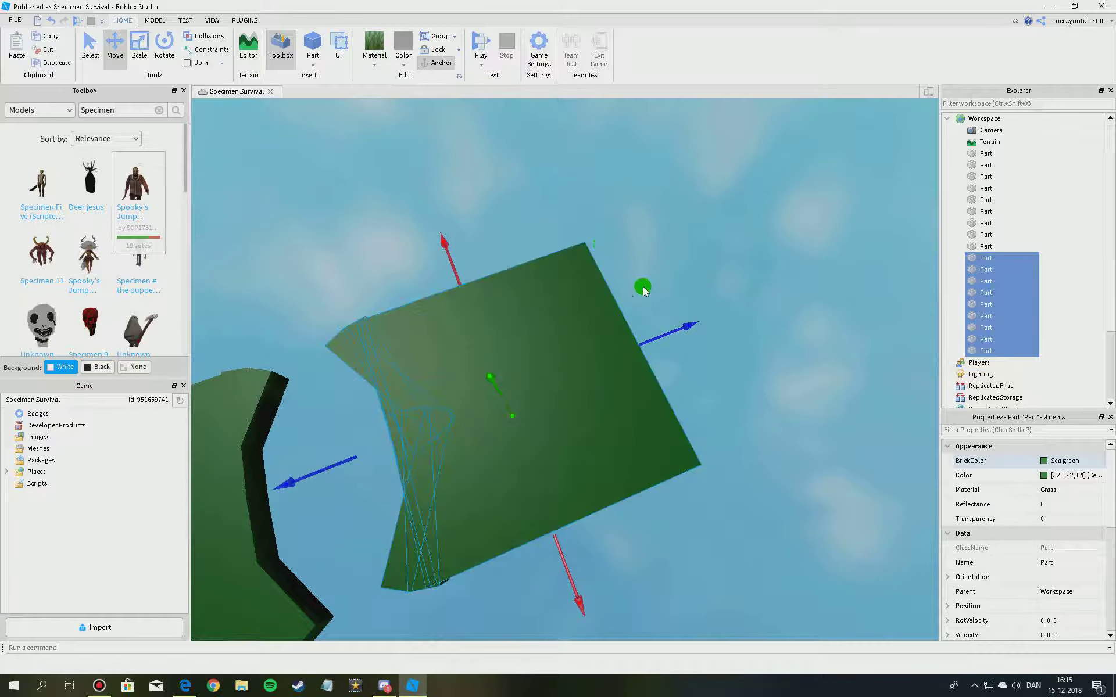
pyautogui.click(642, 287)
# - Duplicate the original island's main slab and scale the copy into a thin strip bridging one side of the gap
pyautogui.moveTo(601, 247); pyautogui.dragTo(567, 244, button='right')
pyautogui.click(454, 400)
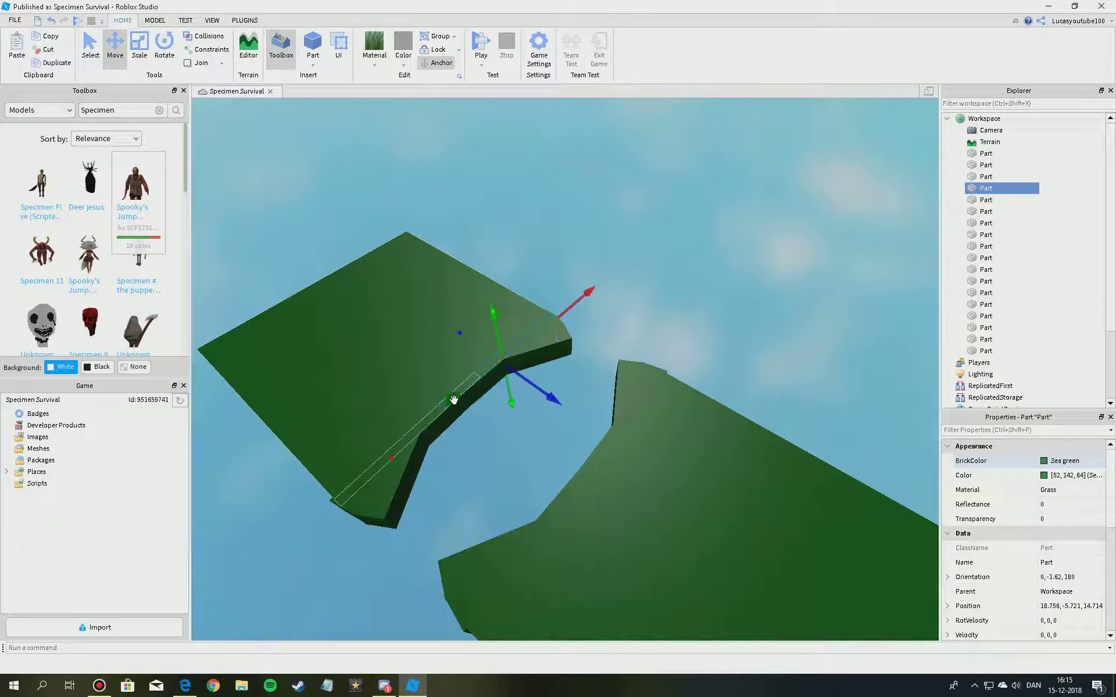
pyautogui.click(441, 382)
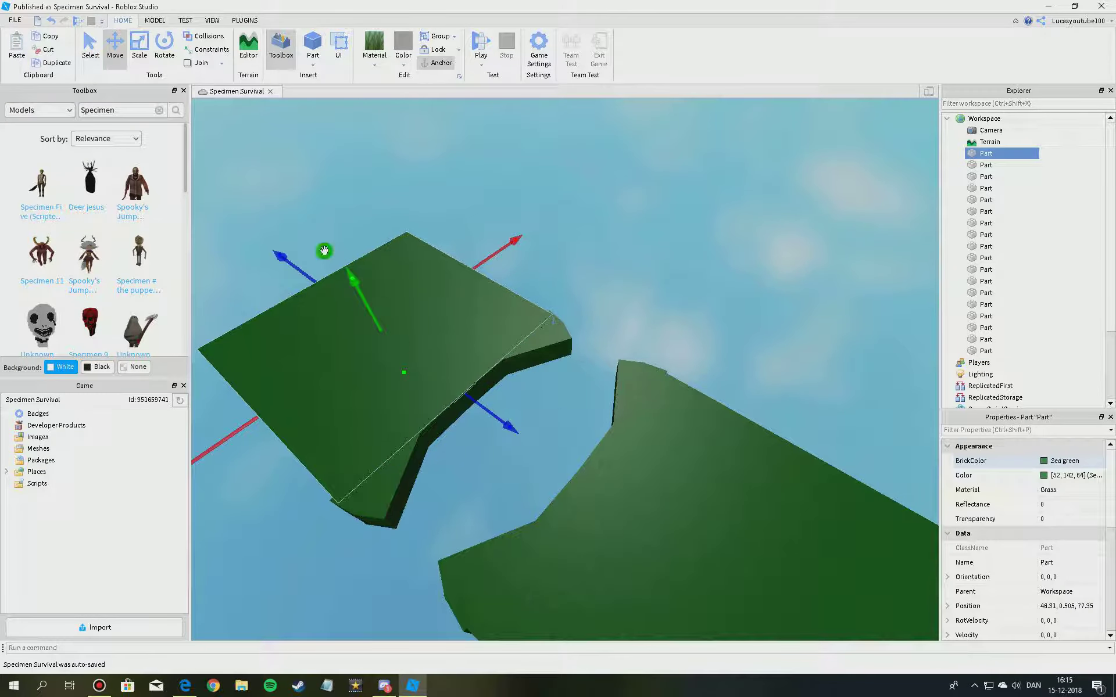
pyautogui.click(138, 48)
pyautogui.click(53, 62)
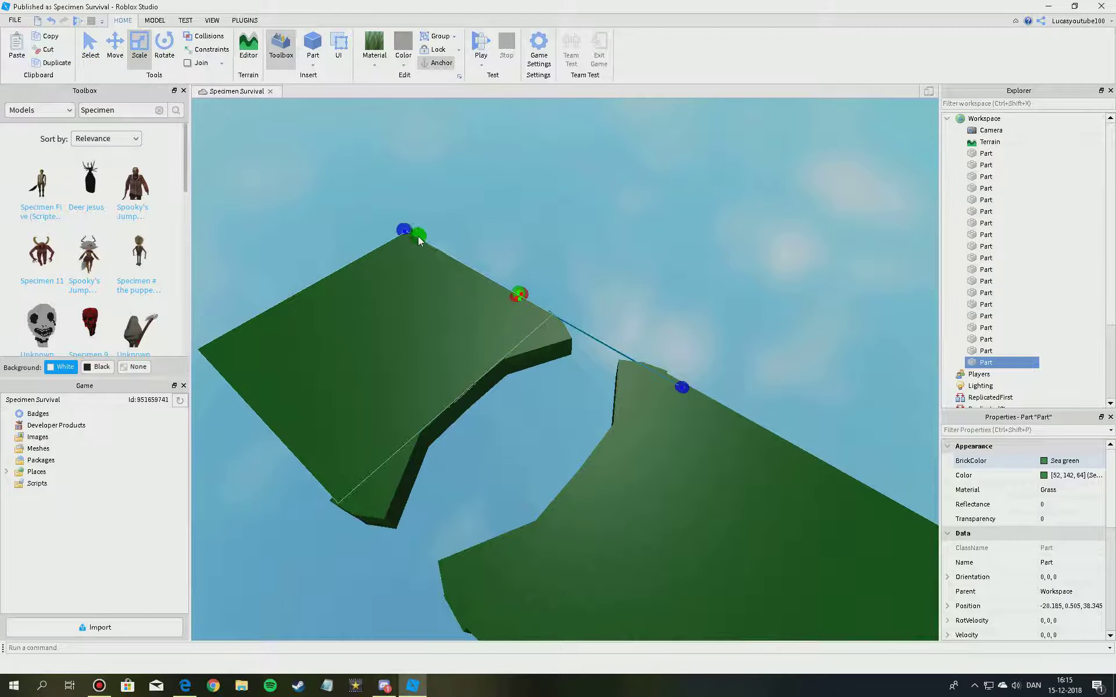
pyautogui.moveTo(419, 238); pyautogui.dragTo(408, 225)
pyautogui.moveTo(548, 303); pyautogui.dragTo(710, 487)
pyautogui.moveTo(709, 487); pyautogui.dragTo(59, 4, button='right')
# - Duplicate the thin bridging strip and move the copy to the opposite side of the gap
pyautogui.click(116, 44)
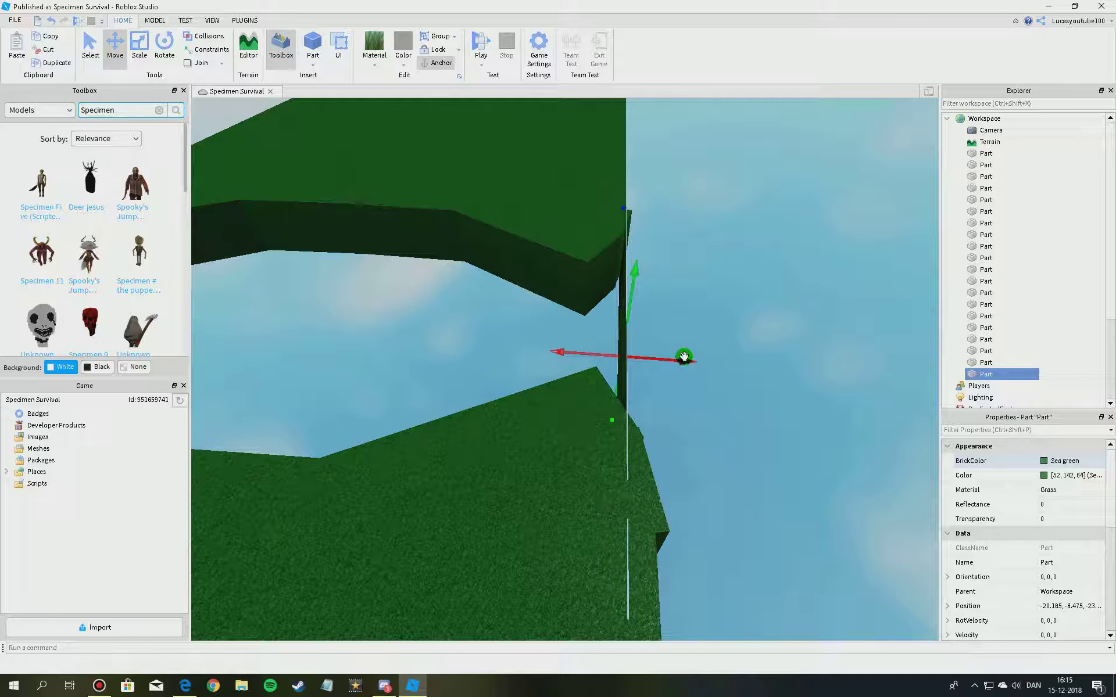
pyautogui.press('a')
pyautogui.moveTo(685, 357); pyautogui.dragTo(425, 298)
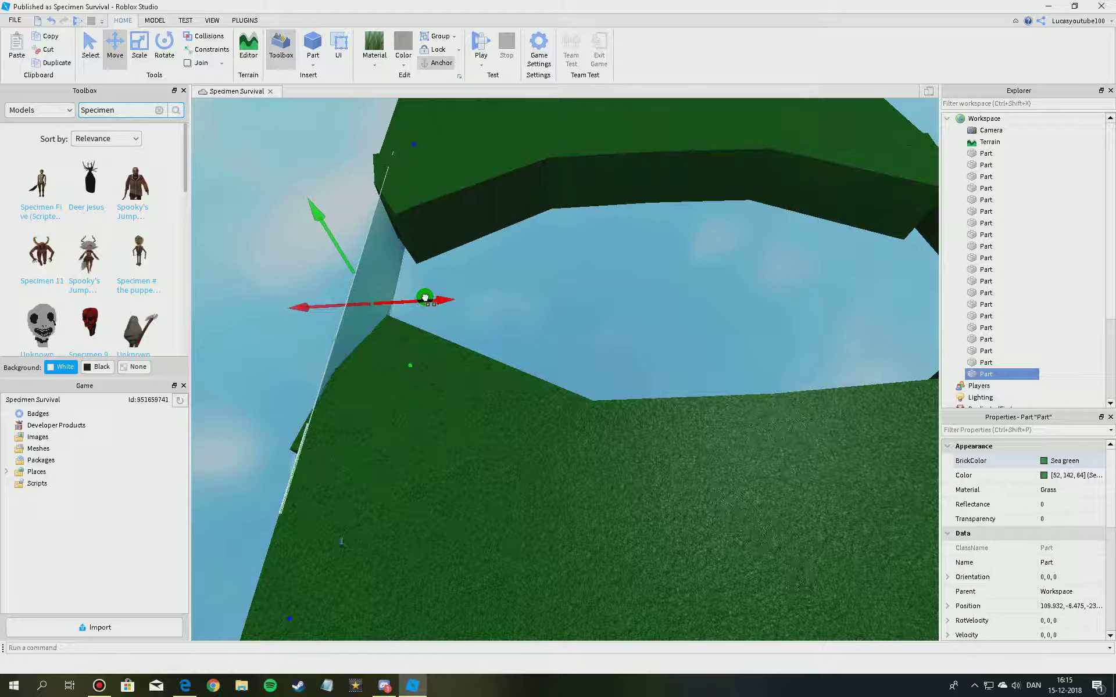
pyautogui.click(465, 284)
pyautogui.moveTo(537, 279); pyautogui.dragTo(564, 243, button='right')
pyautogui.press('s')
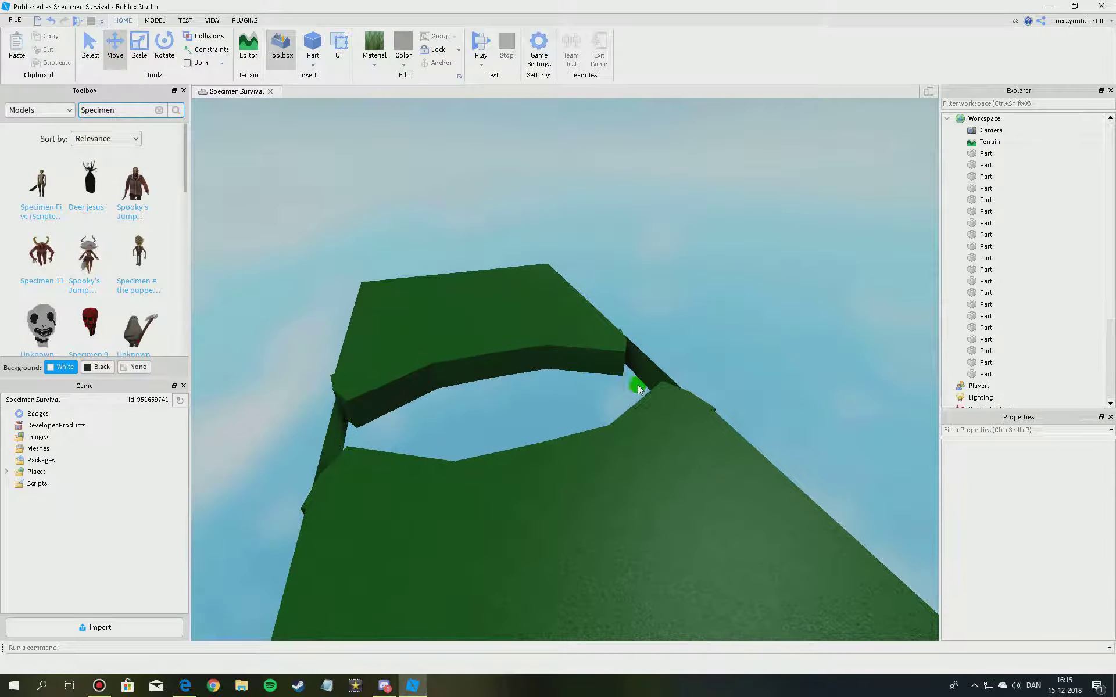
# - Select the first bridging strip and change its BrickColor to Burnt Sienna
pyautogui.moveTo(630, 342); pyautogui.dragTo(680, 371, button='right')
pyautogui.click(697, 393)
pyautogui.press('d')
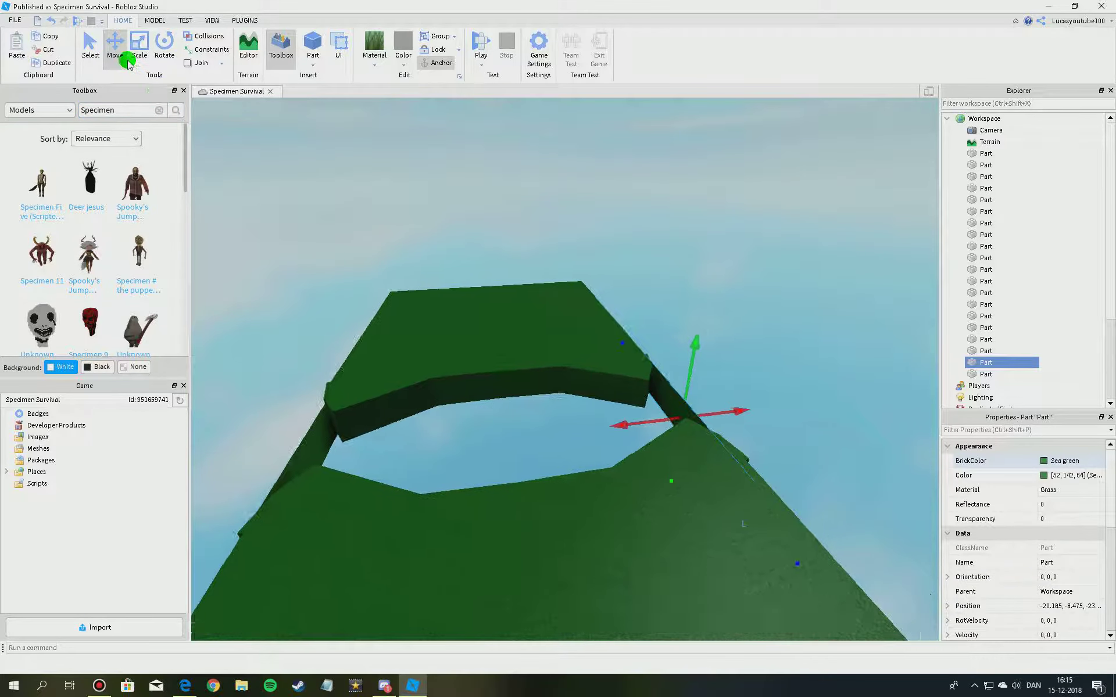
pyautogui.click(121, 54)
pyautogui.click(142, 51)
pyautogui.click(142, 51)
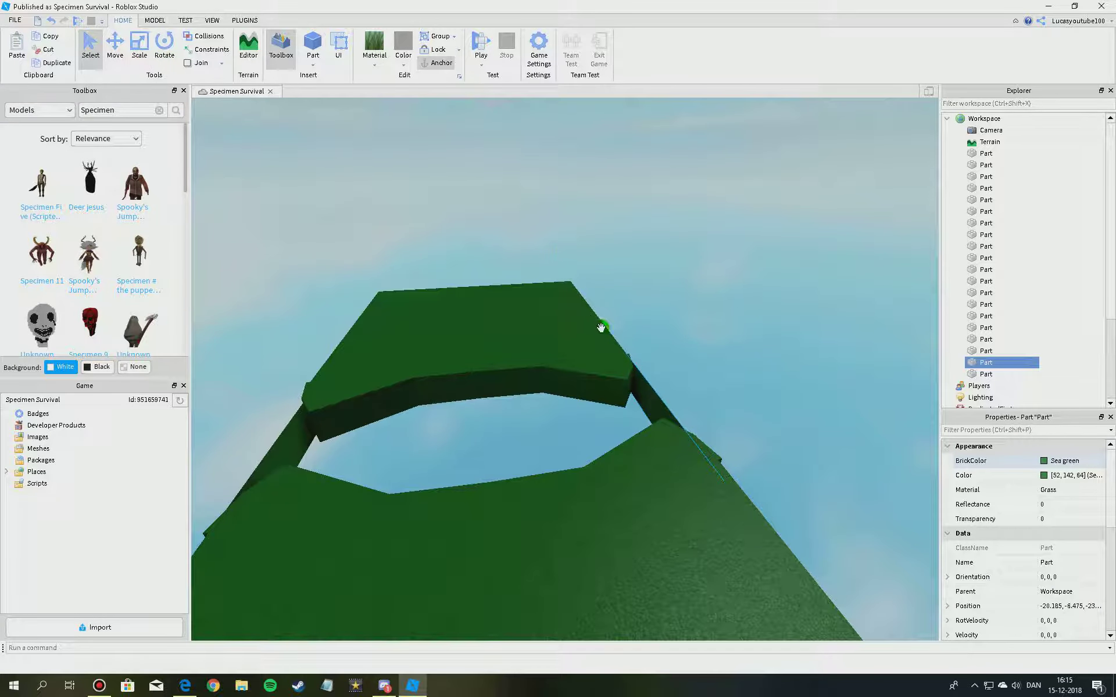
pyautogui.click(140, 42)
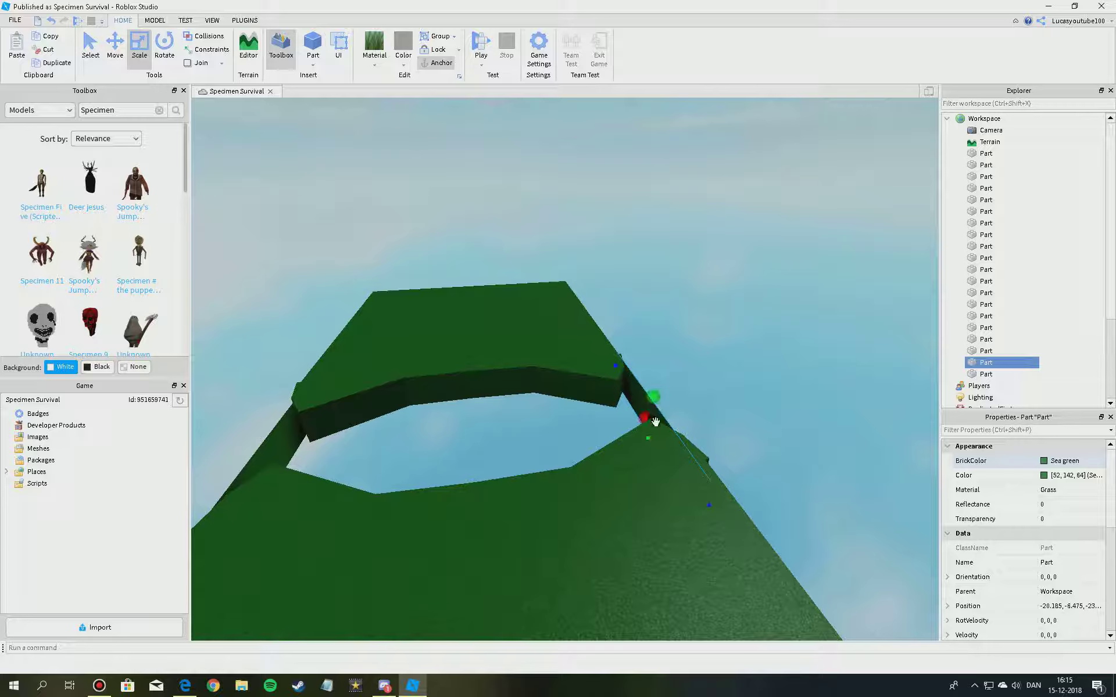
pyautogui.click(1053, 460)
pyautogui.click(1052, 418)
# - Scale the brown strip upward, outward and lengthwise into a tall, thick wall along the island's side
pyautogui.moveTo(658, 297); pyautogui.dragTo(658, 294, button='right')
pyautogui.scroll(4, 659, 296)
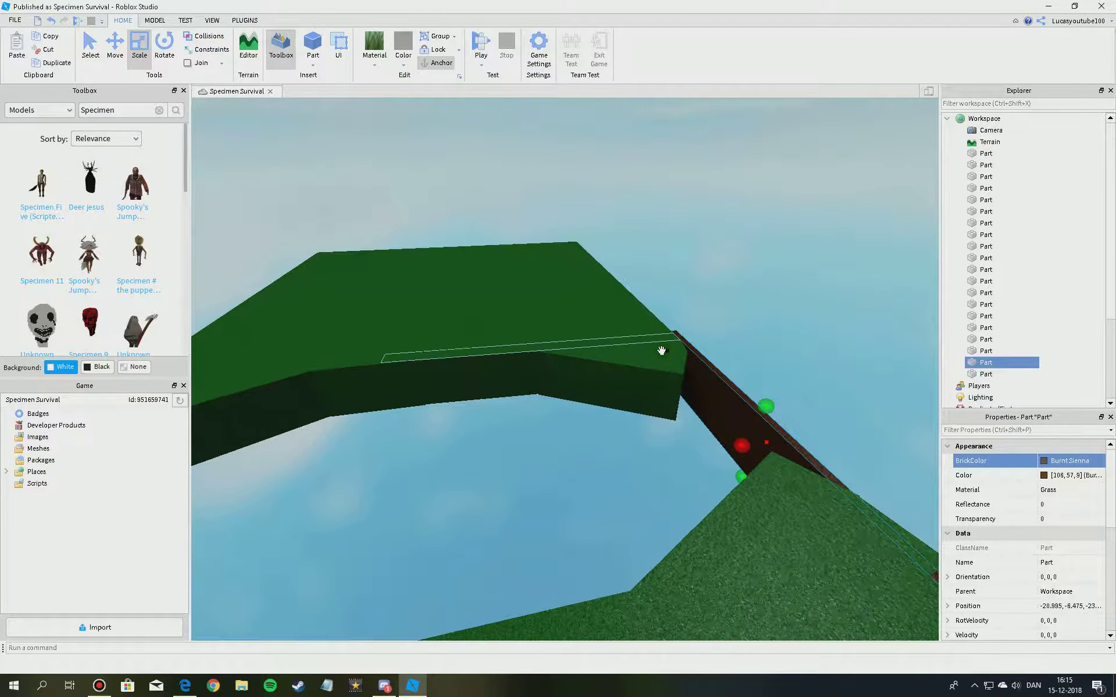
pyautogui.moveTo(661, 350); pyautogui.dragTo(706, 126)
pyautogui.press('s')
pyautogui.press('d')
pyautogui.moveTo(750, 452); pyautogui.dragTo(755, 414)
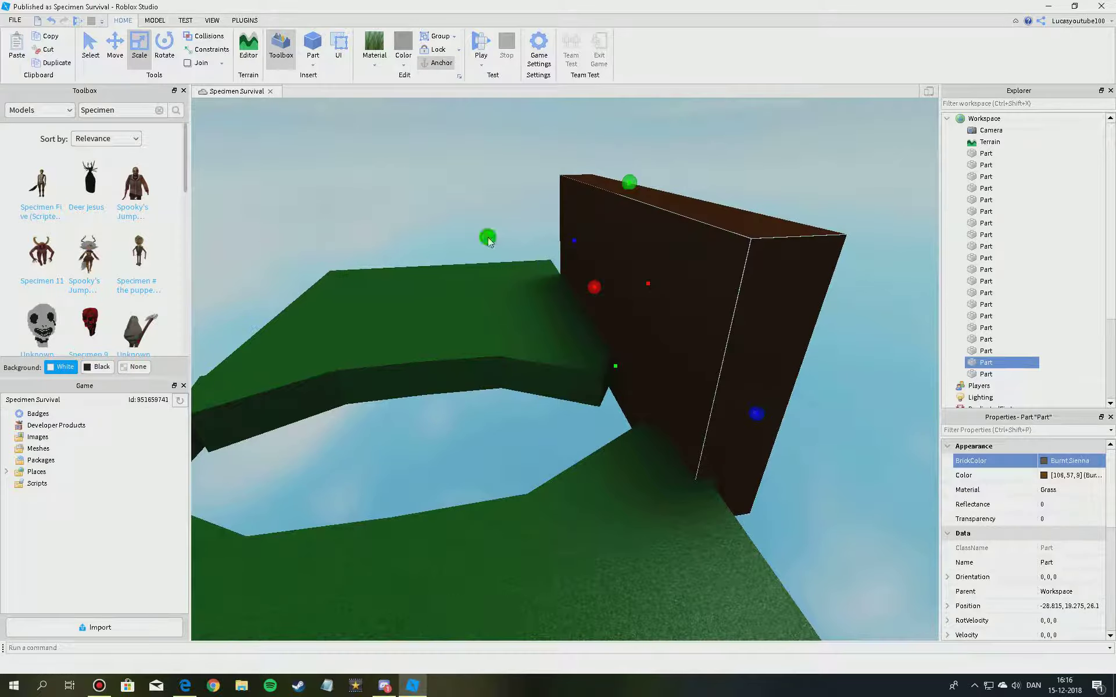
# - Duplicate the brown wall and shape the copy into a short block beyond the wall's end at the second island
pyautogui.moveTo(487, 238); pyautogui.dragTo(175, 64, button='right')
pyautogui.click(173, 64)
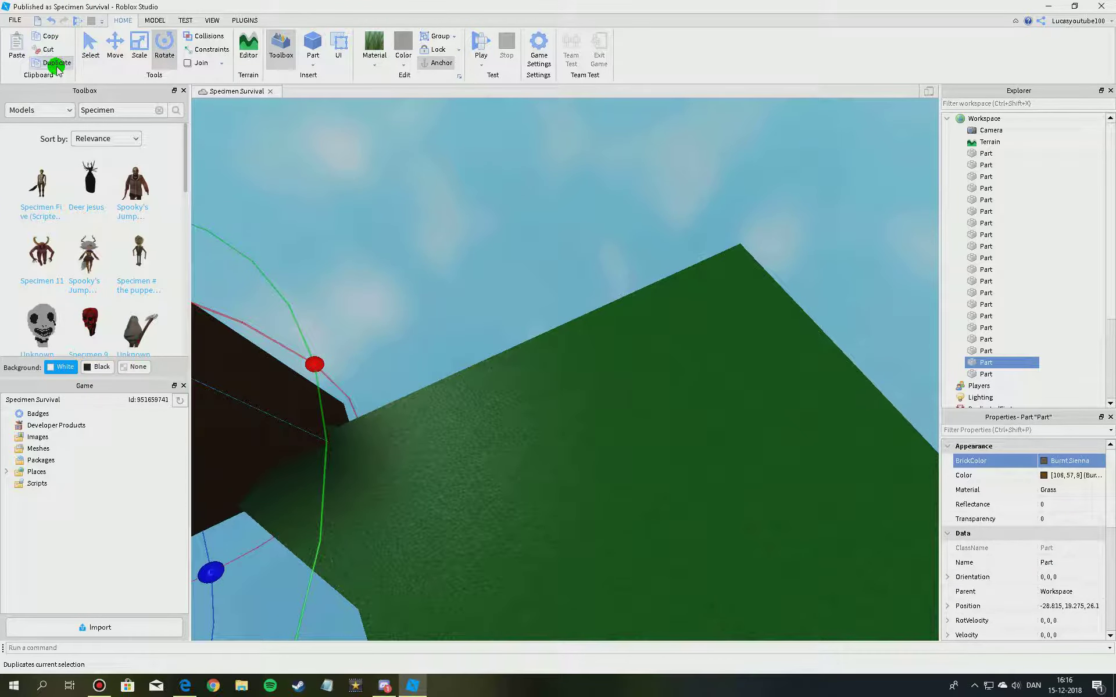
pyautogui.click(56, 64)
pyautogui.click(115, 47)
pyautogui.moveTo(303, 370); pyautogui.dragTo(433, 356)
pyautogui.click(138, 45)
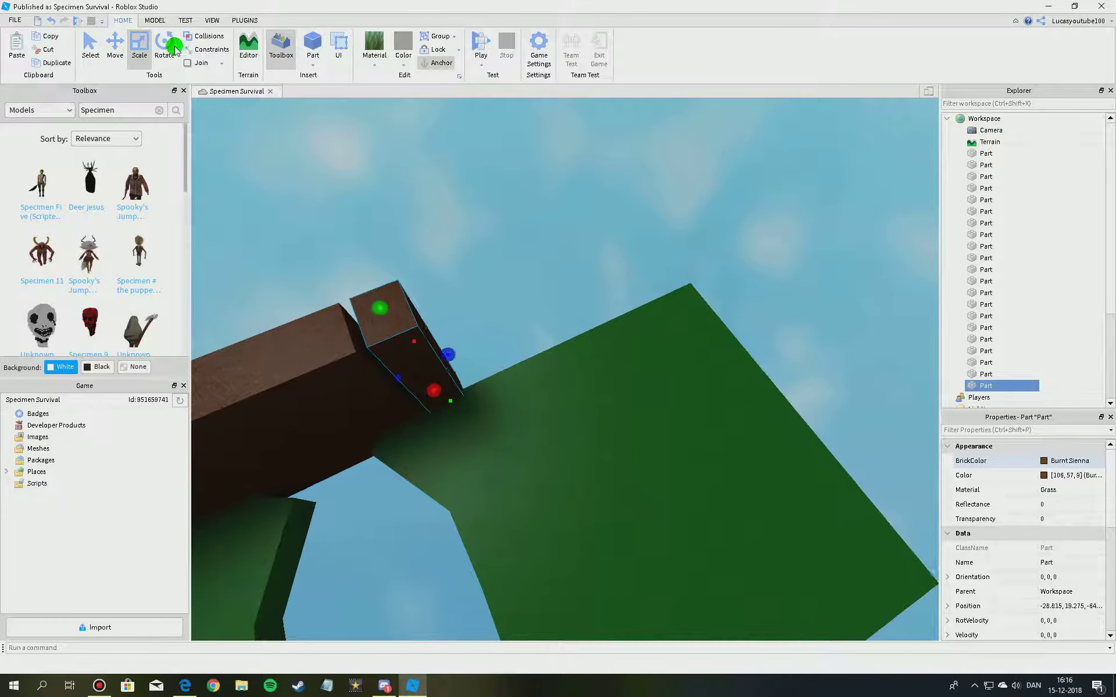
# - Adjust the rotation snapping and rotate the short wall block about 9° around the vertical axis
pyautogui.click(154, 19)
pyautogui.click(119, 21)
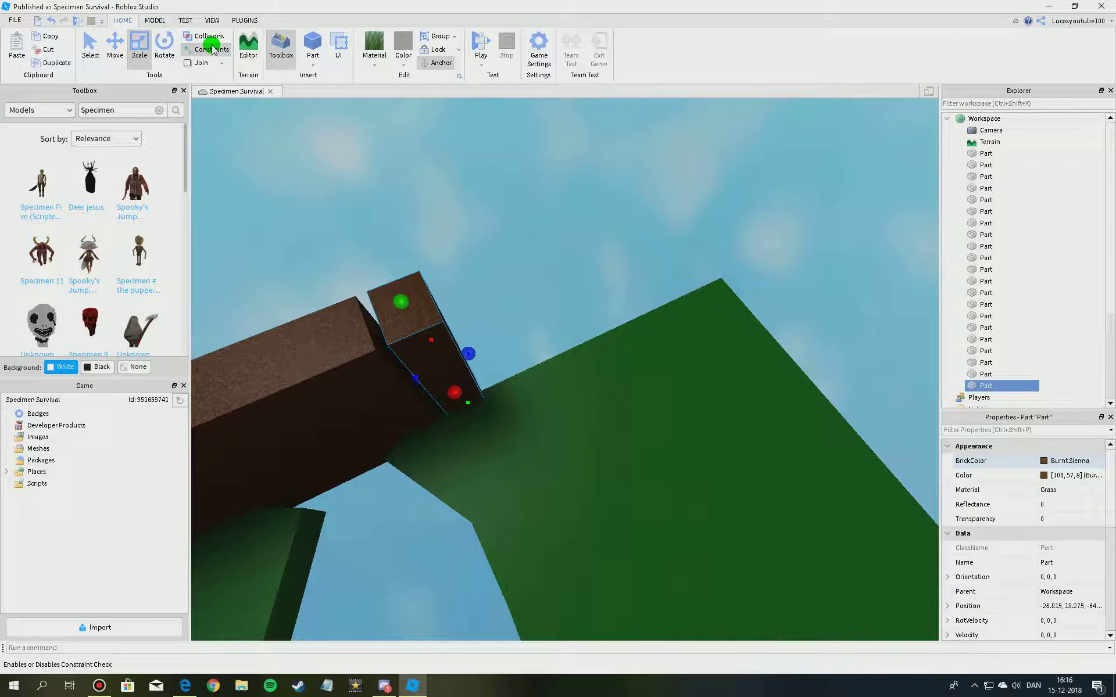
pyautogui.click(164, 44)
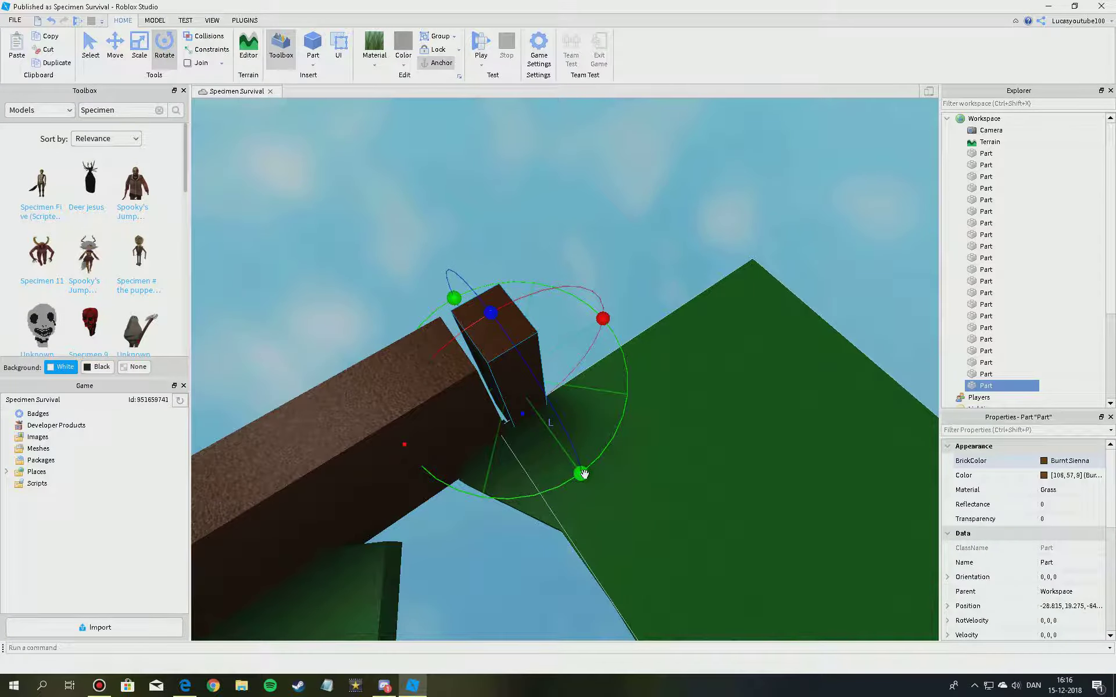
pyautogui.moveTo(584, 474); pyautogui.dragTo(599, 439)
pyautogui.click(151, 21)
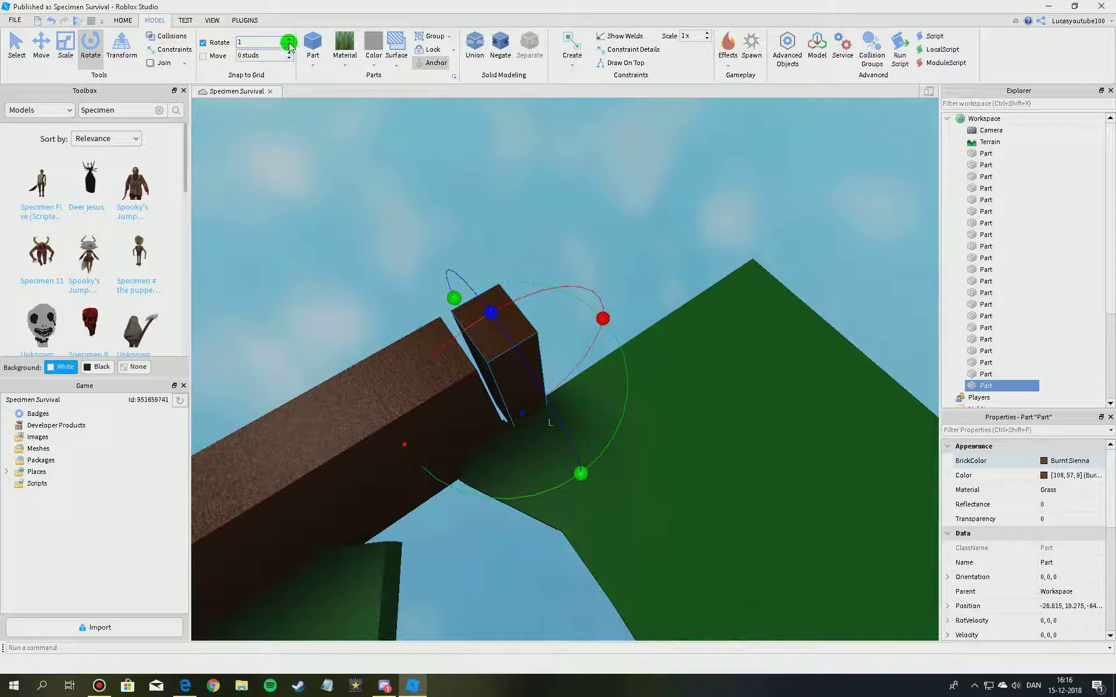
pyautogui.click(120, 22)
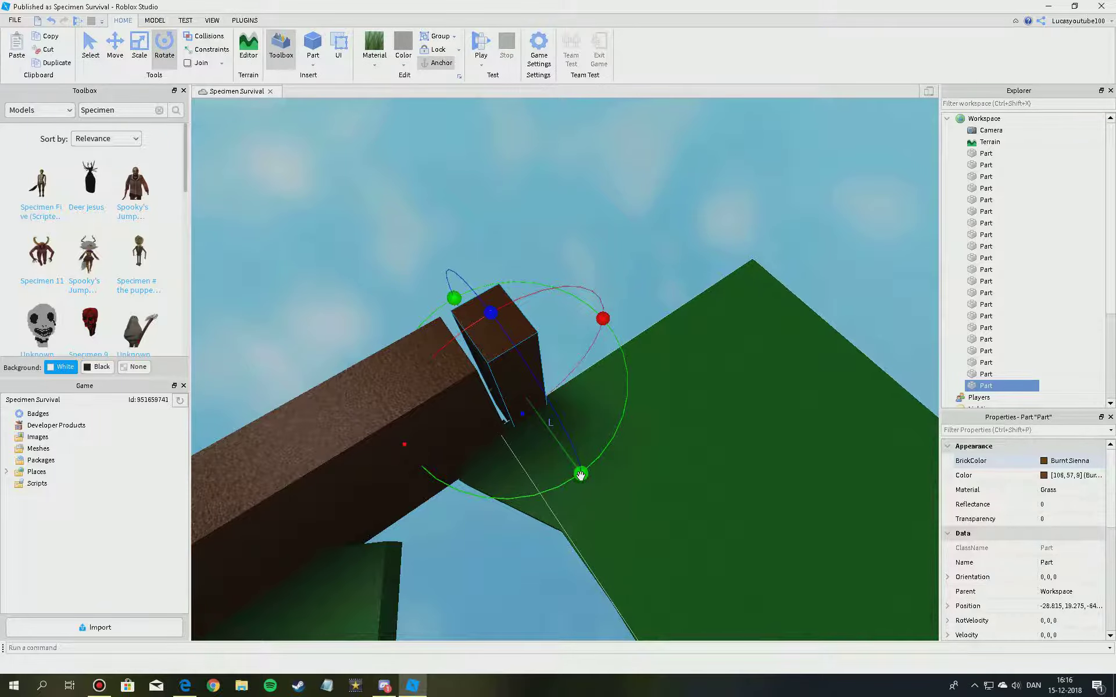
pyautogui.moveTo(580, 475); pyautogui.dragTo(596, 459)
pyautogui.press('a')
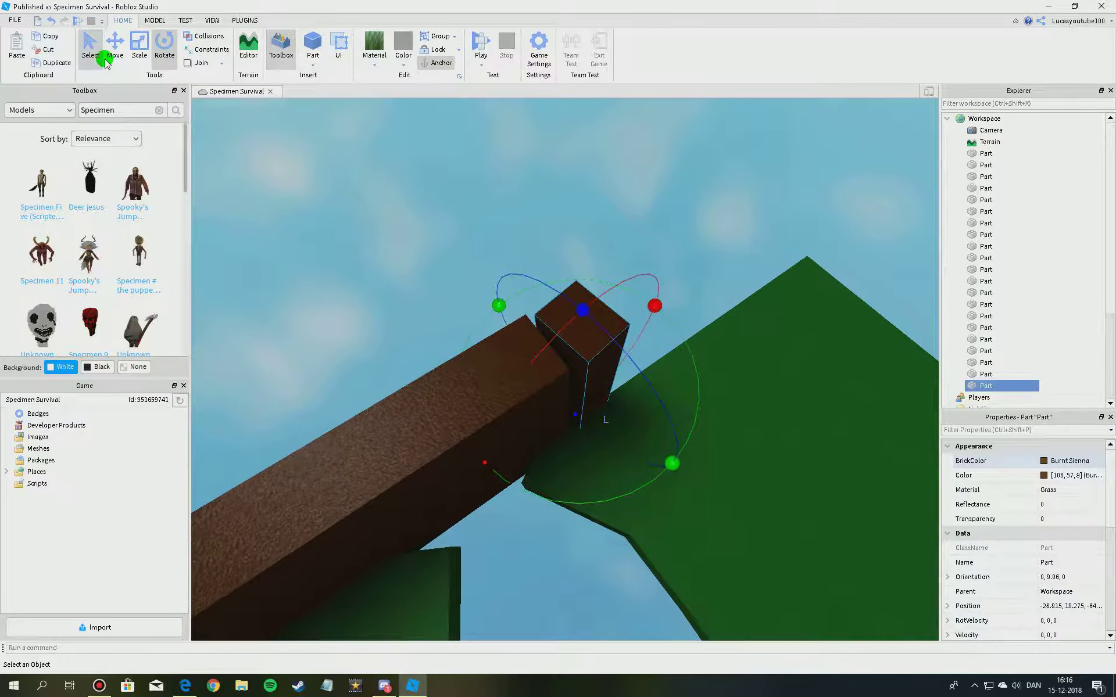
# - Move the angled block flush against the end of the long brown wall
pyautogui.click(114, 48)
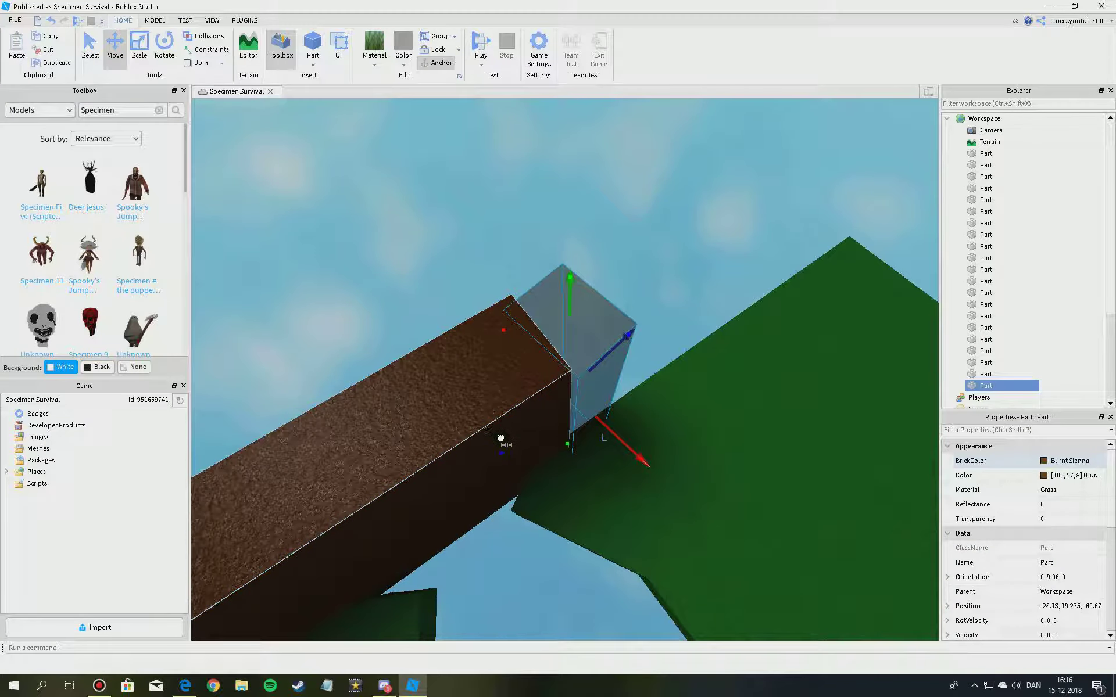
pyautogui.moveTo(501, 438); pyautogui.dragTo(504, 435)
pyautogui.moveTo(612, 432); pyautogui.dragTo(508, 451)
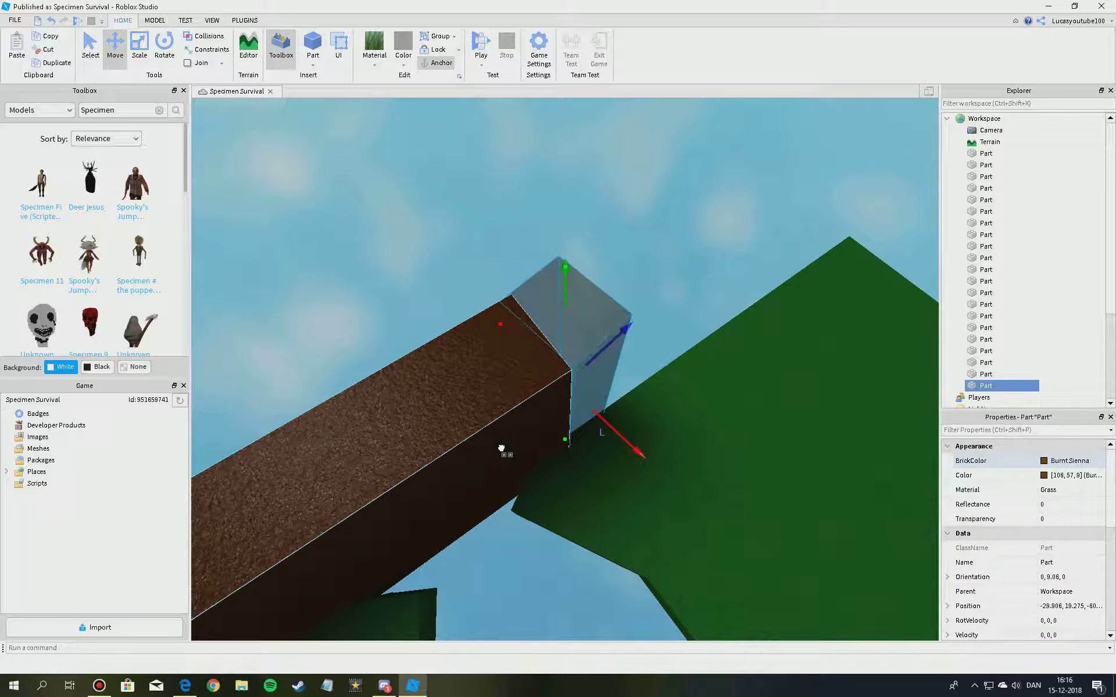
pyautogui.moveTo(501, 450); pyautogui.dragTo(500, 450)
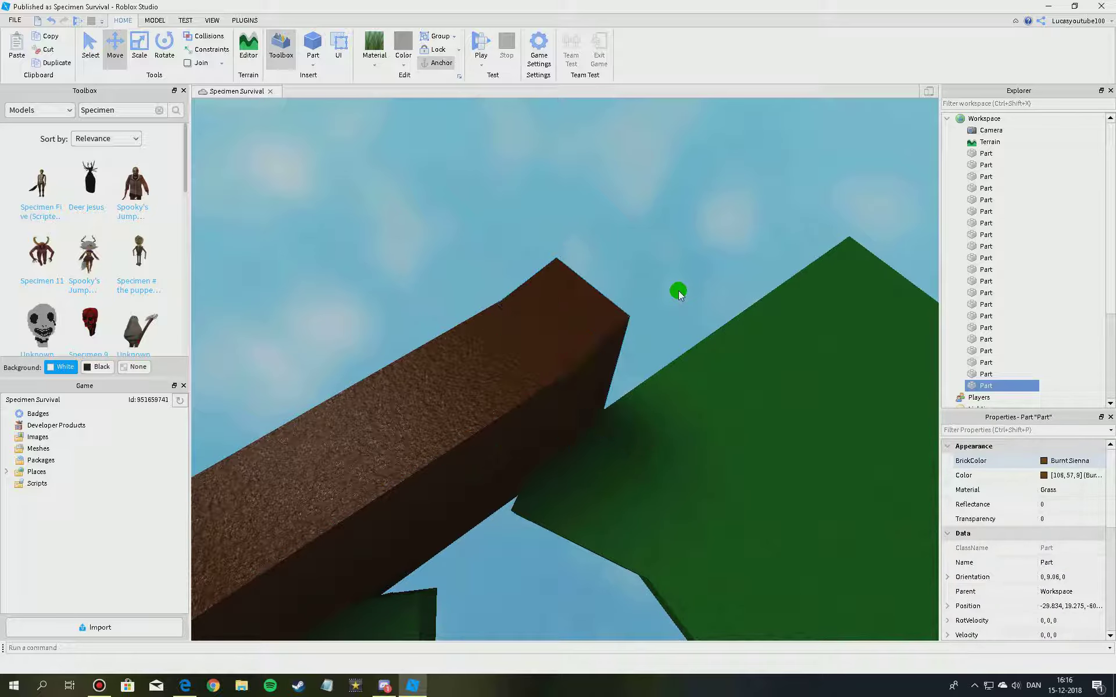
pyautogui.click(678, 290)
# - Scale the angled wall block lengthwise away from the long wall
pyautogui.click(598, 314)
pyautogui.moveTo(598, 314); pyautogui.dragTo(552, 291, button='right')
pyautogui.press('d')
pyautogui.click(139, 48)
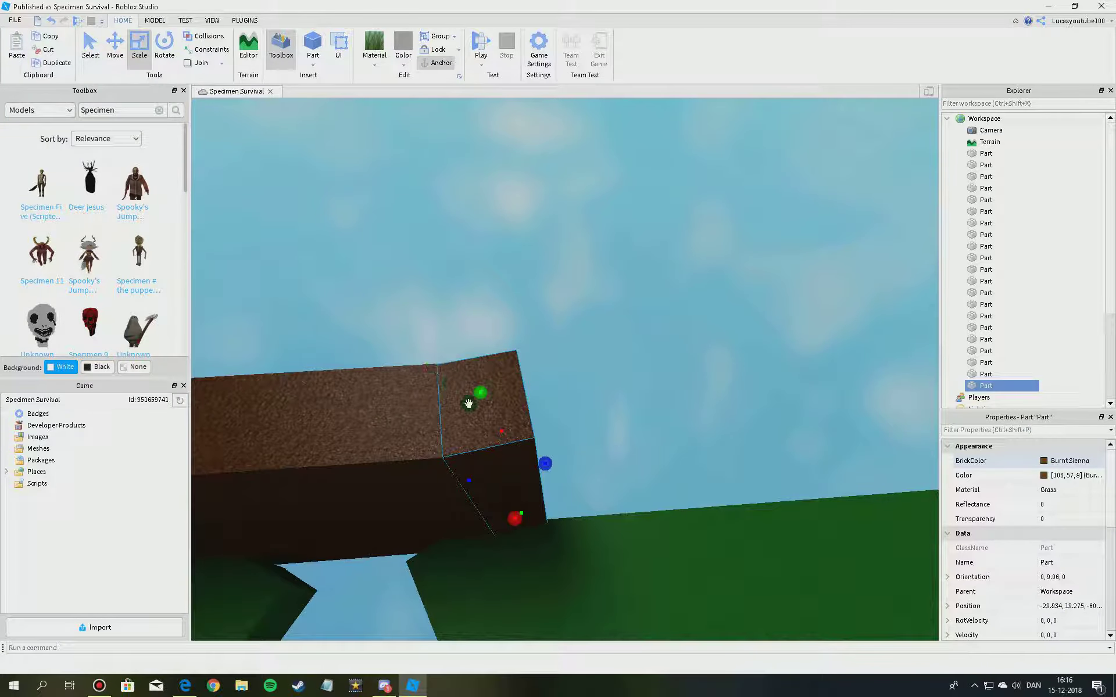
pyautogui.moveTo(549, 462); pyautogui.dragTo(607, 455)
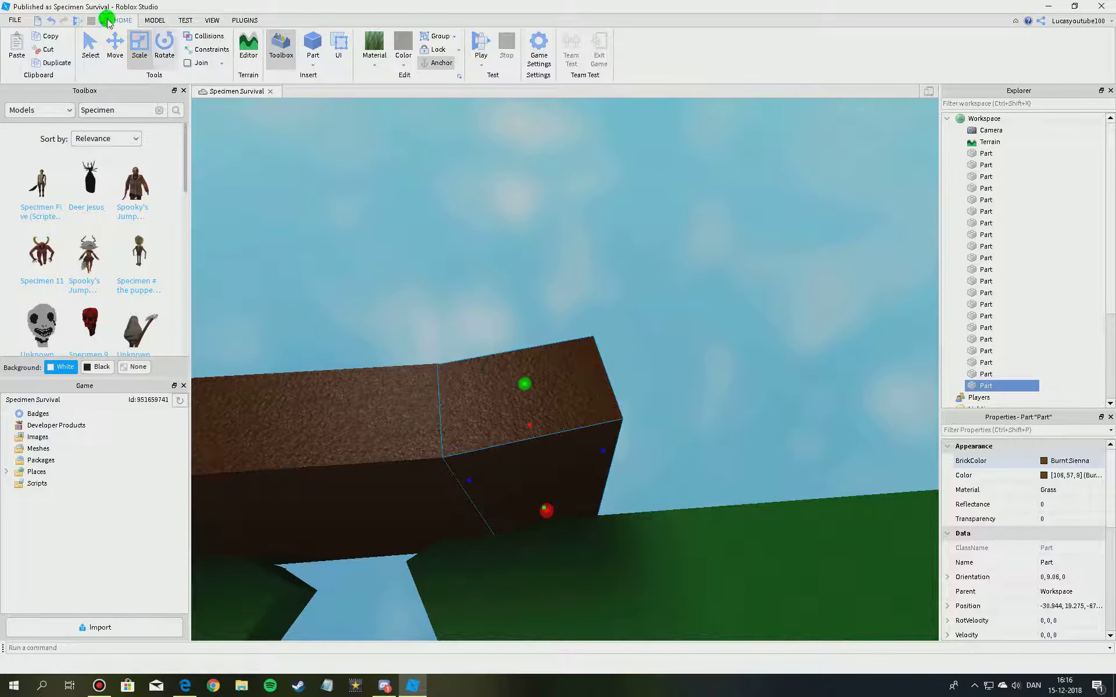
# - Try to continue the wall with a duplicate of the angled block rotated back about 10°
pyautogui.click(164, 45)
pyautogui.click(56, 63)
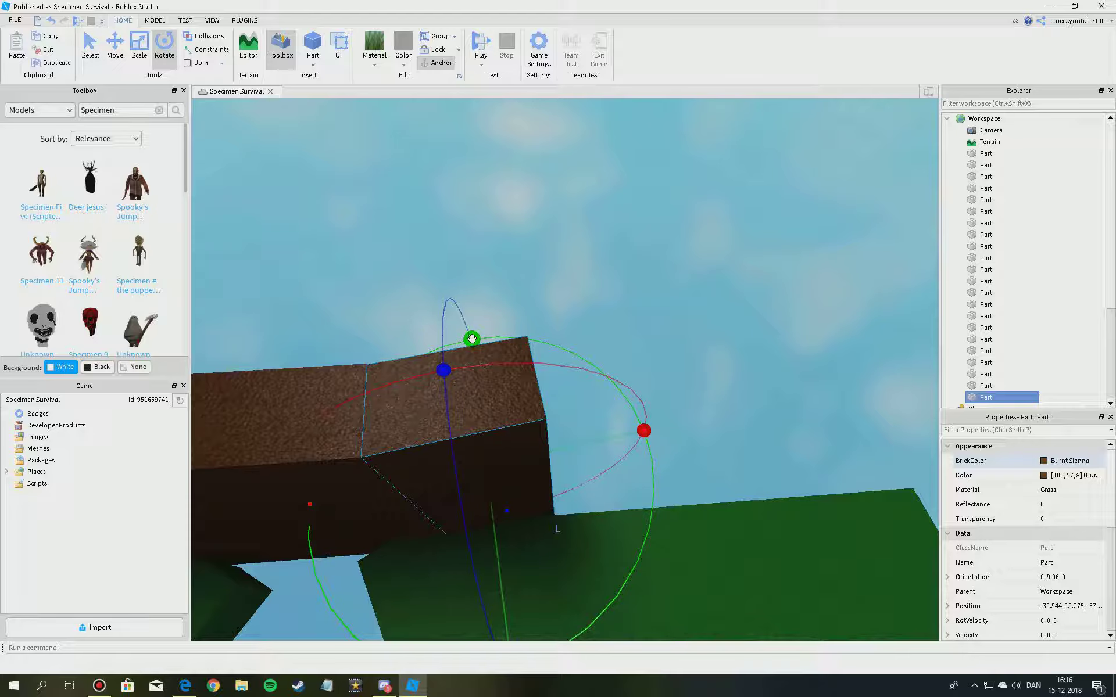
pyautogui.moveTo(472, 339); pyautogui.dragTo(496, 342)
pyautogui.moveTo(409, 352); pyautogui.dragTo(399, 406, button='right')
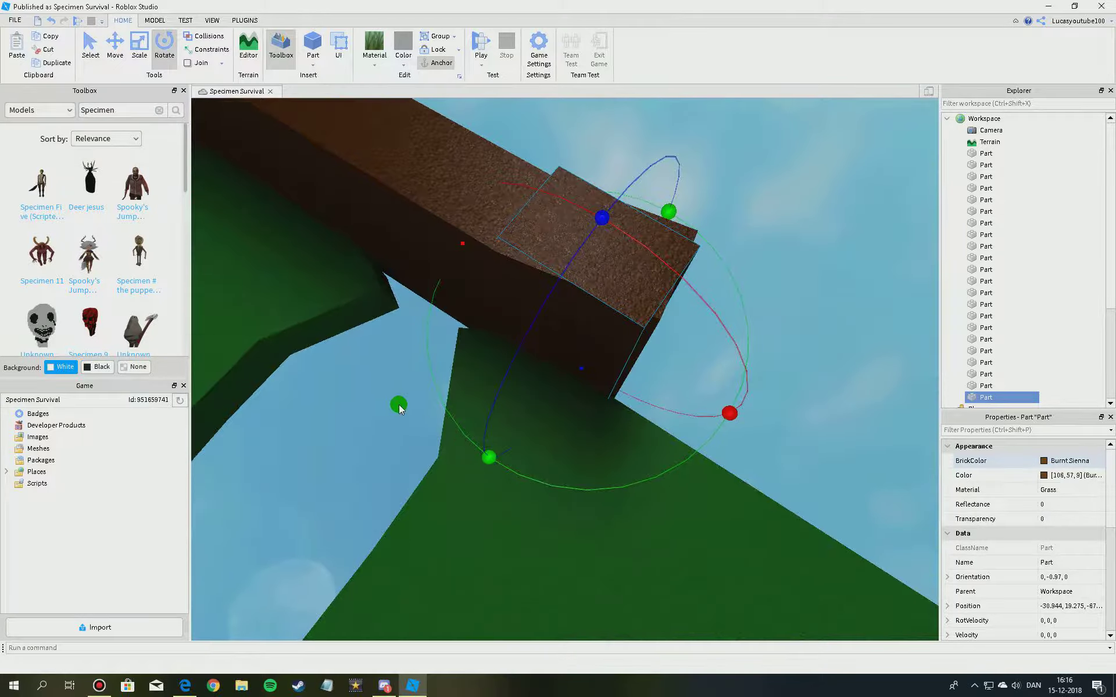
# - Duplicate the long straight wall and move the copy to continue from the end of the angled block
pyautogui.click(455, 249)
pyautogui.click(140, 46)
pyautogui.click(115, 46)
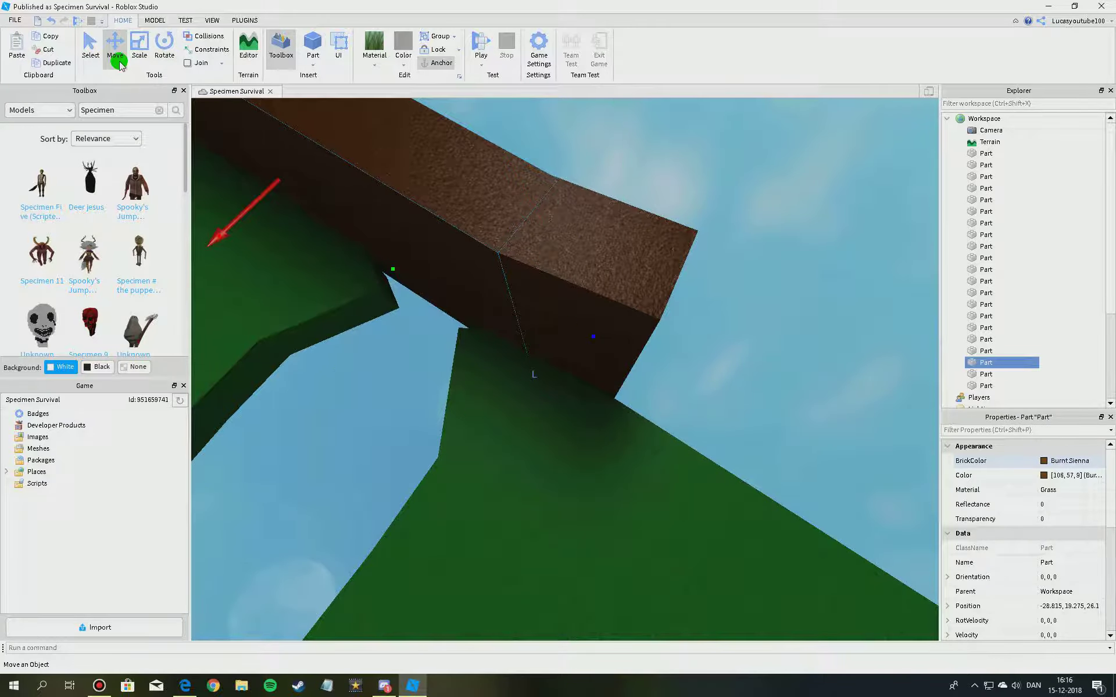
pyautogui.click(56, 64)
pyautogui.moveTo(590, 332); pyautogui.dragTo(840, 411)
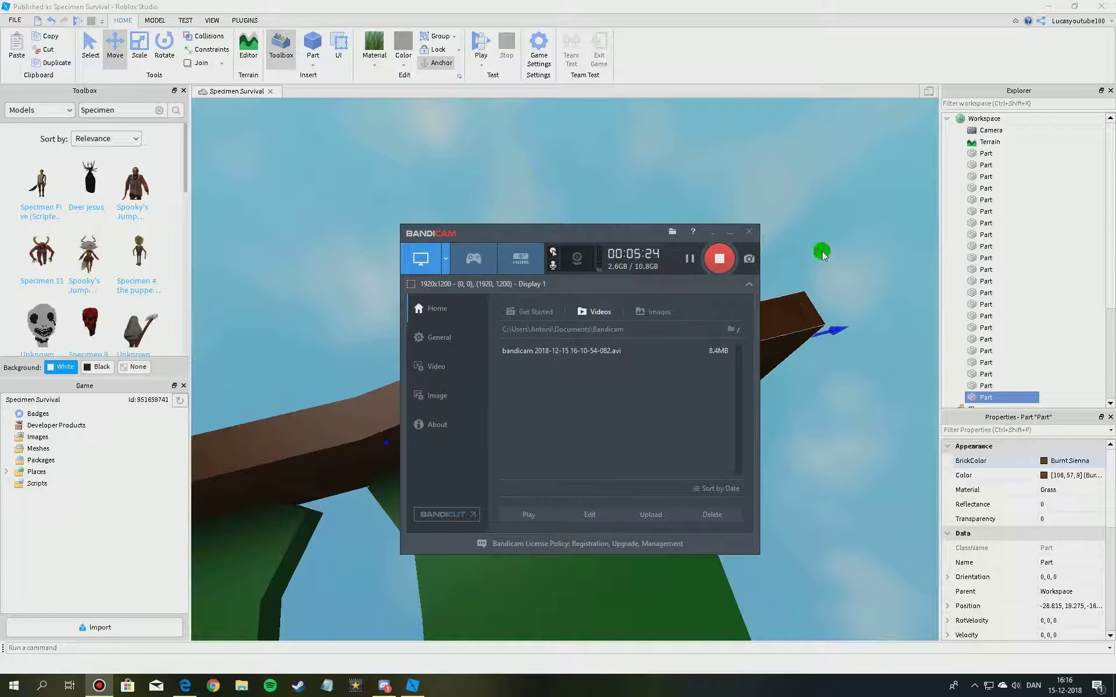
pyautogui.moveTo(526, 433); pyautogui.dragTo(592, 413, button='right')
pyautogui.moveTo(592, 413); pyautogui.dragTo(812, 462)
# - Scale the second island's main slab sideways to close the gap to the brown wall
pyautogui.click(639, 296)
pyautogui.press('d')
pyautogui.click(107, 681)
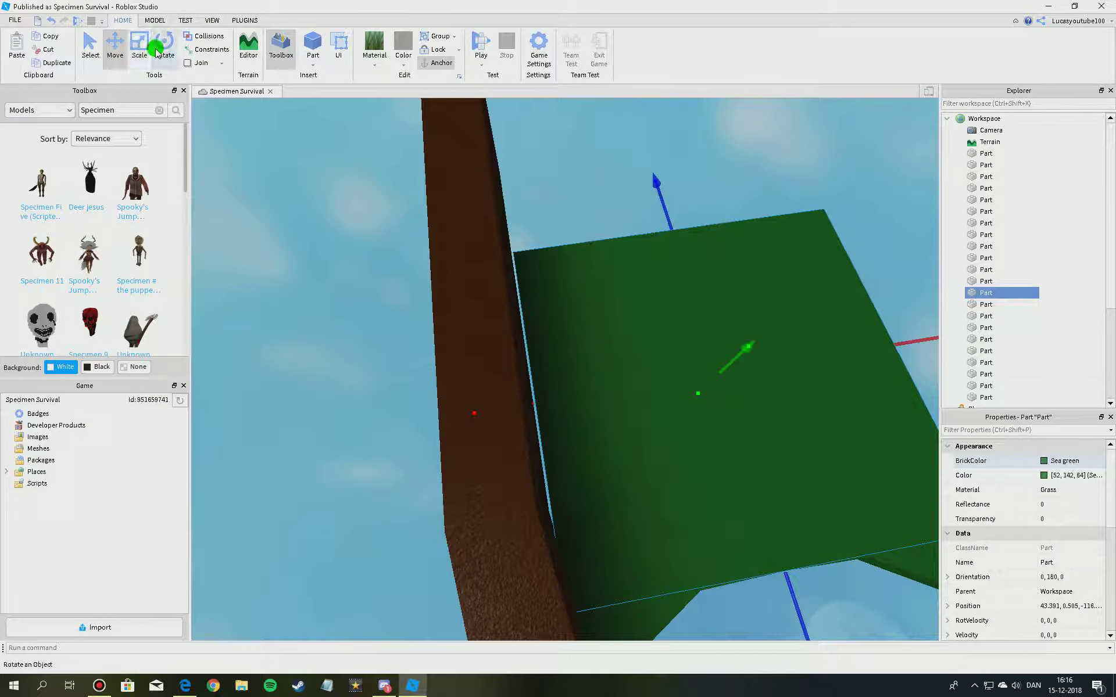
pyautogui.click(152, 49)
pyautogui.moveTo(534, 404); pyautogui.dragTo(511, 401)
pyautogui.moveTo(633, 287); pyautogui.dragTo(657, 284, button='right')
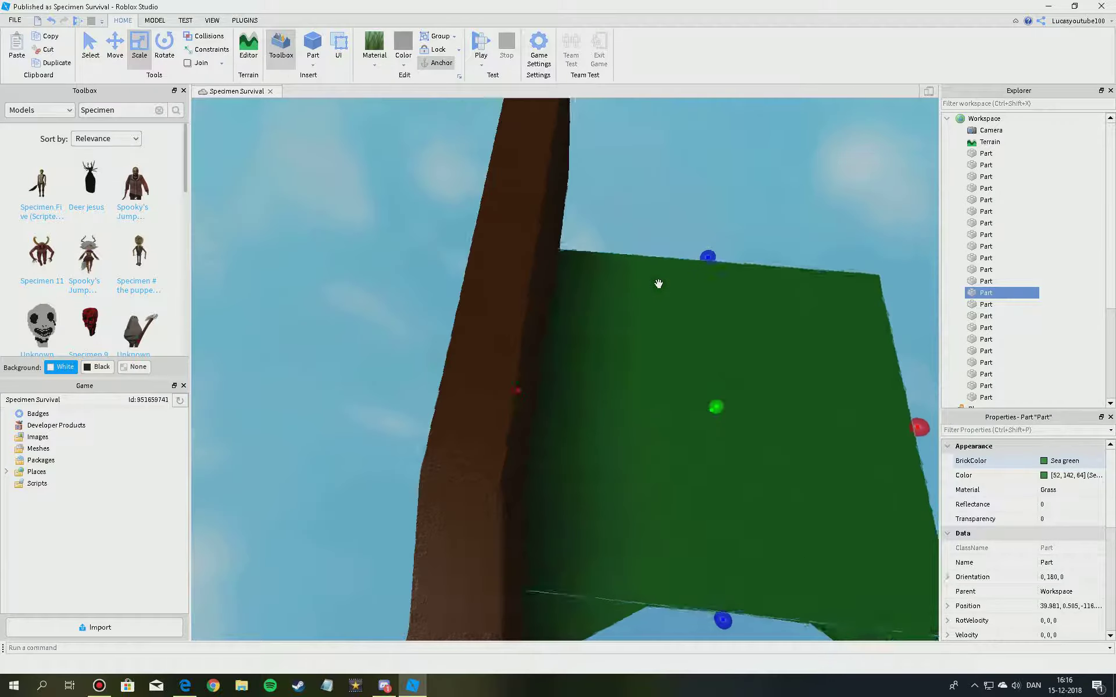
# - Shorten the copied straight wall to end near the second island's outer corner
pyautogui.click(661, 214)
pyautogui.moveTo(661, 215); pyautogui.dragTo(682, 364, button='right')
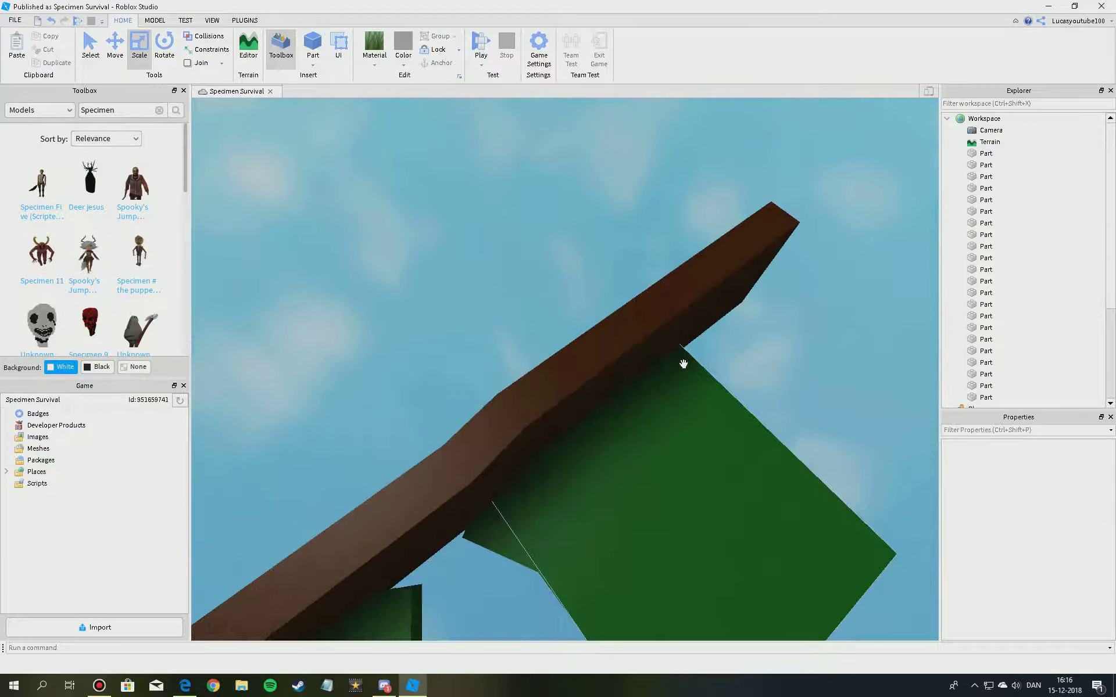
pyautogui.click(660, 322)
pyautogui.moveTo(694, 273); pyautogui.dragTo(614, 316)
pyautogui.press('s')
pyautogui.press('d')
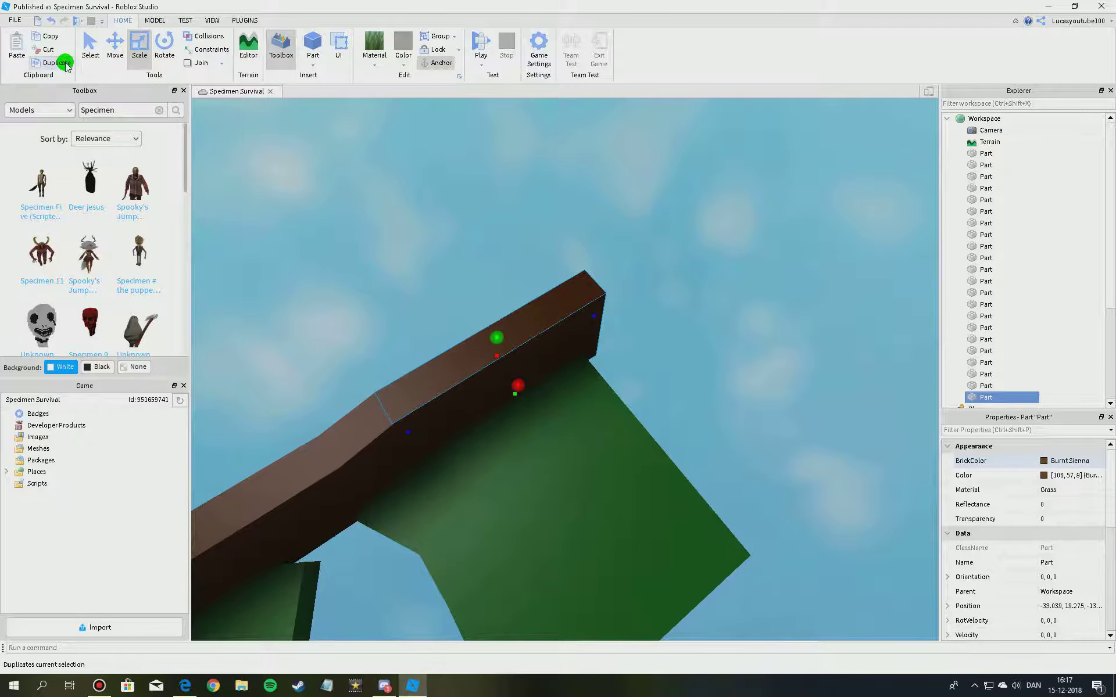
# - Duplicate the shortened wall and scale the copy into an end wall across the second island's outer edge
pyautogui.click(64, 62)
pyautogui.click(569, 341)
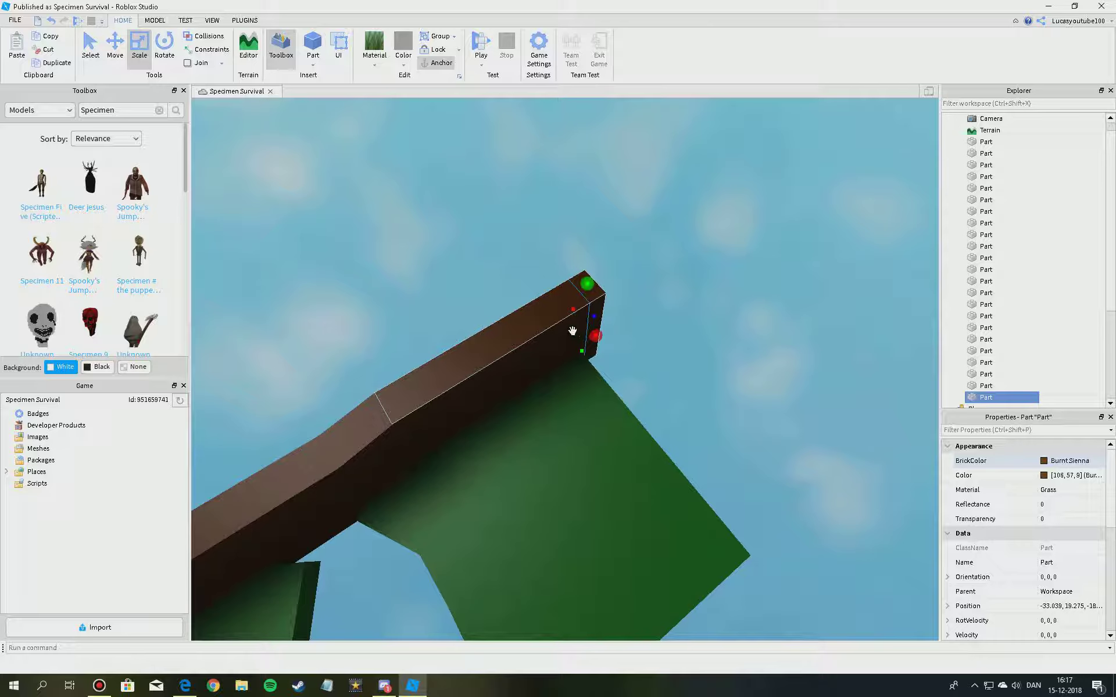
pyautogui.moveTo(597, 339); pyautogui.dragTo(677, 370)
pyautogui.moveTo(652, 363); pyautogui.dragTo(678, 370, button='right')
pyautogui.moveTo(677, 370); pyautogui.dragTo(729, 366)
pyautogui.moveTo(678, 370); pyautogui.dragTo(691, 369, button='right')
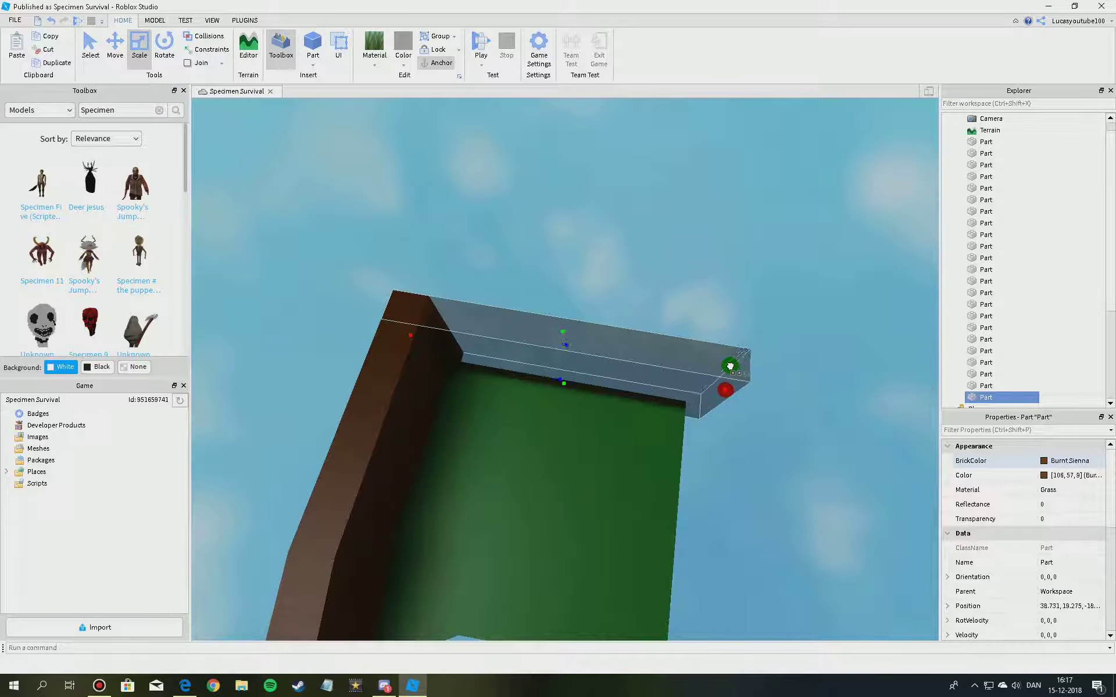
pyautogui.moveTo(730, 367); pyautogui.dragTo(732, 366)
# - Duplicate the second island's straight side wall and move the copy to the island's opposite side
pyautogui.click(402, 383)
pyautogui.click(109, 47)
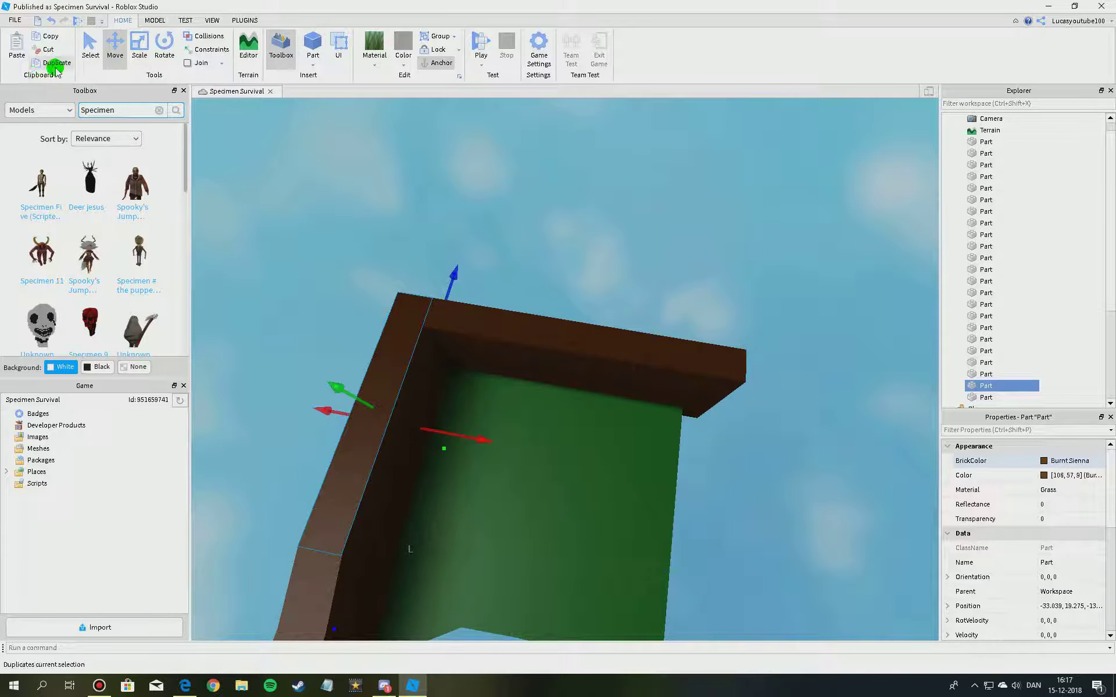
pyautogui.click(56, 65)
pyautogui.moveTo(463, 440); pyautogui.dragTo(707, 460)
pyautogui.moveTo(707, 461); pyautogui.dragTo(755, 457, button='right')
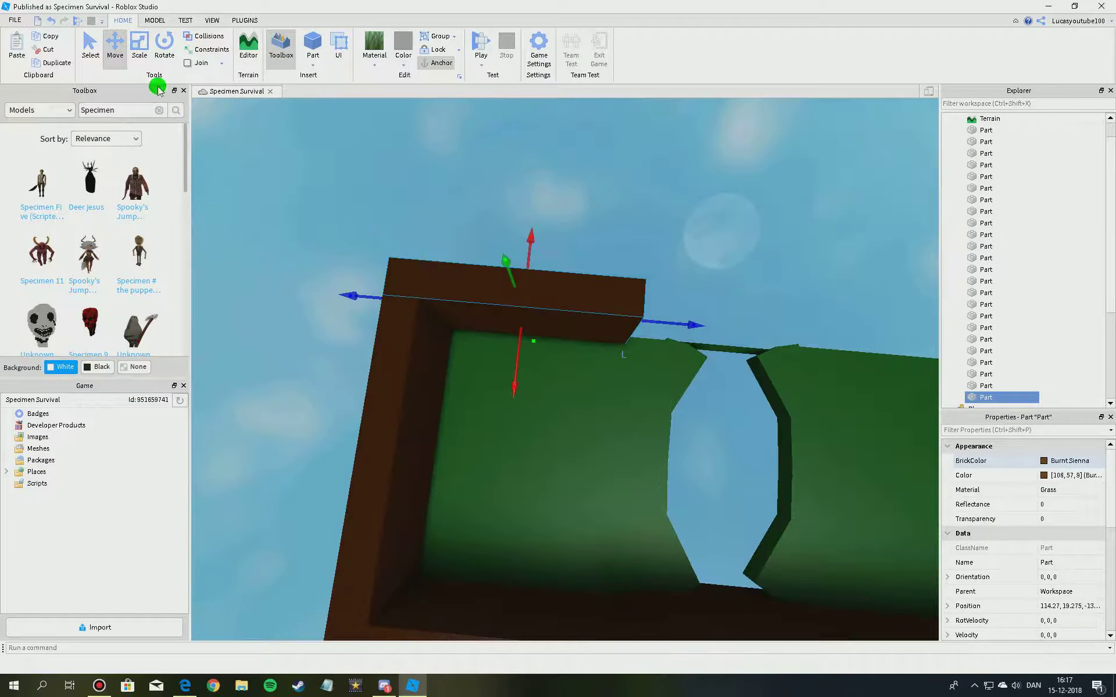
# - Lengthen the copied side wall across the gap and move it flush with the end wall's corner
pyautogui.click(133, 49)
pyautogui.moveTo(636, 321); pyautogui.dragTo(393, 194)
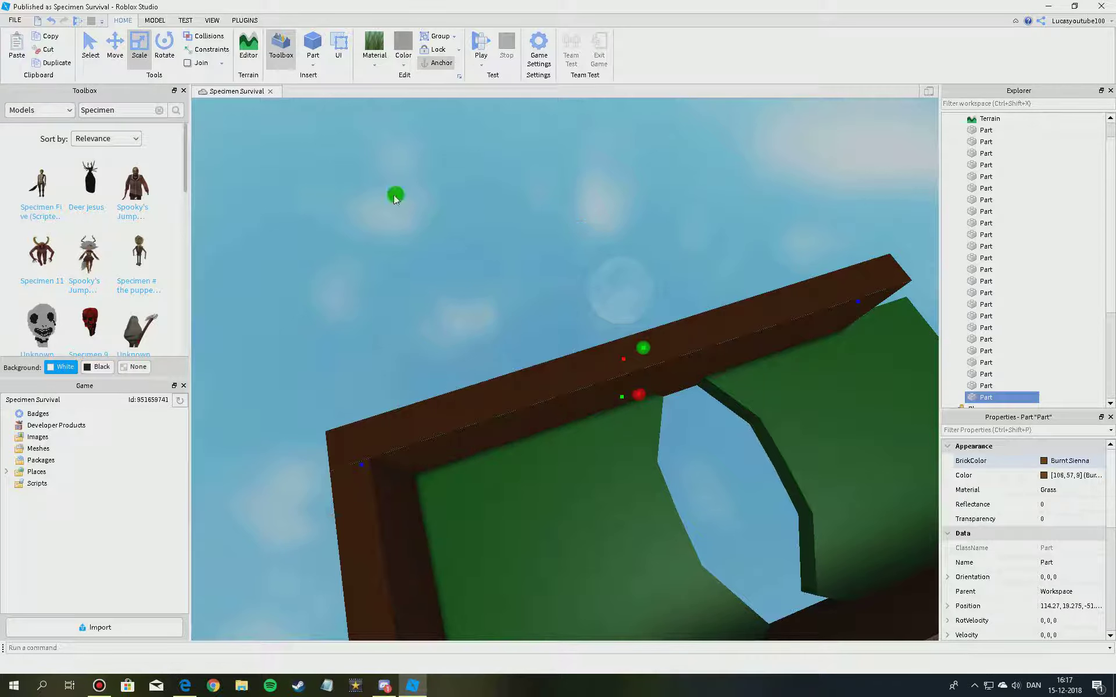
pyautogui.click(119, 55)
pyautogui.moveTo(652, 423); pyautogui.dragTo(692, 409)
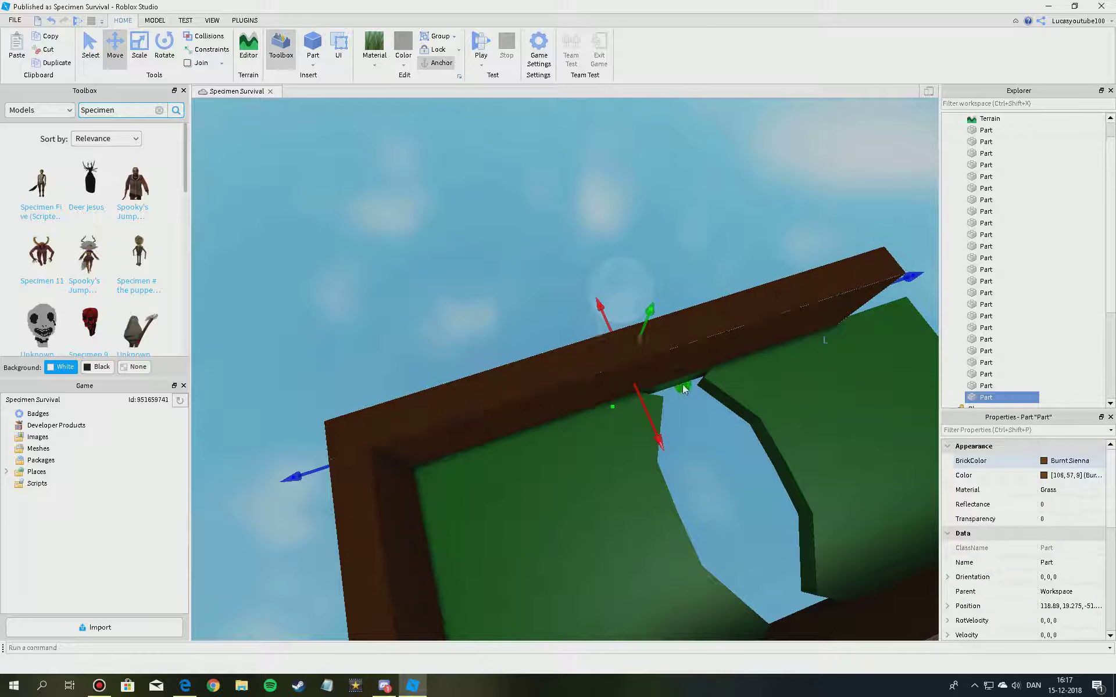
# - Delete the overlapping duplicate part at the new side wall and select the remaining wall
pyautogui.click(678, 382)
pyautogui.press('Delete')
pyautogui.click(685, 353)
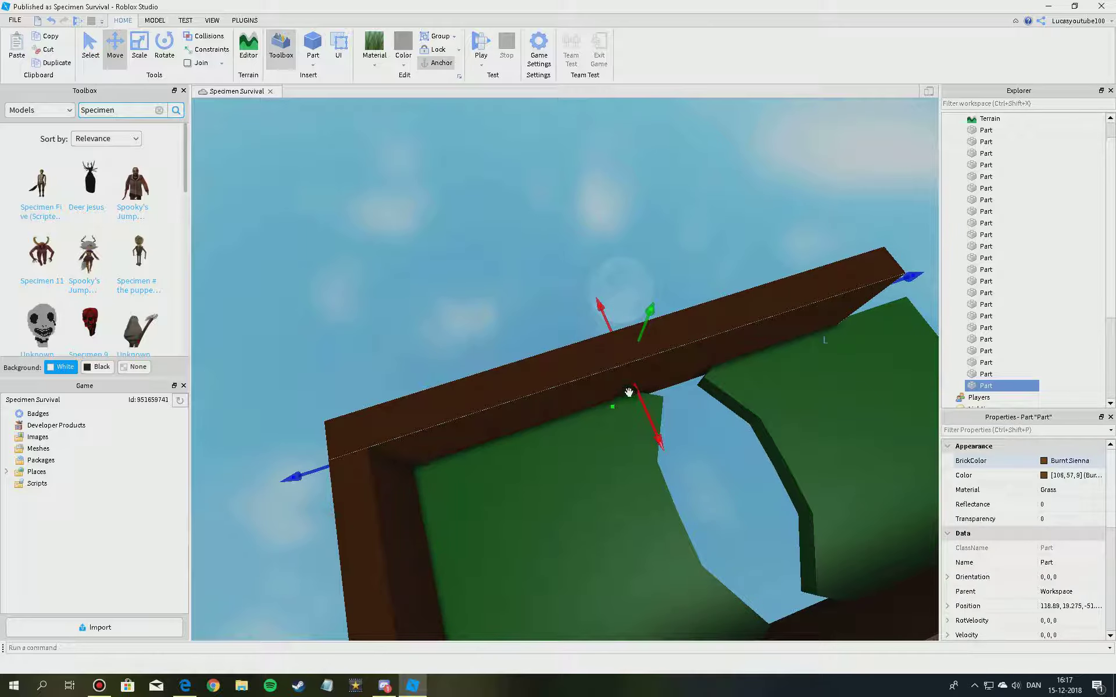
# - Lengthen the opposite straight side wall to reach the outer edge of the island that has no end wall
pyautogui.press('w')
pyautogui.click(139, 46)
pyautogui.moveTo(365, 251); pyautogui.dragTo(553, 273, button='right')
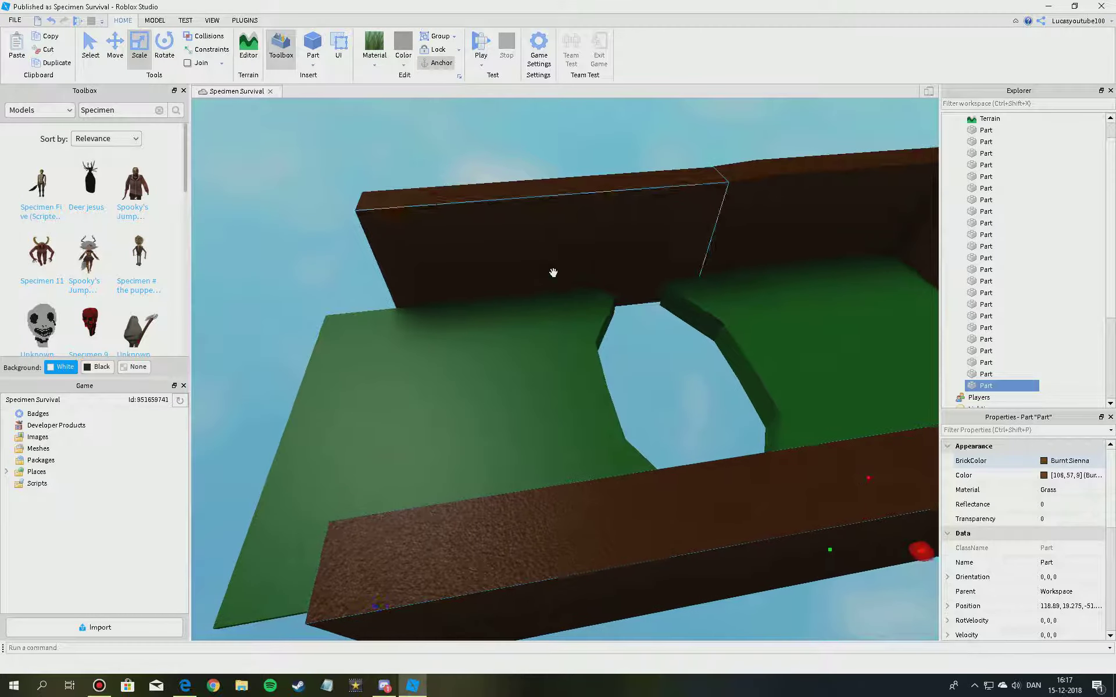
pyautogui.click(430, 264)
pyautogui.click(304, 274)
pyautogui.click(401, 266)
pyautogui.moveTo(386, 268); pyautogui.dragTo(288, 278)
# - Duplicate the lengthened wall, shorten the copy at the corner and stretch it into an end wall across the open side
pyautogui.hotkey('ctrl', 'd')
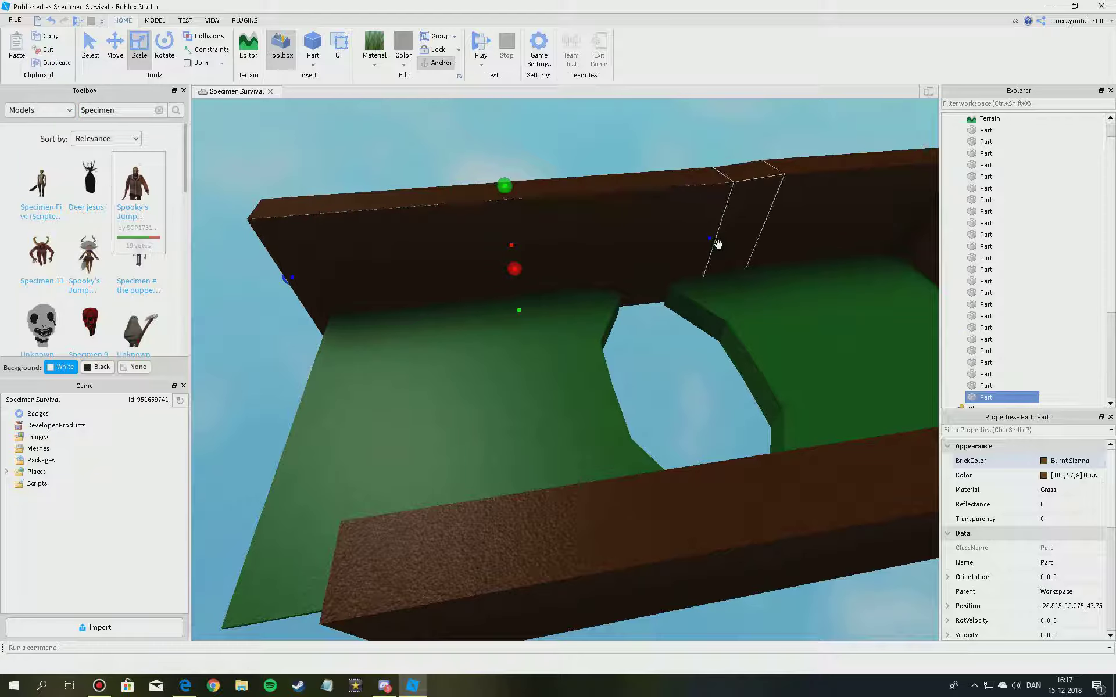
pyautogui.moveTo(669, 240); pyautogui.dragTo(607, 239)
pyautogui.click(51, 20)
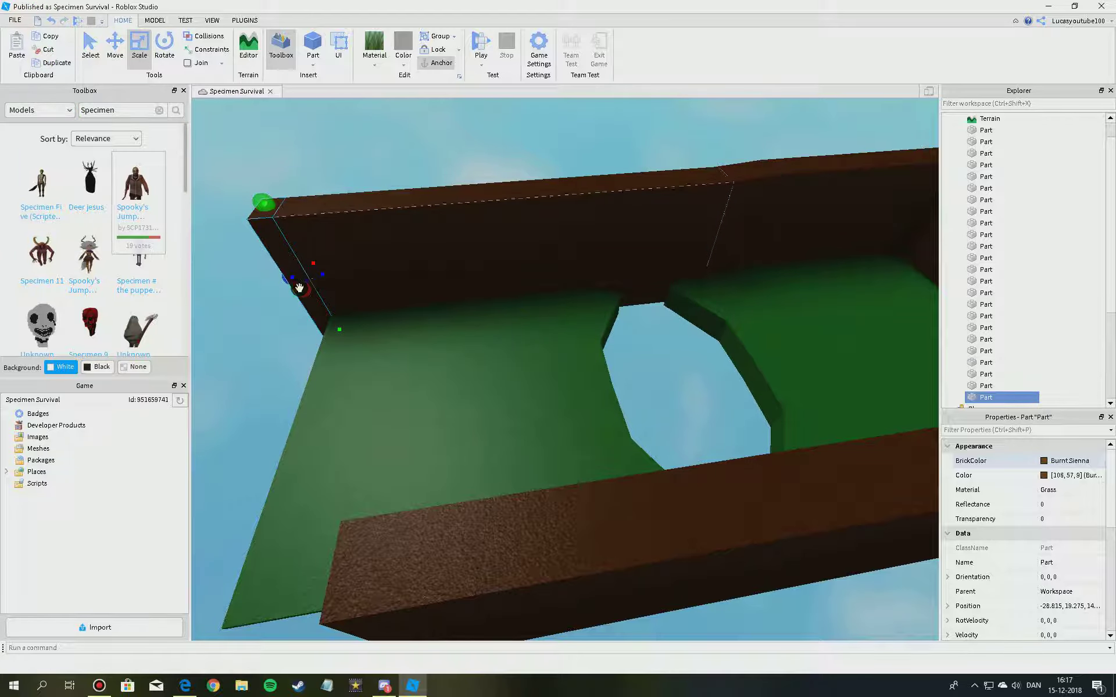
pyautogui.moveTo(297, 289); pyautogui.dragTo(312, 346)
pyautogui.moveTo(298, 289); pyautogui.dragTo(311, 346, button='right')
pyautogui.moveTo(311, 347); pyautogui.dragTo(391, 326)
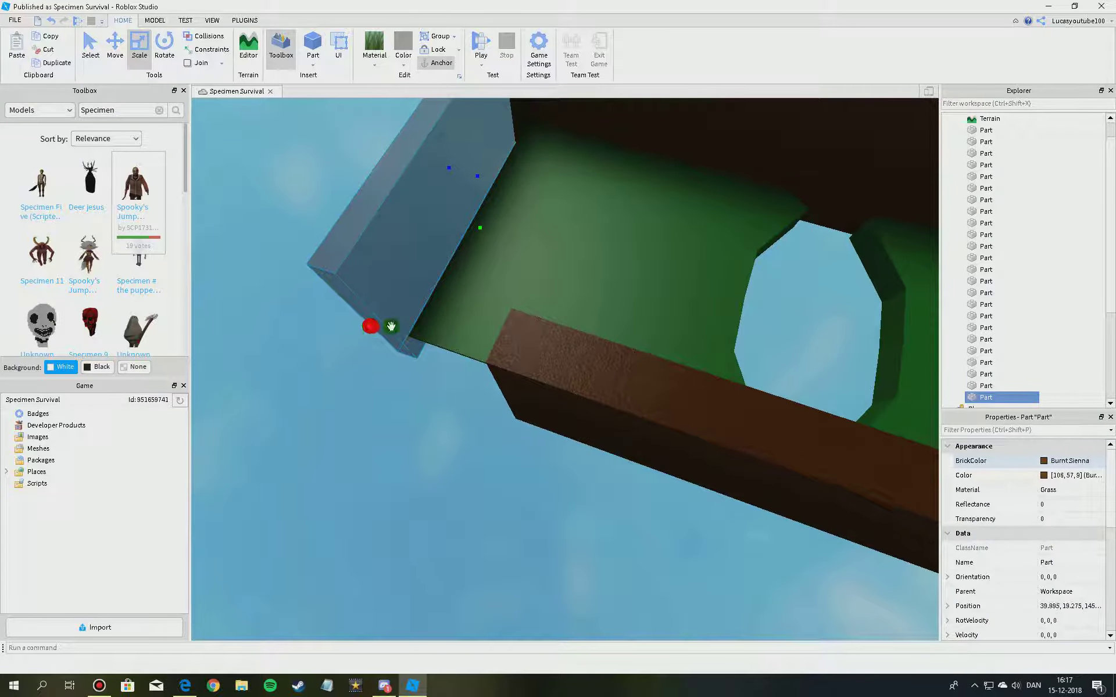
# - Lengthen the other side wall until it meets the new end wall
pyautogui.click(500, 358)
pyautogui.moveTo(505, 377); pyautogui.dragTo(350, 324)
pyautogui.click(271, 244)
# - Extend the angled green corner block and the island's main slab sideways to meet the brown wall
pyautogui.scroll(2, 339, 227)
pyautogui.moveTo(583, 267); pyautogui.dragTo(563, 281, button='right')
pyautogui.scroll(5, 521, 311)
pyautogui.click(626, 366)
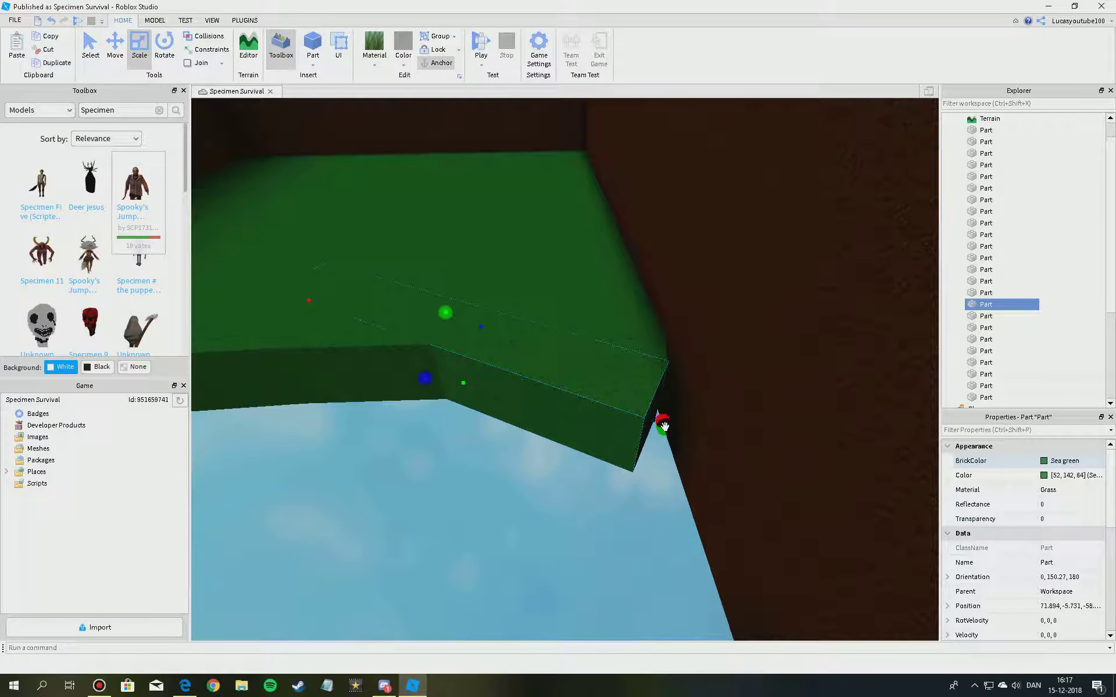
pyautogui.moveTo(663, 426); pyautogui.dragTo(753, 452)
pyautogui.click(680, 368)
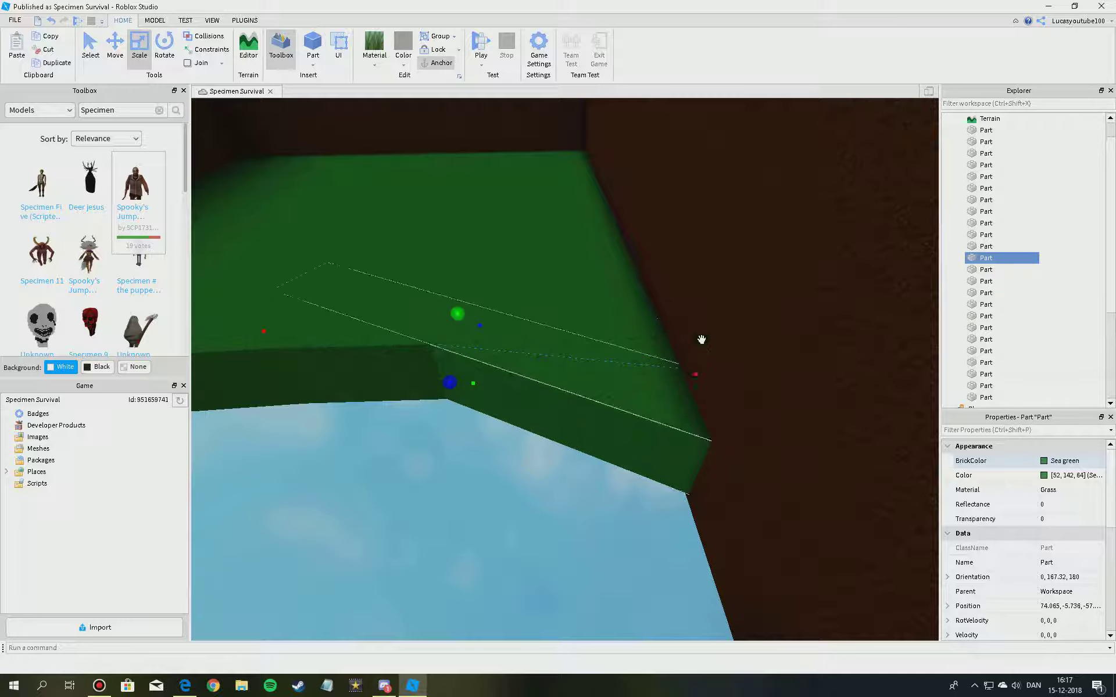
pyautogui.click(616, 285)
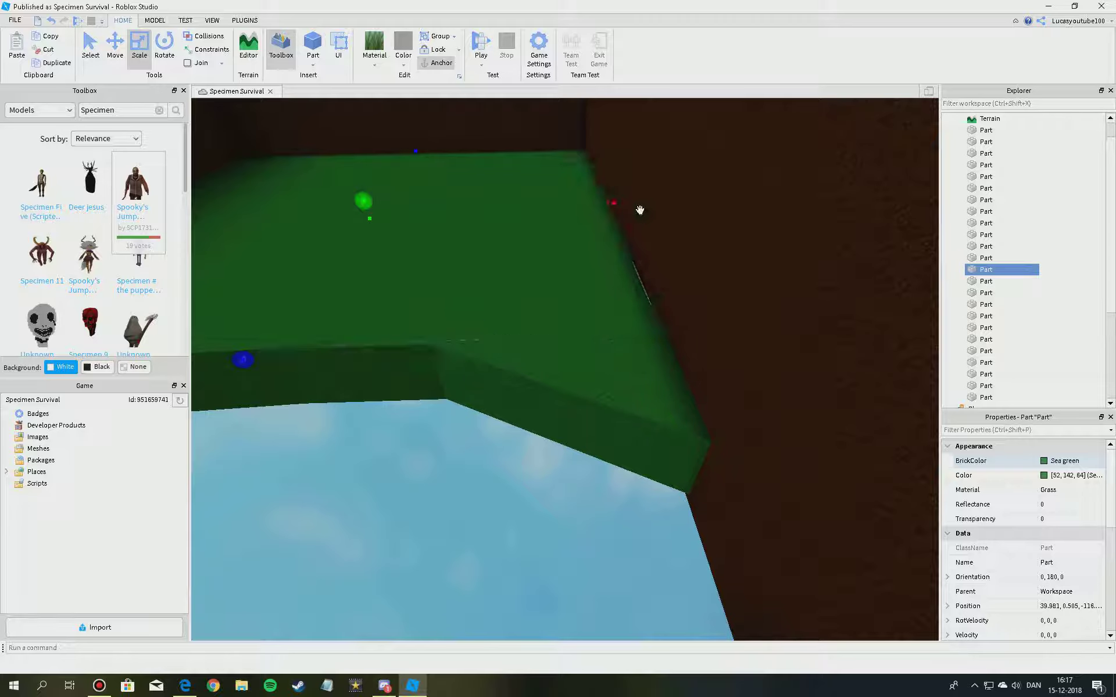
pyautogui.moveTo(619, 201); pyautogui.dragTo(634, 213)
pyautogui.moveTo(634, 212); pyautogui.dragTo(472, 427, button='right')
pyautogui.press('a')
pyautogui.click(509, 434)
pyautogui.moveTo(514, 430); pyautogui.dragTo(459, 308)
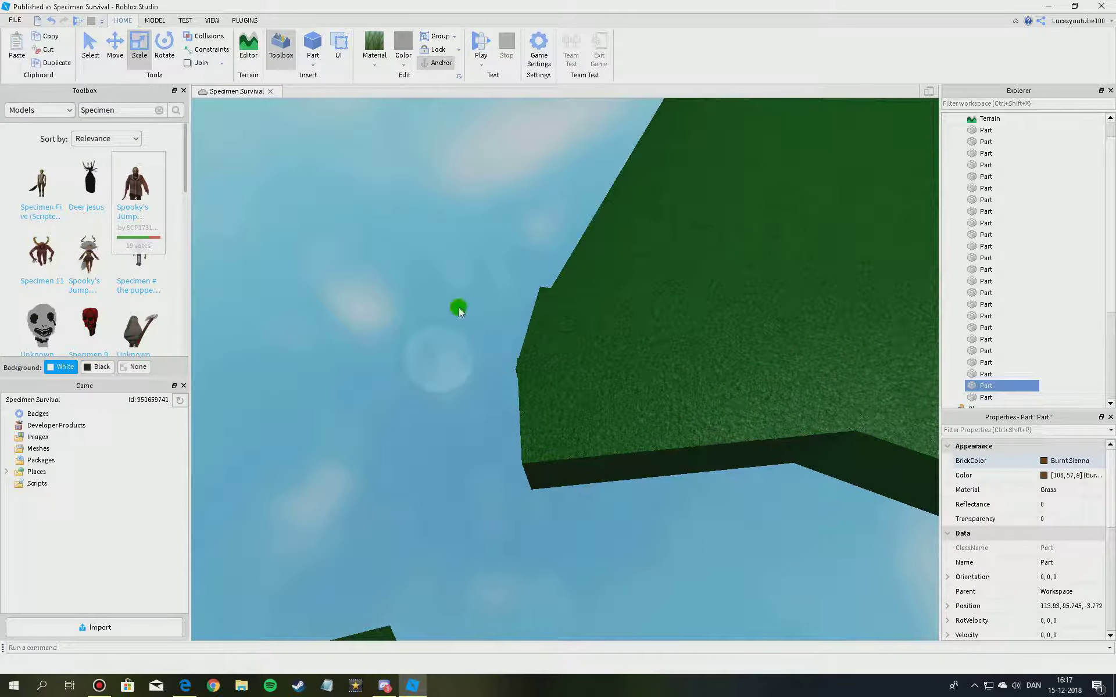
pyautogui.click(47, 22)
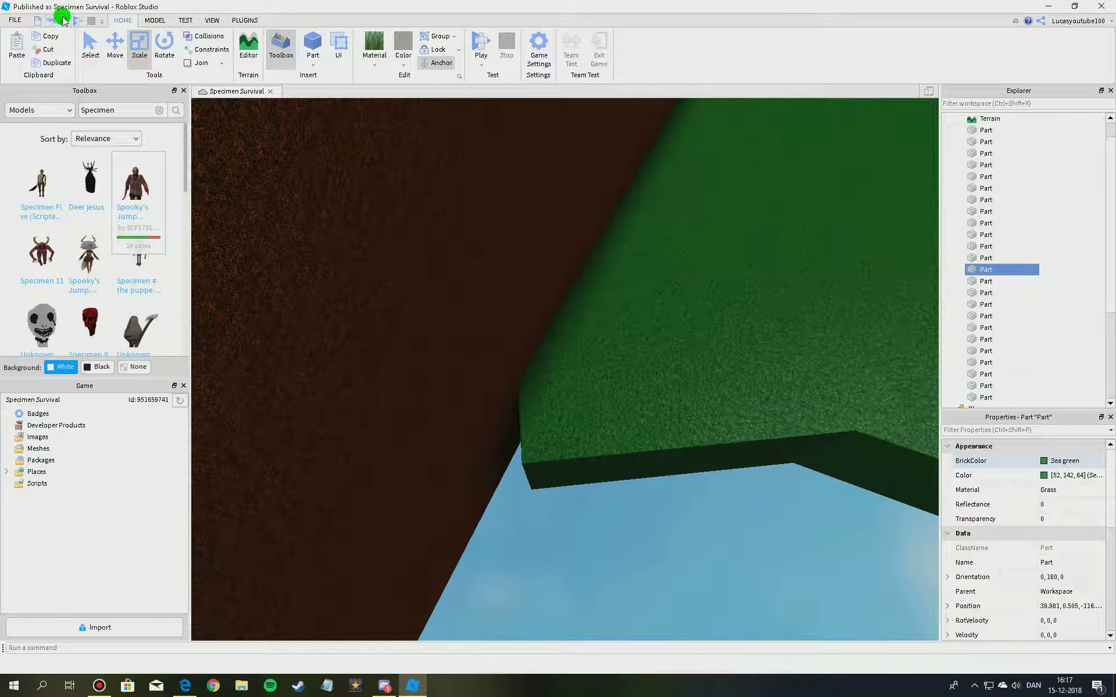
pyautogui.click(62, 22)
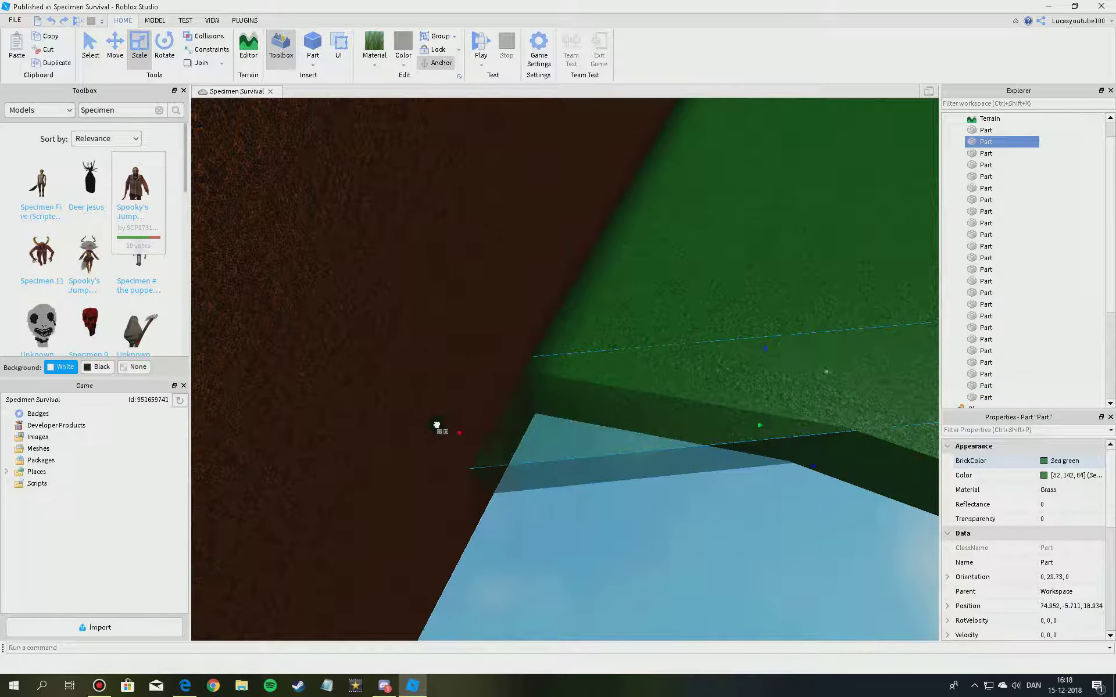
# - Extend the remaining angled green corner blocks around the gap until they reach the brown side walls
pyautogui.scroll(-3, 606, 524)
pyautogui.click(605, 524)
pyautogui.moveTo(606, 525); pyautogui.dragTo(578, 515, button='right')
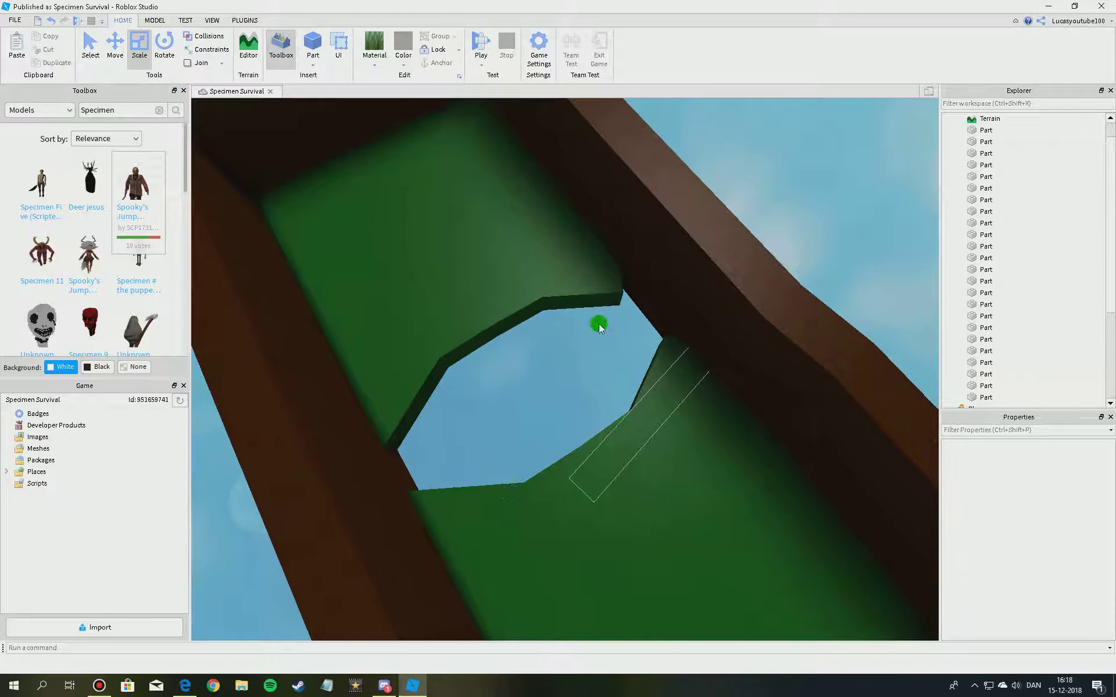
pyautogui.click(603, 292)
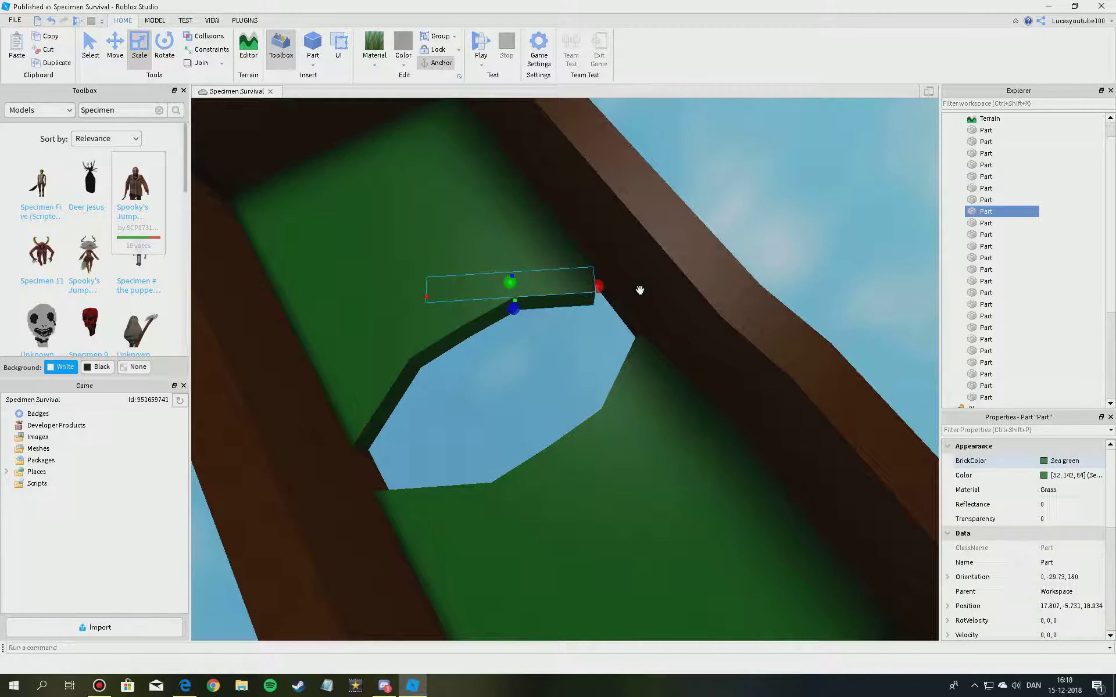
pyautogui.click(626, 352)
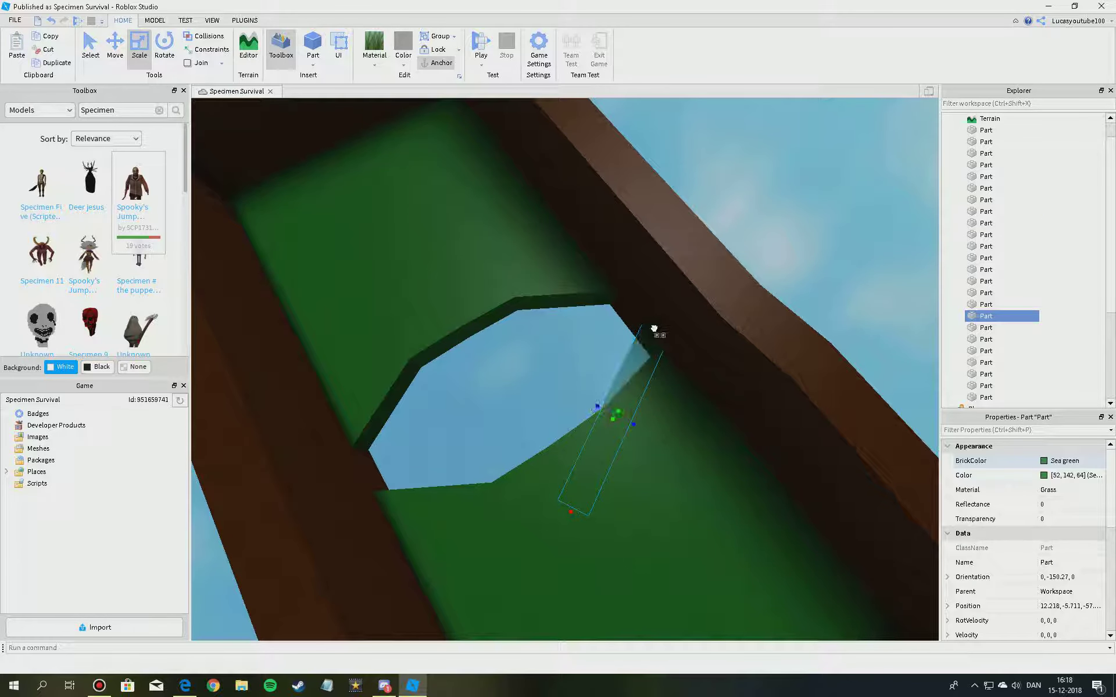
pyautogui.click(567, 355)
# - Scale the first island's first corner block and adjoining middle edge block downward to deepen the gap's rim
pyautogui.scroll(4, 567, 355)
pyautogui.moveTo(567, 355); pyautogui.dragTo(567, 354, button='right')
pyautogui.click(498, 404)
pyautogui.moveTo(528, 432); pyautogui.dragTo(532, 520)
pyautogui.click(677, 383)
pyautogui.moveTo(673, 382); pyautogui.dragTo(672, 381, button='right')
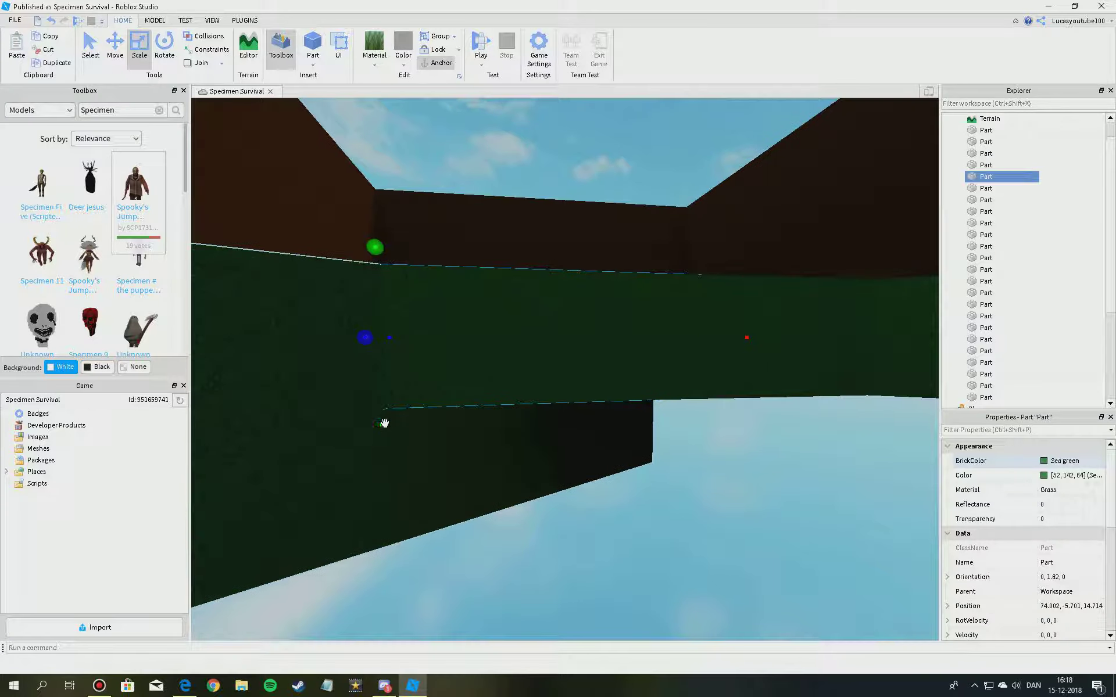
pyautogui.moveTo(385, 423); pyautogui.dragTo(413, 550)
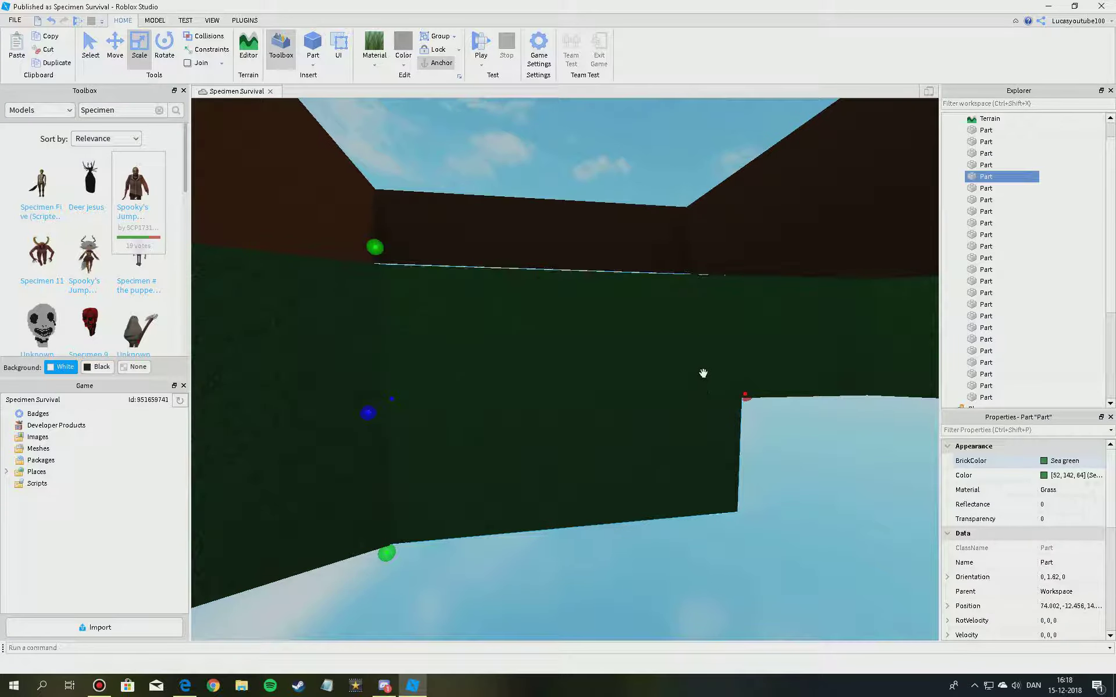
# - Scale the first island's other two edge blocks downward to match the deepened rim
pyautogui.click(604, 407)
pyautogui.moveTo(855, 413); pyautogui.dragTo(825, 507)
pyautogui.moveTo(785, 446); pyautogui.dragTo(782, 440, button='right')
pyautogui.click(716, 386)
pyautogui.moveTo(576, 451); pyautogui.dragTo(607, 533)
# - Scale the facing island's first angled corner block downward into the gap
pyautogui.moveTo(634, 498); pyautogui.dragTo(496, 410, button='right')
pyautogui.click(496, 409)
pyautogui.click(381, 366)
pyautogui.moveTo(381, 366); pyautogui.dragTo(479, 353, button='right')
pyautogui.moveTo(479, 377); pyautogui.dragTo(668, 401)
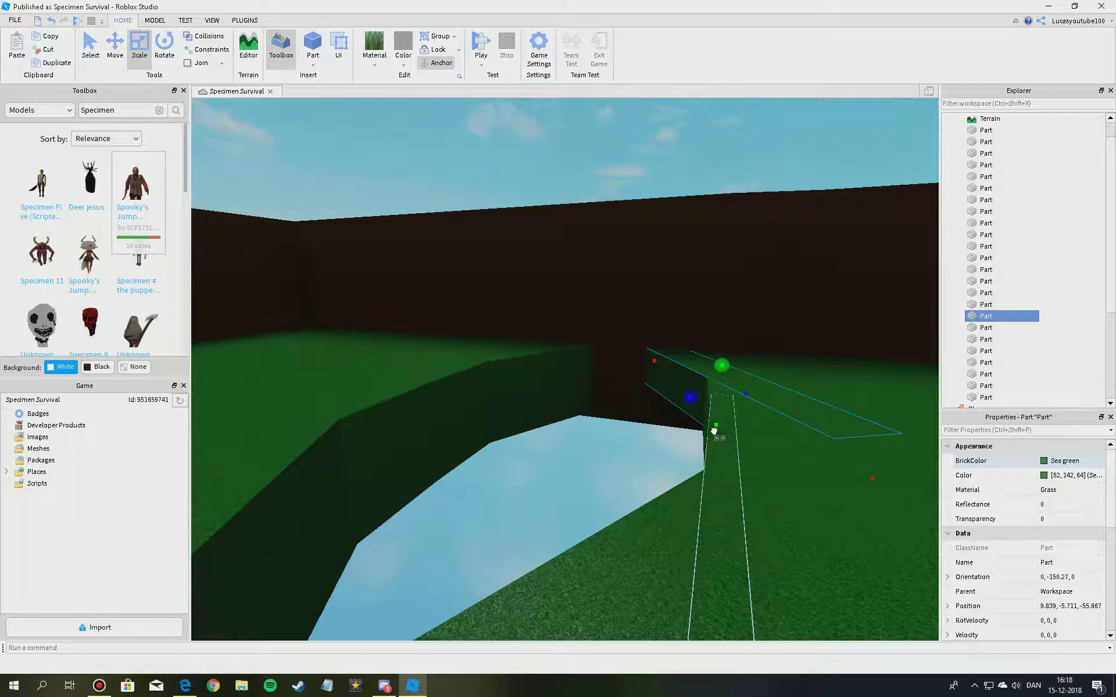
pyautogui.moveTo(703, 477); pyautogui.dragTo(668, 395)
pyautogui.click(657, 392)
pyautogui.click(660, 372)
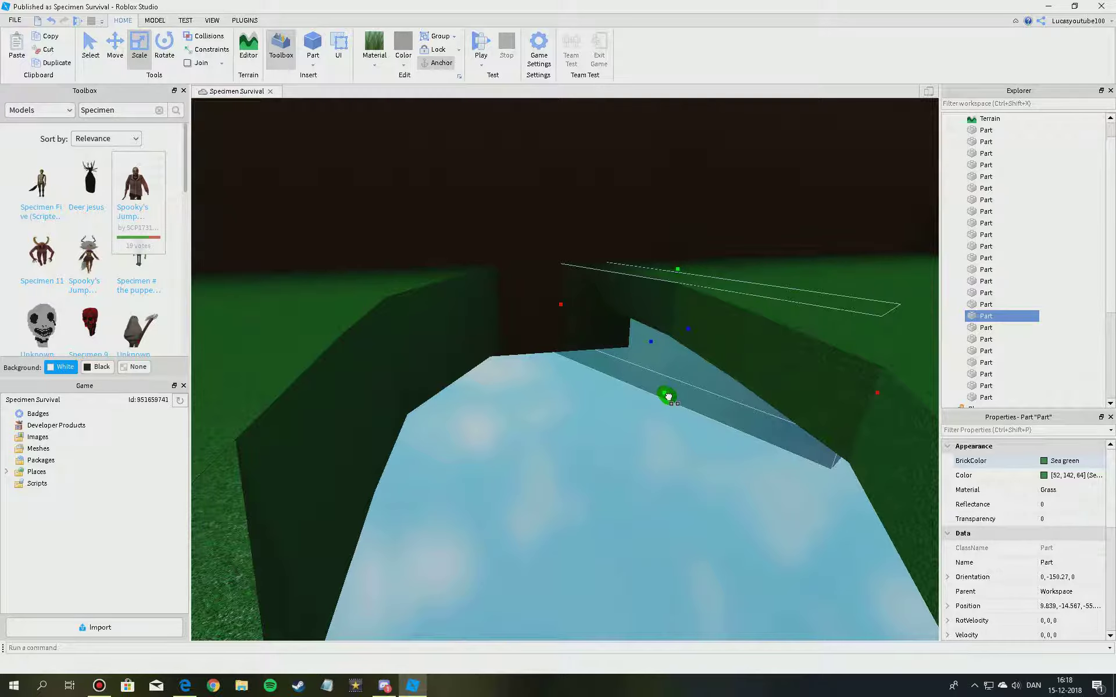
pyautogui.moveTo(668, 396); pyautogui.dragTo(668, 396, button='right')
pyautogui.click(668, 397)
# - Scale the facing island's remaining three edge blocks downward to match its deepened corner block
pyautogui.moveTo(538, 353); pyautogui.dragTo(537, 353, button='right')
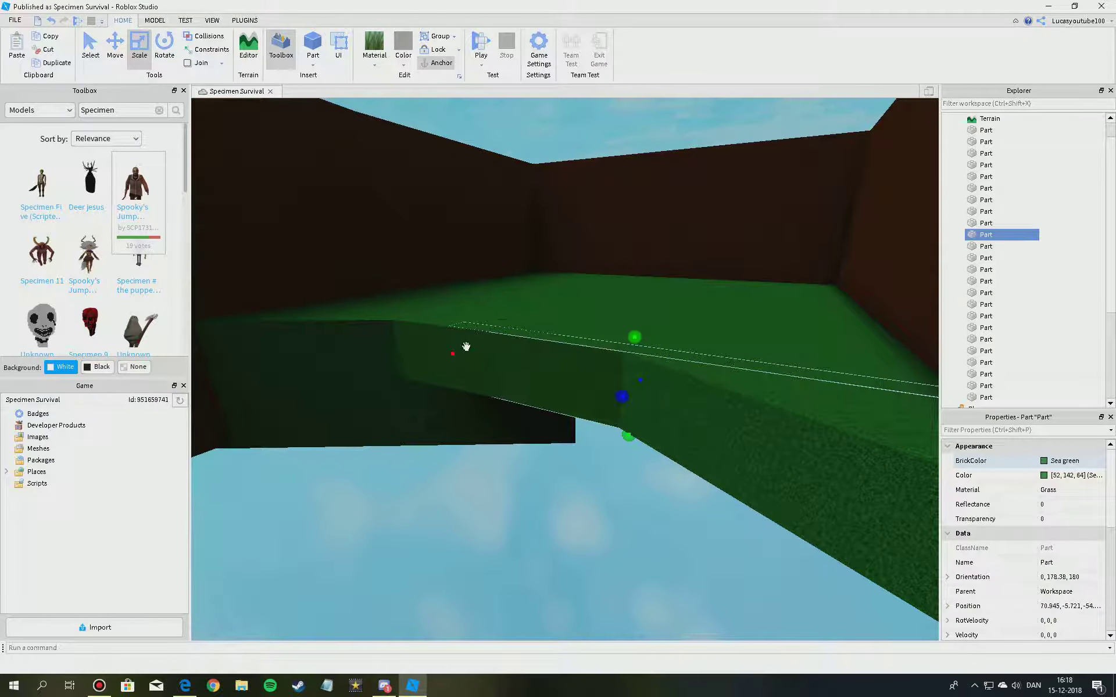
pyautogui.click(439, 366)
pyautogui.moveTo(409, 383); pyautogui.dragTo(458, 457)
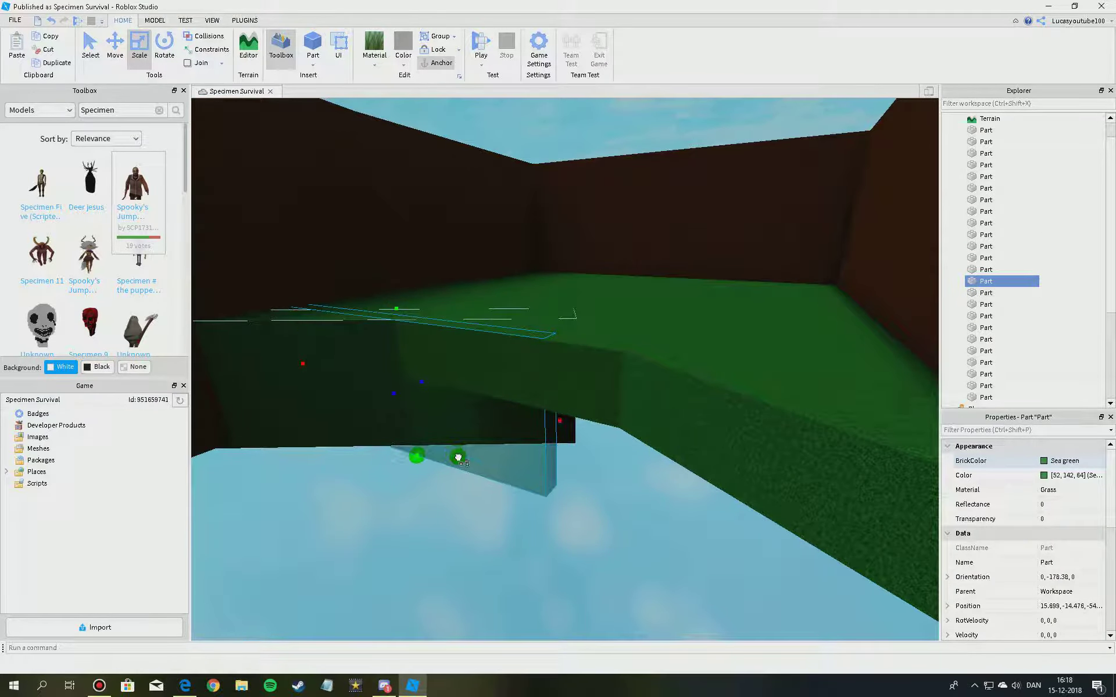
pyautogui.click(544, 395)
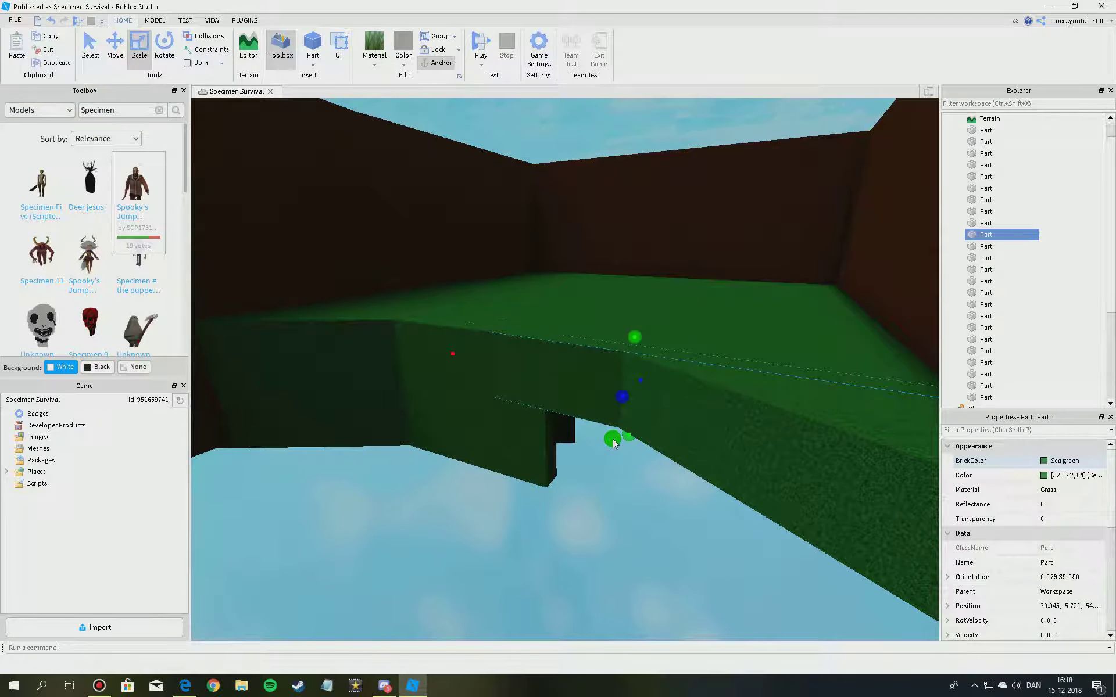
pyautogui.moveTo(613, 439); pyautogui.dragTo(622, 520)
pyautogui.click(749, 467)
pyautogui.moveTo(749, 467); pyautogui.dragTo(545, 410, button='right')
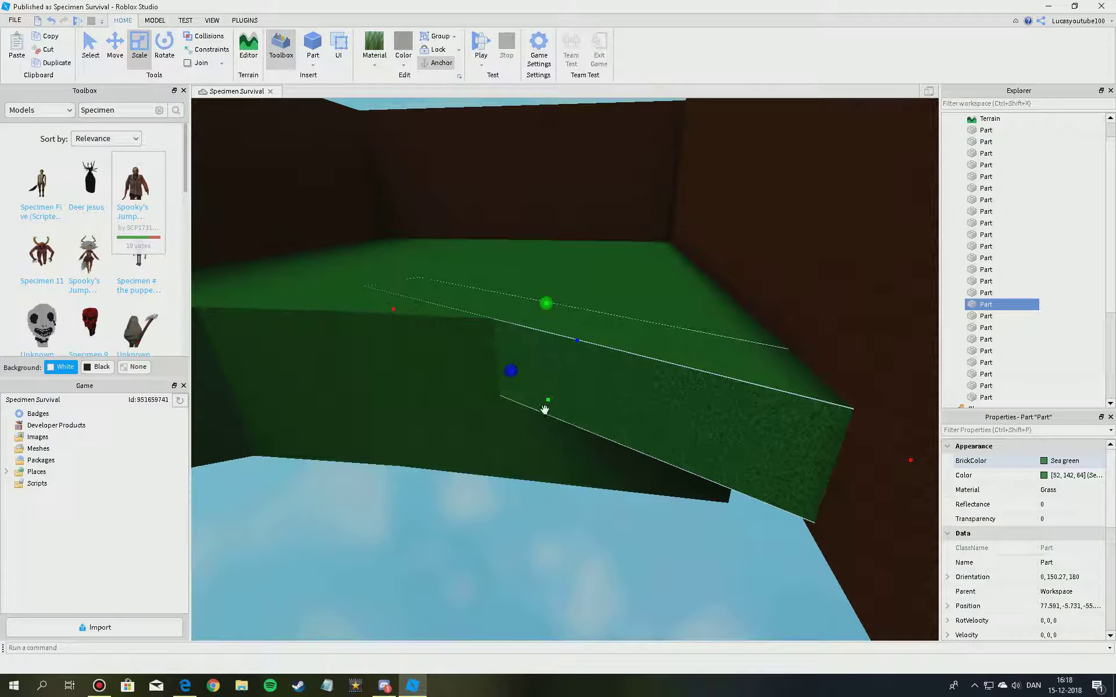
pyautogui.moveTo(548, 400); pyautogui.dragTo(560, 478)
pyautogui.moveTo(560, 477); pyautogui.dragTo(573, 481, button='right')
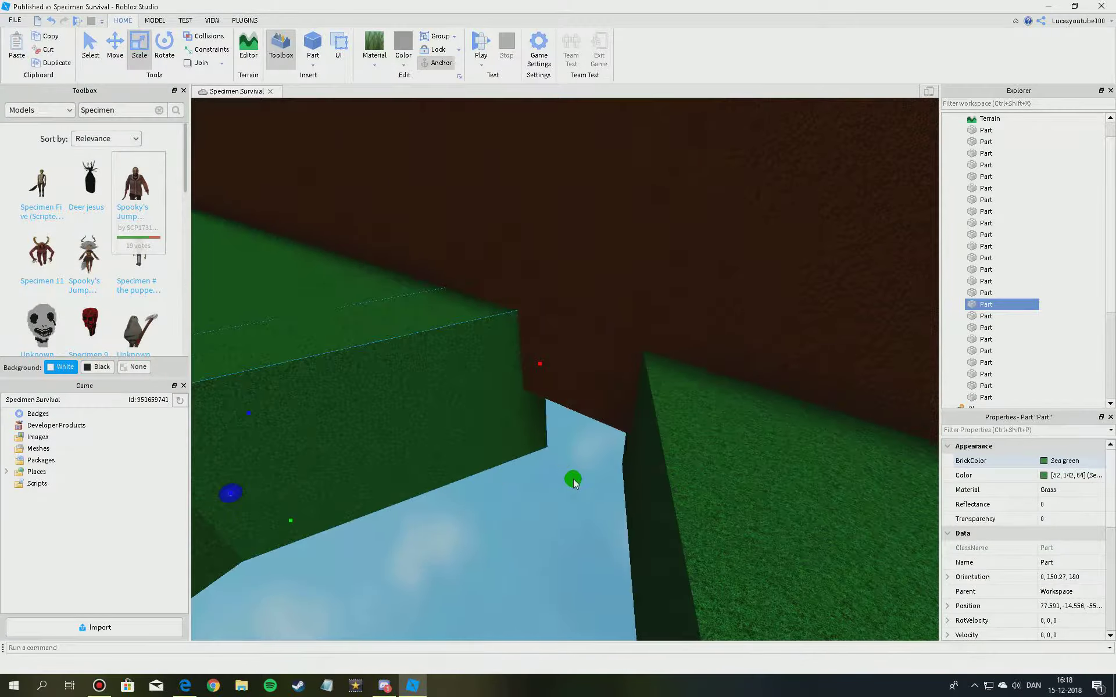
# - Extend the brown side wall downward to cover the opening between the two deepened rims
pyautogui.scroll(-2, 557, 456)
pyautogui.moveTo(519, 360); pyautogui.dragTo(519, 356, button='right')
pyautogui.scroll(-1, 600, 257)
pyautogui.click(606, 267)
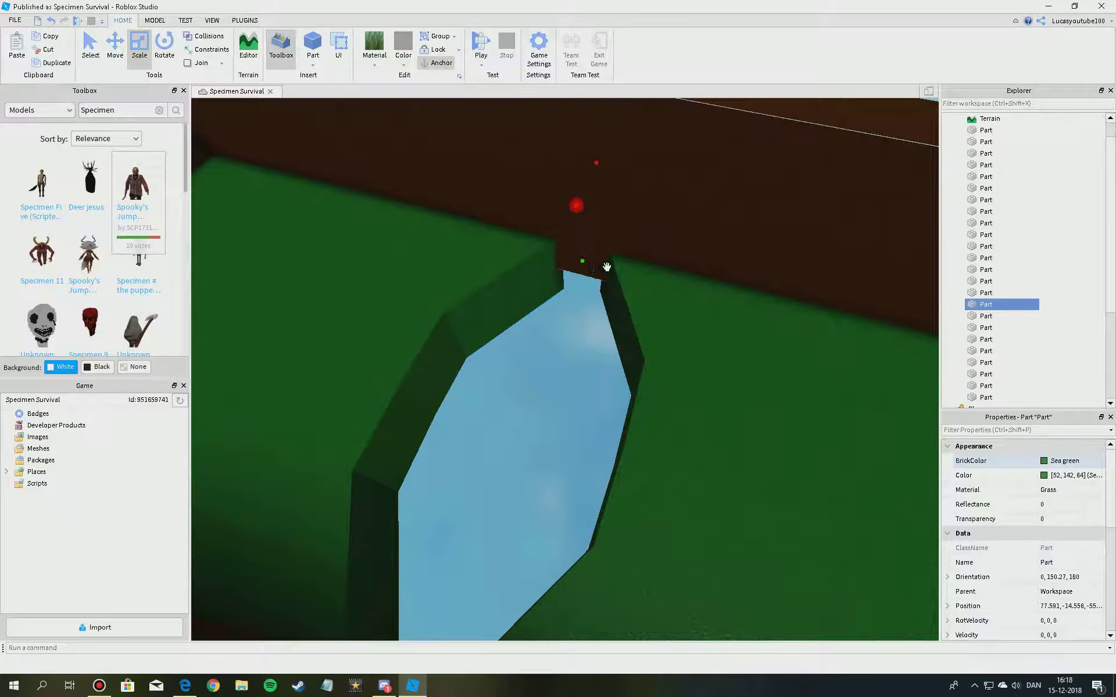
pyautogui.moveTo(583, 265); pyautogui.dragTo(583, 298)
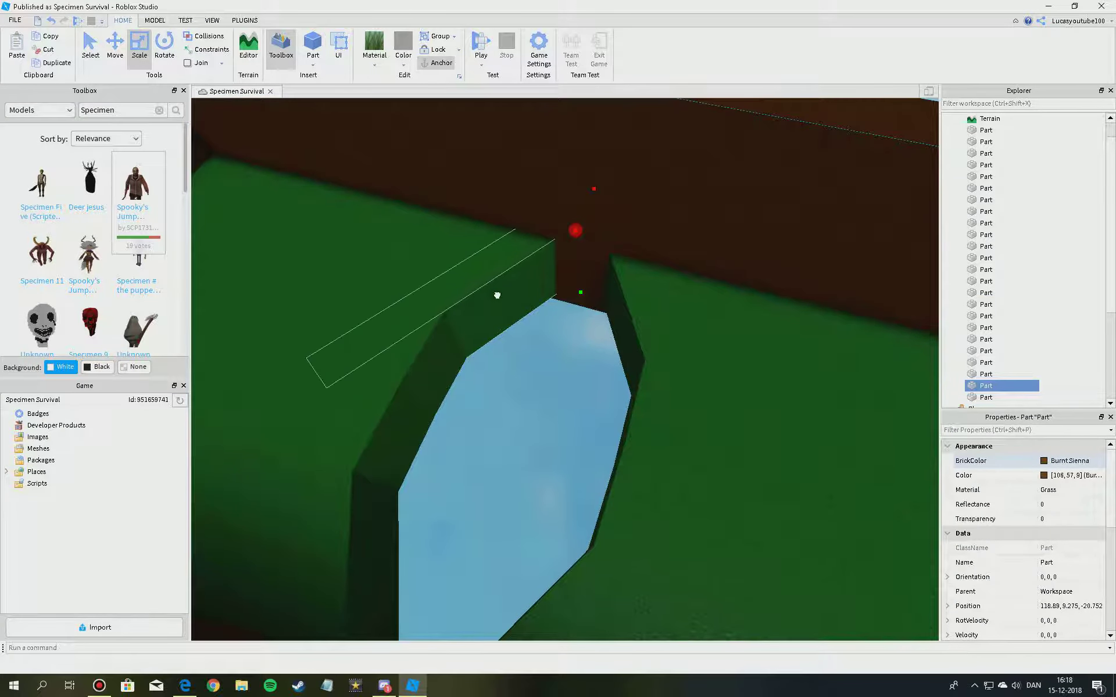
# - Duplicate the green corner edge block and scale the copy into a floor underneath the gap
pyautogui.click(495, 294)
pyautogui.press('s')
pyautogui.press('d')
pyautogui.click(56, 63)
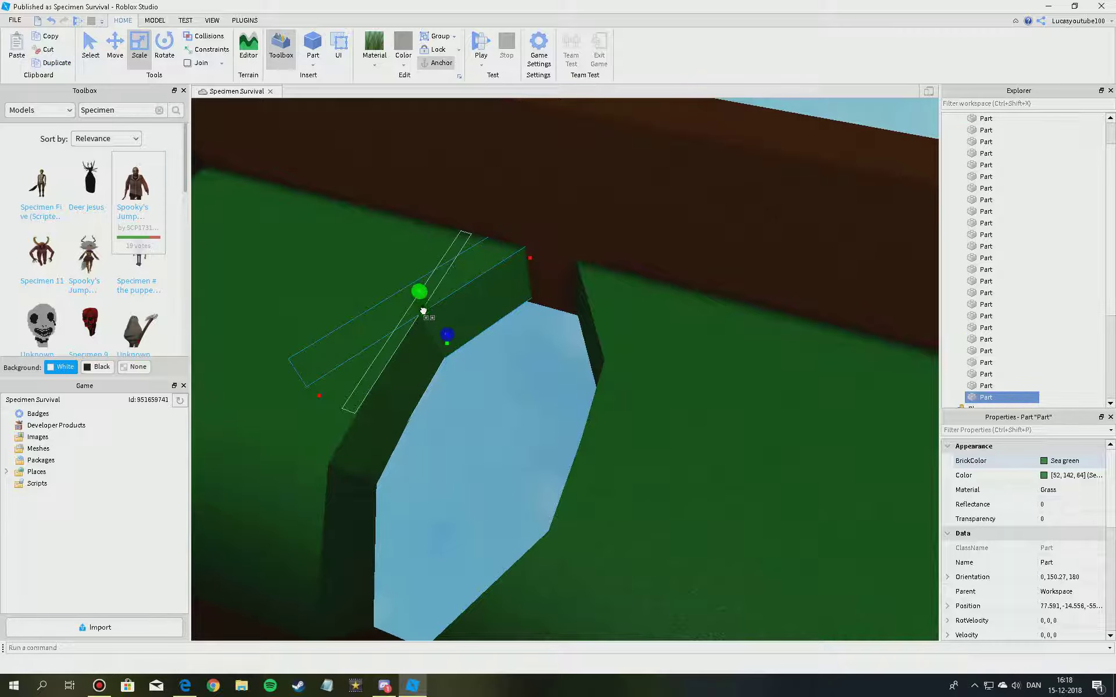
pyautogui.moveTo(460, 354); pyautogui.dragTo(579, 337)
# - Widen the green floor toward the opposite brown wall to close off the bottom of the gap
pyautogui.moveTo(579, 337); pyautogui.dragTo(504, 377, button='right')
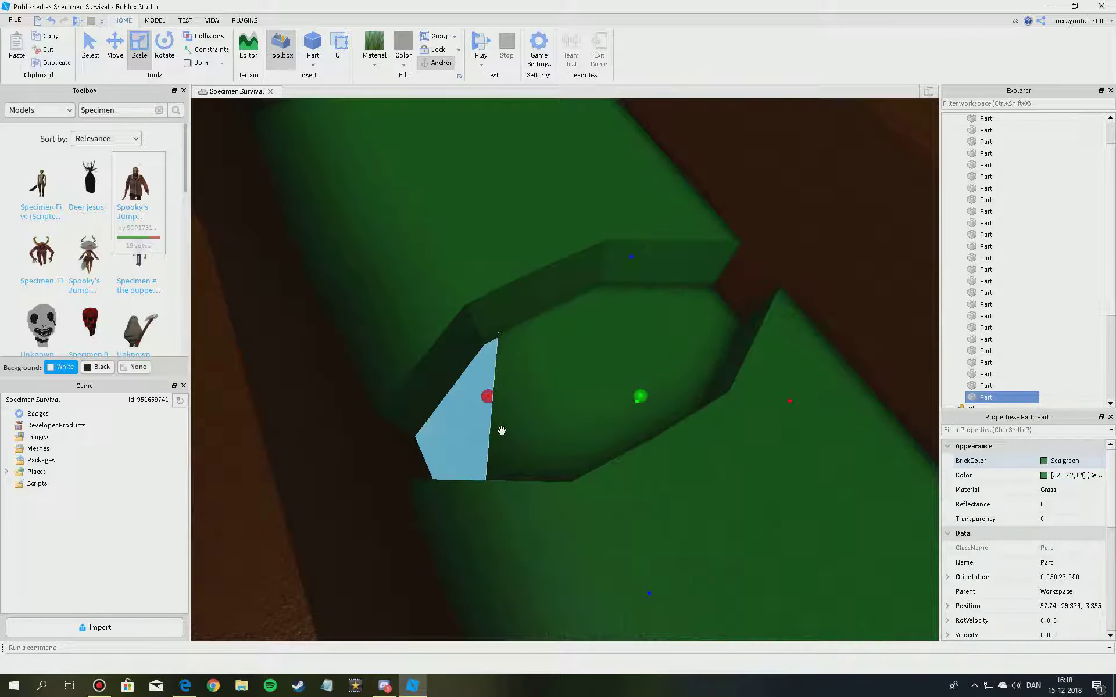
pyautogui.moveTo(488, 399); pyautogui.dragTo(389, 394)
pyautogui.moveTo(461, 341); pyautogui.dragTo(602, 285, button='right')
pyautogui.click(603, 285)
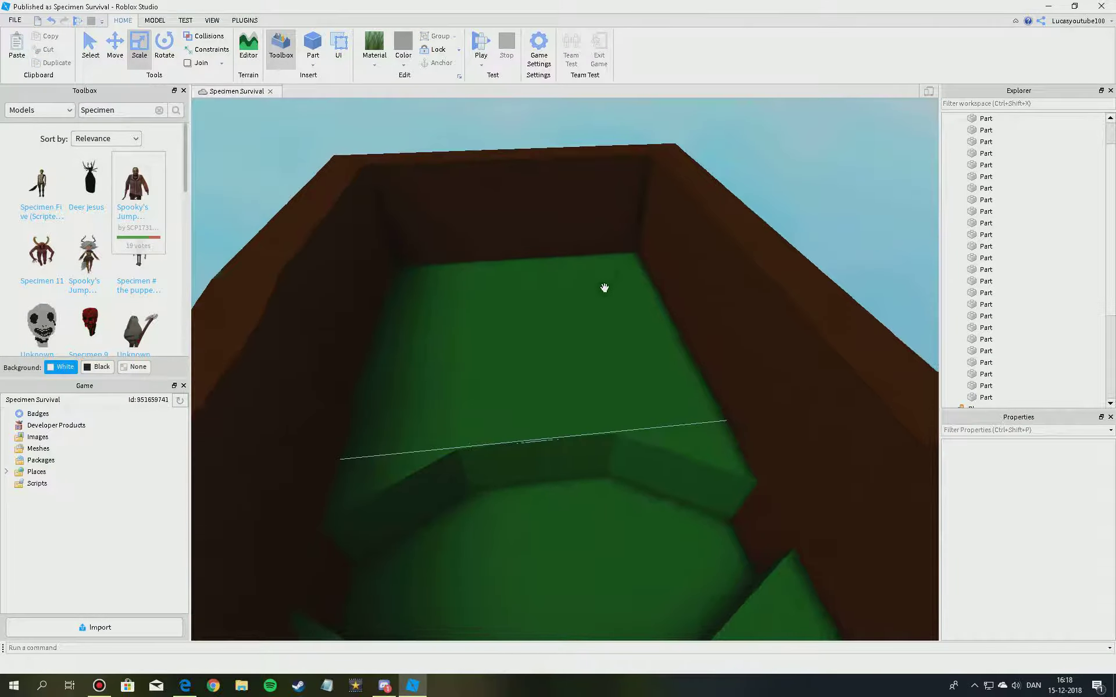
# - Insert a new part in the pit and set its BrickColor to Bright bluish green
pyautogui.moveTo(419, 244); pyautogui.dragTo(389, 323, button='right')
pyautogui.click(313, 44)
pyautogui.click(1046, 460)
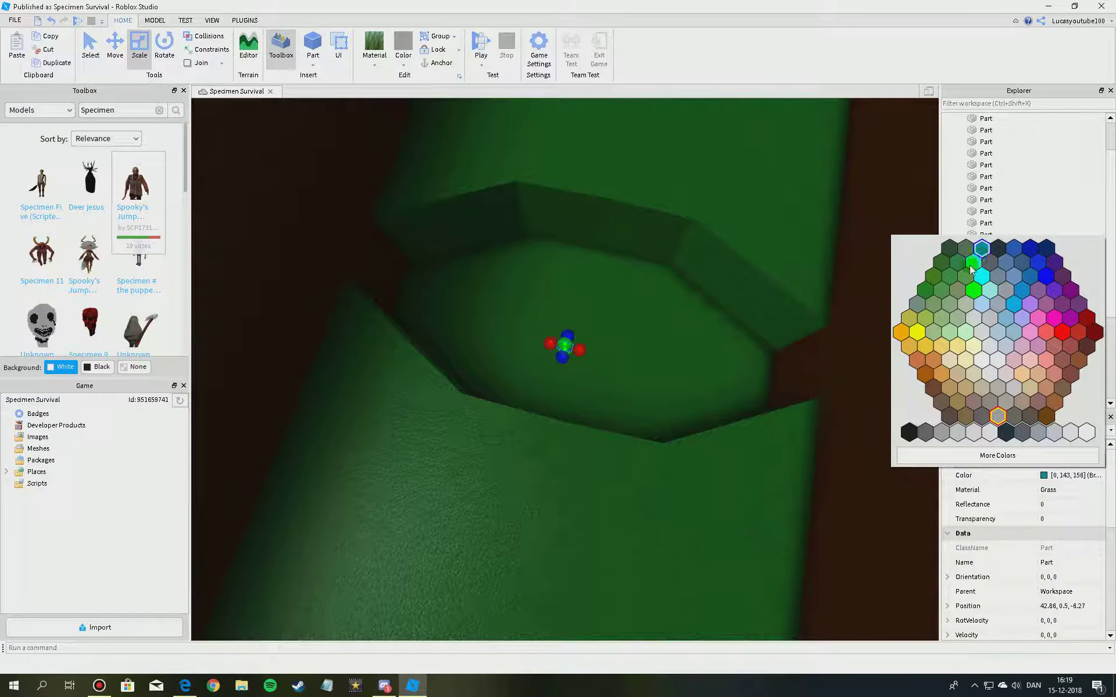
pyautogui.press('w')
pyautogui.moveTo(692, 286); pyautogui.dragTo(692, 291, button='right')
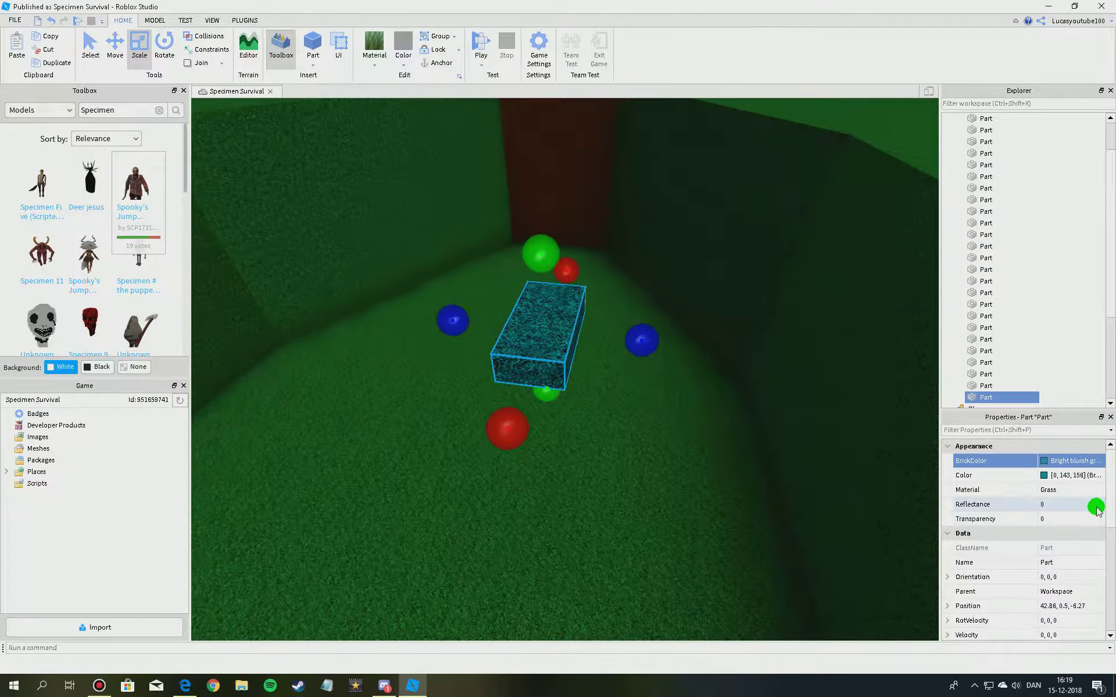
# - Set the new part's transparency to 0.55, keeping its Bright bluish green colour
pyautogui.click(1075, 517)
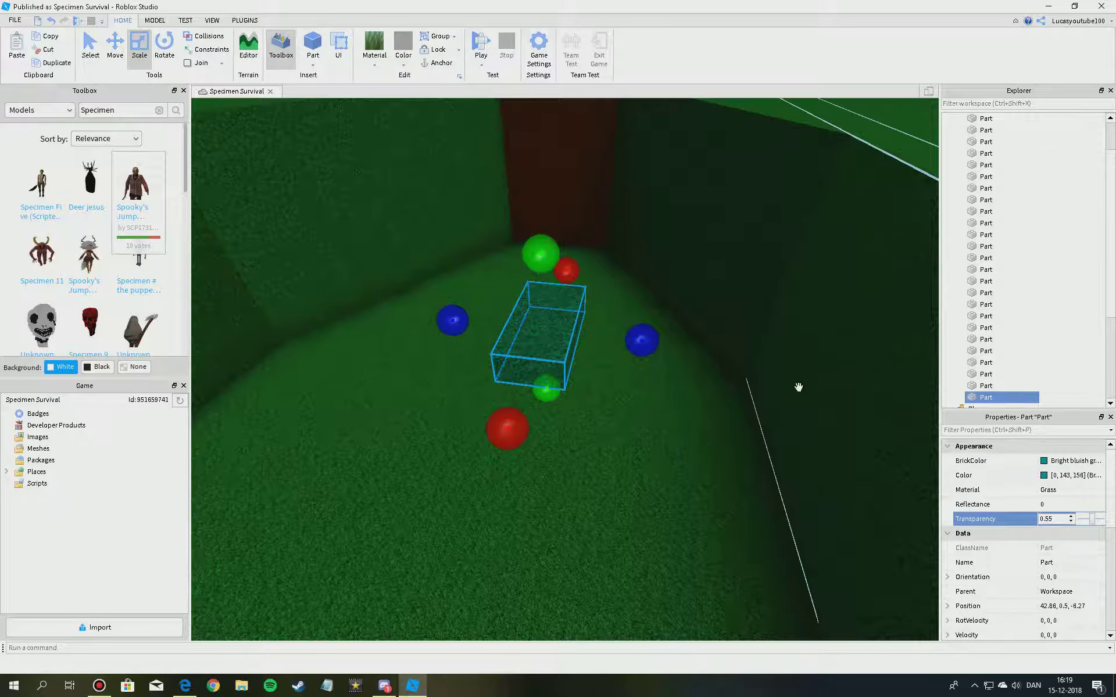
pyautogui.moveTo(799, 387); pyautogui.dragTo(798, 387, button='right')
pyautogui.click(1038, 464)
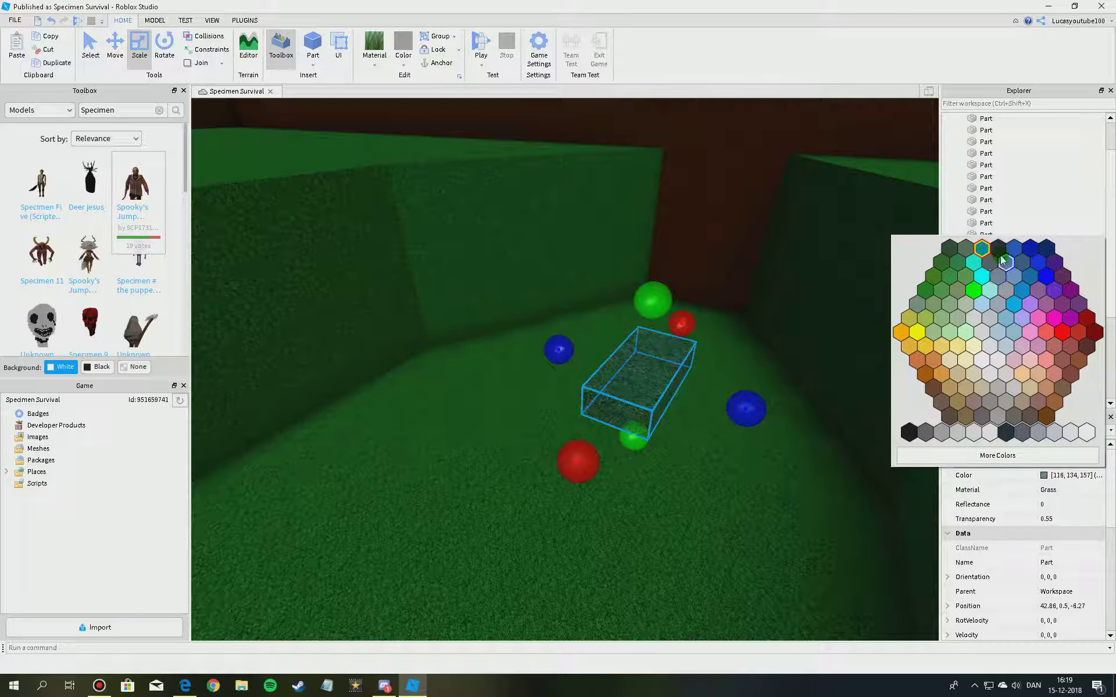
pyautogui.click(713, 429)
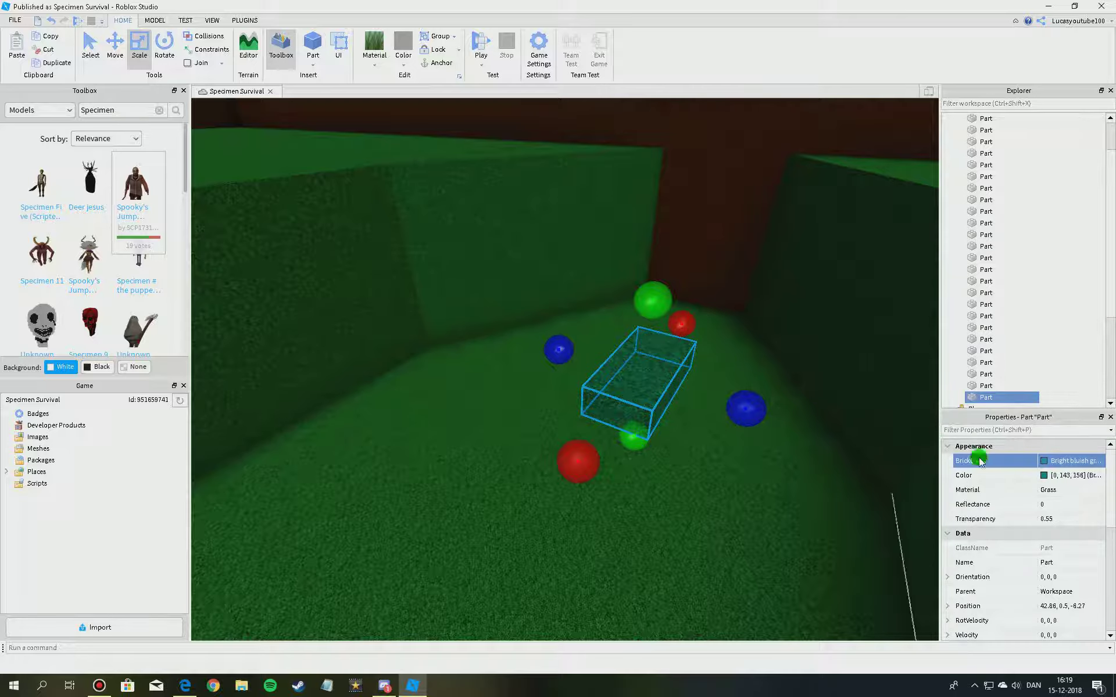
# - Set the translucent bluish-green part's material to Ice and move it against the grassy side wall of the pit
pyautogui.click(1054, 490)
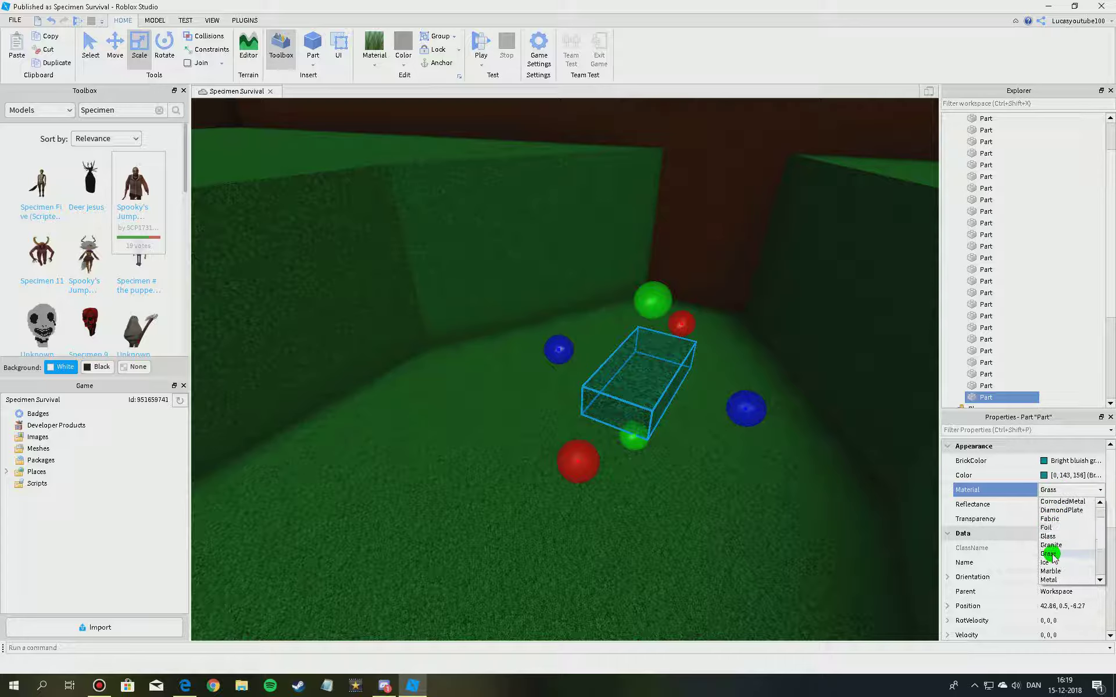
pyautogui.click(1060, 563)
pyautogui.moveTo(647, 388); pyautogui.dragTo(609, 443)
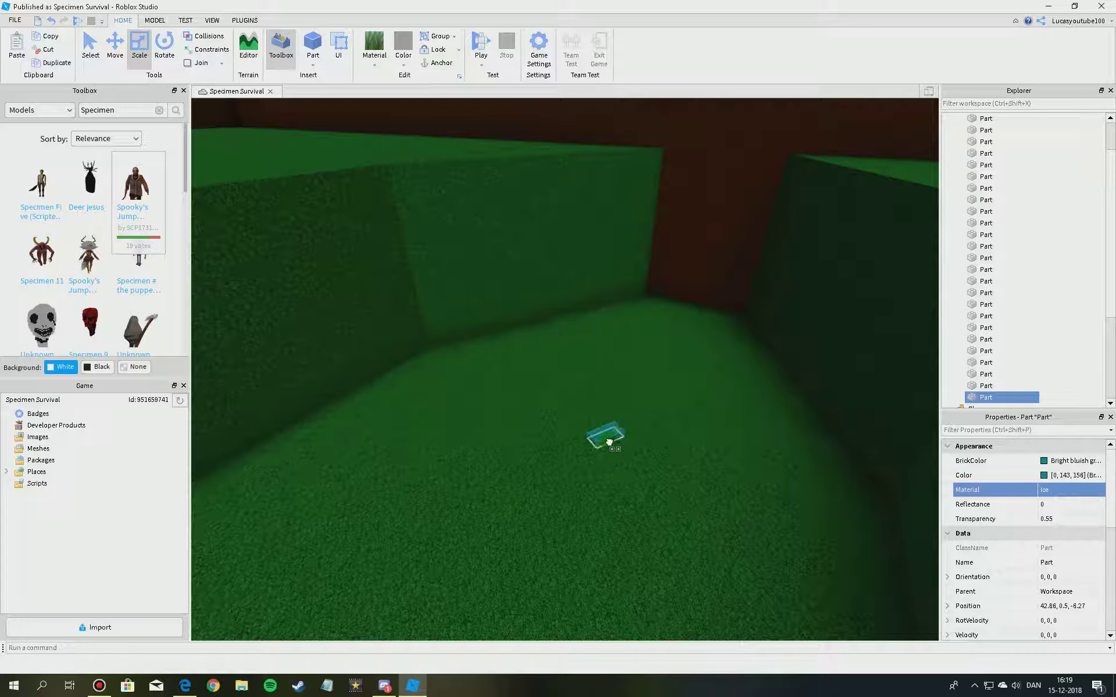
pyautogui.moveTo(501, 497); pyautogui.dragTo(585, 520)
pyautogui.moveTo(585, 521); pyautogui.dragTo(585, 521, button='right')
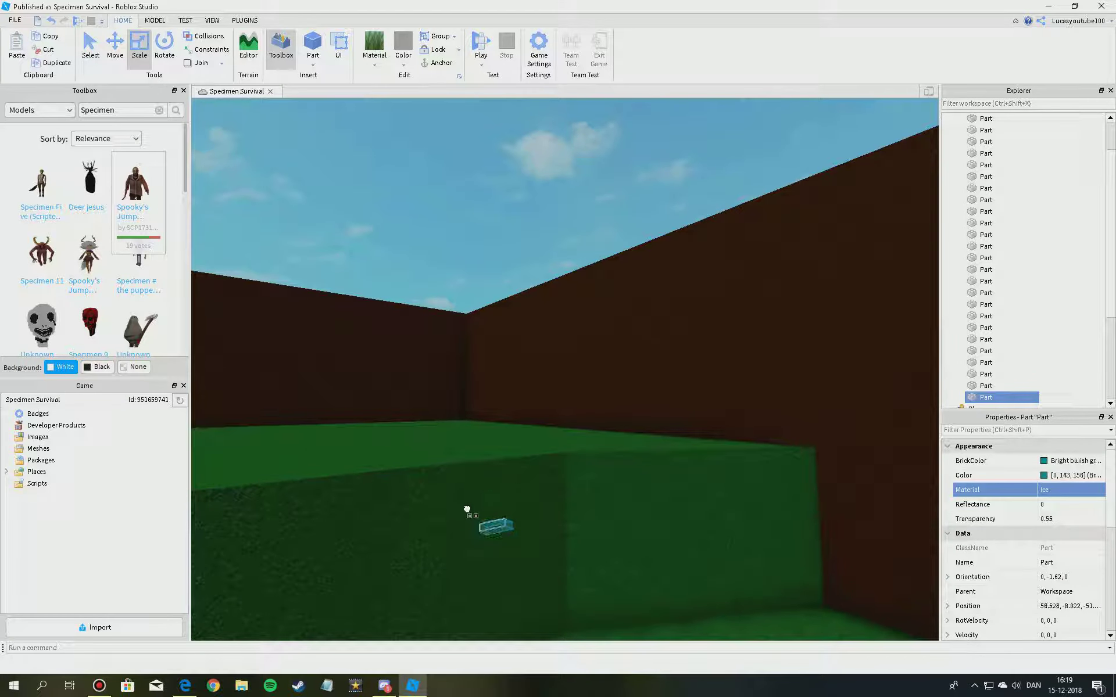
# - Scale the translucent part into a thin water sheet about 166 by 72 studs spanning the pit from bank to bank
pyautogui.moveTo(813, 491); pyautogui.dragTo(810, 492)
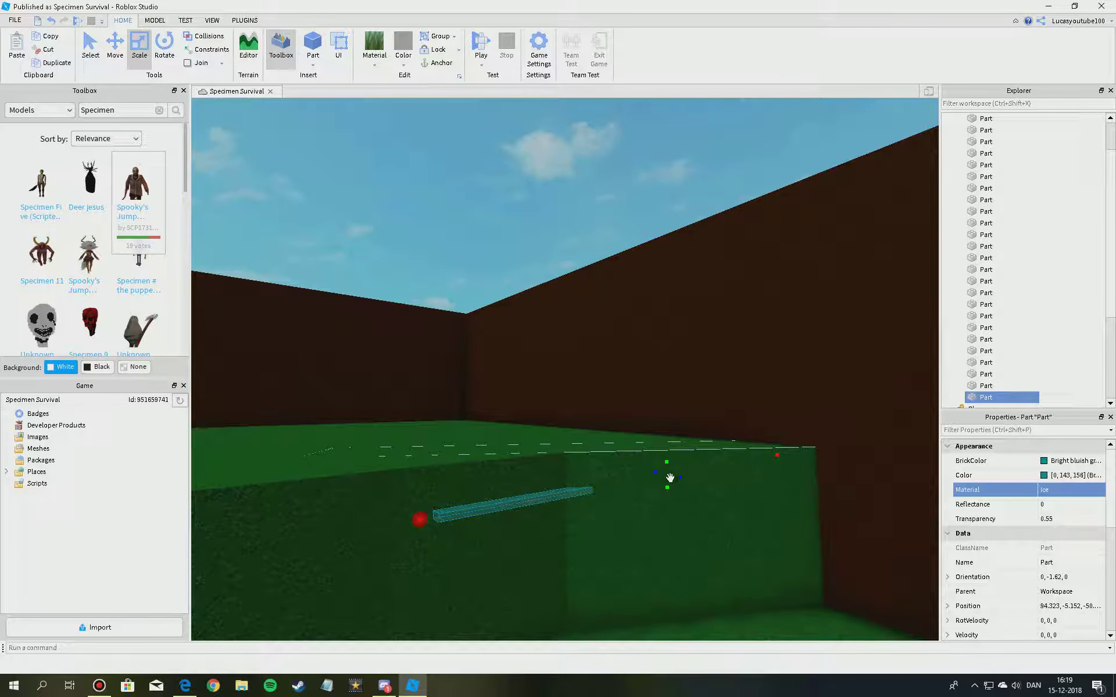
pyautogui.moveTo(679, 478); pyautogui.dragTo(717, 507)
pyautogui.moveTo(717, 508); pyautogui.dragTo(717, 508, button='right')
pyautogui.moveTo(717, 507); pyautogui.dragTo(730, 469)
pyautogui.moveTo(717, 507); pyautogui.dragTo(717, 508, button='right')
pyautogui.moveTo(730, 468); pyautogui.dragTo(712, 455)
pyautogui.moveTo(480, 348); pyautogui.dragTo(449, 377)
pyautogui.moveTo(449, 376); pyautogui.dragTo(449, 377, button='right')
pyautogui.moveTo(449, 376); pyautogui.dragTo(364, 377)
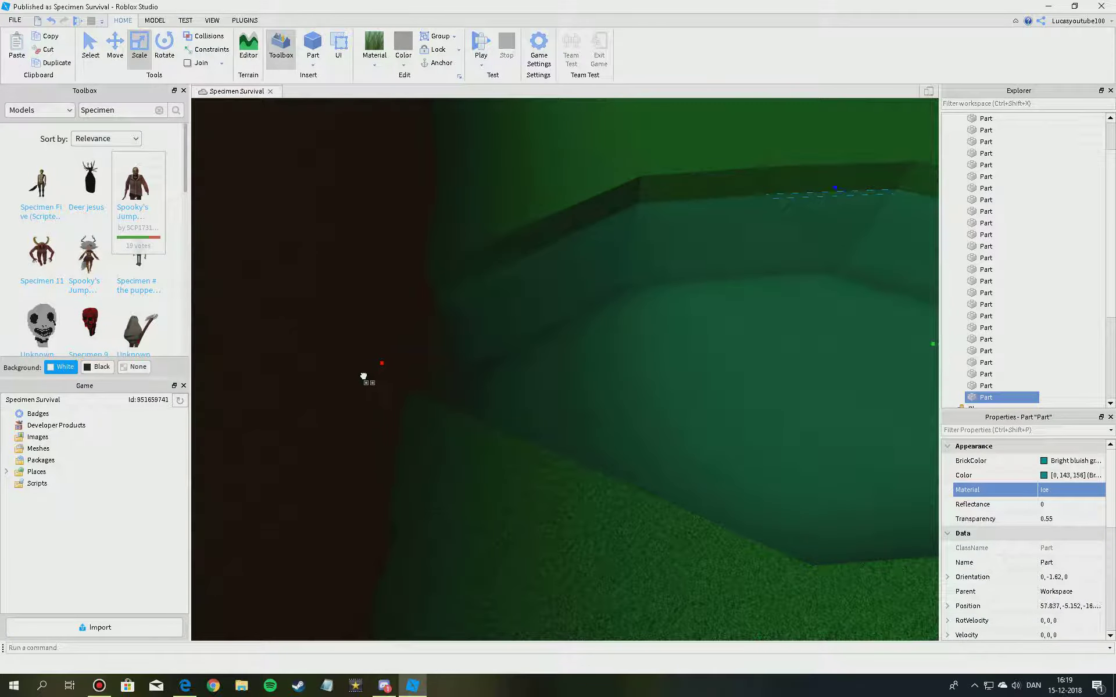
pyautogui.moveTo(364, 376); pyautogui.dragTo(364, 377, button='right')
# - Stretch the water sheet down to a depth of about 28.4 studs and widen it to about 74.4 studs
pyautogui.scroll(-1, 984, 565)
pyautogui.scroll(-4, 984, 565)
pyautogui.moveTo(737, 401); pyautogui.dragTo(736, 401, button='right')
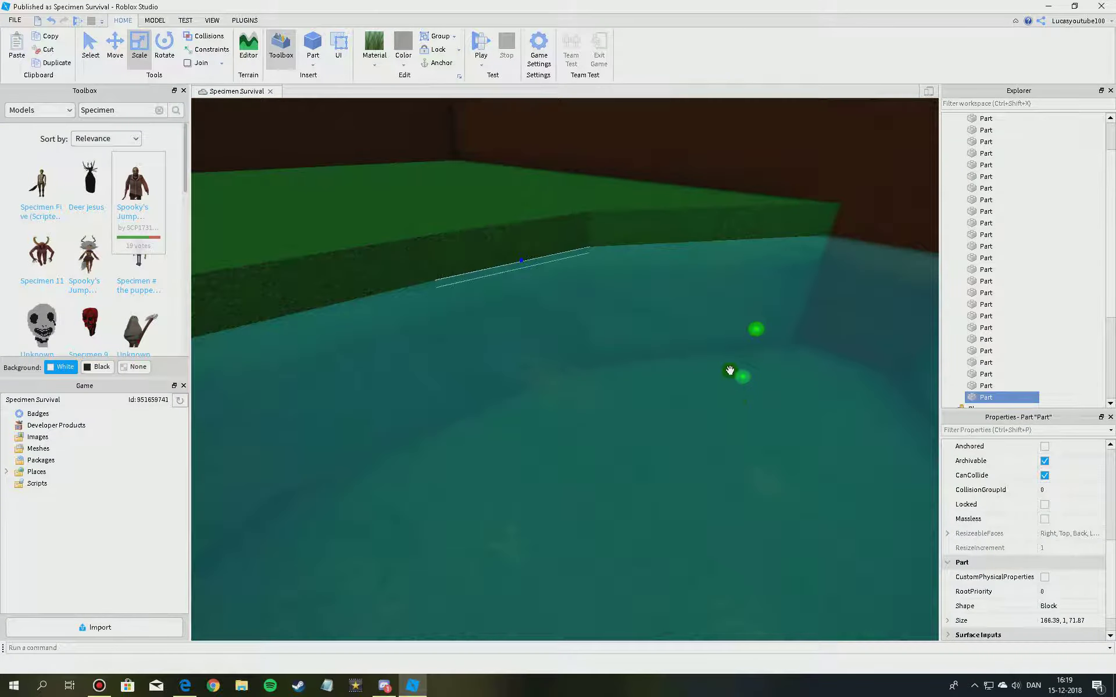
pyautogui.moveTo(746, 375); pyautogui.dragTo(719, 522)
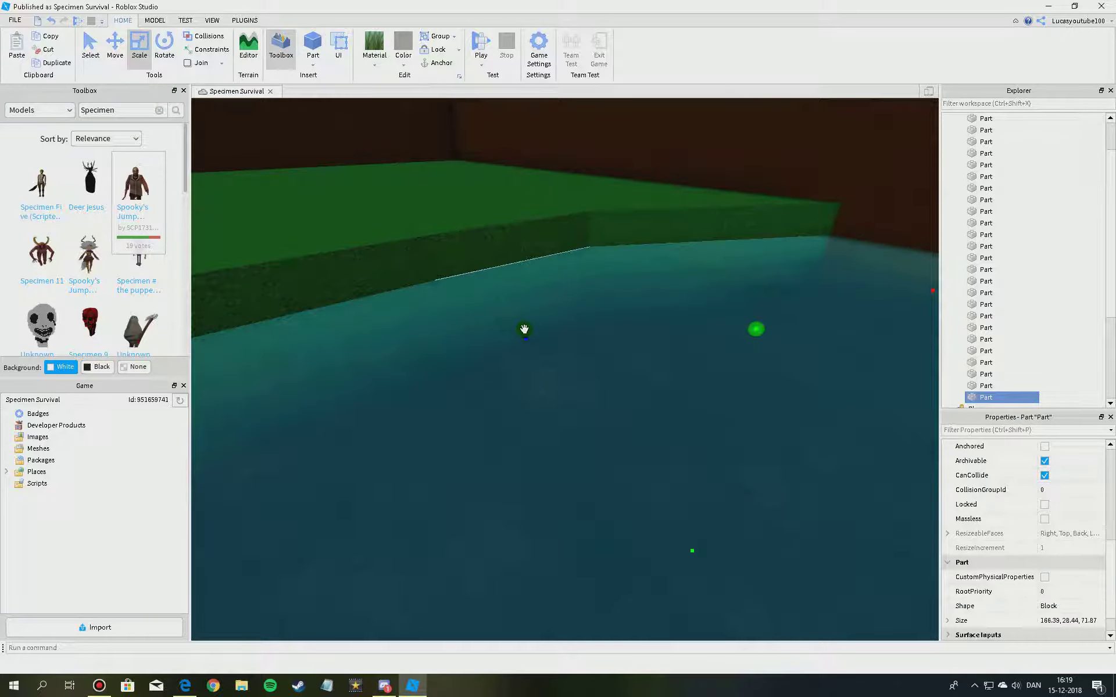
pyautogui.moveTo(530, 337); pyautogui.dragTo(519, 347)
pyautogui.moveTo(535, 359); pyautogui.dragTo(535, 358, button='right')
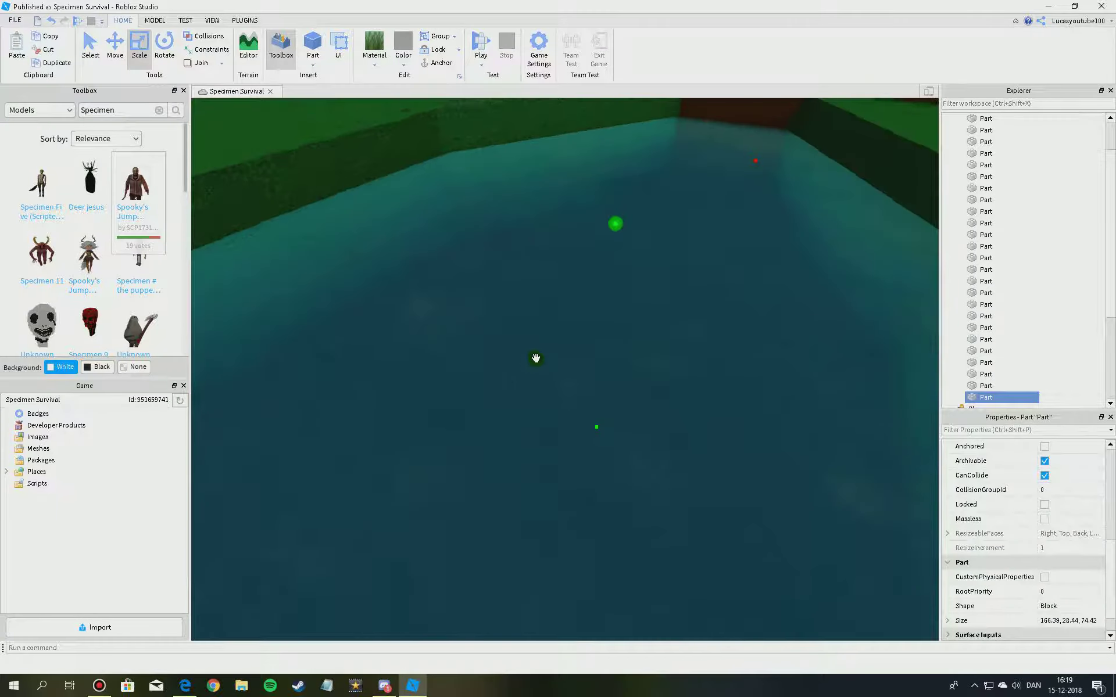
# - Examine how the water block fills the pit between the two grass banks
pyautogui.scroll(-5, 535, 359)
pyautogui.moveTo(644, 278); pyautogui.dragTo(585, 419, button='right')
pyautogui.scroll(-5, 643, 278)
pyautogui.scroll(4, 647, 341)
pyautogui.click(584, 395)
pyautogui.click(584, 395)
pyautogui.moveTo(592, 410); pyautogui.dragTo(554, 428)
pyautogui.click(666, 403)
# - Insert an anchored part above the water and set its BrickColor to Burnt Sienna
pyautogui.moveTo(666, 403); pyautogui.dragTo(326, 148, button='right')
pyautogui.scroll(3, 628, 372)
pyautogui.scroll(3, 612, 361)
pyautogui.click(313, 46)
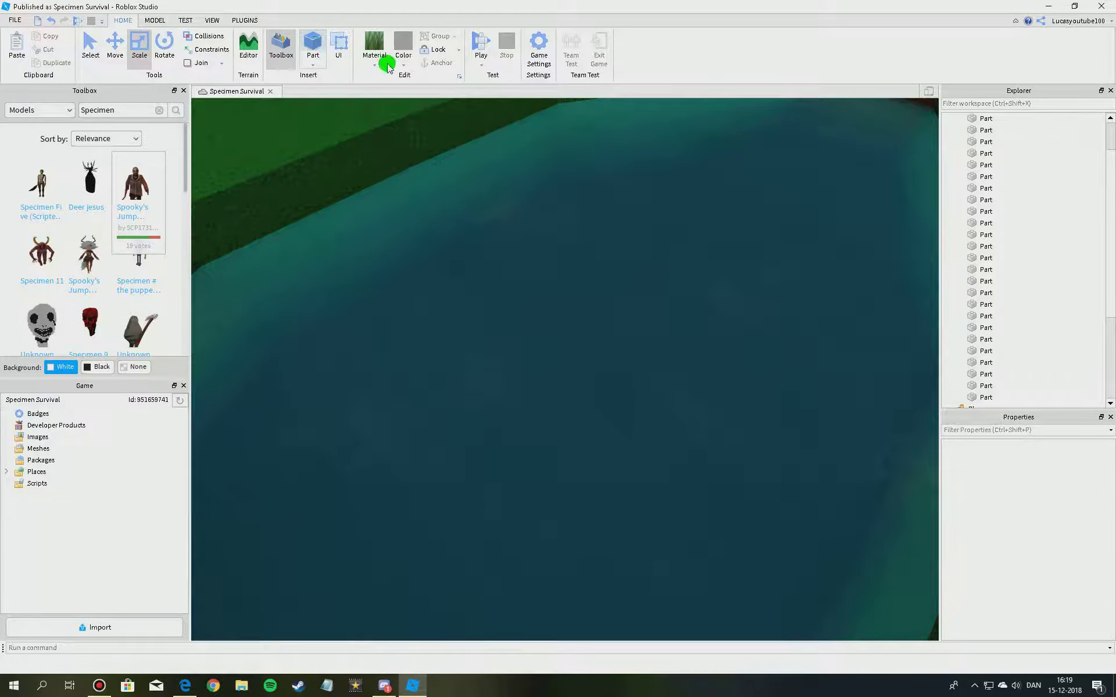
pyautogui.moveTo(572, 323); pyautogui.dragTo(581, 360, button='right')
pyautogui.click(1046, 461)
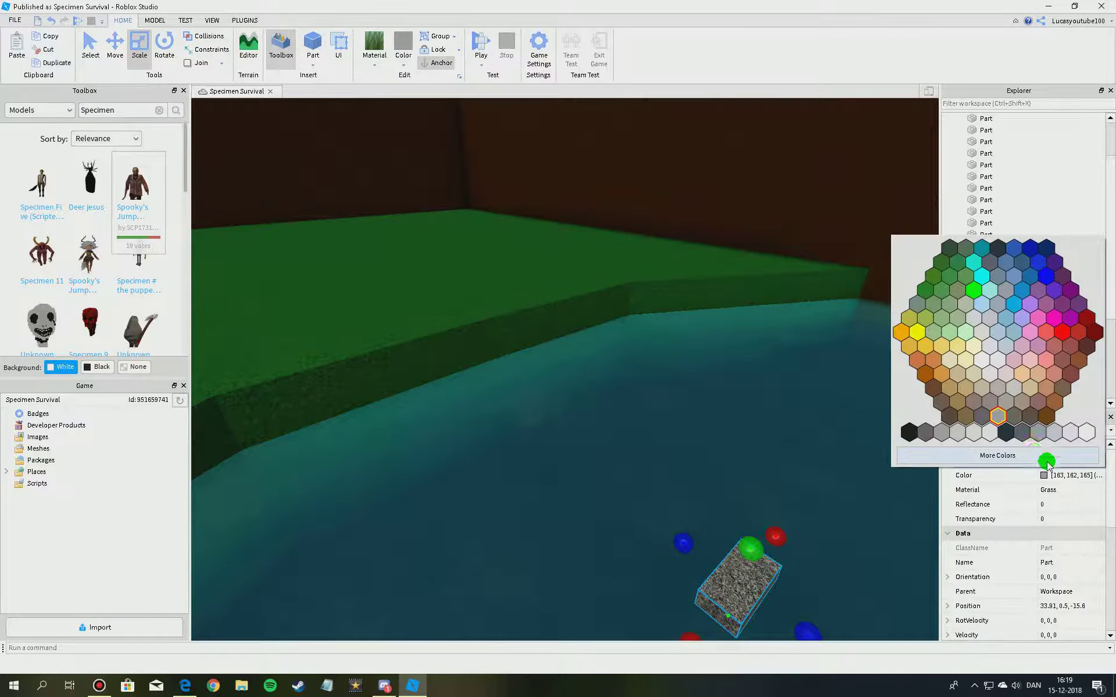
pyautogui.click(1046, 416)
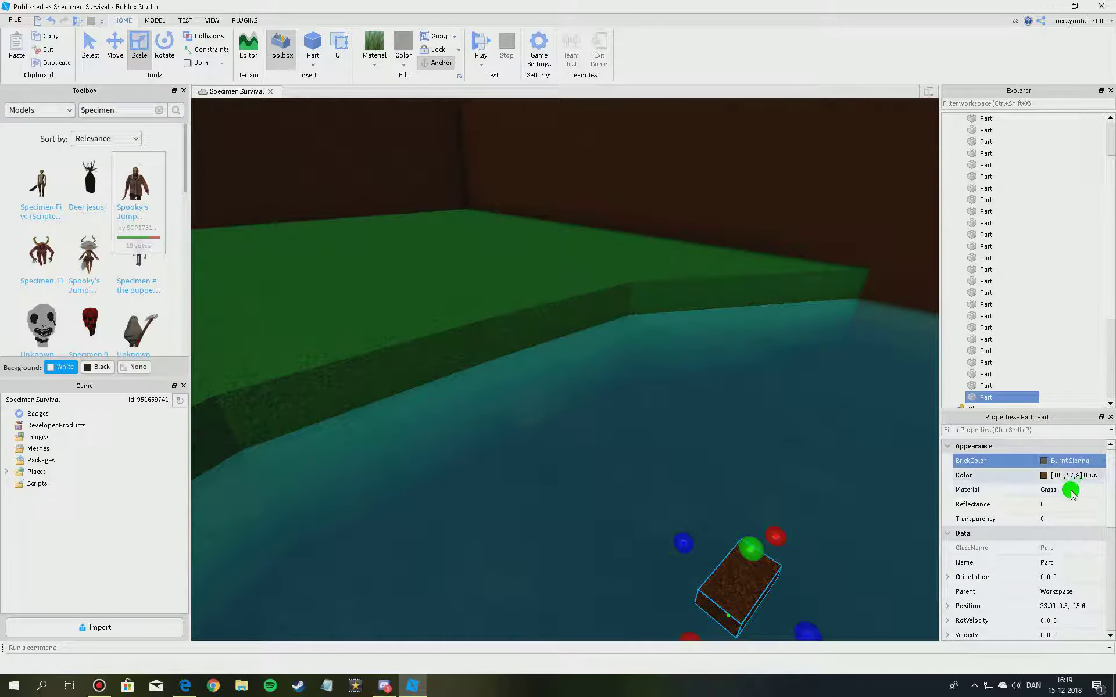
# - Set the Burnt Sienna part's material to Wood
pyautogui.click(1073, 490)
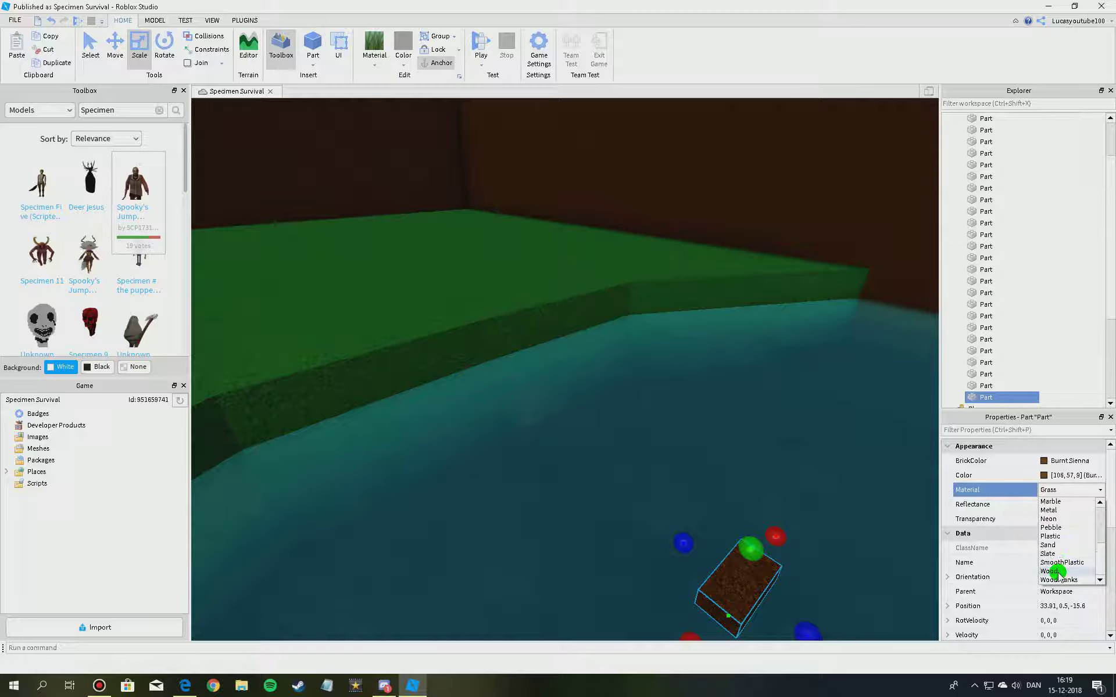
pyautogui.click(1057, 572)
pyautogui.press('d')
pyautogui.moveTo(491, 298); pyautogui.dragTo(492, 299, button='right')
pyautogui.moveTo(519, 281); pyautogui.dragTo(704, 346)
pyautogui.press('f')
pyautogui.click(375, 49)
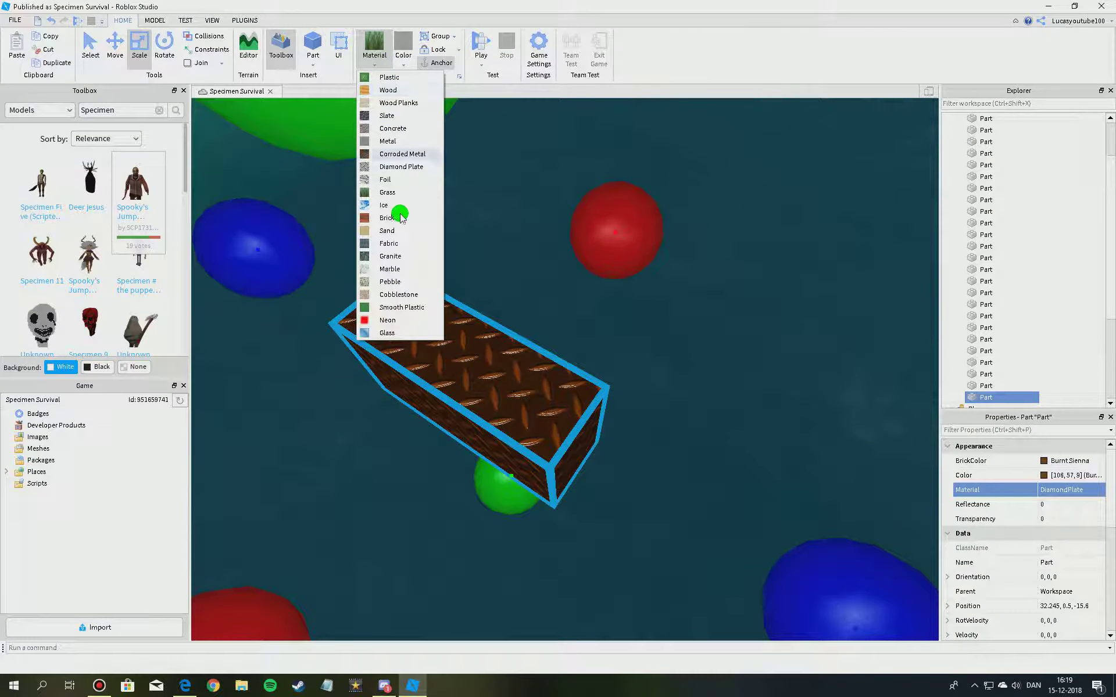
pyautogui.click(388, 90)
# - Move the wooden part onto the edge of the grass bank and scale it into a flat, wide plank
pyautogui.scroll(-3, 540, 407)
pyautogui.moveTo(541, 407)
pyautogui.mouseDown()
pyautogui.moveTo(560, 426)
pyautogui.moveTo(551, 401)
pyautogui.mouseUp()
pyautogui.moveTo(550, 401); pyautogui.dragTo(551, 401, button='right')
pyautogui.moveTo(551, 401); pyautogui.dragTo(409, 424)
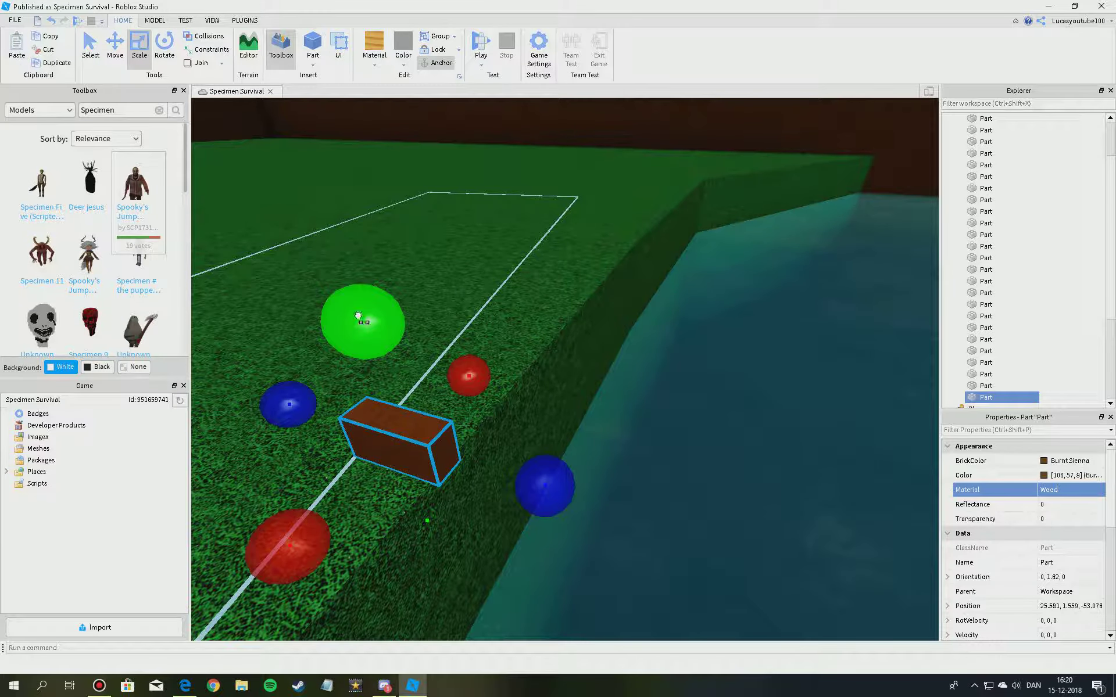
pyautogui.moveTo(363, 317); pyautogui.dragTo(392, 374)
pyautogui.moveTo(463, 394); pyautogui.dragTo(643, 279)
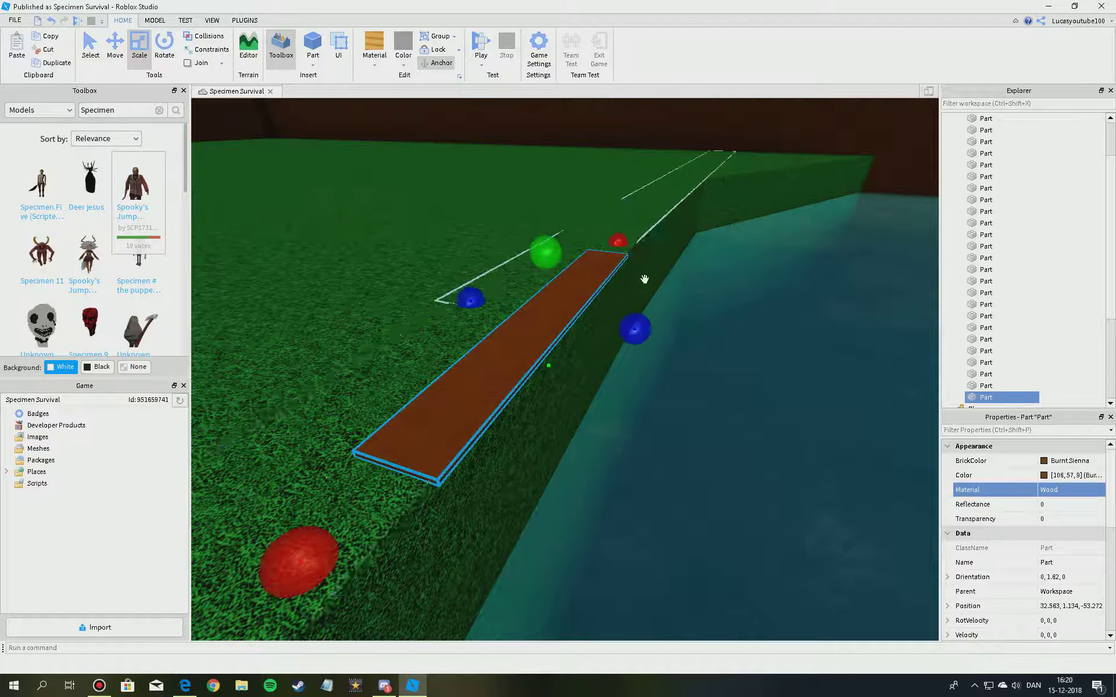
# - Extend the wooden plank across the water to the opposite grass bank to form a bridge deck
pyautogui.moveTo(640, 335); pyautogui.dragTo(703, 372)
pyautogui.moveTo(640, 336); pyautogui.dragTo(703, 371, button='right')
pyautogui.moveTo(702, 372); pyautogui.dragTo(695, 339)
pyautogui.moveTo(703, 372); pyautogui.dragTo(695, 339, button='right')
pyautogui.moveTo(695, 339); pyautogui.dragTo(697, 329)
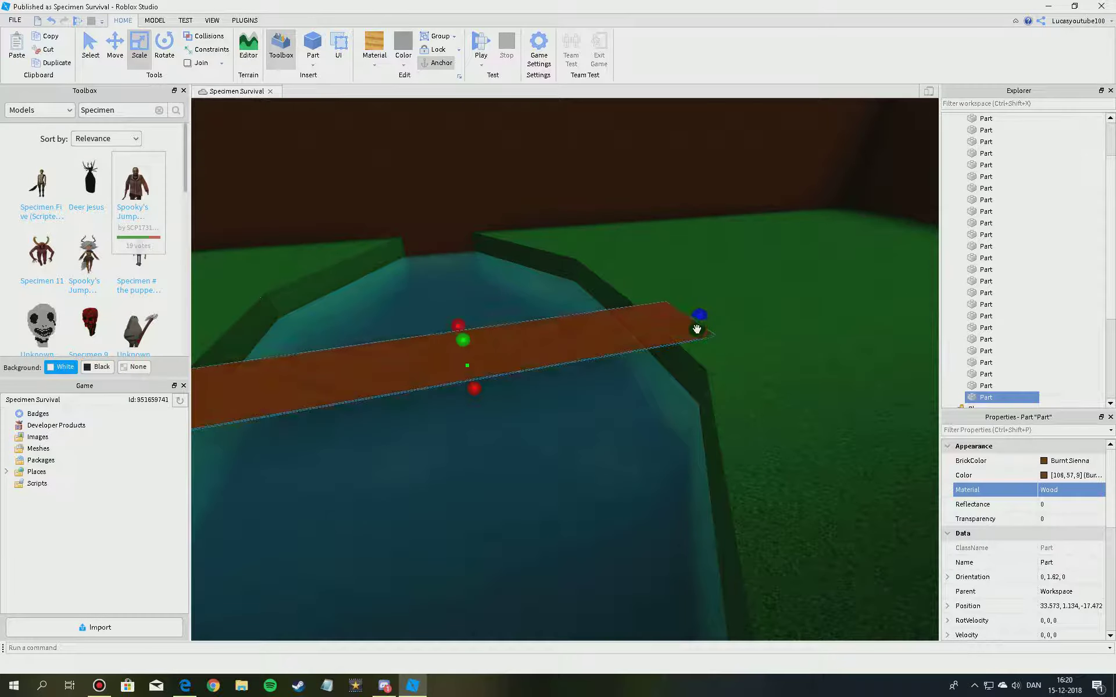
# - Duplicate the bridge deck and shorten the copy to a thin strip at one end of the deck
pyautogui.moveTo(697, 328); pyautogui.dragTo(639, 329, button='right')
pyautogui.press('w')
pyautogui.press('a')
pyautogui.click(43, 60)
pyautogui.press('a')
pyautogui.moveTo(560, 331); pyautogui.dragTo(575, 328, button='right')
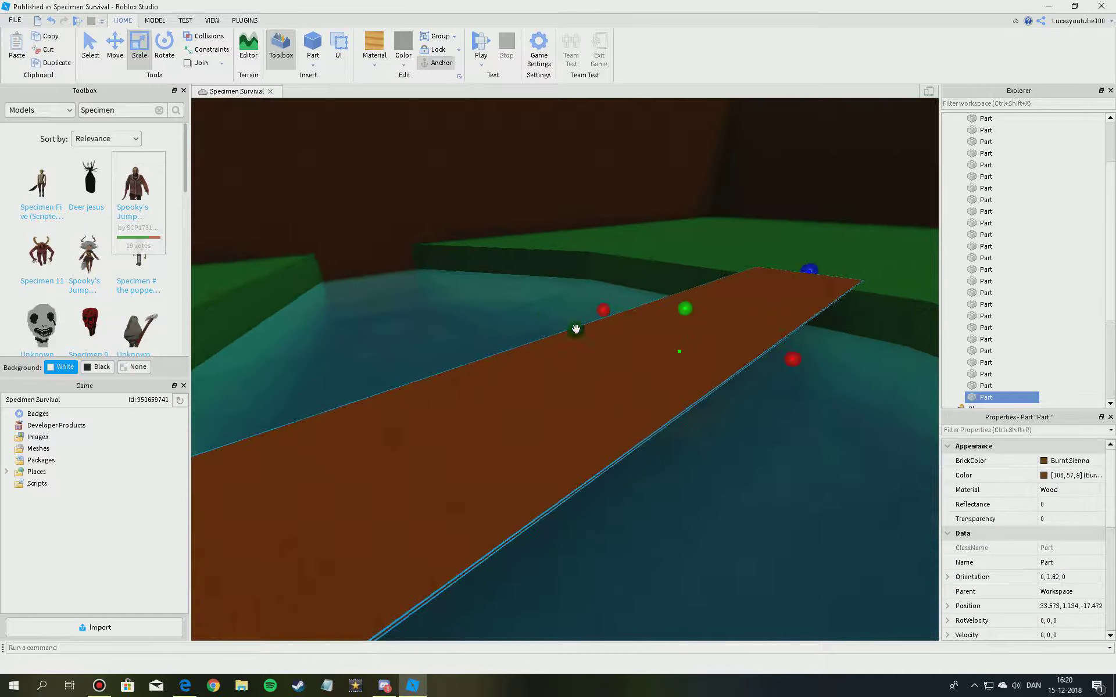
pyautogui.press('s')
pyautogui.moveTo(852, 265); pyautogui.dragTo(563, 386)
pyautogui.moveTo(558, 381); pyautogui.dragTo(563, 386, button='right')
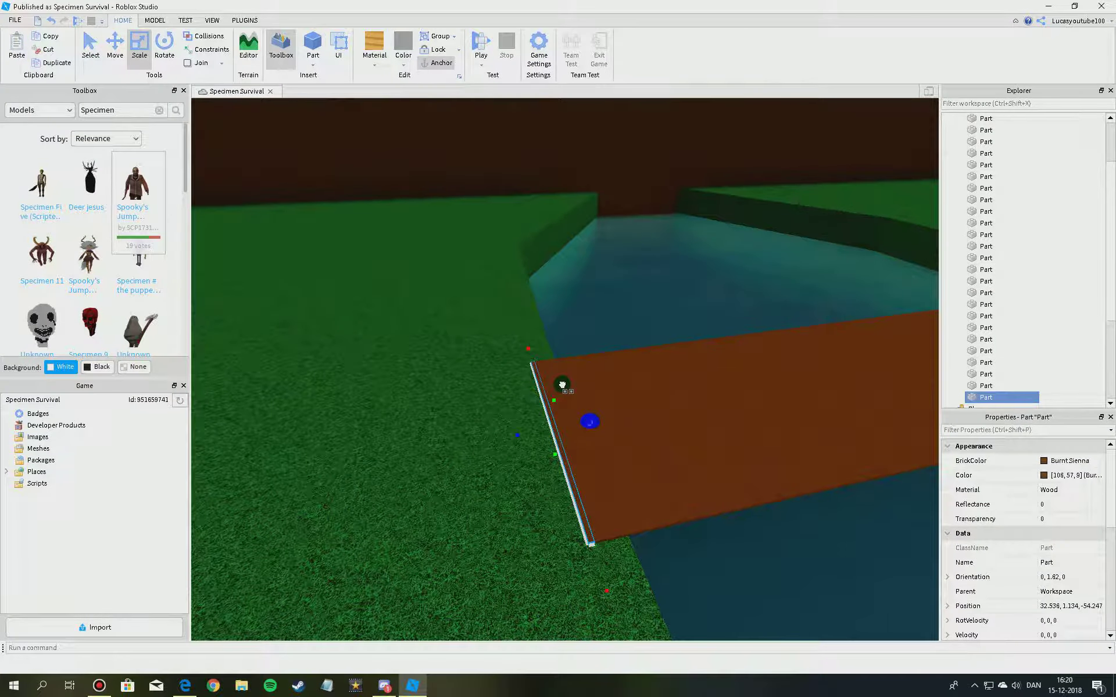
# - Narrow the thin strip and raise it into an upright post at the corner of the bridge deck
pyautogui.moveTo(563, 386); pyautogui.dragTo(576, 445)
pyautogui.moveTo(590, 498); pyautogui.dragTo(581, 314)
pyautogui.press('s')
pyautogui.moveTo(621, 413); pyautogui.dragTo(623, 413)
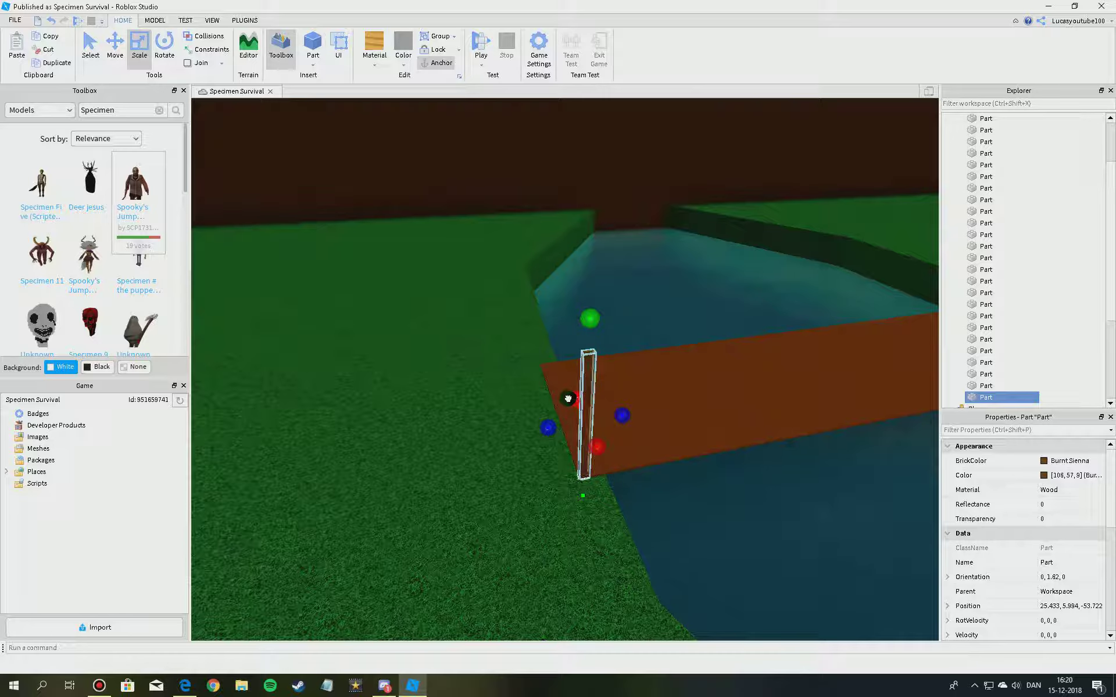
pyautogui.moveTo(569, 397); pyautogui.dragTo(571, 397)
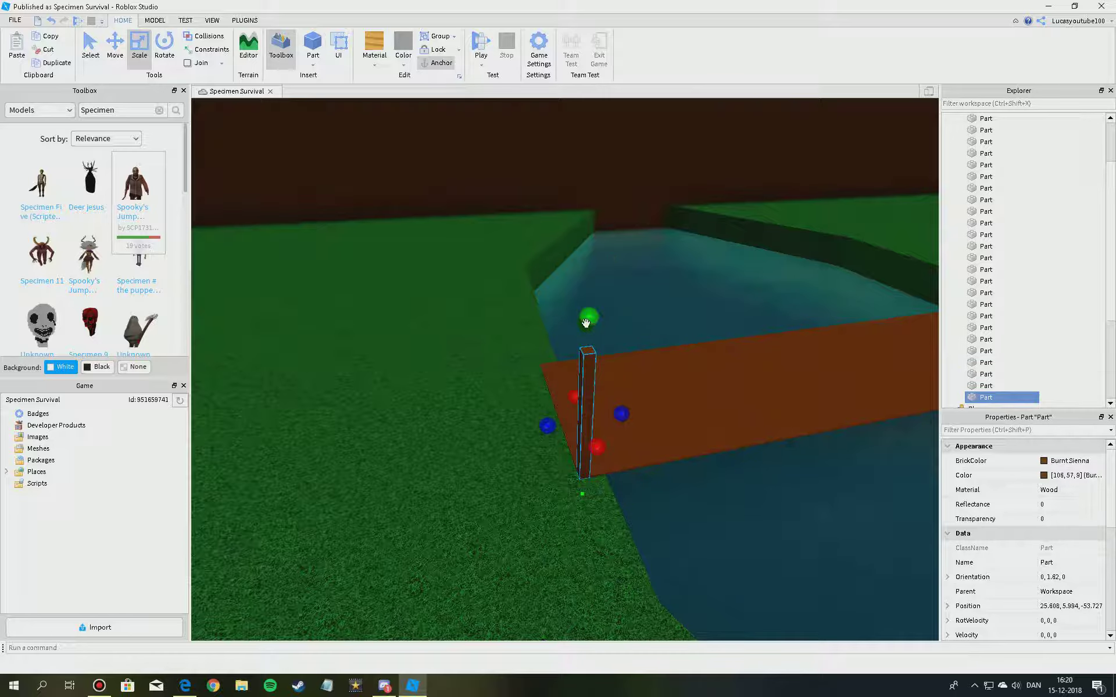
# - Duplicate the corner post and scale the copy into a thin handrail running along the deck's edge
pyautogui.press('d')
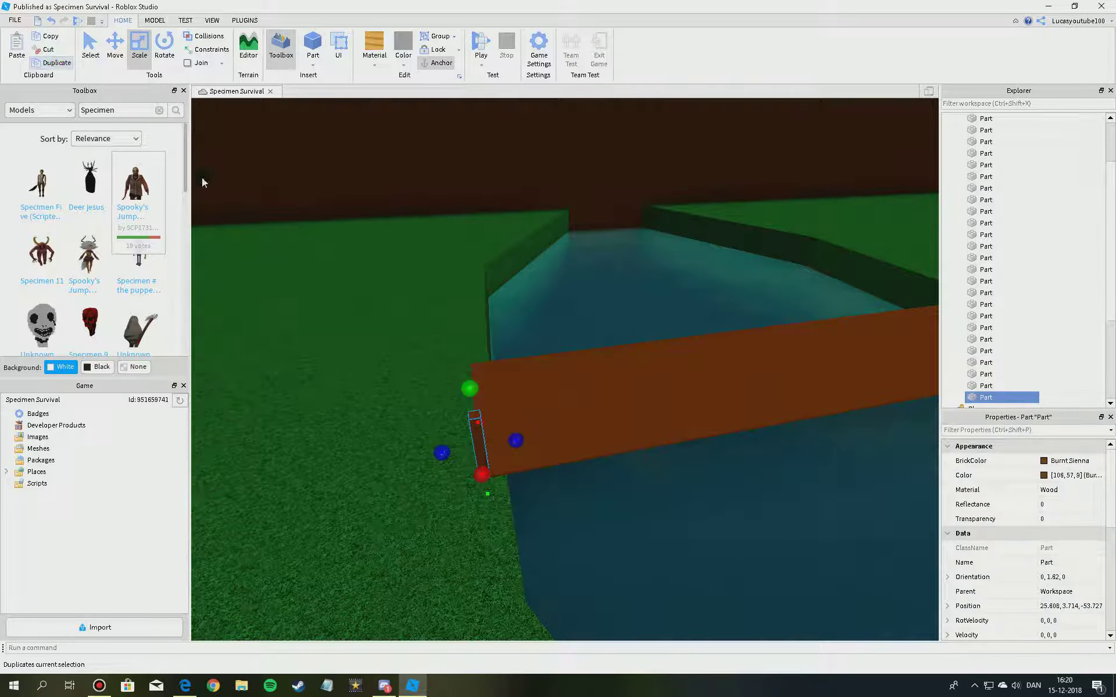
pyautogui.moveTo(488, 440); pyautogui.dragTo(660, 355)
pyautogui.press('d')
pyautogui.moveTo(660, 355); pyautogui.dragTo(441, 342, button='right')
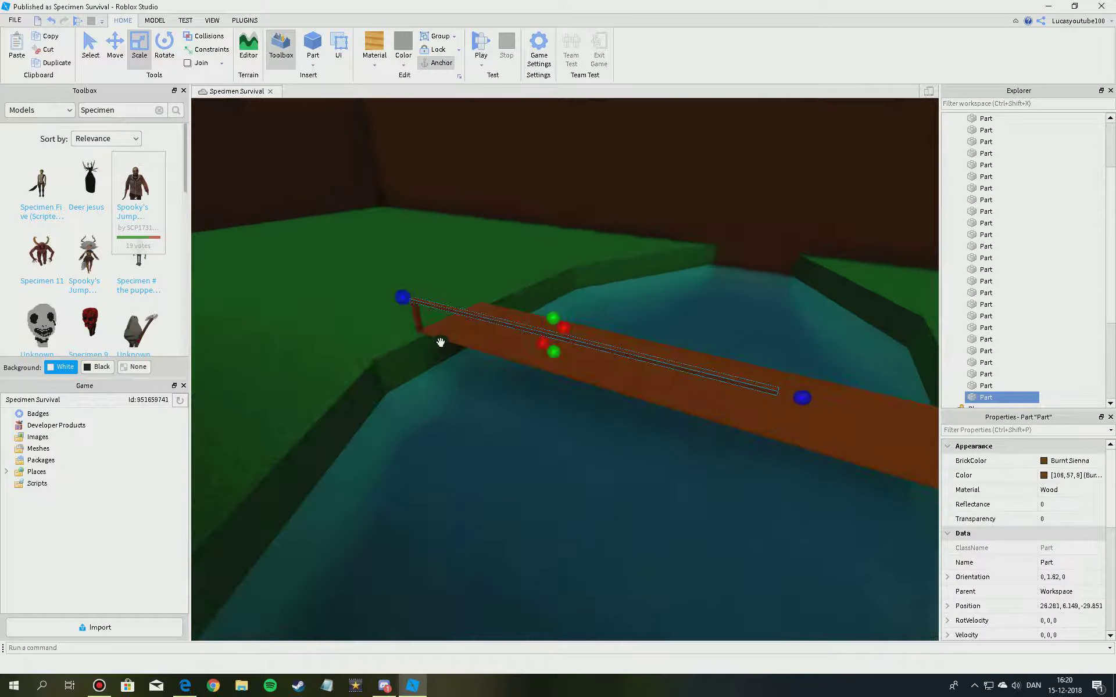
# - Duplicate the corner post and move the copy along the same edge to the deck's opposite end
pyautogui.click(420, 322)
pyautogui.click(69, 37)
pyautogui.click(56, 63)
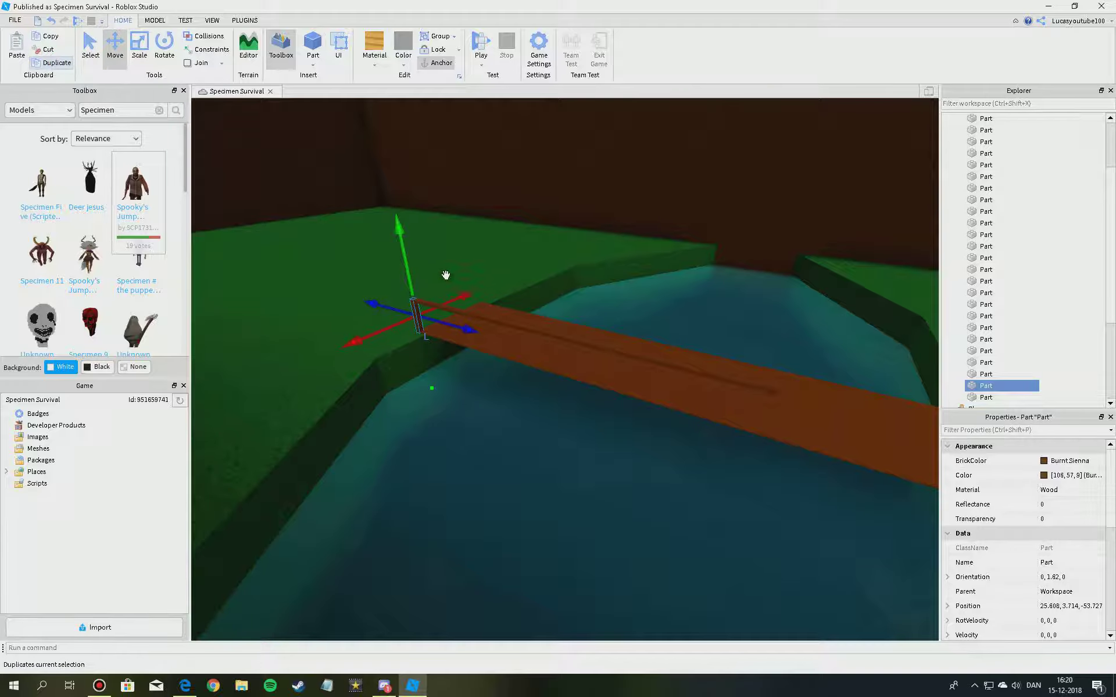
pyautogui.press('d')
pyautogui.moveTo(473, 336); pyautogui.dragTo(690, 381)
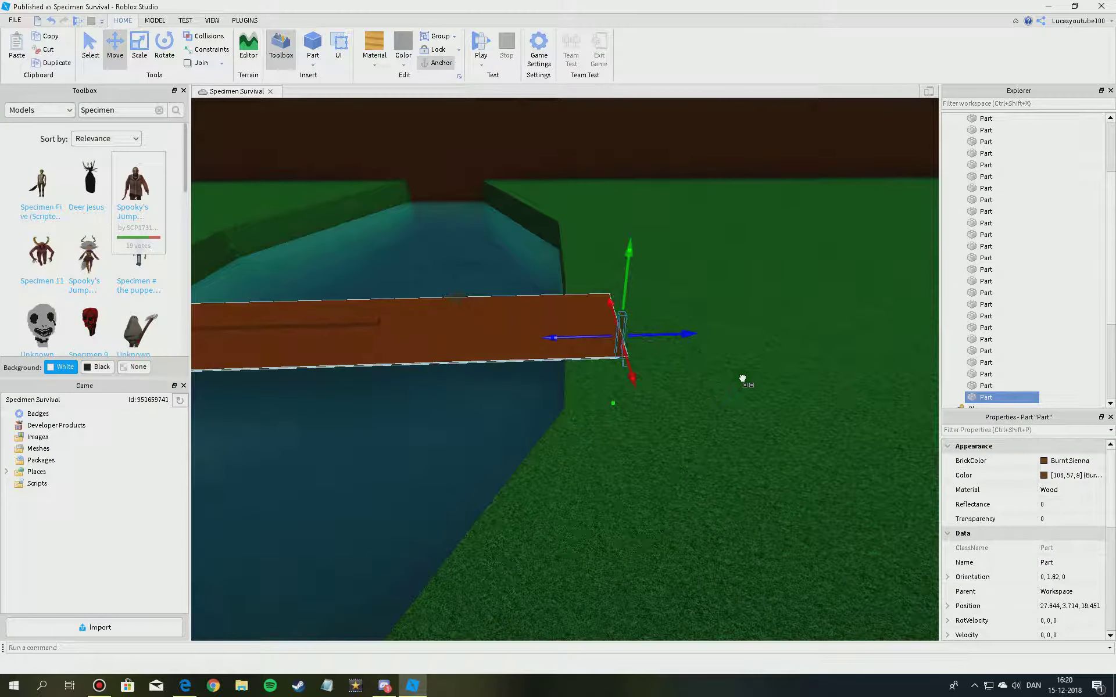
pyautogui.press('w')
# - Extend the handrail along the bridge so it reaches the post at the opposite end
pyautogui.click(528, 413)
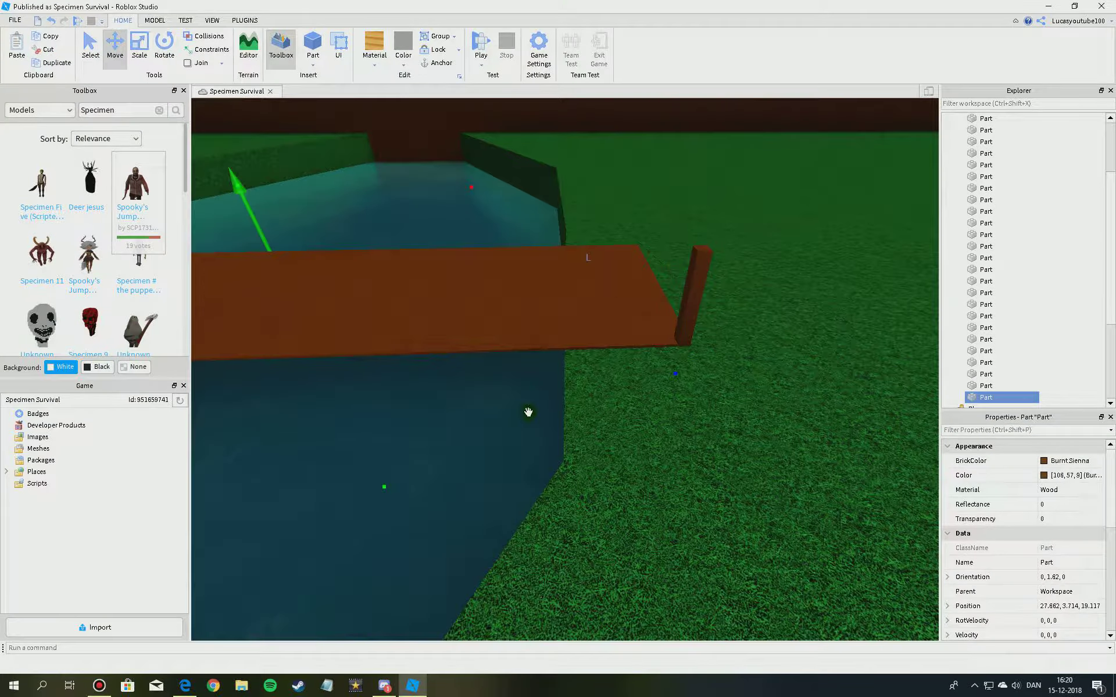
pyautogui.moveTo(527, 413); pyautogui.dragTo(389, 334, button='right')
pyautogui.click(365, 307)
pyautogui.click(139, 48)
pyautogui.press('s')
pyautogui.moveTo(411, 249); pyautogui.dragTo(418, 252, button='right')
pyautogui.moveTo(502, 311); pyautogui.dragTo(629, 308)
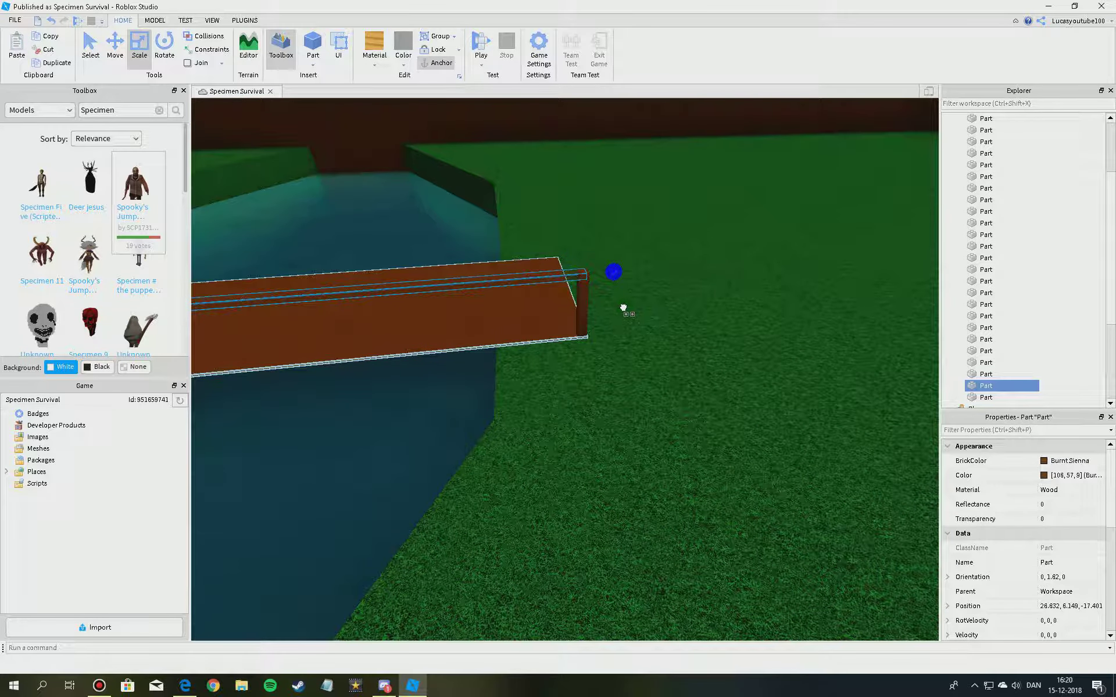
# - Duplicate the handrail and move the copy across the deck to the bridge's other long edge
pyautogui.moveTo(624, 308); pyautogui.dragTo(426, 167, button='right')
pyautogui.press('s')
pyautogui.click(116, 47)
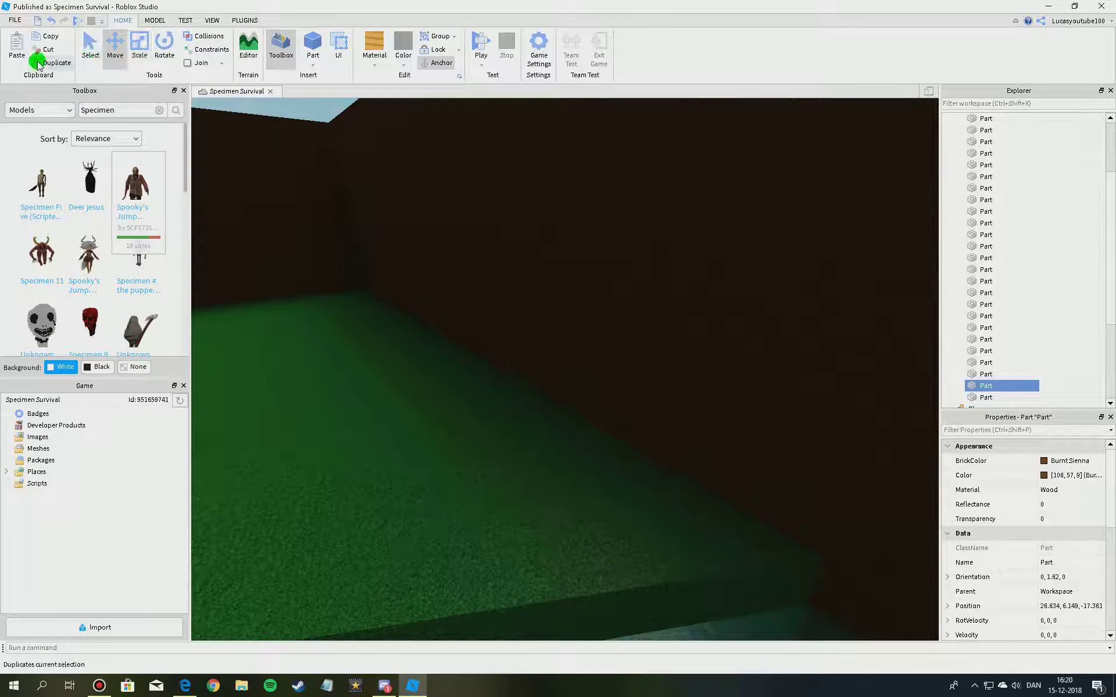
pyautogui.click(40, 62)
pyautogui.moveTo(557, 378); pyautogui.dragTo(595, 395, button='right')
pyautogui.scroll(-5, 595, 394)
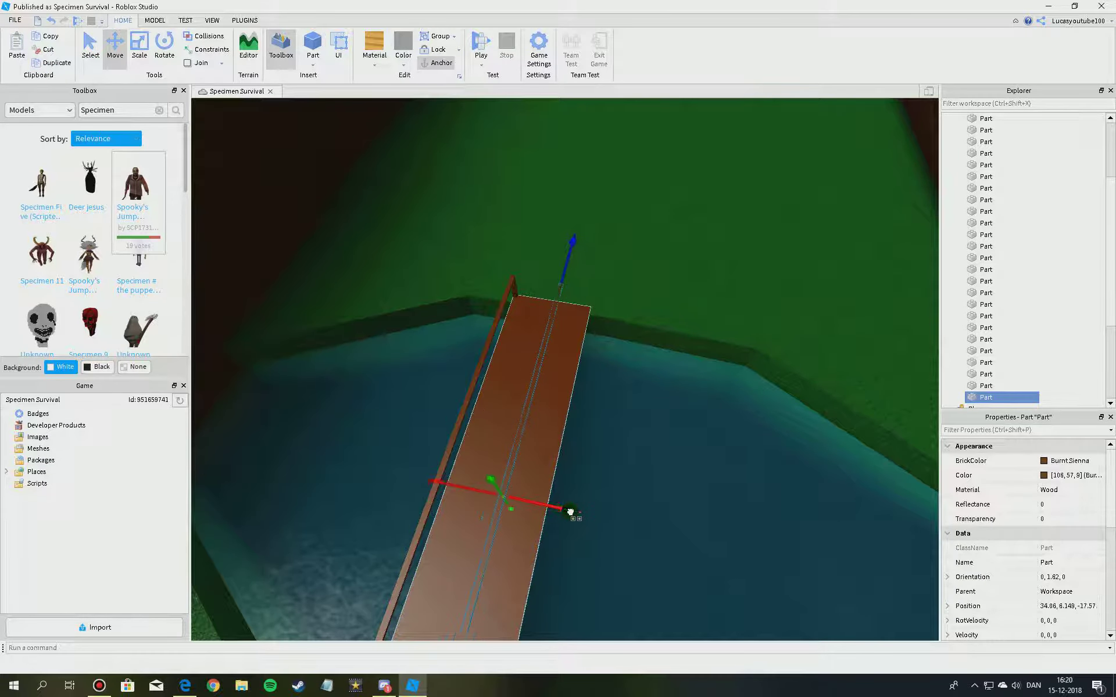
pyautogui.moveTo(534, 493); pyautogui.dragTo(455, 376, button='right')
# - Duplicate the end post and move the copy across the deck to the corner below the second handrail
pyautogui.click(450, 330)
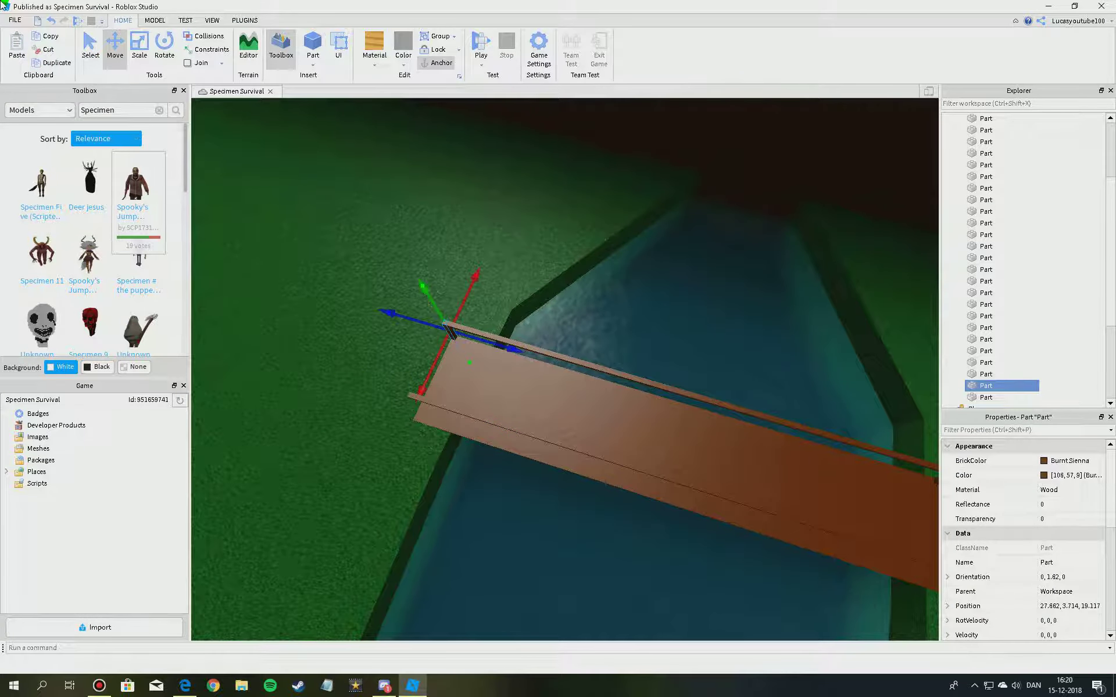
pyautogui.click(51, 62)
pyautogui.moveTo(467, 282); pyautogui.dragTo(443, 341)
pyautogui.moveTo(444, 341); pyautogui.dragTo(643, 267, button='right')
pyautogui.scroll(3, 643, 267)
pyautogui.moveTo(598, 441); pyautogui.dragTo(640, 350)
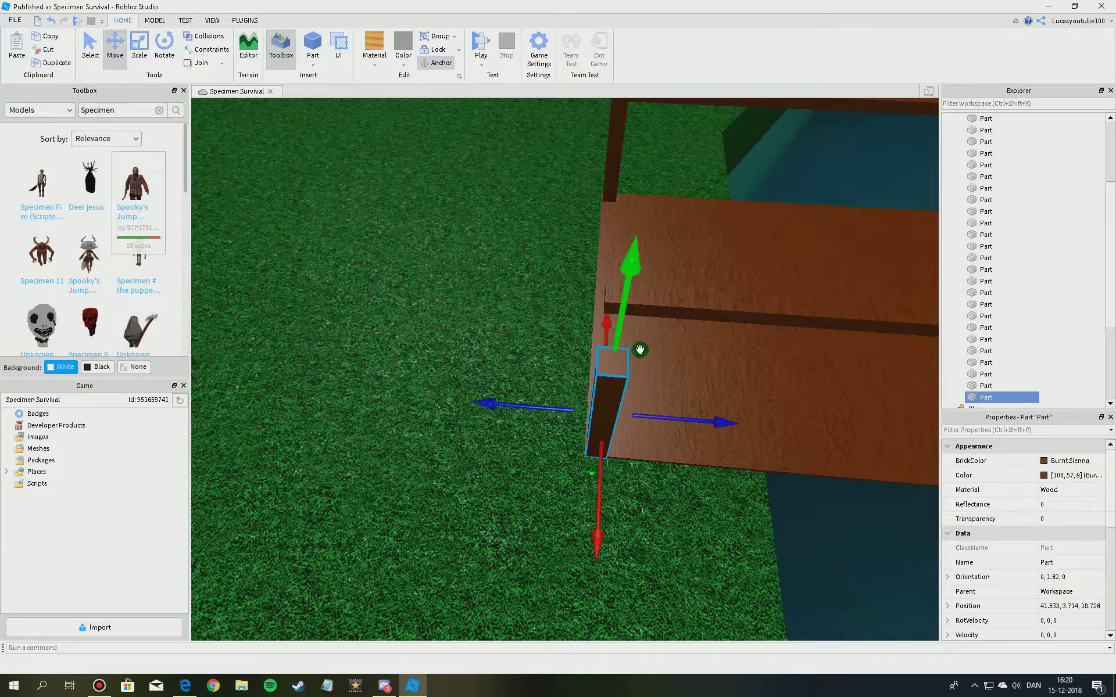
# - Duplicate the post at the bridge's other end and move the copy across to the remaining deck corner
pyautogui.moveTo(640, 350); pyautogui.dragTo(648, 249, button='right')
pyautogui.scroll(3, 648, 250)
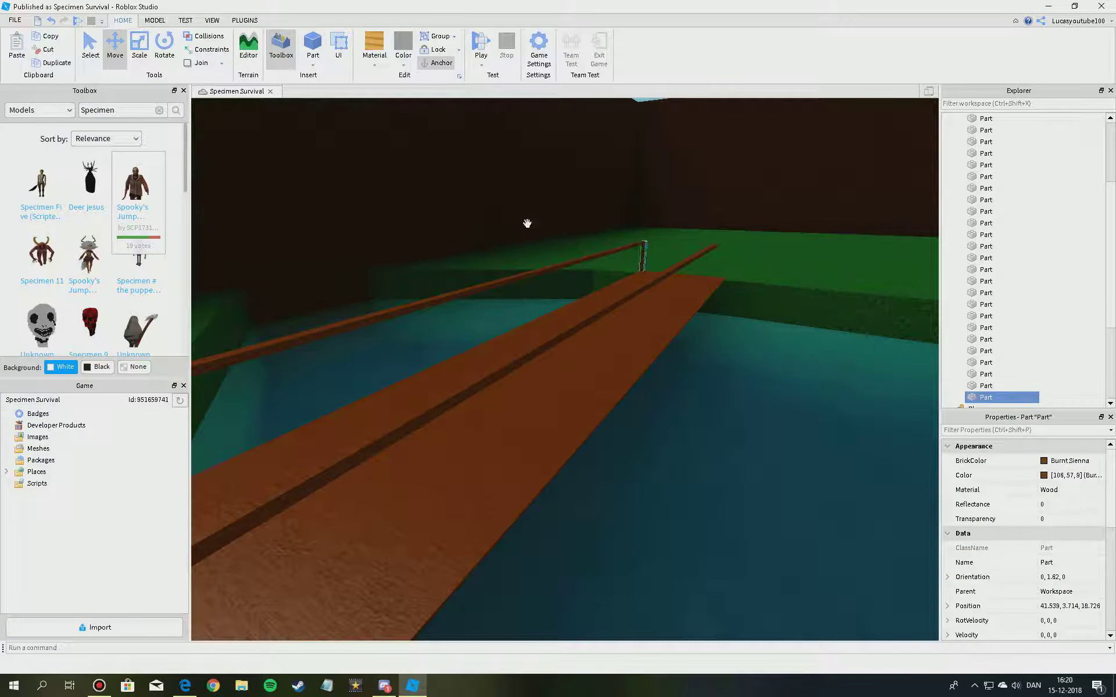
pyautogui.click(60, 66)
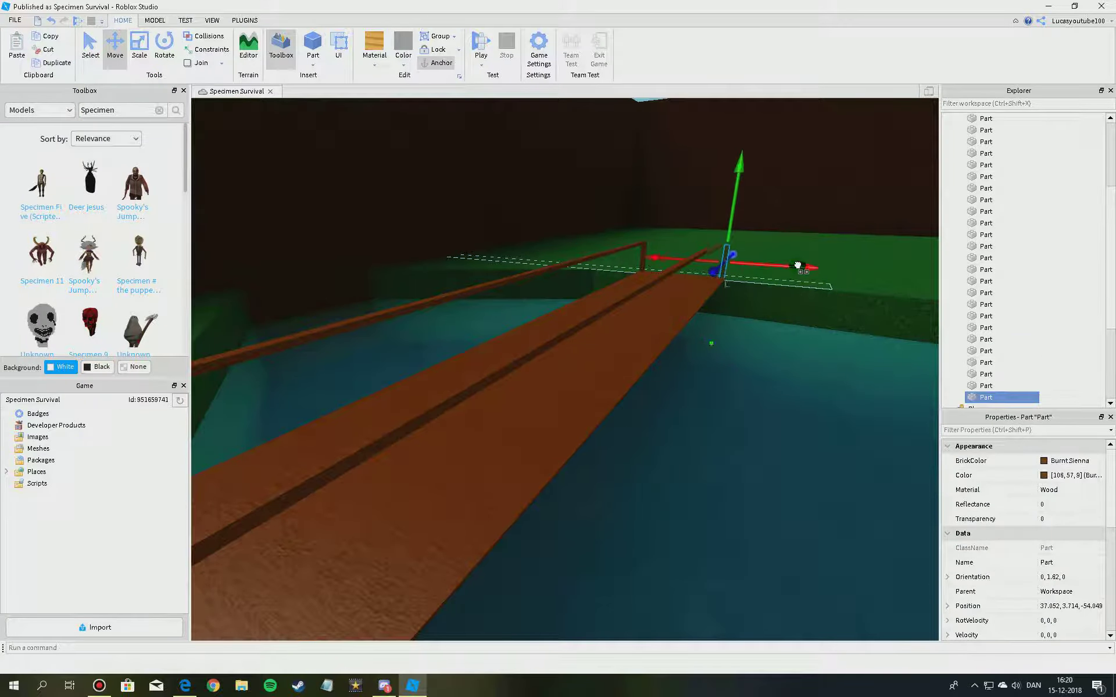
pyautogui.moveTo(790, 266); pyautogui.dragTo(790, 266)
pyautogui.moveTo(791, 266); pyautogui.dragTo(789, 265, button='right')
pyautogui.scroll(4, 789, 265)
pyautogui.moveTo(636, 398); pyautogui.dragTo(627, 403)
# - Examine the bridge's posts and handrails and the water block beneath from several angles
pyautogui.click(712, 388)
pyautogui.click(509, 387)
pyautogui.click(705, 365)
pyautogui.moveTo(705, 363); pyautogui.dragTo(563, 305, button='right')
pyautogui.click(618, 327)
pyautogui.moveTo(563, 305); pyautogui.dragTo(461, 386)
pyautogui.click(460, 386)
pyautogui.moveTo(460, 386); pyautogui.dragTo(468, 389, button='right')
pyautogui.press('s')
pyautogui.press('d')
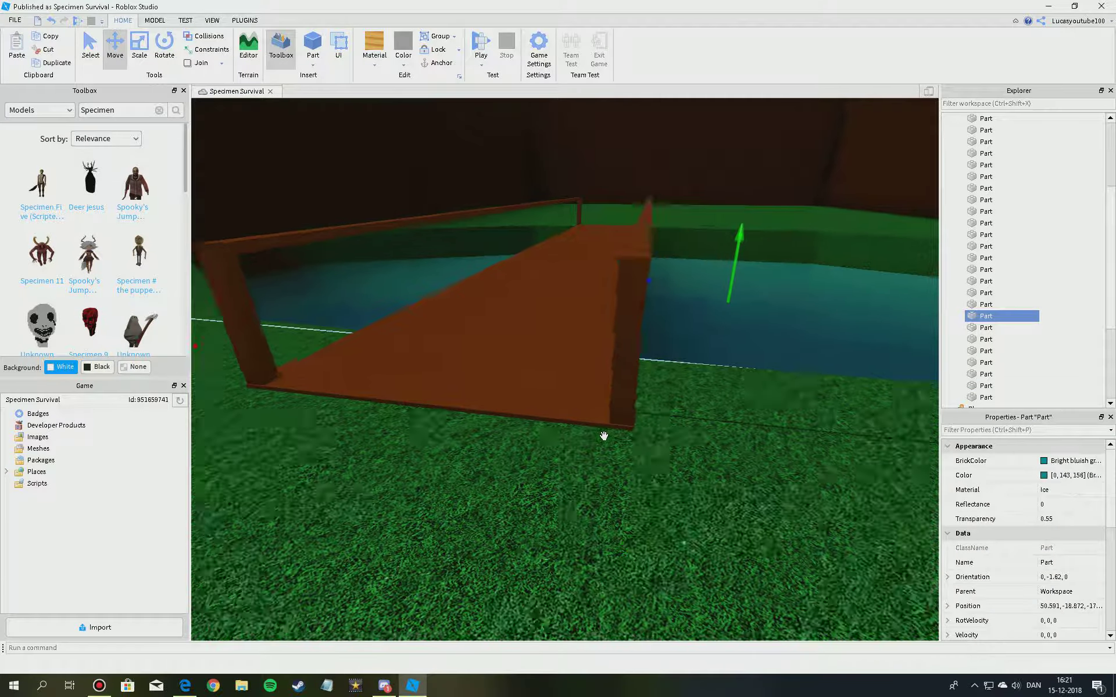
pyautogui.press('a')
pyautogui.click(655, 312)
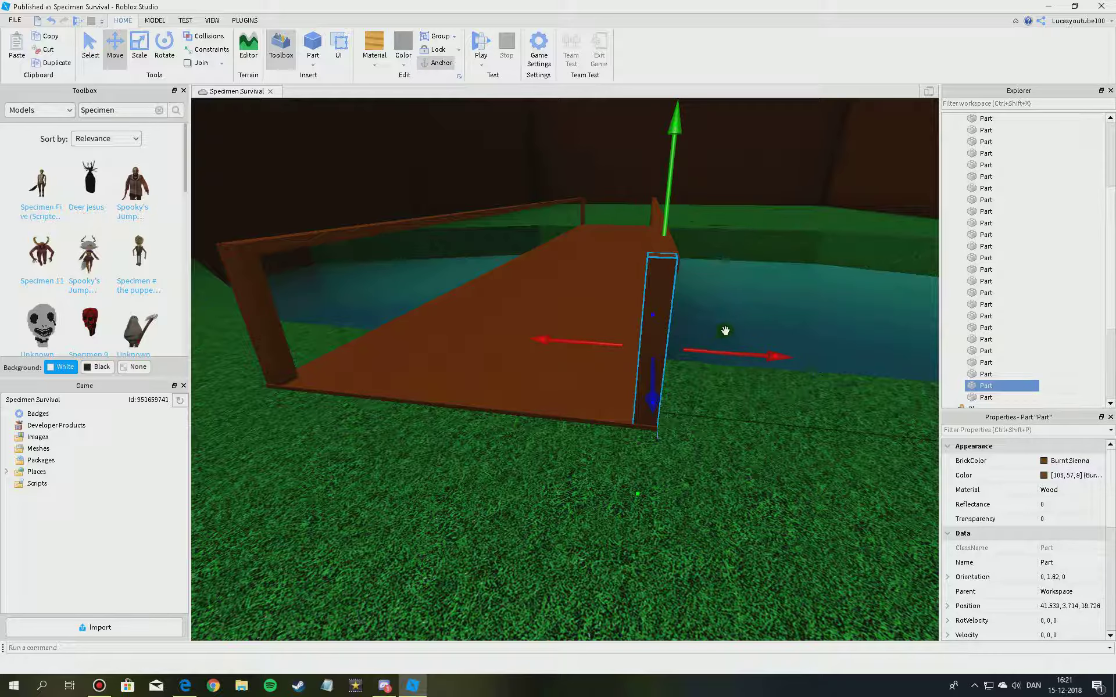
pyautogui.click(775, 322)
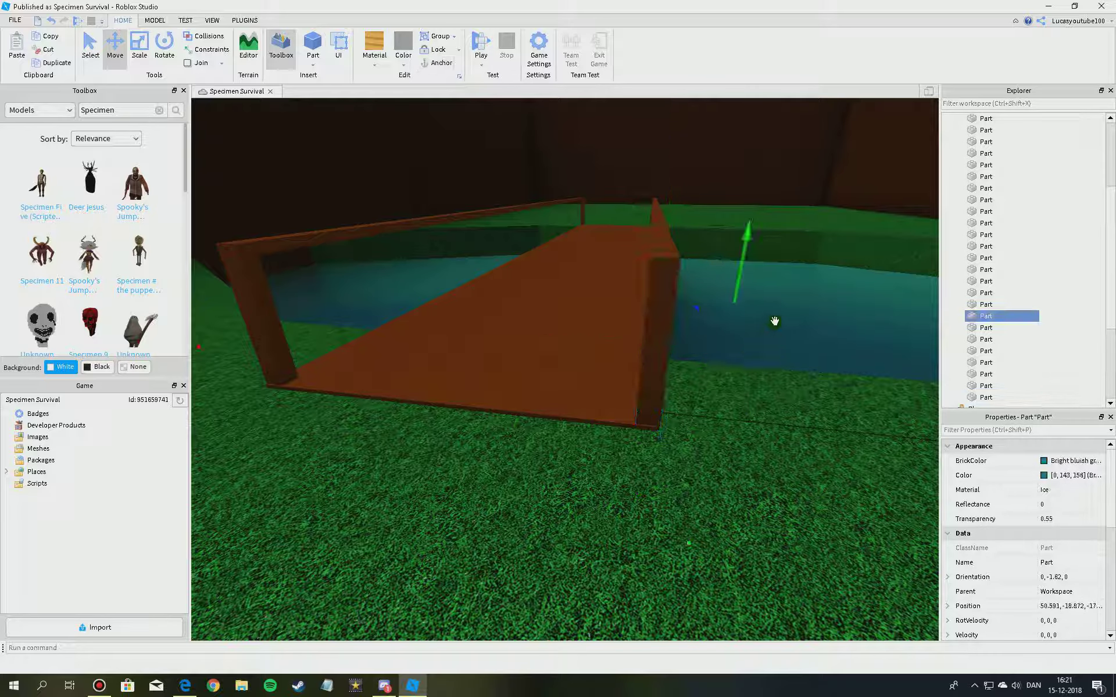
# - Examine the finished bridge, the water-filled pit and the walled grass area from several angles
pyautogui.press('d')
pyautogui.moveTo(767, 322); pyautogui.dragTo(767, 321, button='right')
pyautogui.press('w')
pyautogui.press('s')
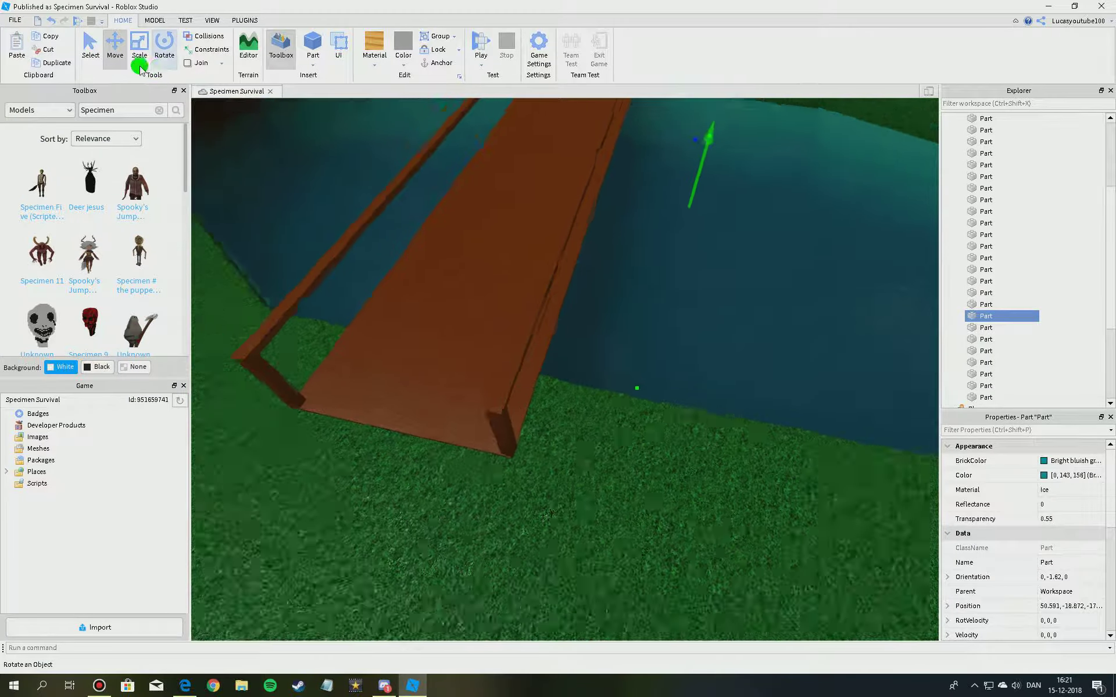
pyautogui.click(91, 49)
pyautogui.moveTo(401, 211); pyautogui.dragTo(382, 208, button='right')
pyautogui.press('s')
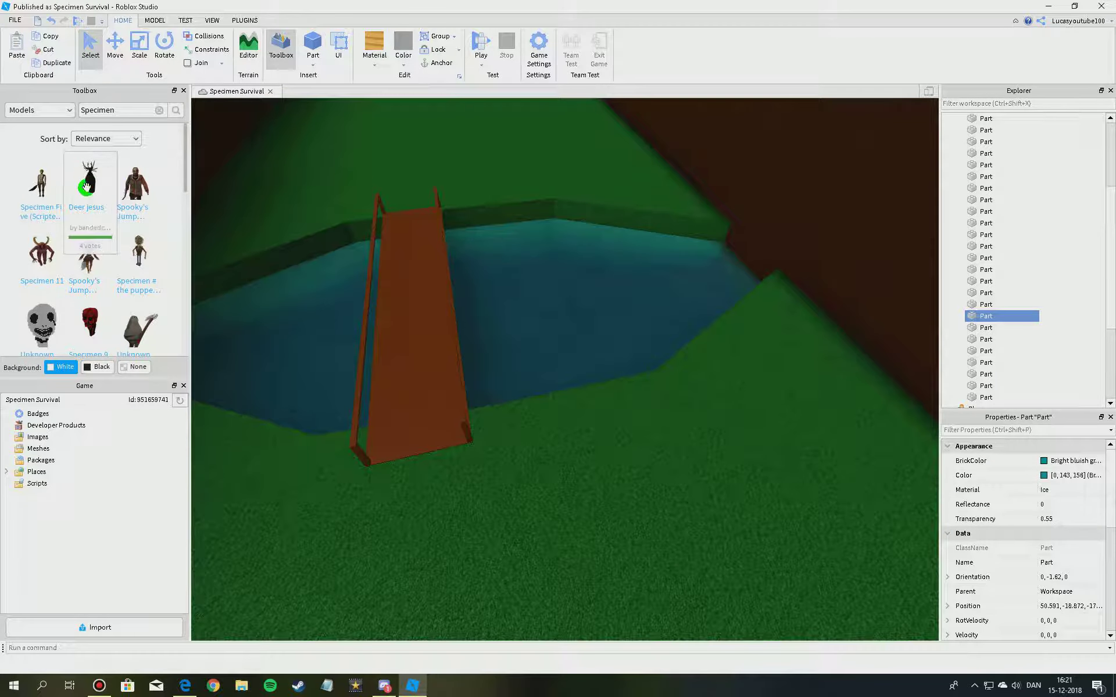
pyautogui.moveTo(435, 326); pyautogui.dragTo(461, 302, button='right')
pyautogui.press('w')
pyautogui.press('s')
pyautogui.press('d')
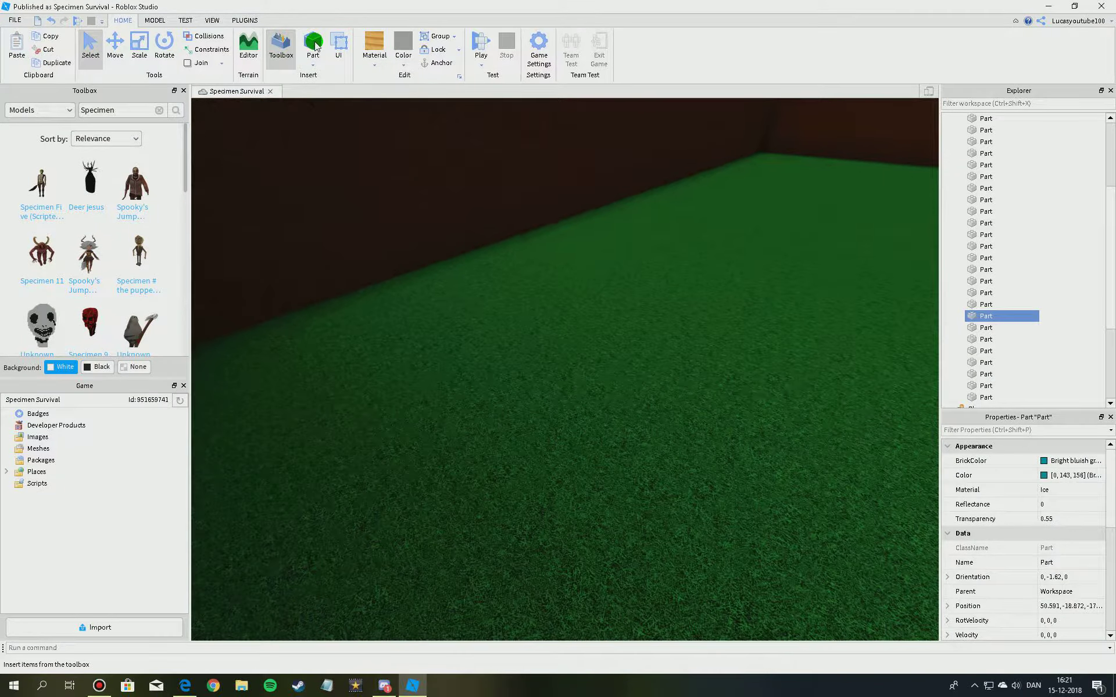
pyautogui.press('d')
pyautogui.moveTo(373, 279); pyautogui.dragTo(373, 279, button='right')
pyautogui.moveTo(373, 278); pyautogui.dragTo(371, 229, button='middle')
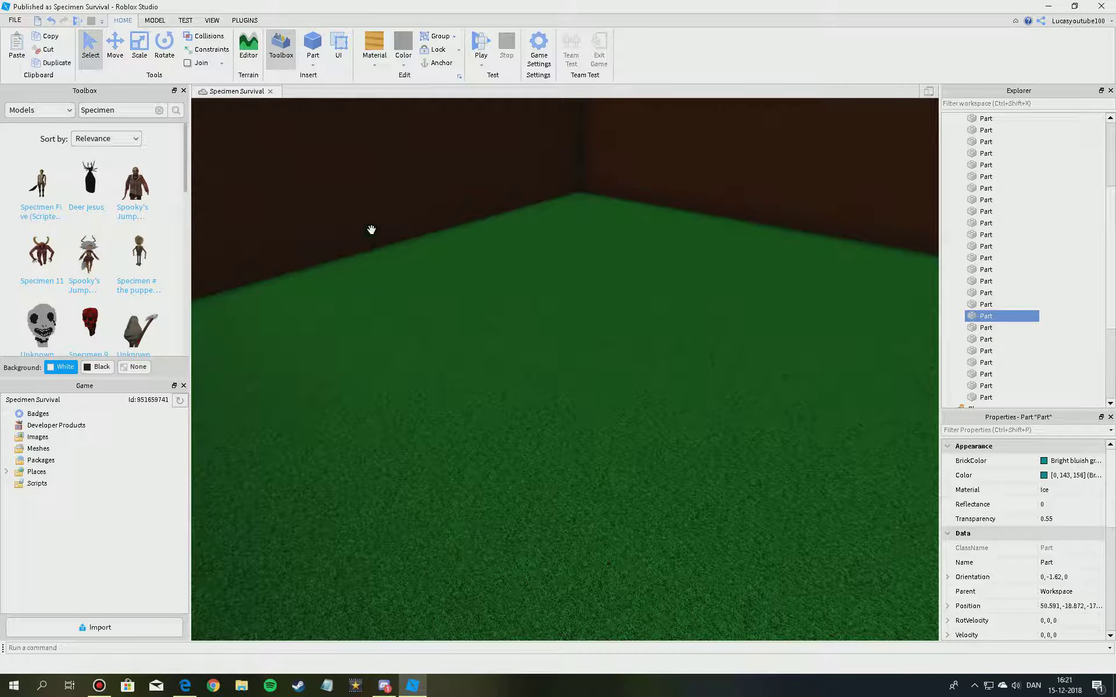
# - Clear the Specimen search in the Toolbox to show the default models
pyautogui.moveTo(374, 217); pyautogui.dragTo(159, 111, button='right')
pyautogui.click(159, 111)
pyautogui.moveTo(249, 190); pyautogui.dragTo(62, 119, button='right')
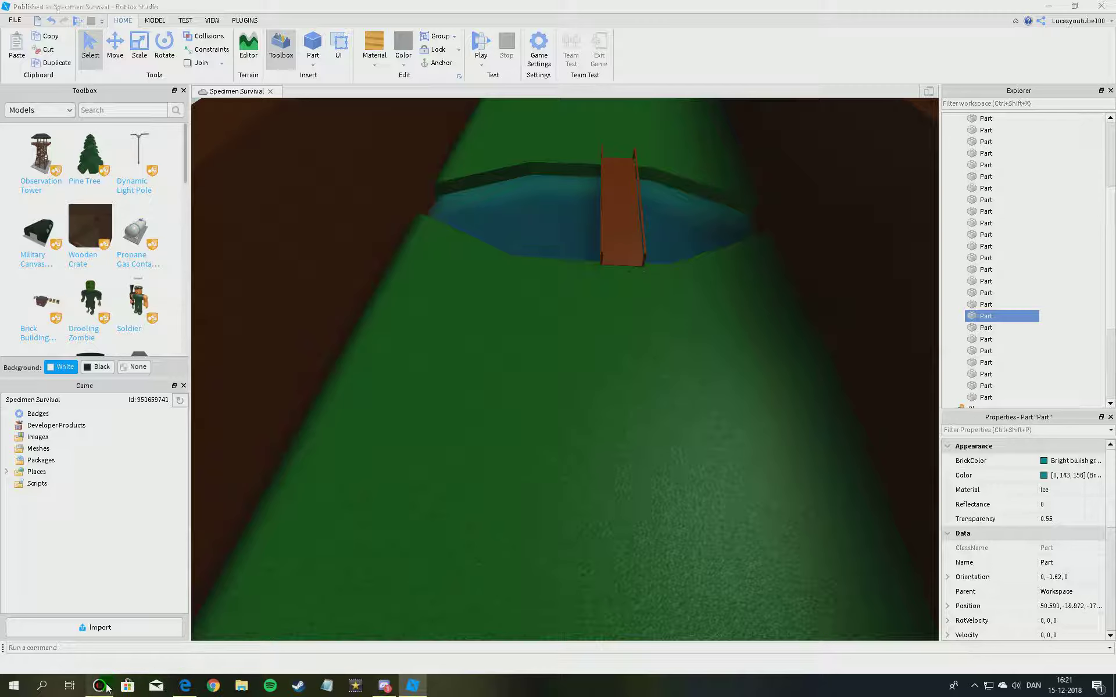
# - Switch to the Edge browser and open youtube.com in a new tab
pyautogui.click(105, 687)
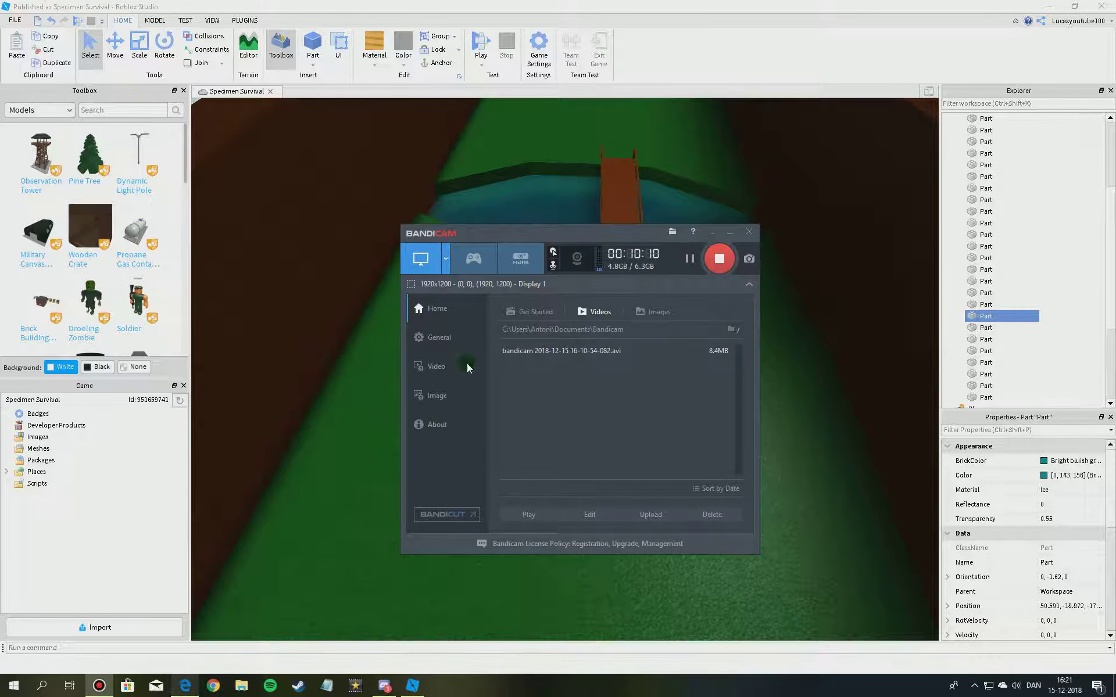
pyautogui.click(185, 689)
pyautogui.click(87, 8)
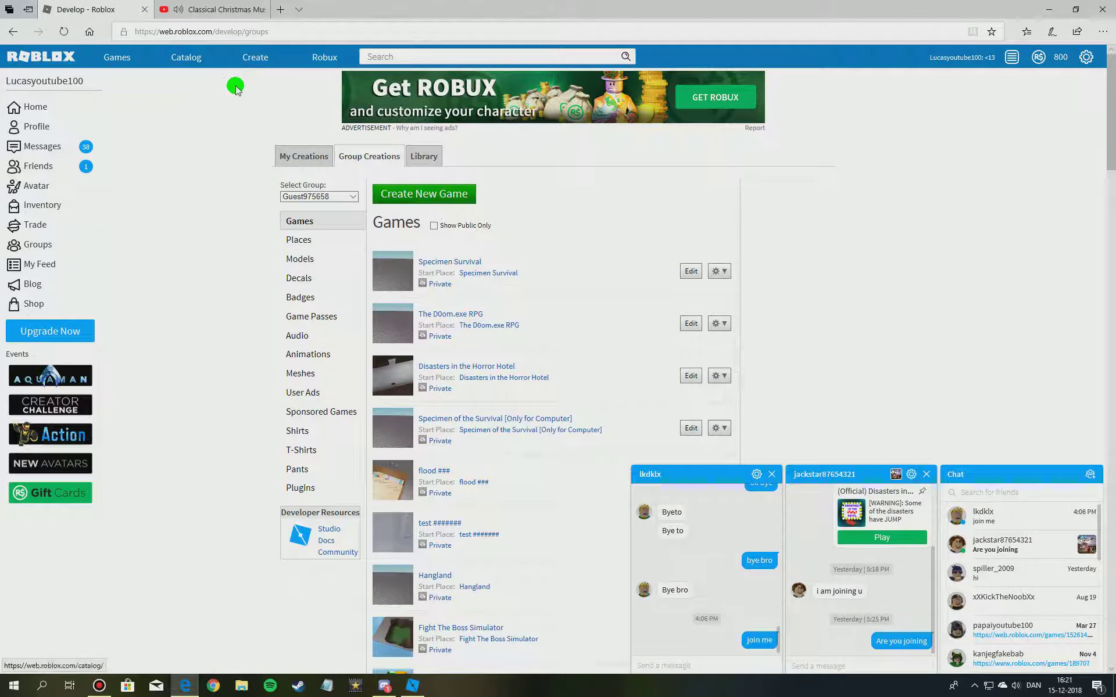
pyautogui.click(283, 8)
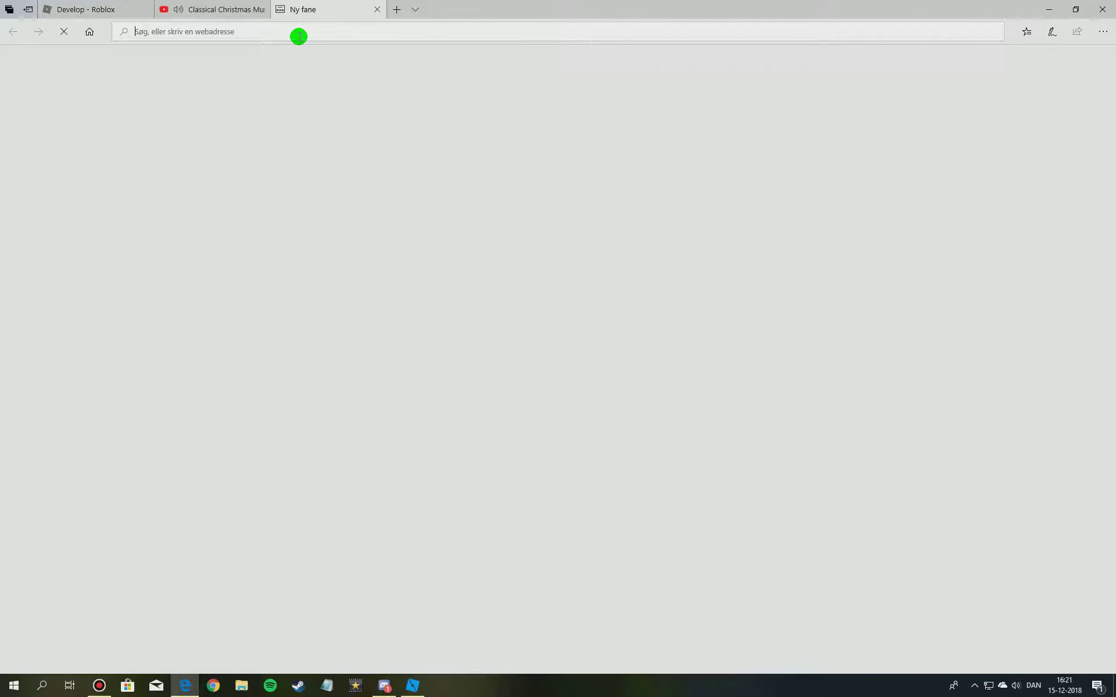
pyautogui.write('youtube.com')
pyautogui.press('Return')
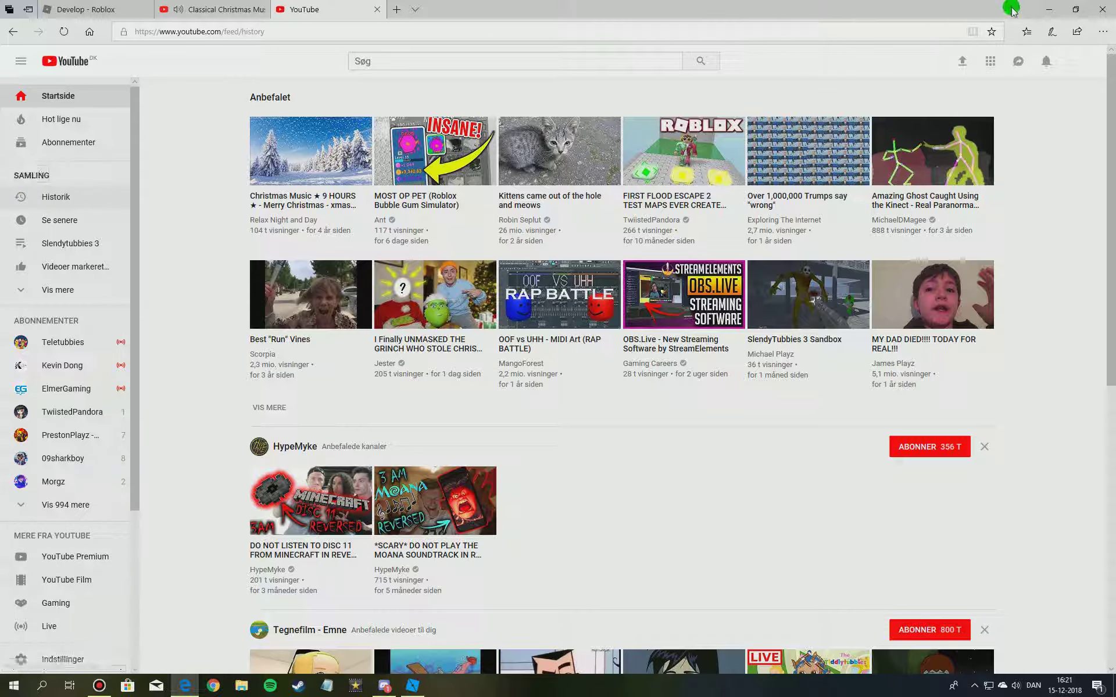
# - Open the signed-in account's own YouTube channel page
pyautogui.click(1087, 59)
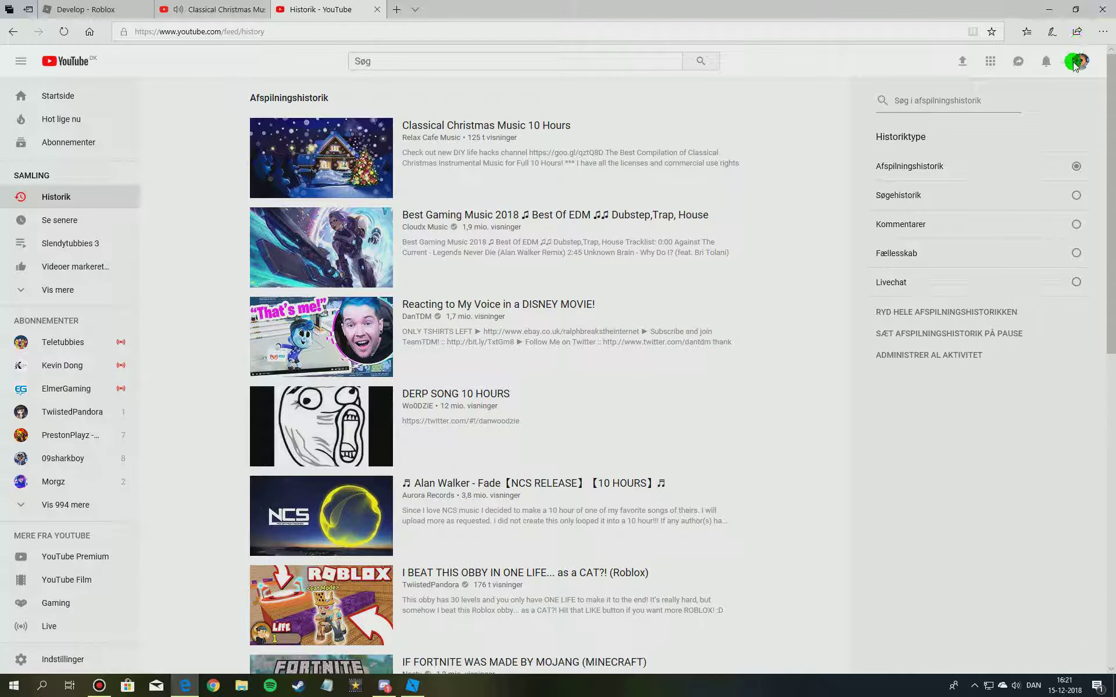
pyautogui.click(1081, 68)
pyautogui.click(982, 134)
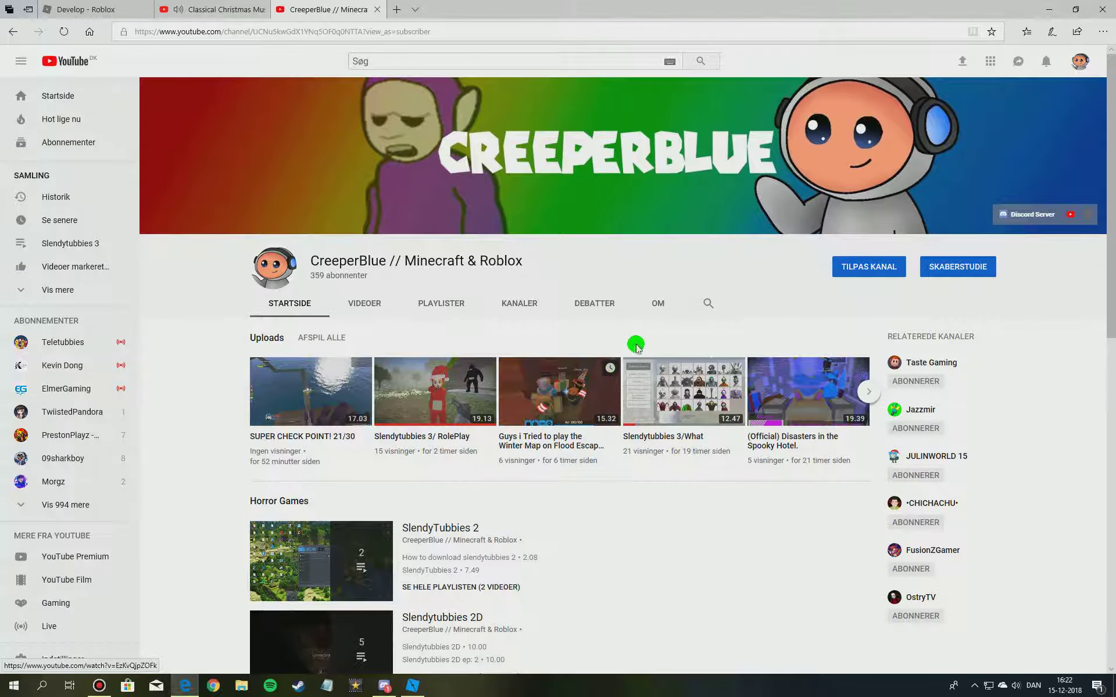
# - Open the video "(Official) Disasters in the Spooky Hotel.", skip to 4:04, and copy the word "Disasters" from its title
pyautogui.click(825, 418)
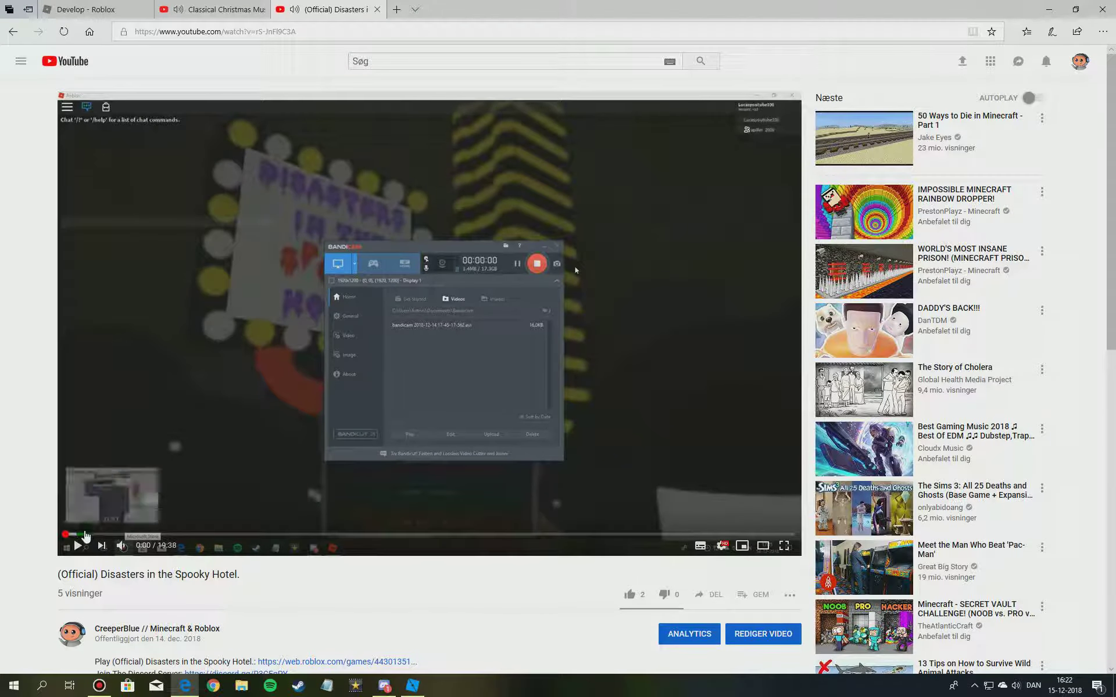
pyautogui.click(216, 535)
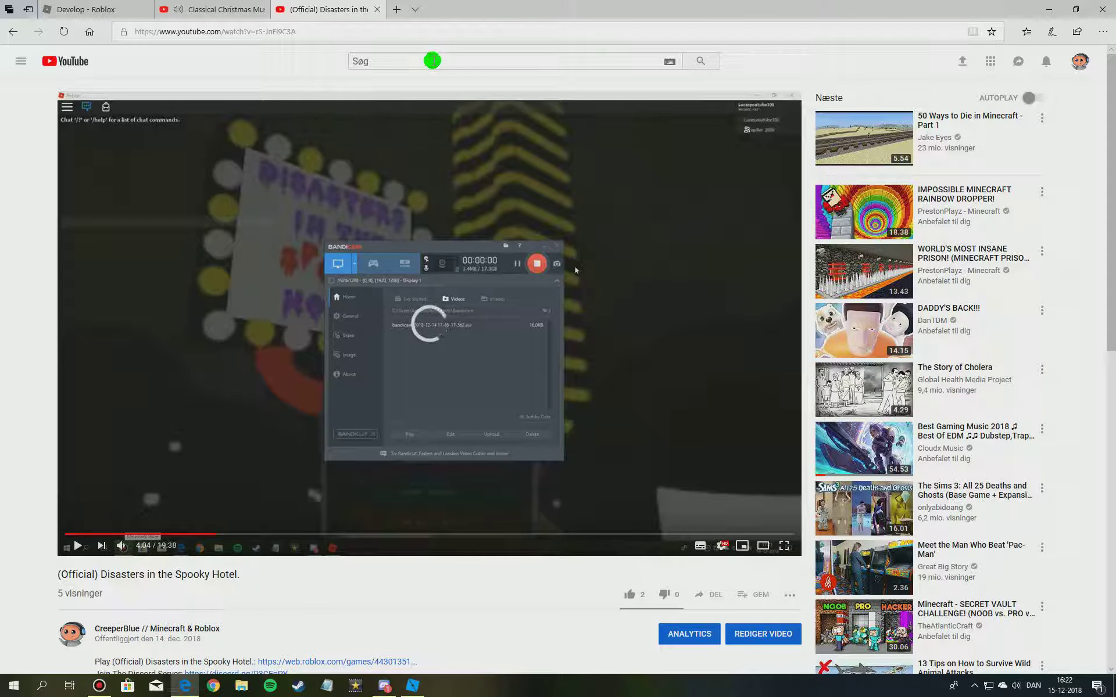
pyautogui.click(433, 60)
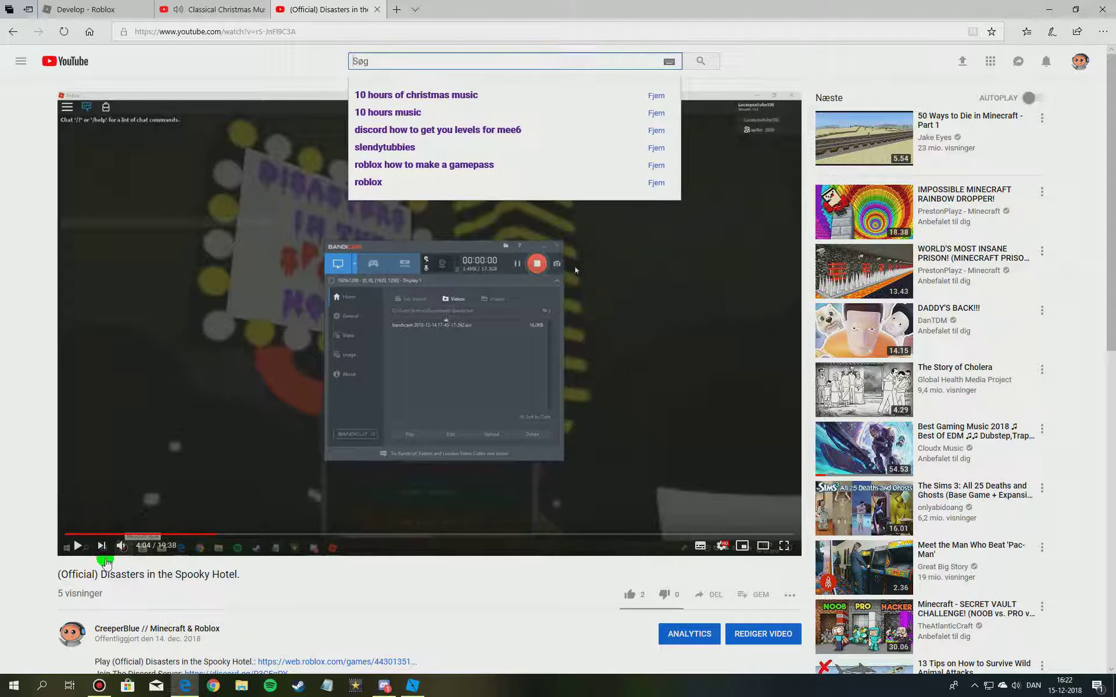
pyautogui.moveTo(106, 574); pyautogui.dragTo(146, 575)
pyautogui.click(136, 574)
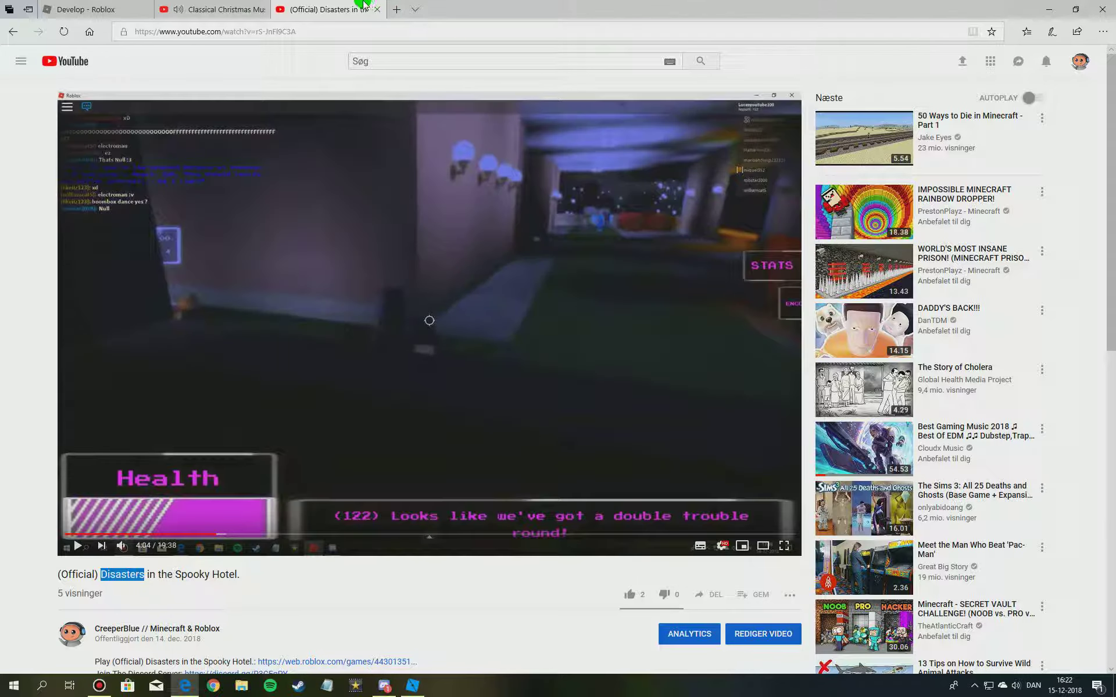
# - Close the video's tab, switch back to Roblox Studio, and search the Toolbox models for "Disasters"
pyautogui.click(382, 10)
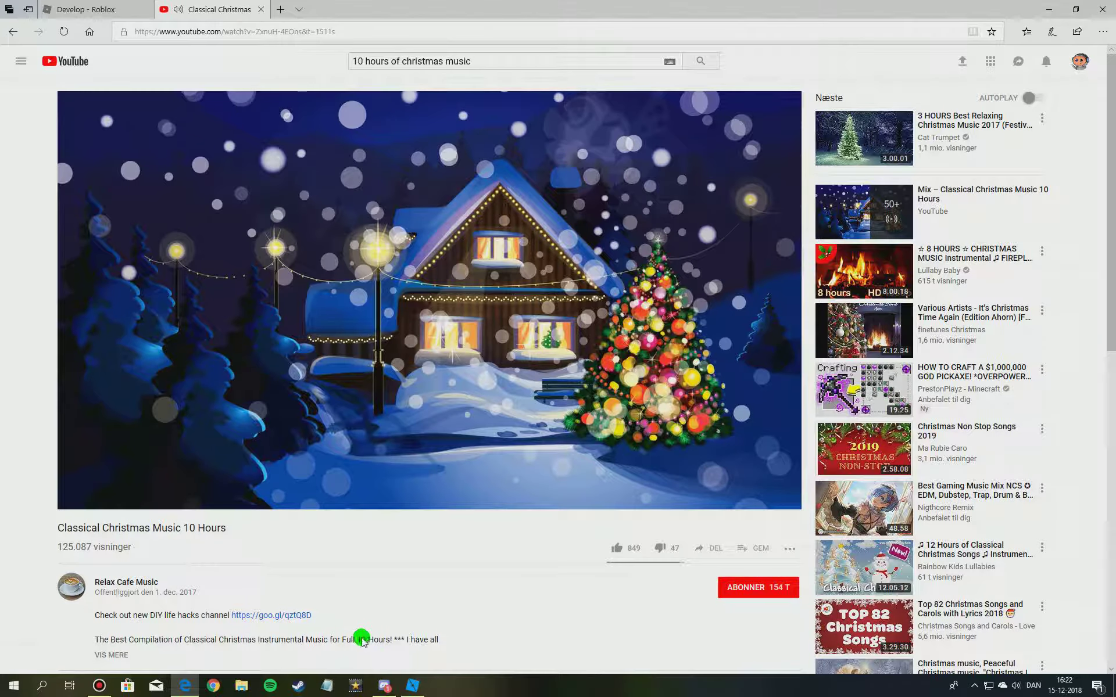
pyautogui.click(99, 687)
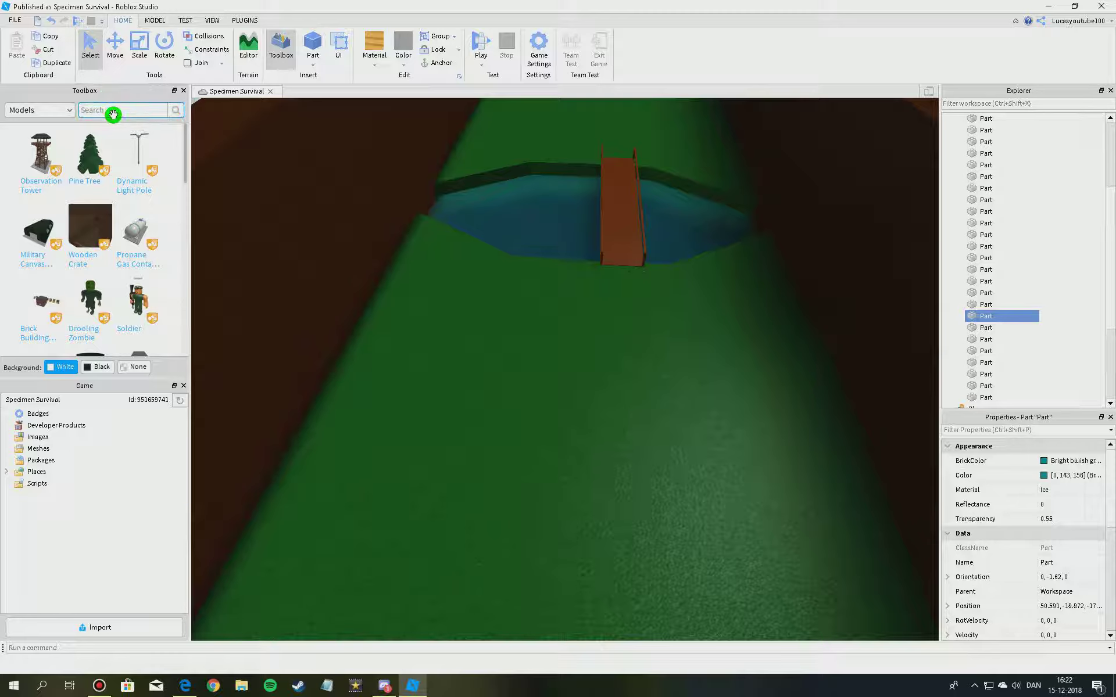
pyautogui.click(180, 111)
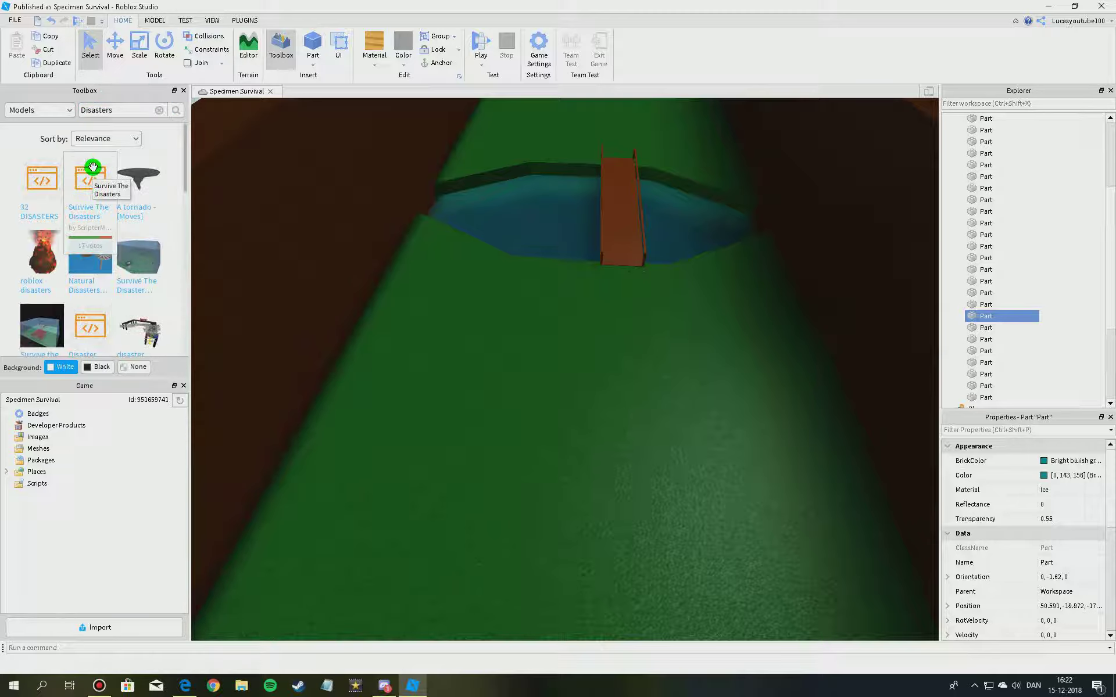
# - Insert the Disaster Kit model beside the walled map and ungroup it into its separate items
pyautogui.scroll(-6, 75, 231)
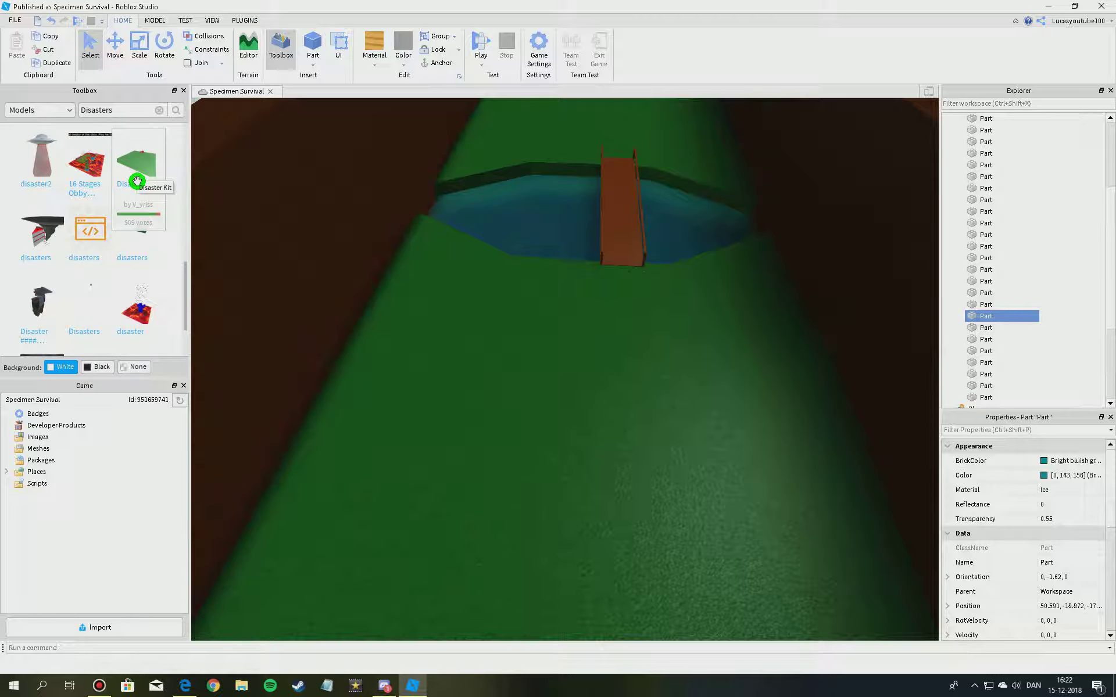
pyautogui.moveTo(594, 295)
pyautogui.mouseDown(button='right')
pyautogui.moveTo(599, 304)
pyautogui.moveTo(557, 169)
pyautogui.moveTo(569, 150)
pyautogui.moveTo(577, 295)
pyautogui.moveTo(588, 281)
pyautogui.moveTo(612, 388)
pyautogui.mouseUp(button='right')
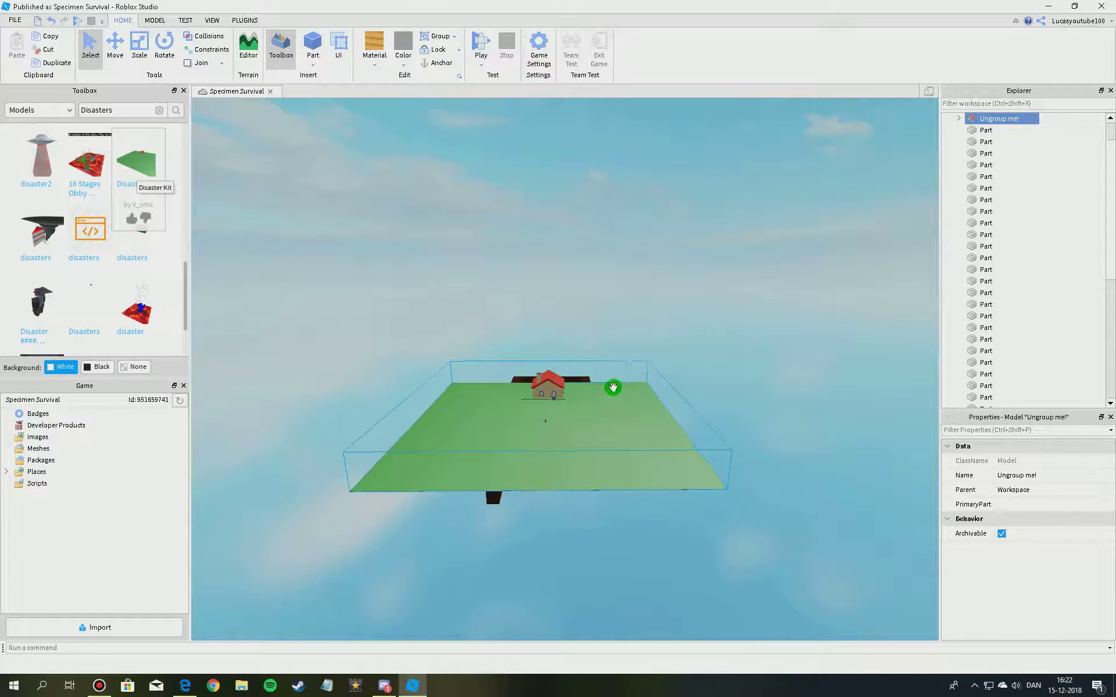
pyautogui.moveTo(534, 450); pyautogui.dragTo(551, 351)
pyautogui.press('w')
pyautogui.press('a')
pyautogui.moveTo(551, 350); pyautogui.dragTo(559, 303, button='right')
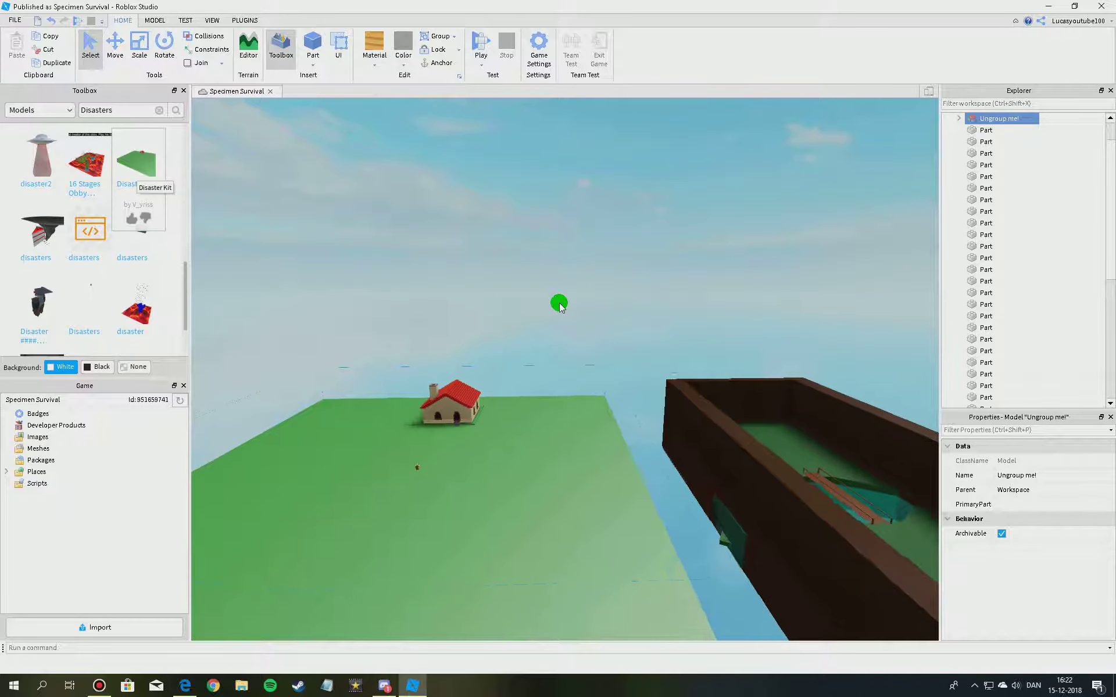
pyautogui.press('a')
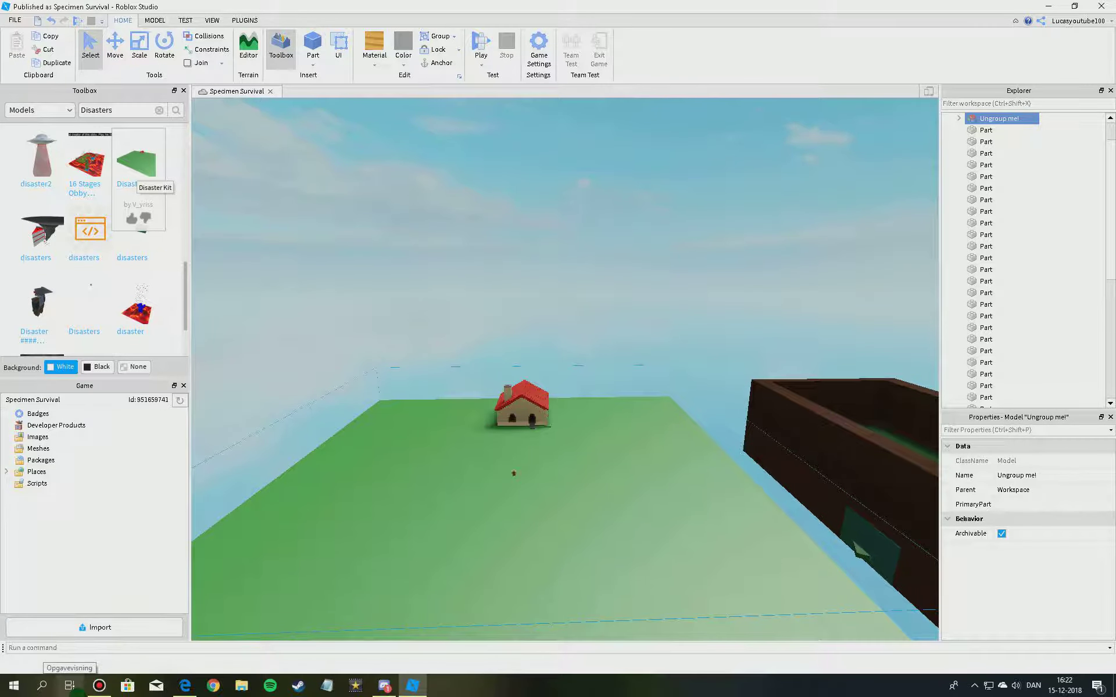
pyautogui.press('a')
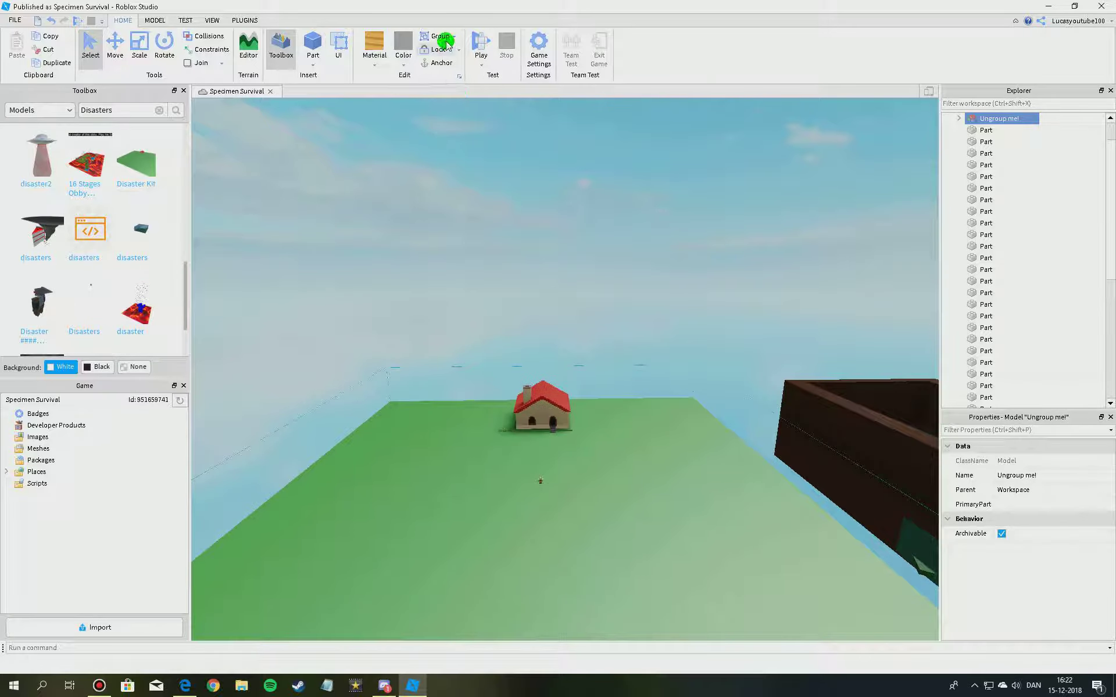
pyautogui.click(453, 63)
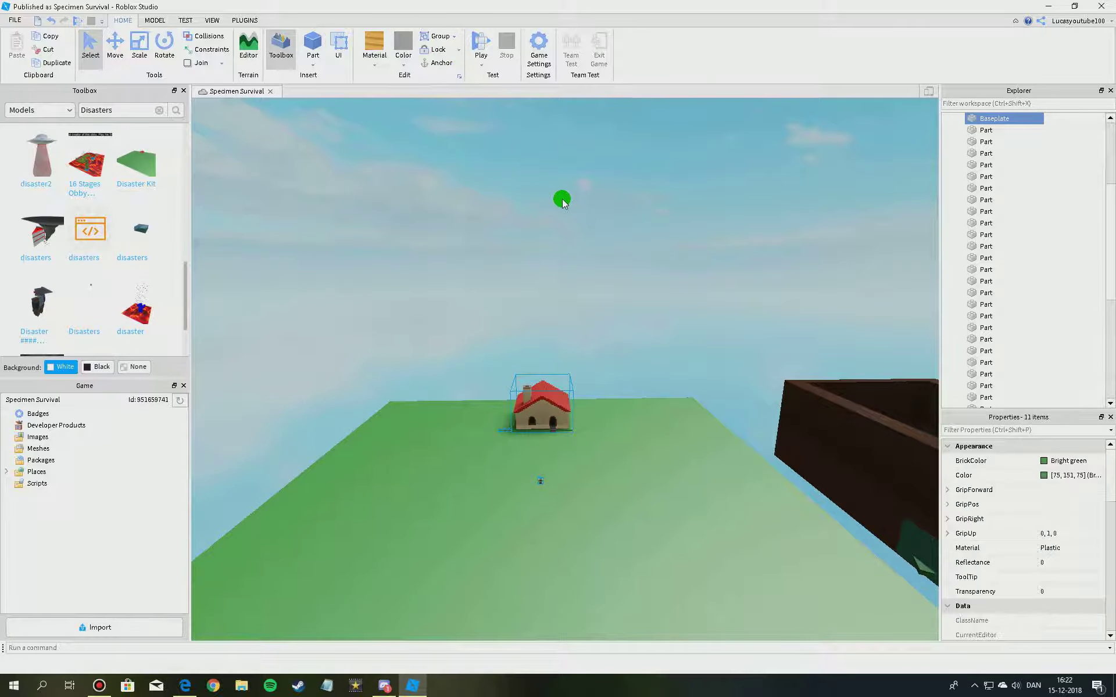
pyautogui.click(561, 228)
# - Delete the kit's House, Zombie and Noob models from the green baseplate
pyautogui.press('w')
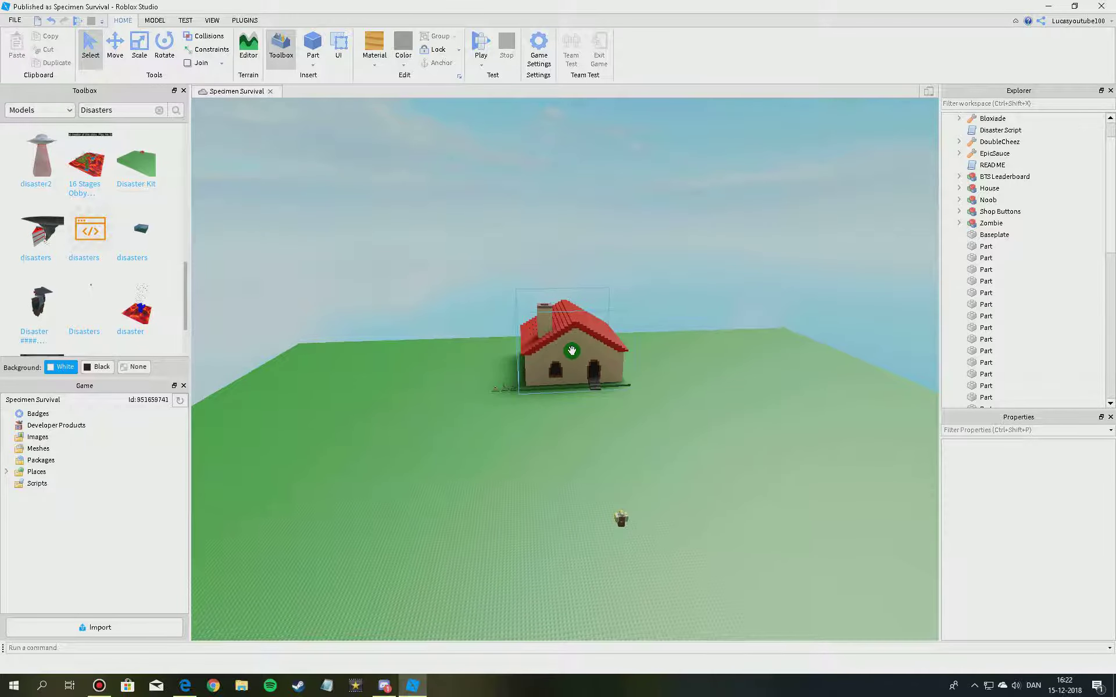
pyautogui.click(567, 351)
pyautogui.press('Delete')
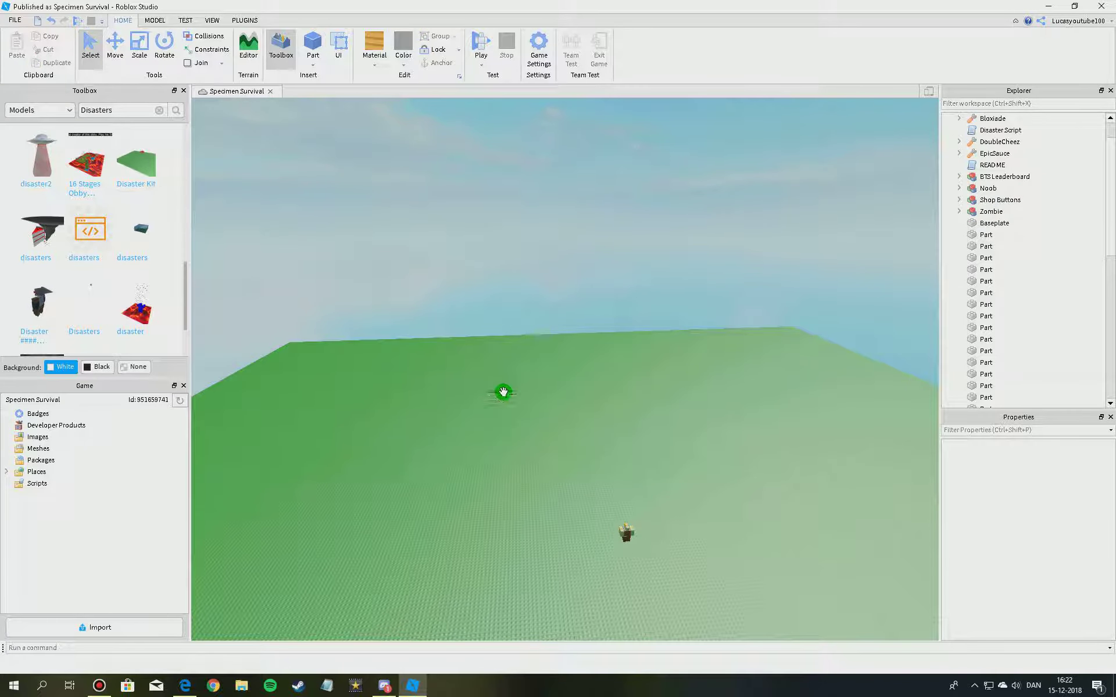
pyautogui.click(625, 534)
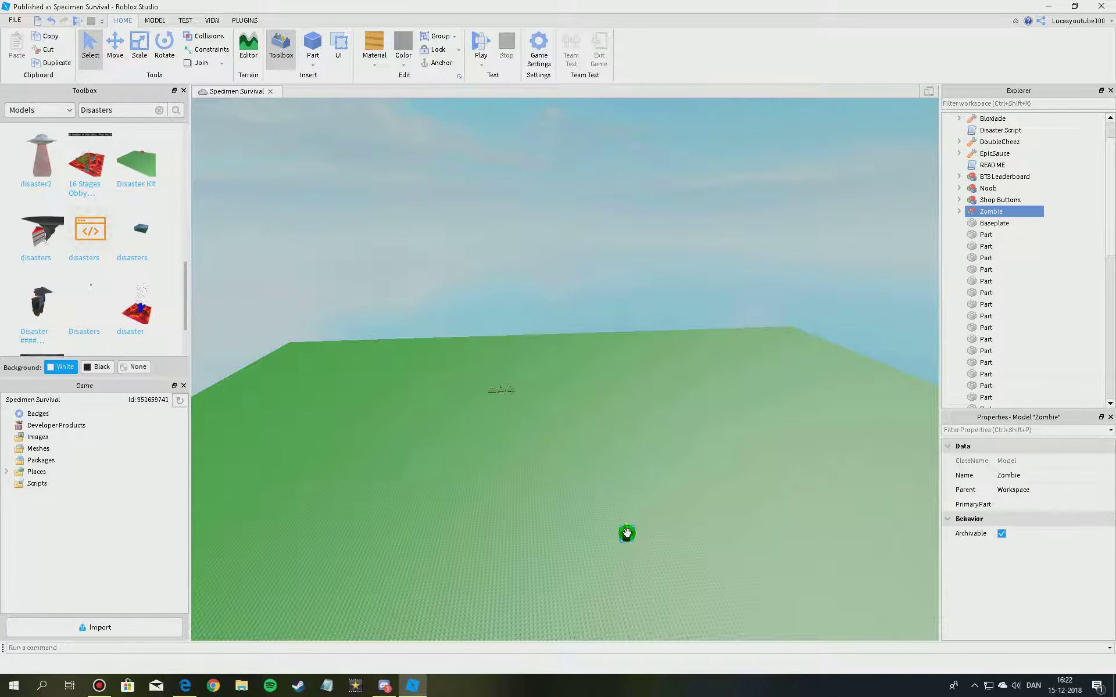
pyautogui.press('Delete')
pyautogui.click(626, 532)
pyautogui.press('Delete')
# - Move the kit's Bloxiade, DoubleCheez and EpicSauce tools from Workspace into Lighting
pyautogui.press('w')
pyautogui.moveTo(550, 418); pyautogui.dragTo(570, 498, button='right')
pyautogui.press('w')
pyautogui.click(590, 413)
pyautogui.press('w')
pyautogui.click(478, 288)
pyautogui.moveTo(478, 288); pyautogui.dragTo(568, 346, button='right')
pyautogui.press('w')
pyautogui.press('w')
pyautogui.scroll(1, 1068, 144)
pyautogui.click(991, 153)
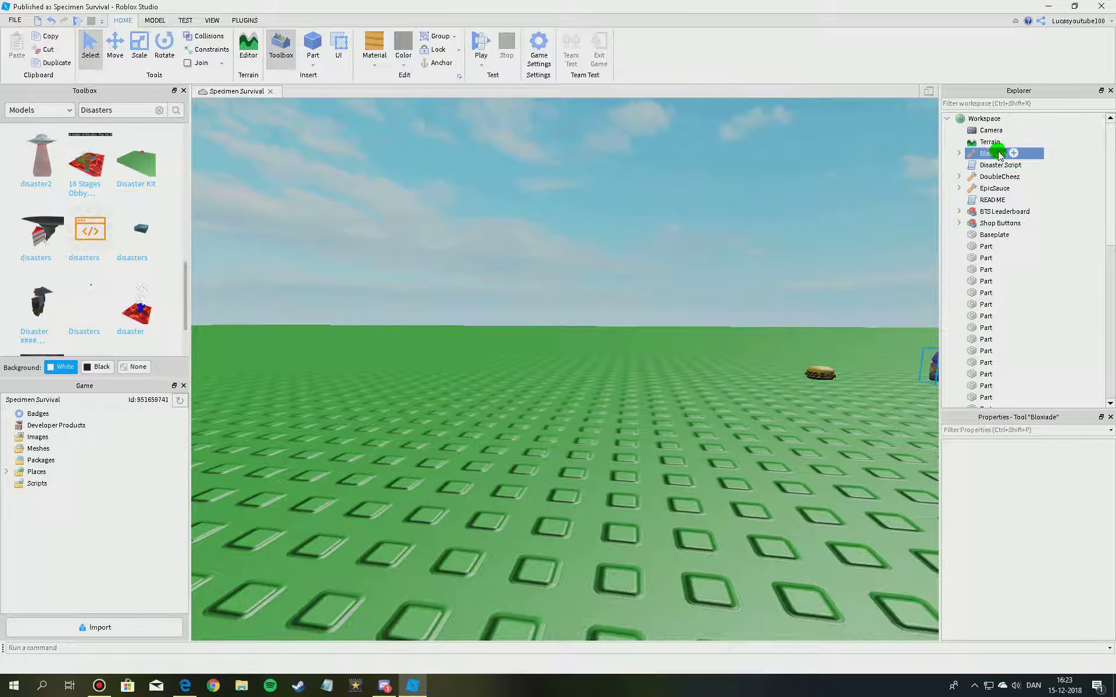
pyautogui.moveTo(995, 189); pyautogui.dragTo(1012, 282)
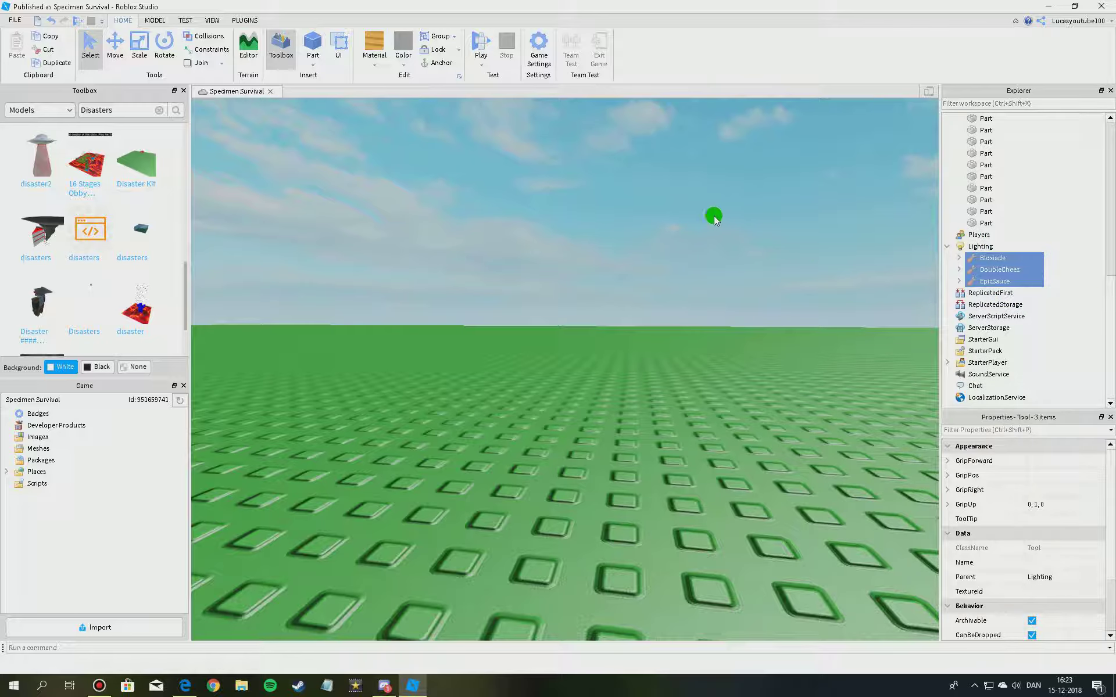
# - Delete the kit's large green Baseplate beside the walled map
pyautogui.click(764, 206)
pyautogui.moveTo(764, 205); pyautogui.dragTo(738, 272, button='right')
pyautogui.click(738, 272)
pyautogui.press('Delete')
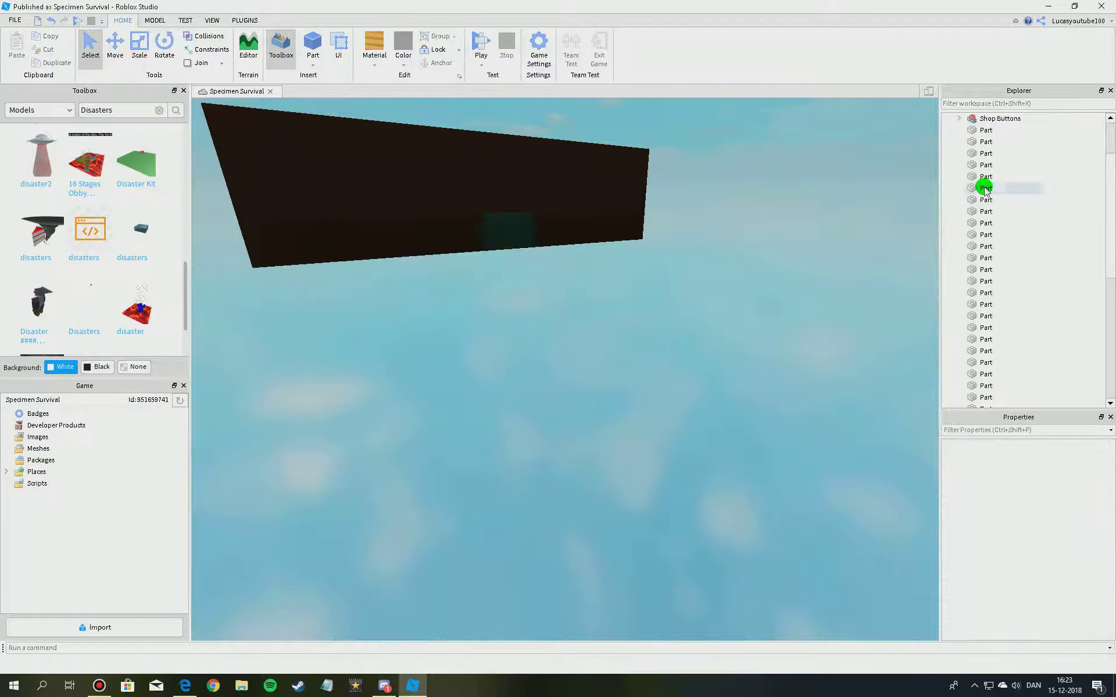
pyautogui.moveTo(712, 197); pyautogui.dragTo(707, 207, button='right')
pyautogui.press('w')
# - Show My Models in the Toolbox and insert the Mining Simulator Shop model into the map
pyautogui.click(31, 111)
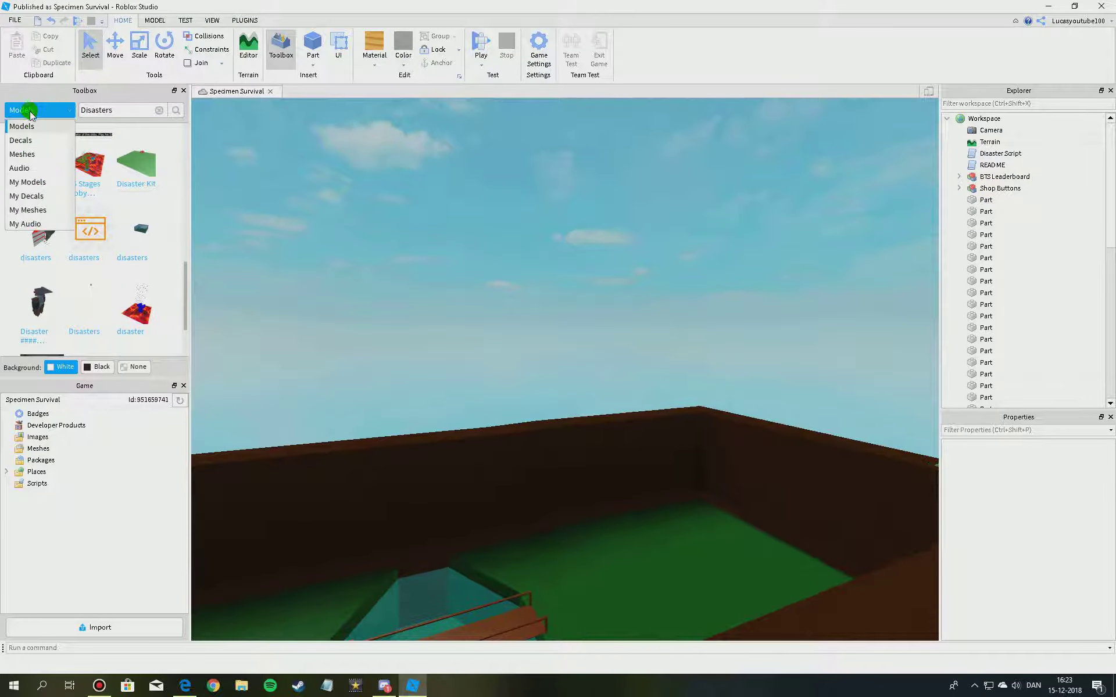
pyautogui.click(41, 184)
pyautogui.moveTo(232, 187); pyautogui.dragTo(381, 227, button='right')
pyautogui.press('a')
pyautogui.press('w')
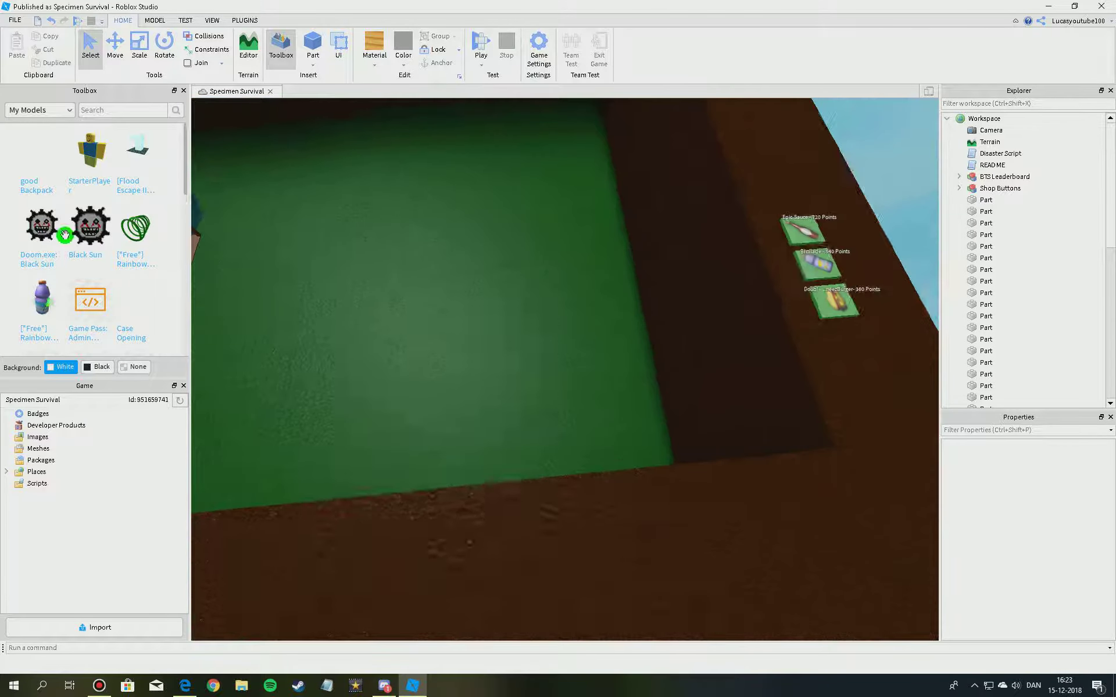
pyautogui.scroll(-3, 42, 246)
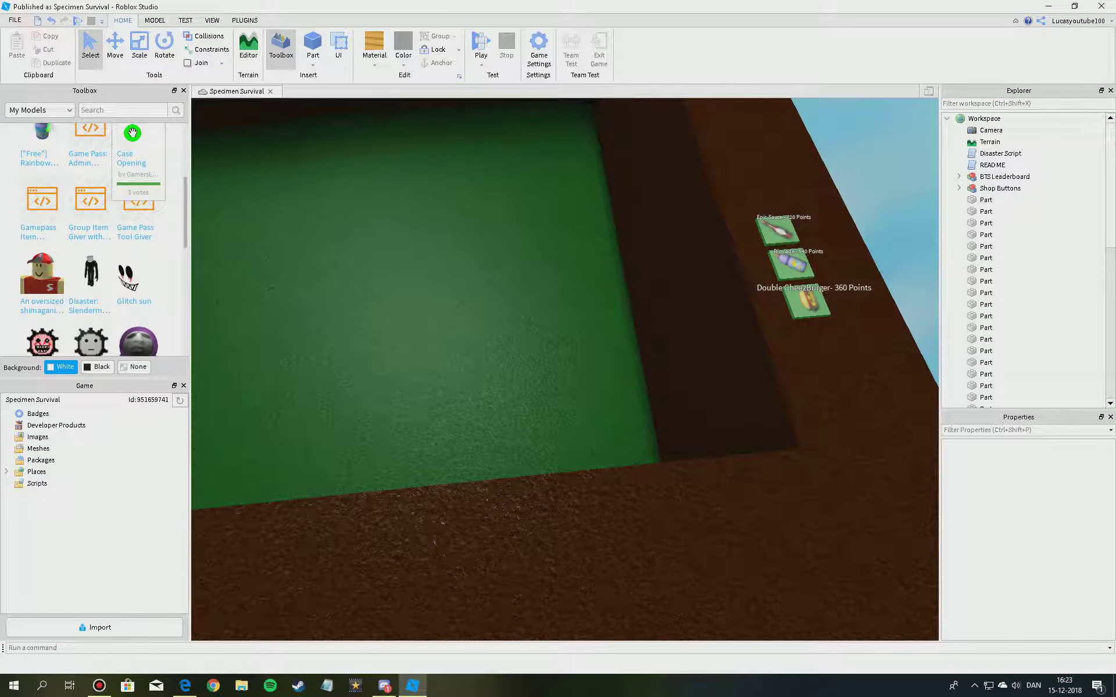
pyautogui.scroll(-6, 104, 232)
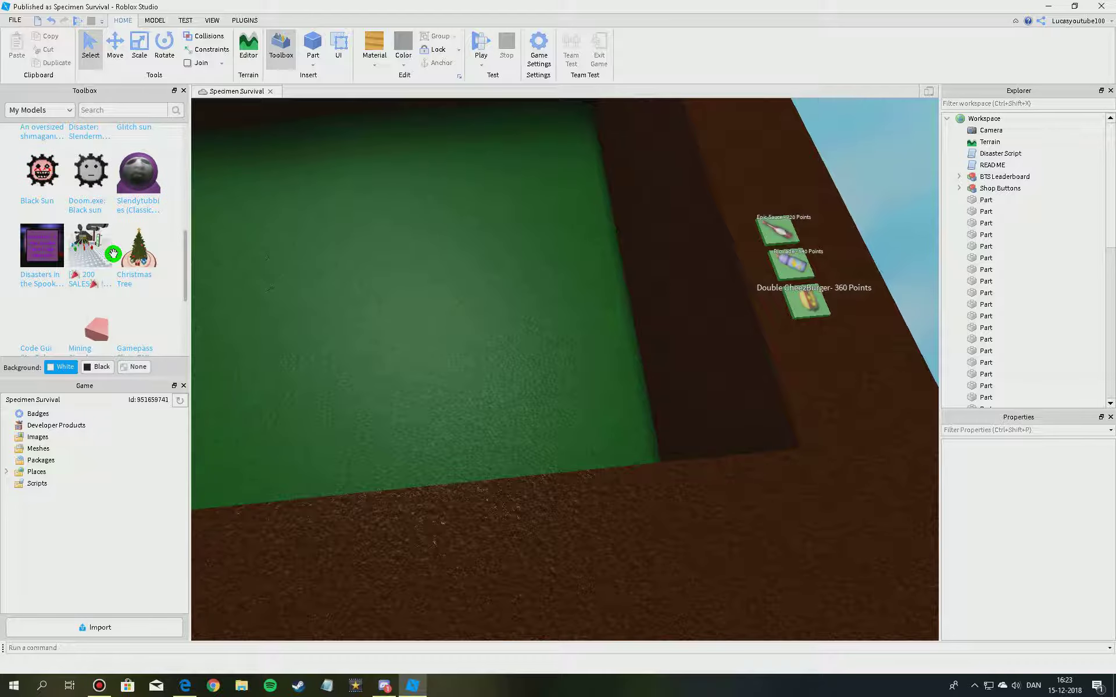
pyautogui.click(97, 236)
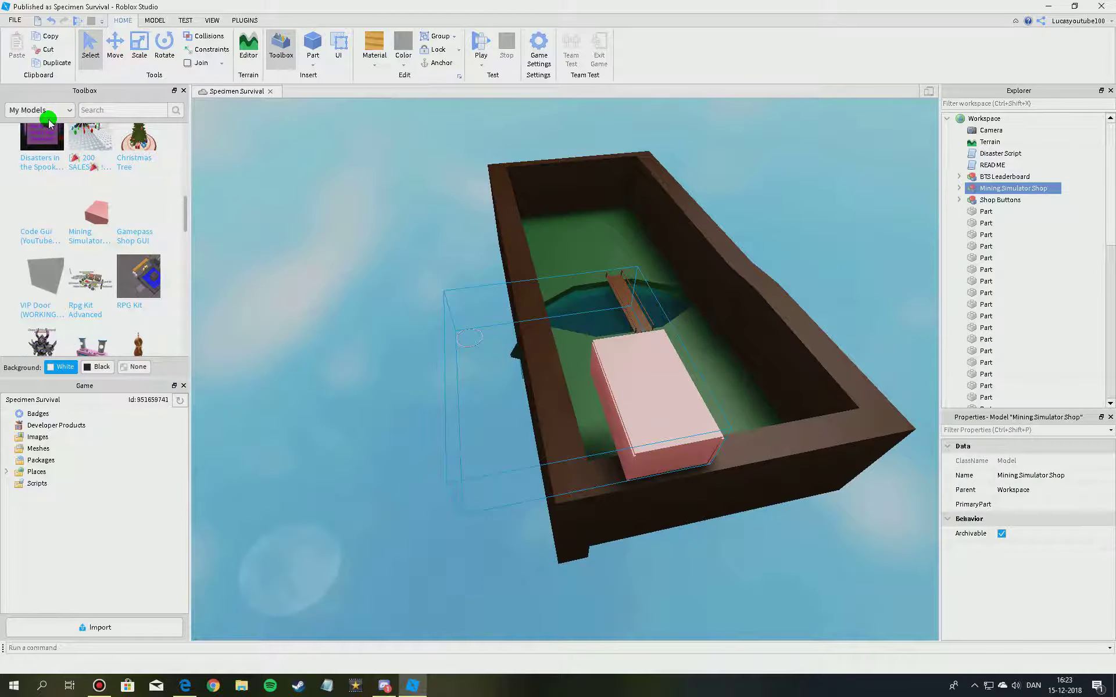
# - Return the Toolbox to the general Models category and rename the Mining Simulator Shop model as ","
pyautogui.click(50, 109)
pyautogui.click(26, 126)
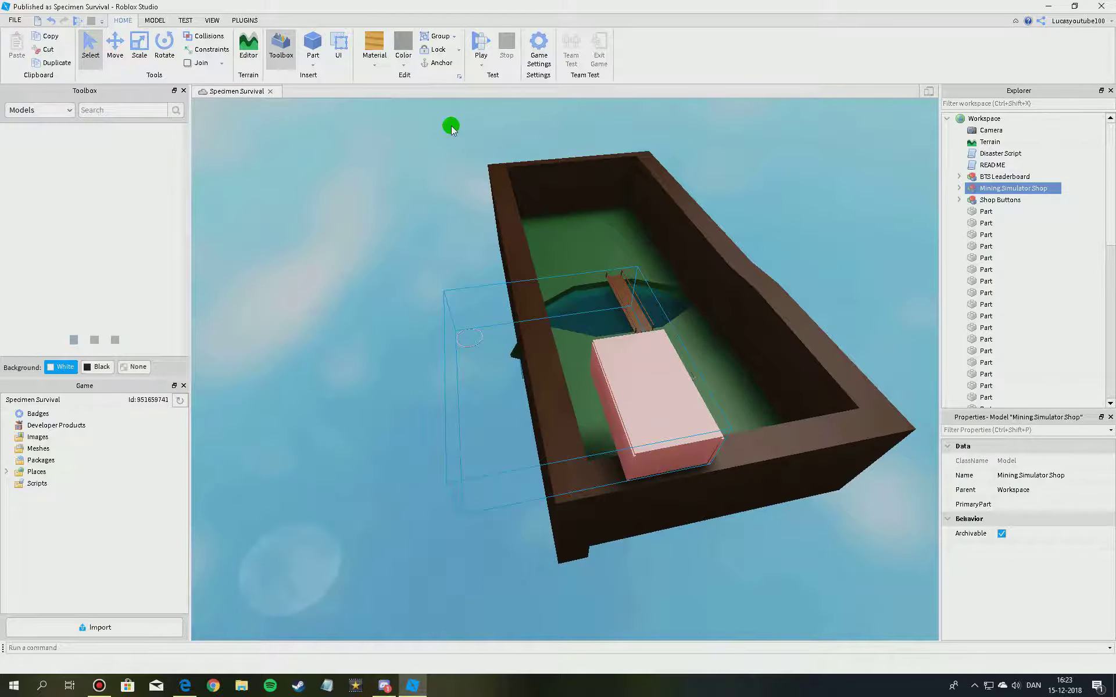
pyautogui.doubleClick(1022, 188)
pyautogui.click(1050, 477)
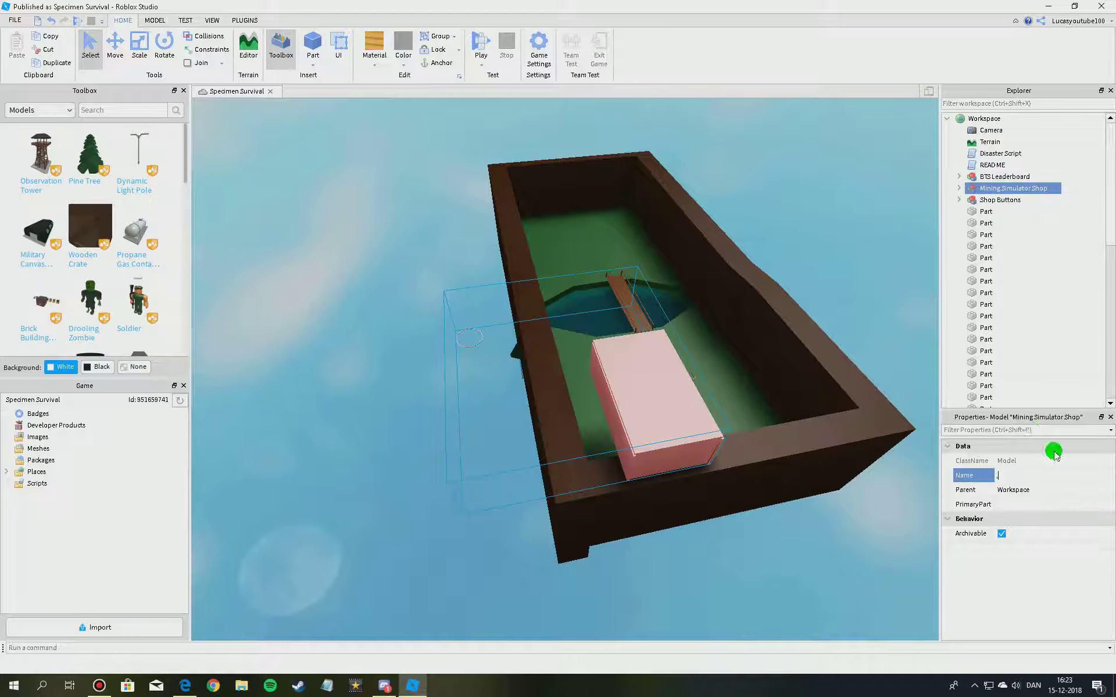
pyautogui.write(',')
pyautogui.press('Return')
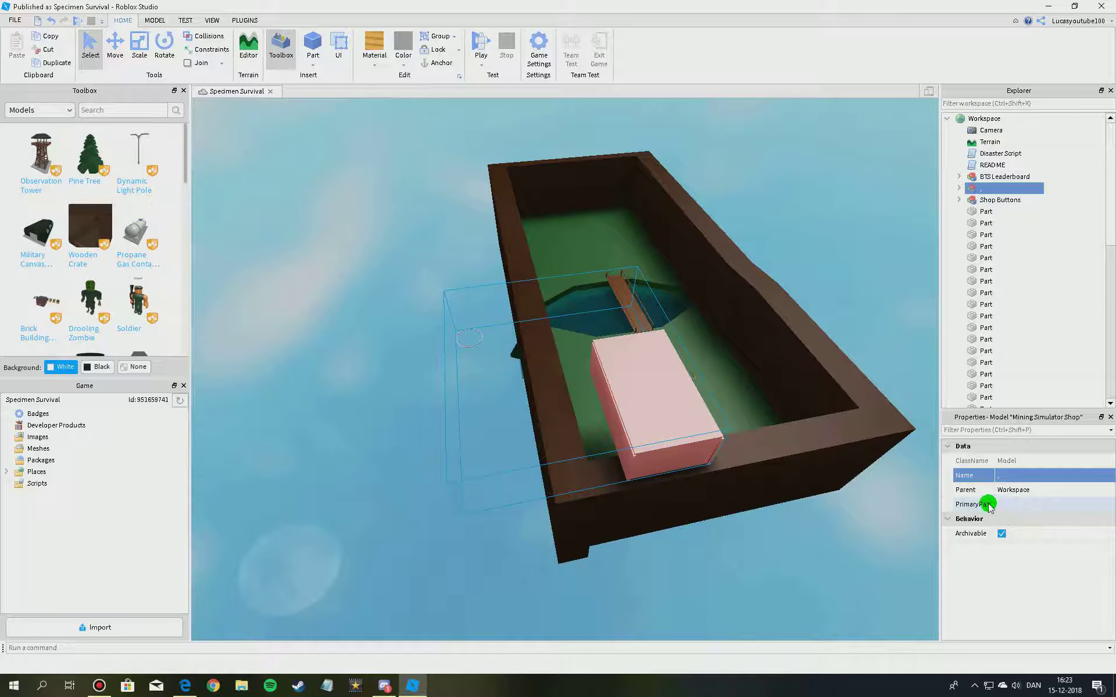
# - Move the shop kit's Tools folder, ShopBuy and TriggerCam into ReplicatedStorage and delete their emptied group
pyautogui.click(962, 188)
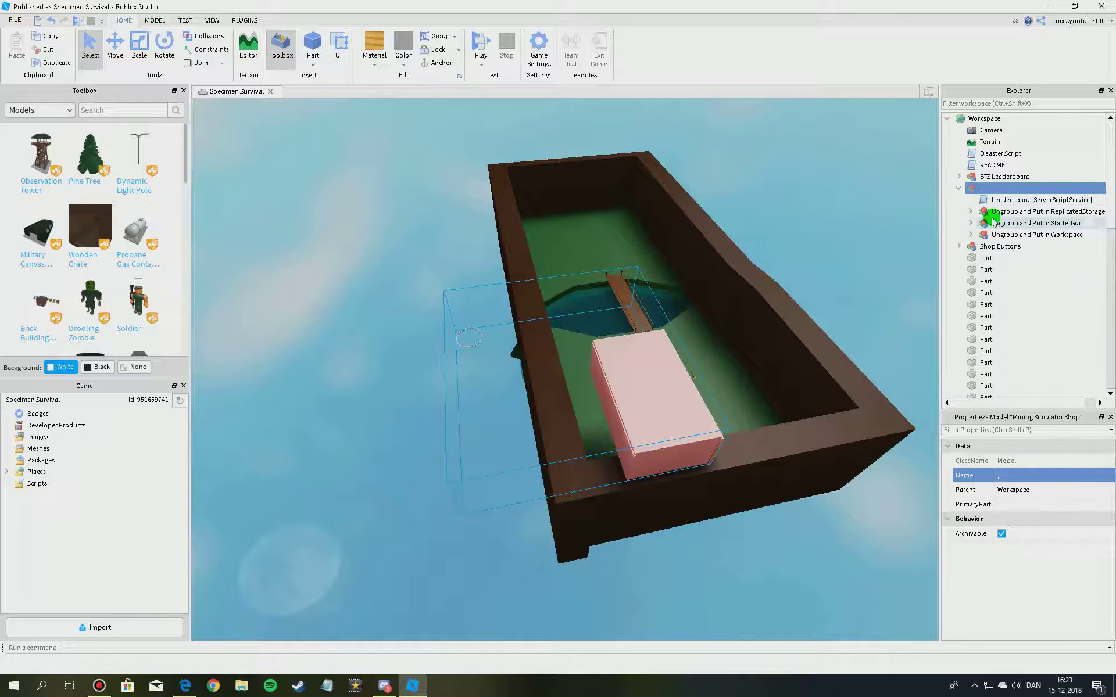
pyautogui.click(991, 212)
pyautogui.click(960, 212)
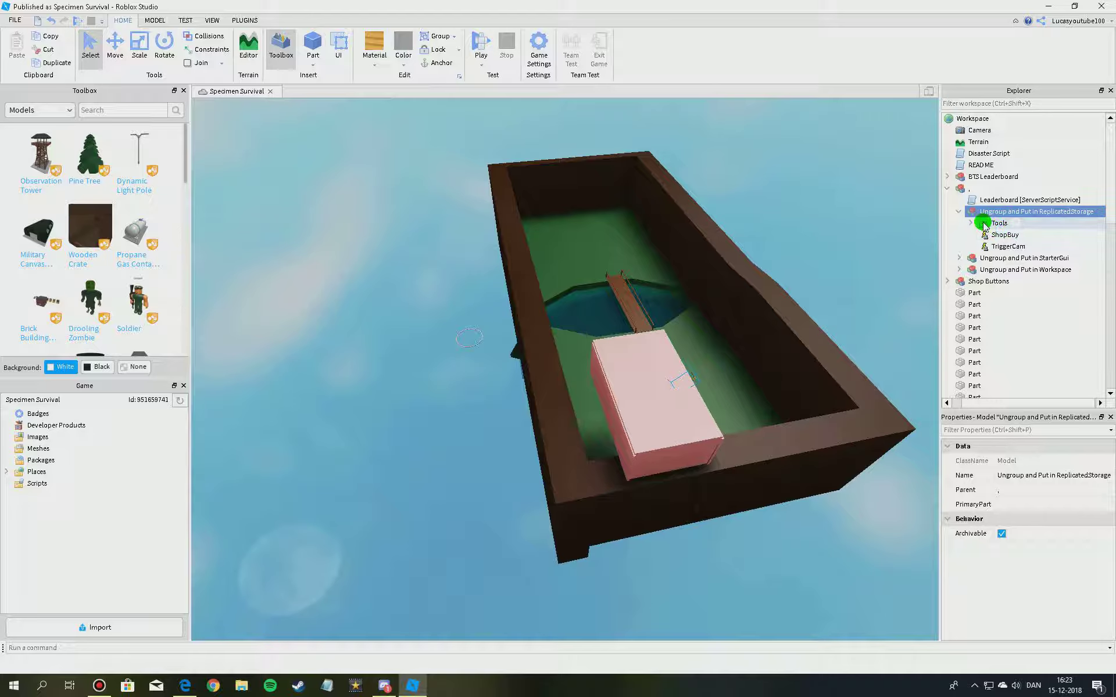
pyautogui.moveTo(1099, 226); pyautogui.dragTo(1052, 294)
pyautogui.scroll(-13, 1099, 293)
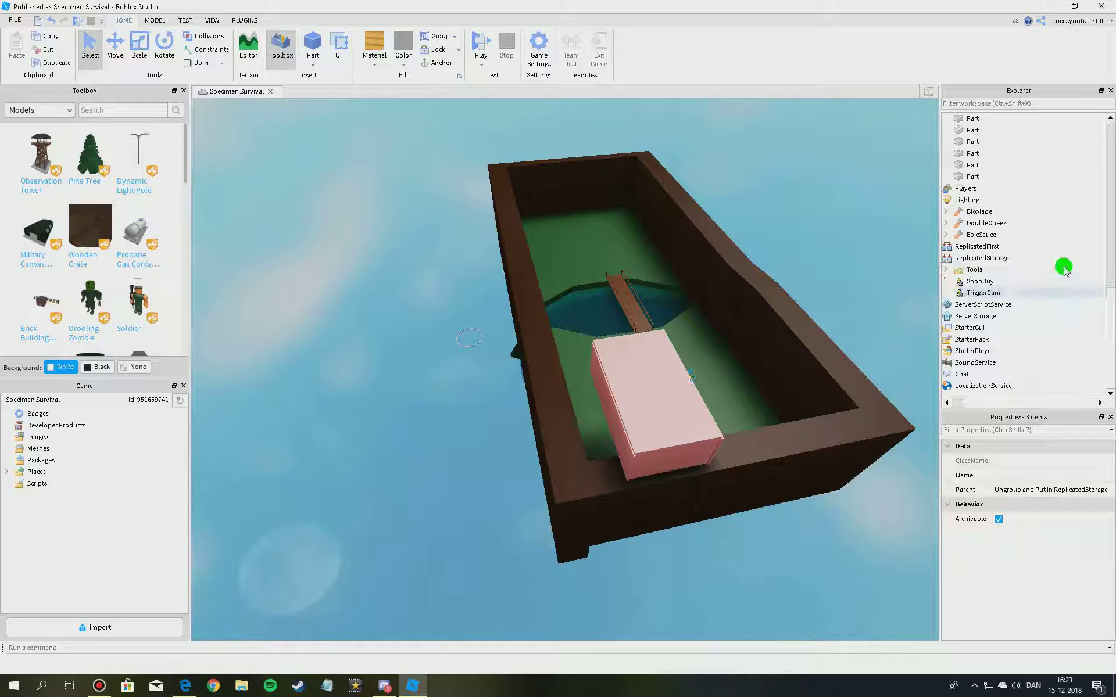
pyautogui.scroll(6, 1039, 219)
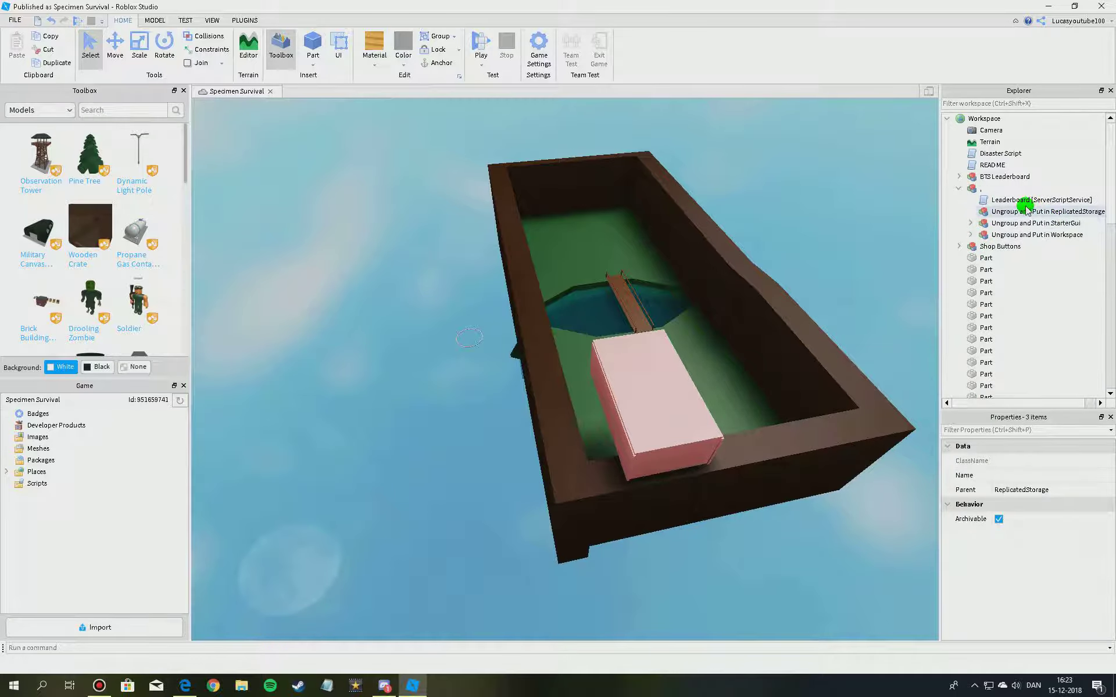
pyautogui.click(1026, 211)
pyautogui.press('Delete')
# - Move the shop kit's Open and Shop interface objects into StarterGui and delete their emptied group
pyautogui.click(1014, 212)
pyautogui.click(969, 211)
pyautogui.moveTo(1074, 219); pyautogui.dragTo(1010, 326)
pyautogui.scroll(-12, 1045, 303)
pyautogui.scroll(12, 1016, 232)
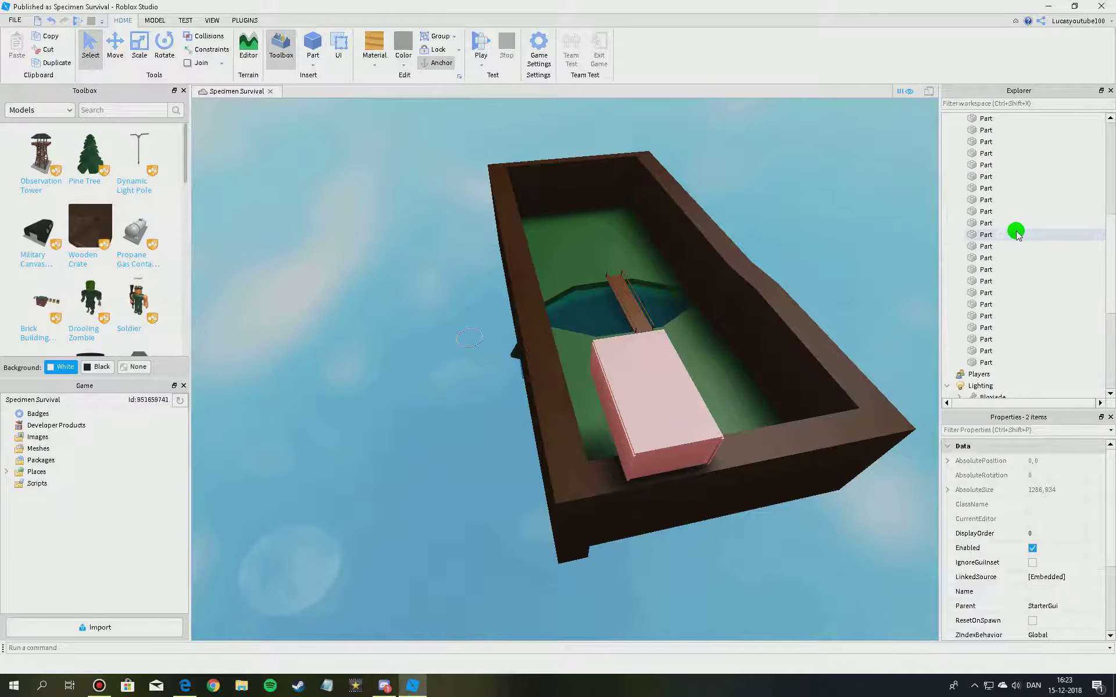
pyautogui.click(982, 212)
pyautogui.press('Delete')
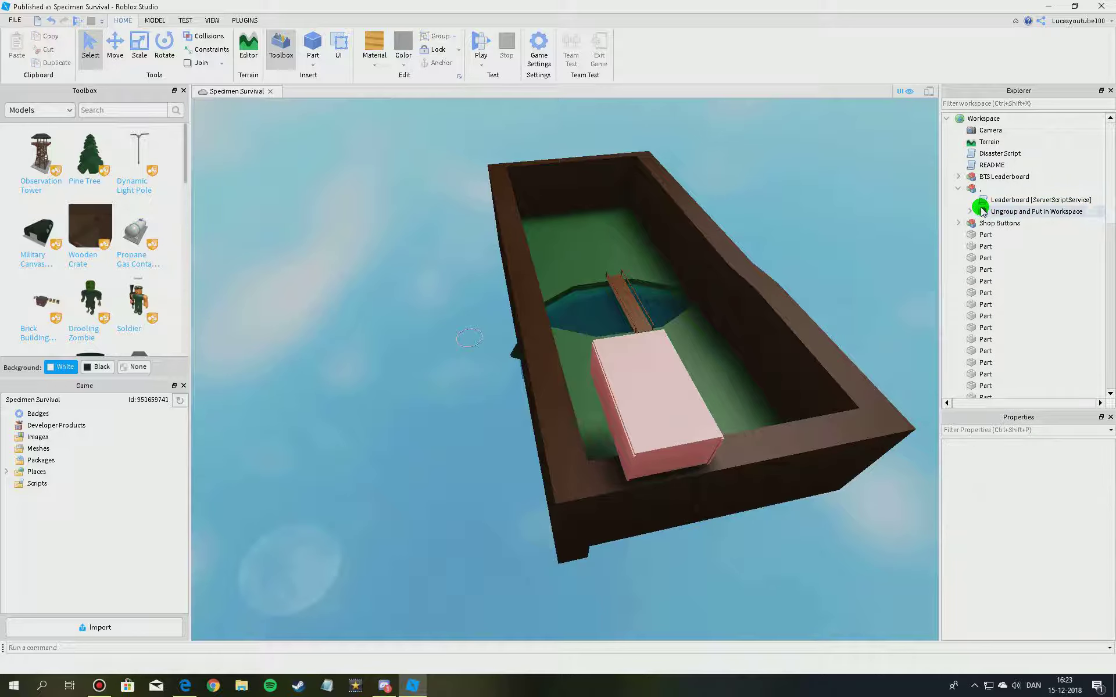
# - Move the kit's Union, BuyScript and Shop directly into Workspace and its Leaderboard script into ServerScriptService
pyautogui.click(969, 212)
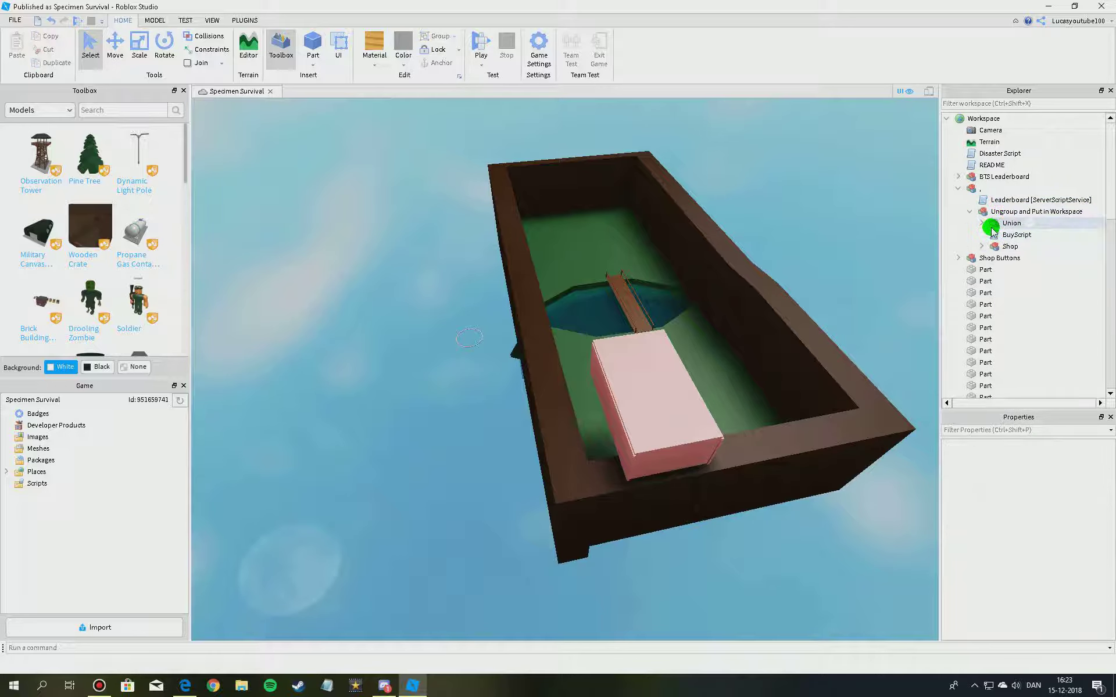
pyautogui.click(1085, 223)
pyautogui.keyDown('shift'); pyautogui.click(1051, 235); pyautogui.keyUp('shift')
pyautogui.moveTo(1005, 235); pyautogui.dragTo(983, 118)
pyautogui.moveTo(988, 228); pyautogui.dragTo(1032, 283)
pyautogui.scroll(10, 1023, 226)
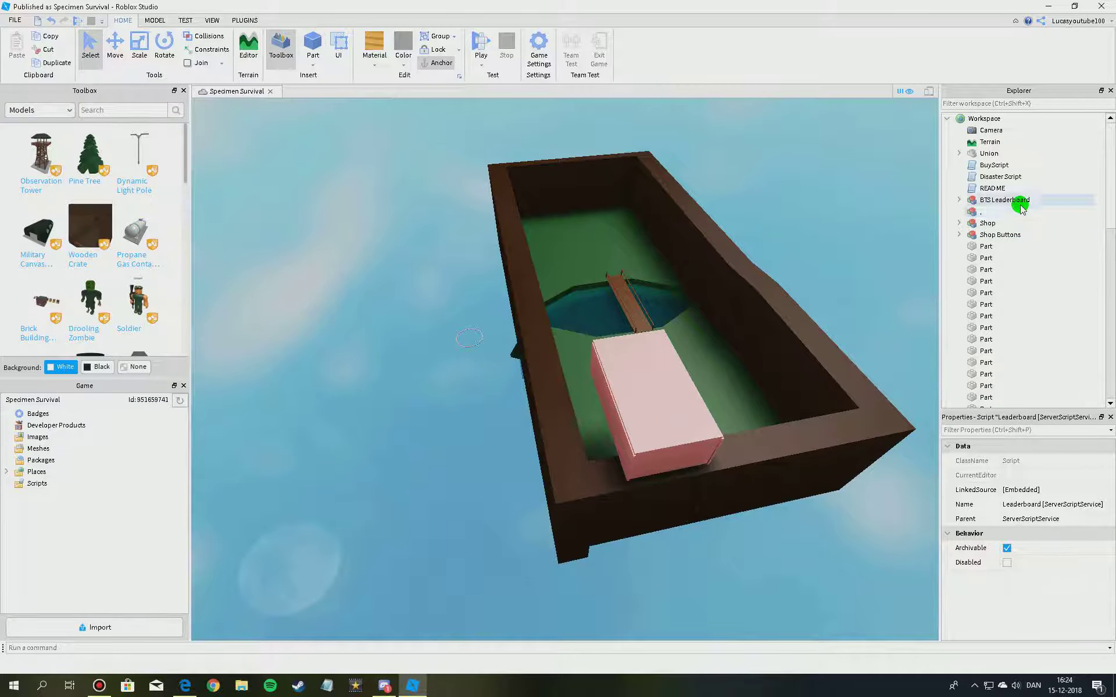
# - Move the pink Shop building out of the walled map to a spot outside its walls
pyautogui.moveTo(672, 366); pyautogui.dragTo(457, 416)
pyautogui.moveTo(457, 416); pyautogui.dragTo(434, 404, button='right')
pyautogui.press('w')
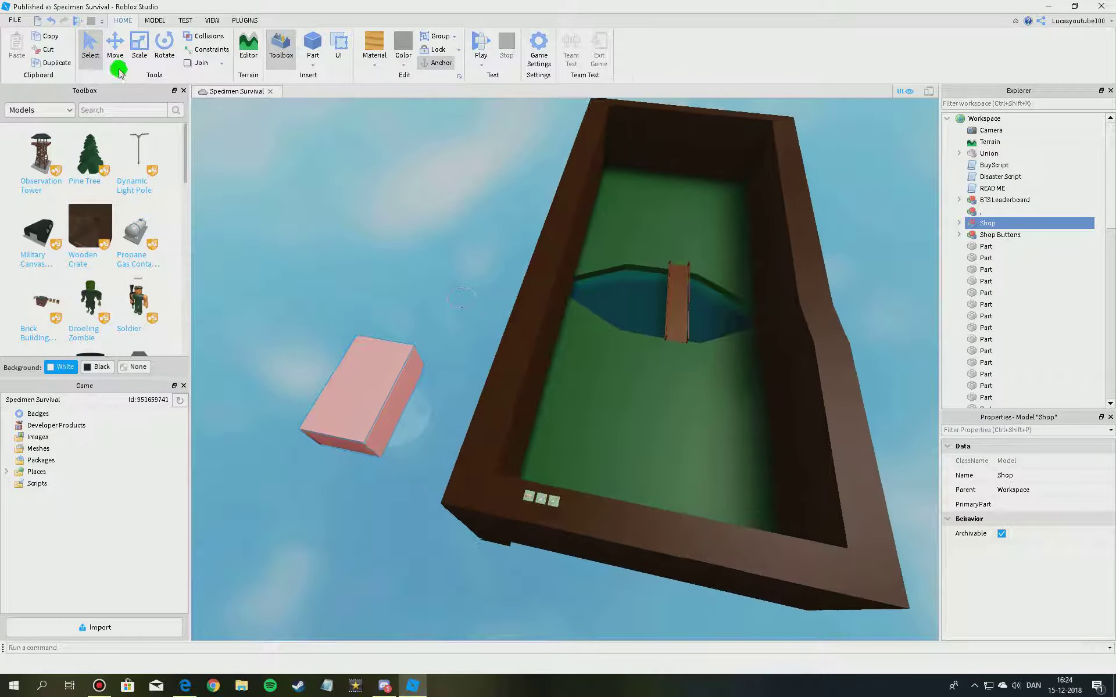
pyautogui.click(113, 46)
pyautogui.moveTo(269, 365); pyautogui.dragTo(503, 463)
# - Insert an anchored Part and place it on the floor inside the pink Shop building
pyautogui.moveTo(503, 464); pyautogui.dragTo(503, 343, button='right')
pyautogui.click(502, 349)
pyautogui.press('w')
pyautogui.click(335, 51)
pyautogui.click(318, 50)
pyautogui.click(436, 61)
pyautogui.moveTo(620, 336); pyautogui.dragTo(510, 378)
pyautogui.moveTo(509, 378); pyautogui.dragTo(511, 379, button='right')
pyautogui.press('w')
pyautogui.moveTo(510, 379); pyautogui.dragTo(600, 410)
pyautogui.moveTo(585, 383); pyautogui.dragTo(601, 410, button='right')
pyautogui.moveTo(600, 410); pyautogui.dragTo(600, 410)
pyautogui.moveTo(601, 409); pyautogui.dragTo(600, 410, button='right')
pyautogui.press('w')
pyautogui.moveTo(600, 410); pyautogui.dragTo(600, 409)
pyautogui.moveTo(600, 410); pyautogui.dragTo(600, 410, button='right')
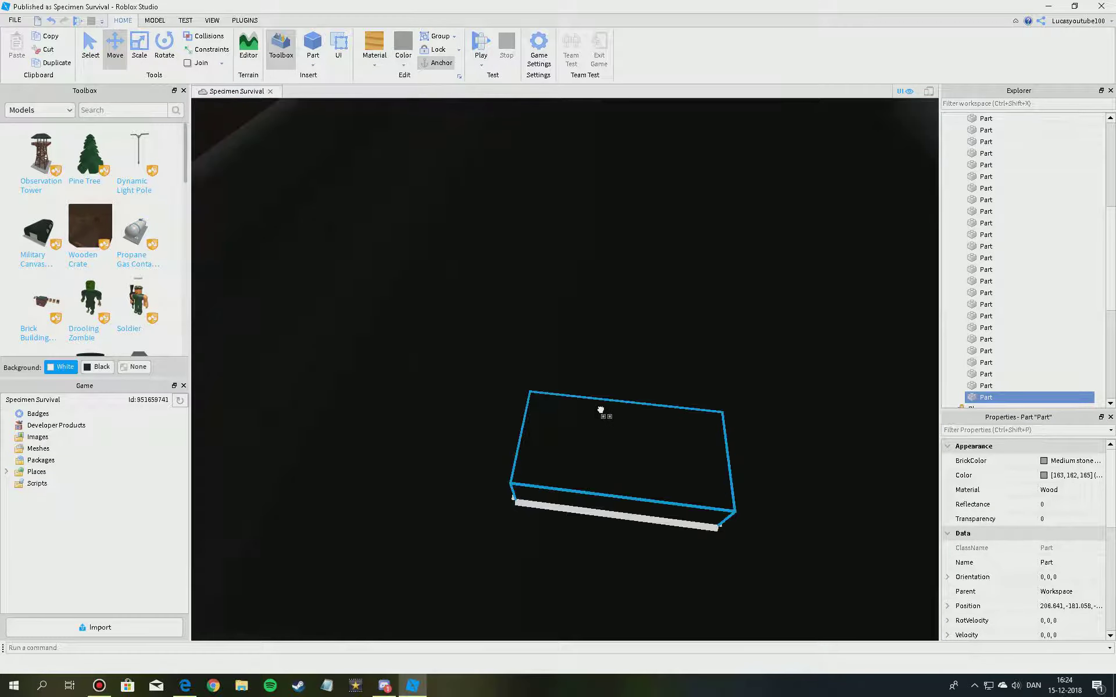
pyautogui.moveTo(600, 410); pyautogui.dragTo(600, 410)
pyautogui.press('s')
# - Add a PointLight to the part on the shop floor and set its range to 30
pyautogui.rightClick(1068, 400)
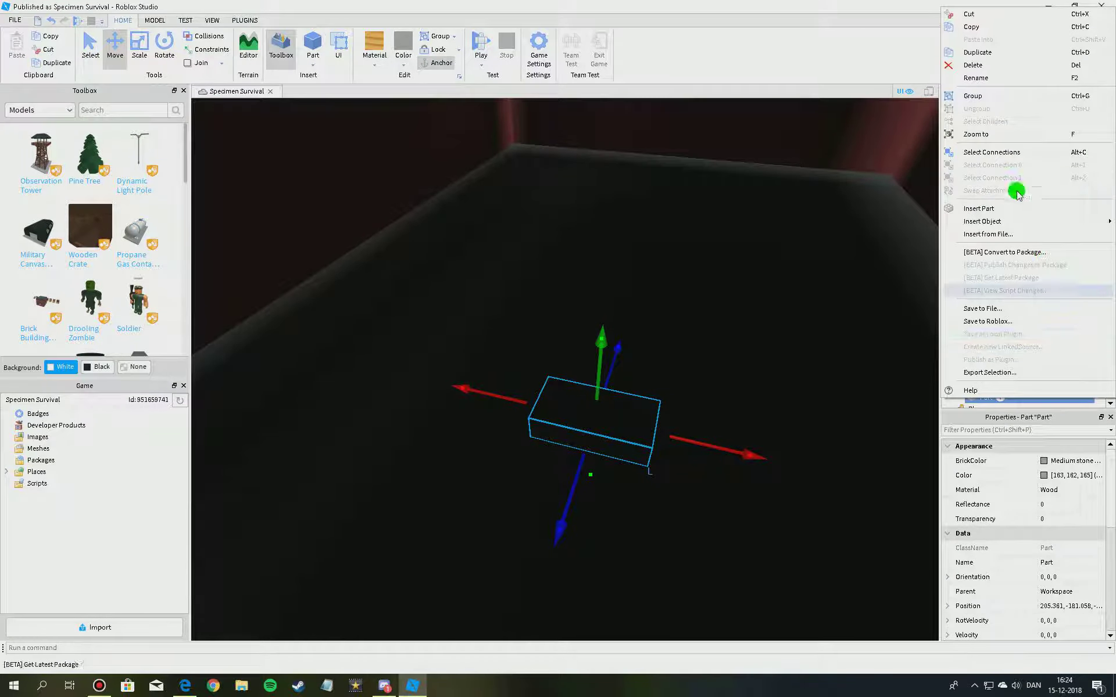
pyautogui.moveTo(965, 221)
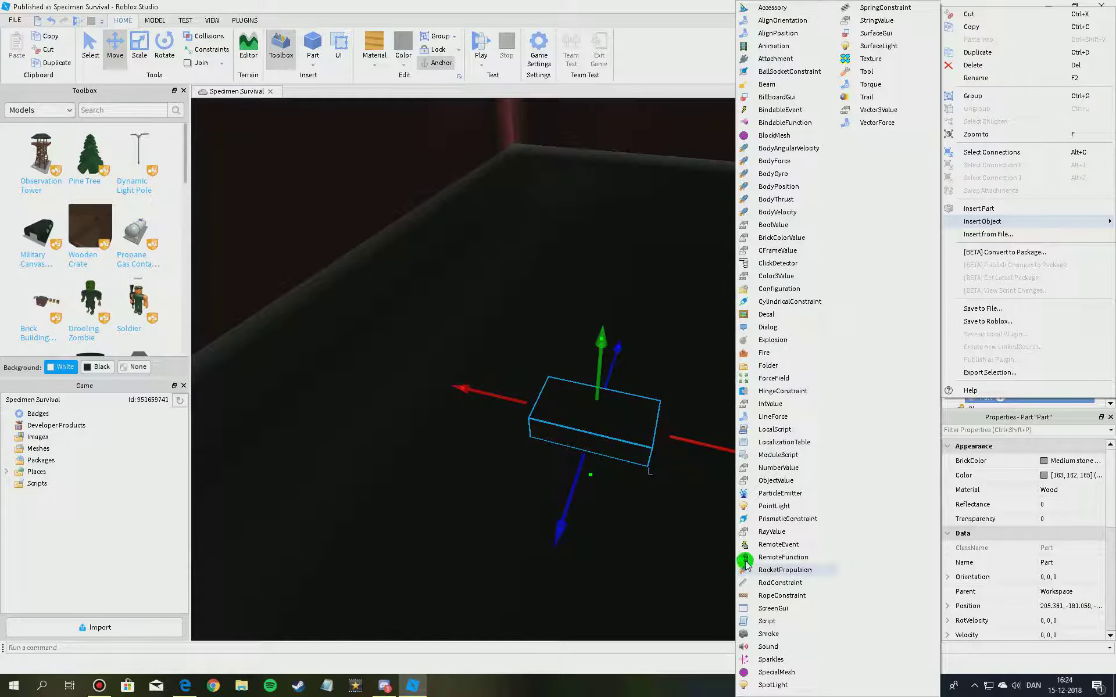
pyautogui.click(750, 507)
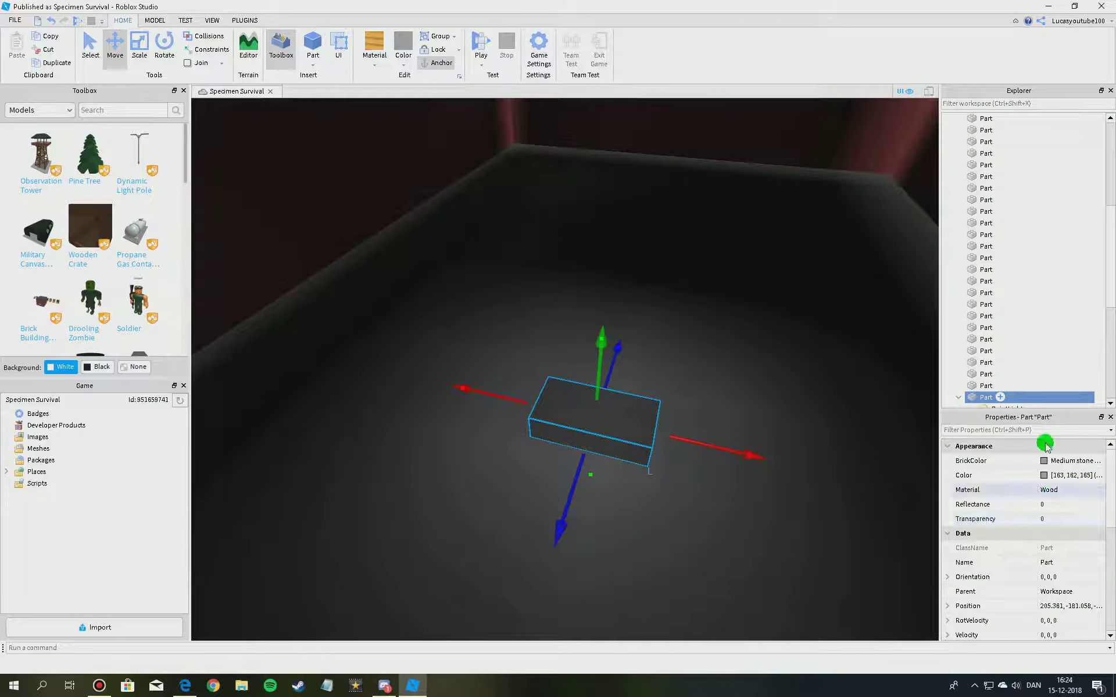
pyautogui.click(1008, 505)
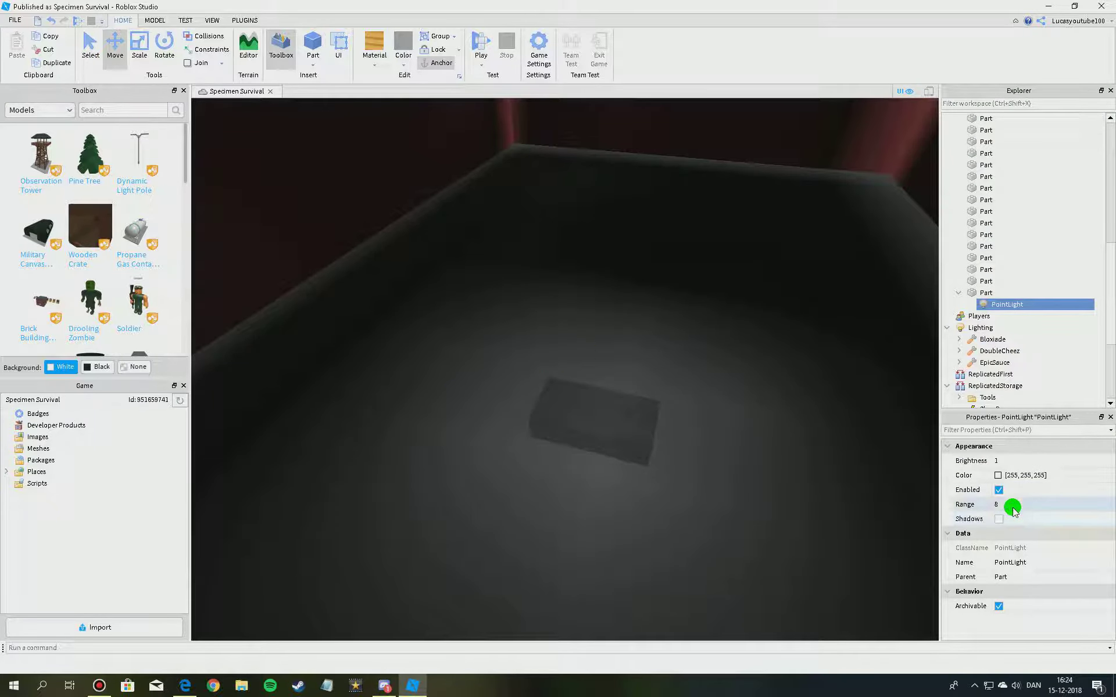
pyautogui.write('30')
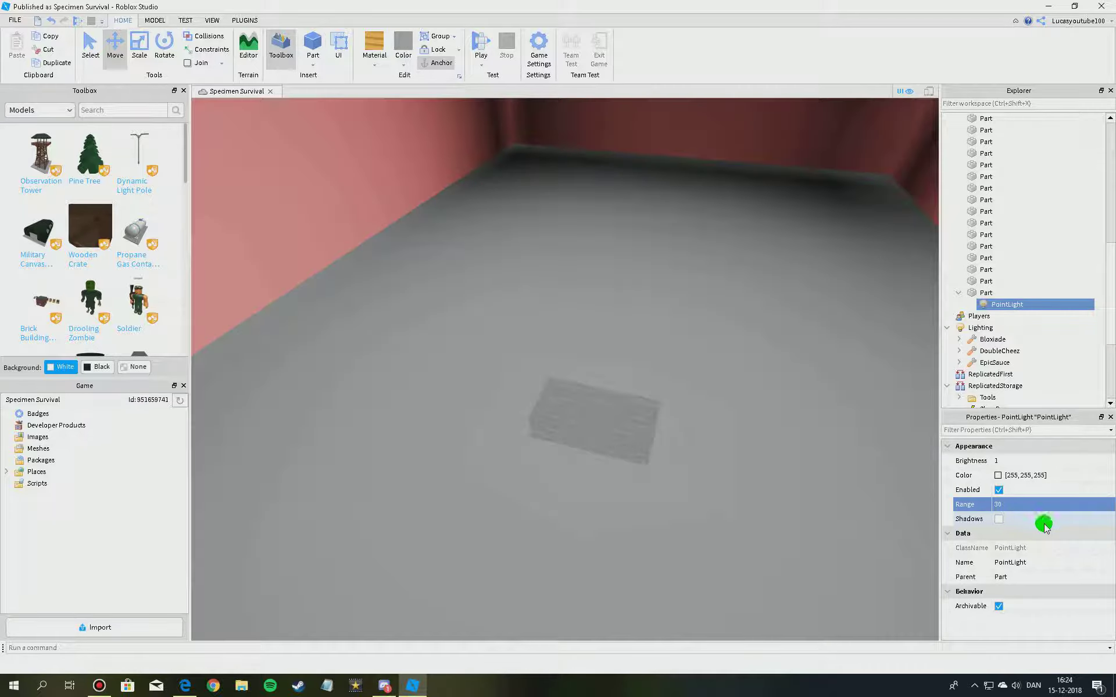
# - Set the light part's transparency to 1 and turn off its CanCollide property
pyautogui.click(958, 294)
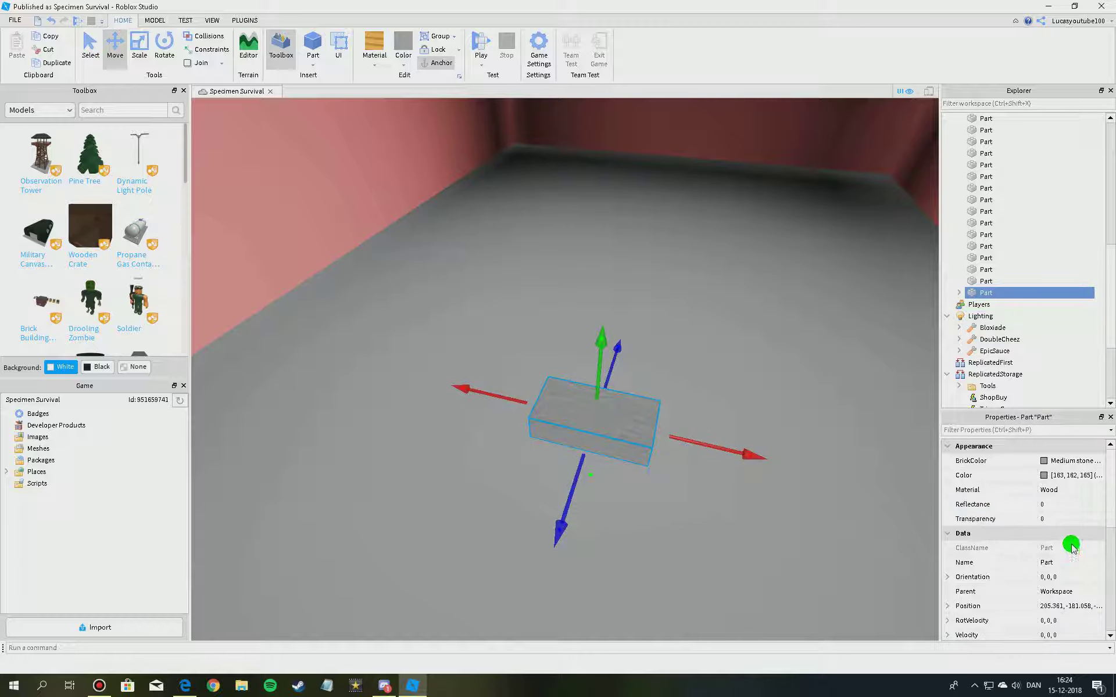
pyautogui.write('1')
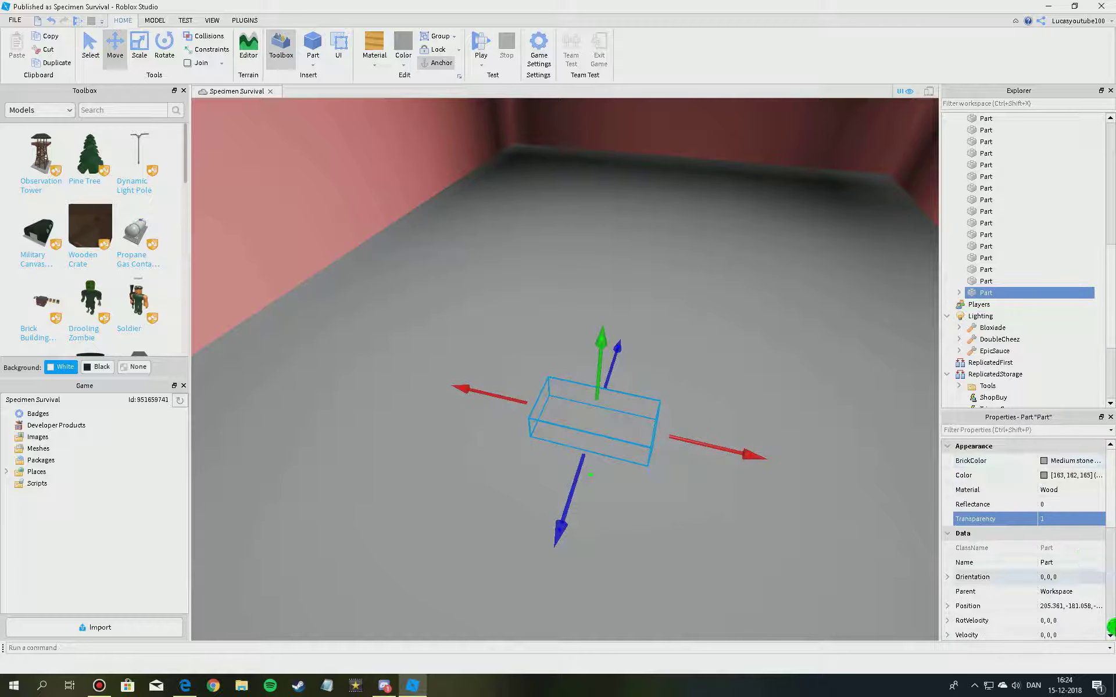
pyautogui.scroll(-3, 1046, 593)
pyautogui.click(1044, 562)
# - Shift the light part along the shop floor towards the sword on the wall
pyautogui.moveTo(771, 480); pyautogui.dragTo(797, 491, button='right')
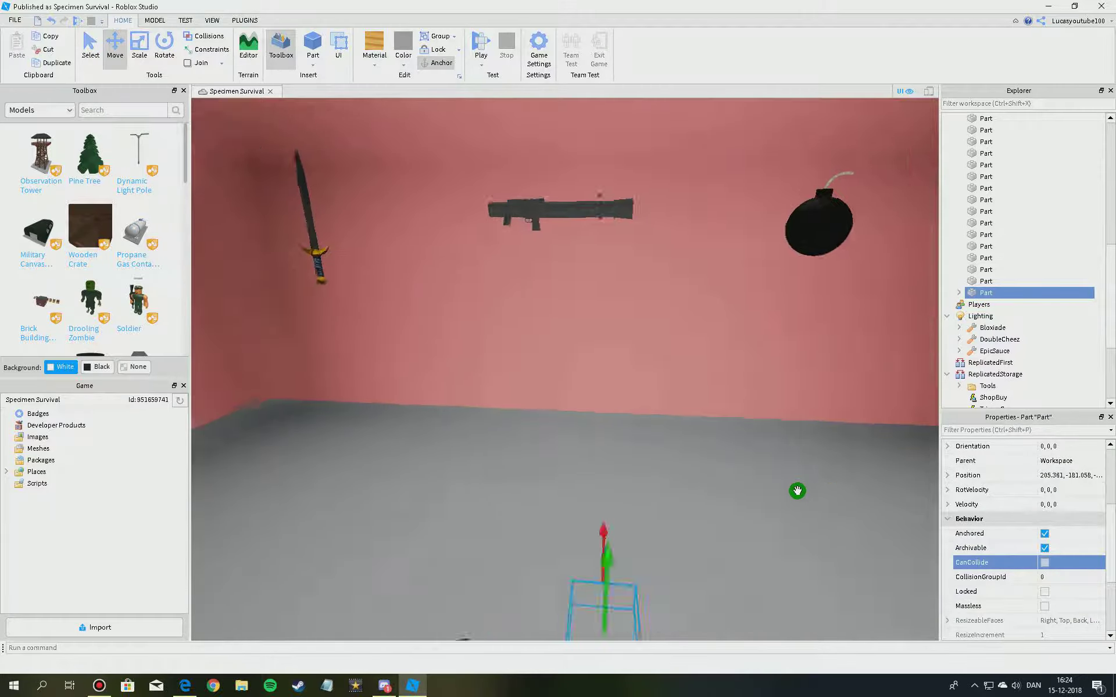
pyautogui.press('s')
pyautogui.press('d')
pyautogui.moveTo(488, 562); pyautogui.dragTo(349, 547)
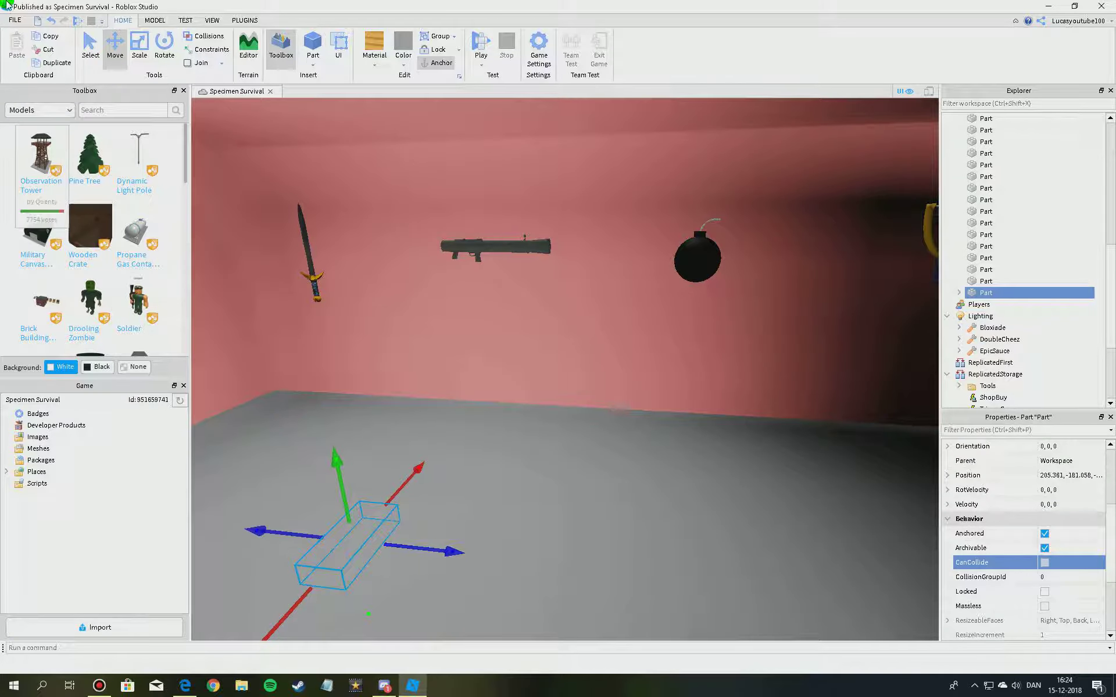
# - Duplicate the light part and place the copy near the slingshot end of the shop
pyautogui.click(55, 62)
pyautogui.moveTo(424, 555); pyautogui.dragTo(556, 566)
pyautogui.moveTo(523, 563); pyautogui.dragTo(556, 565, button='right')
pyautogui.moveTo(555, 565); pyautogui.dragTo(735, 446)
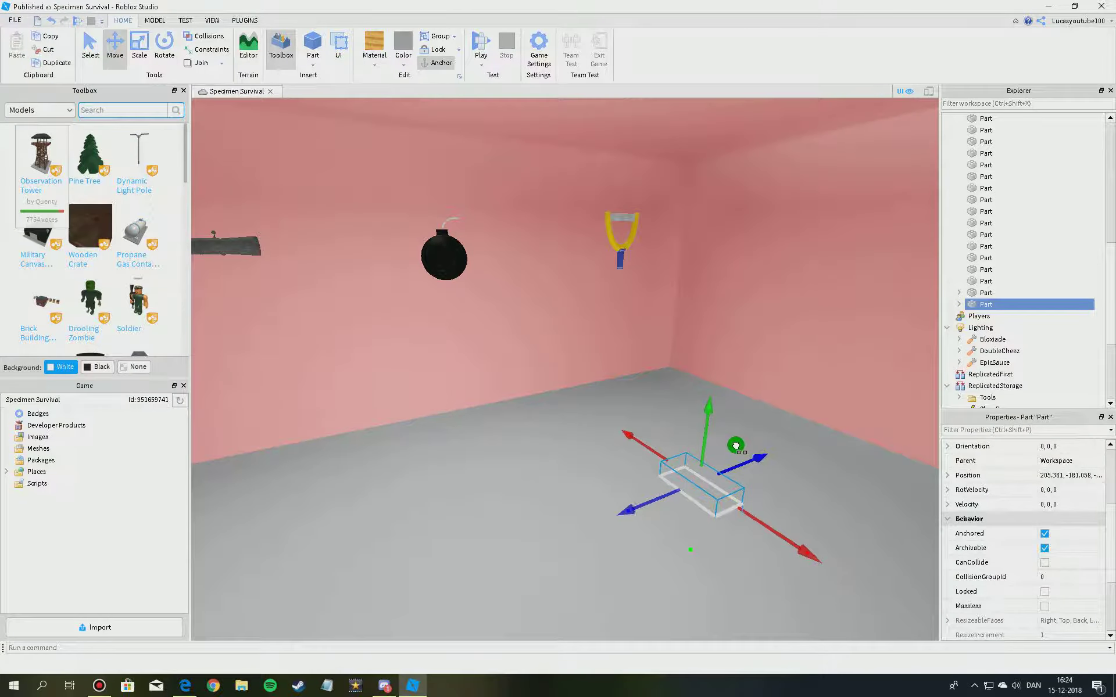
# - Move the ring-shaped Union from outside the wall onto the grass inside the walled map
pyautogui.scroll(-10, 690, 453)
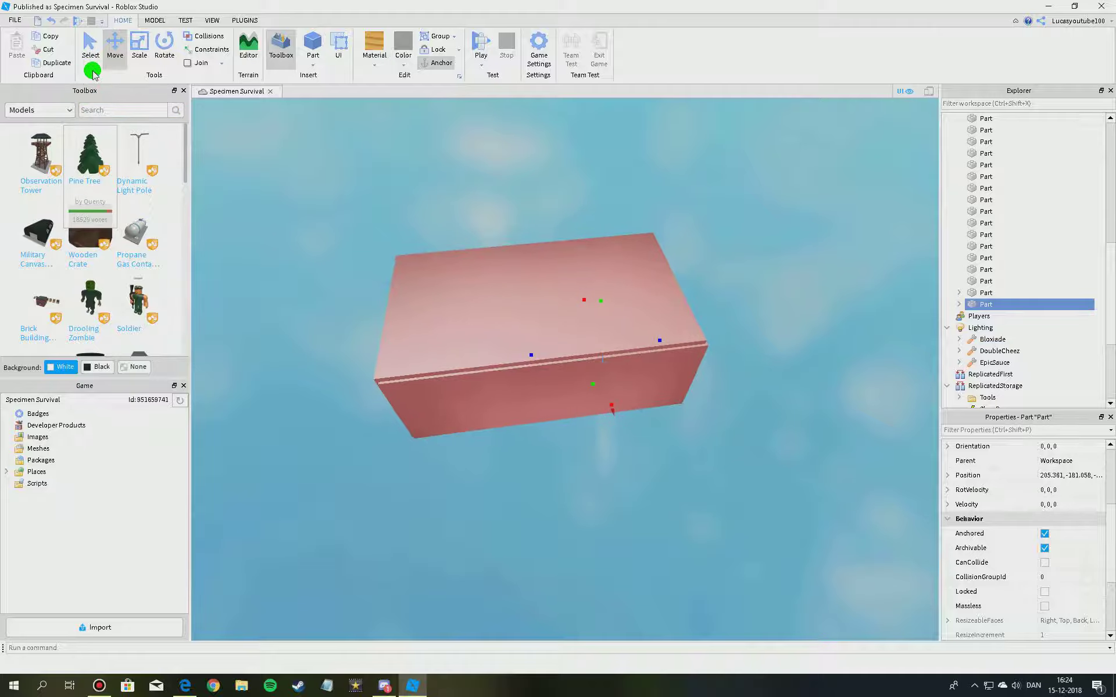
pyautogui.click(92, 63)
pyautogui.moveTo(657, 327); pyautogui.dragTo(766, 369, button='right')
pyautogui.click(662, 343)
pyautogui.click(719, 411)
pyautogui.scroll(2, 996, 143)
pyautogui.click(960, 153)
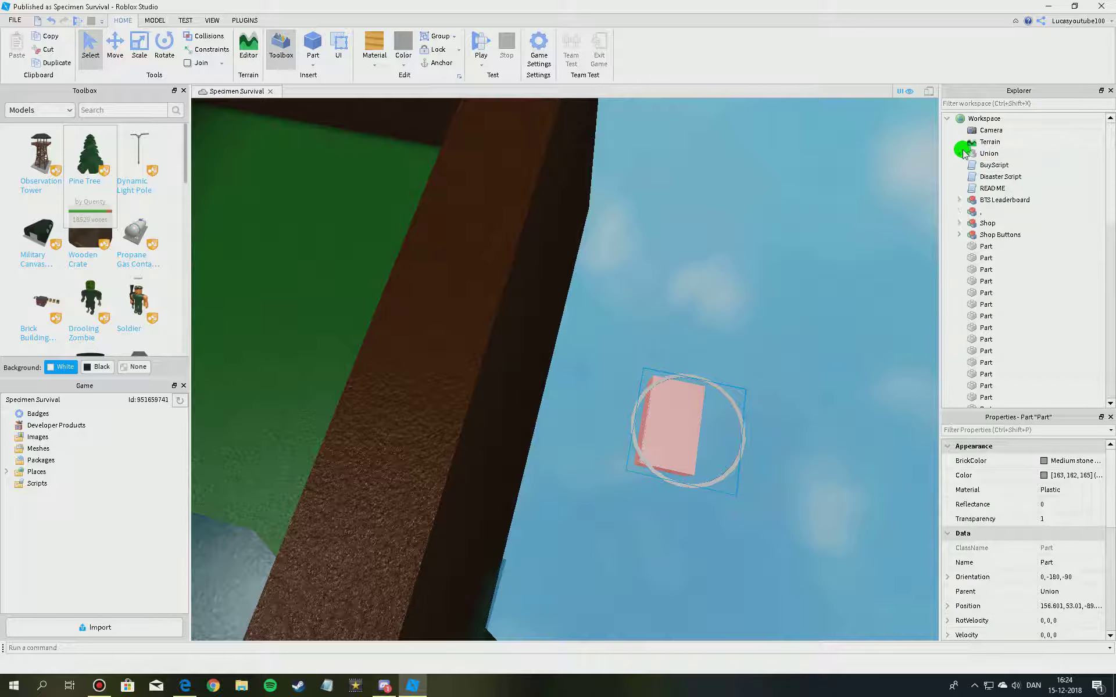
pyautogui.click(110, 42)
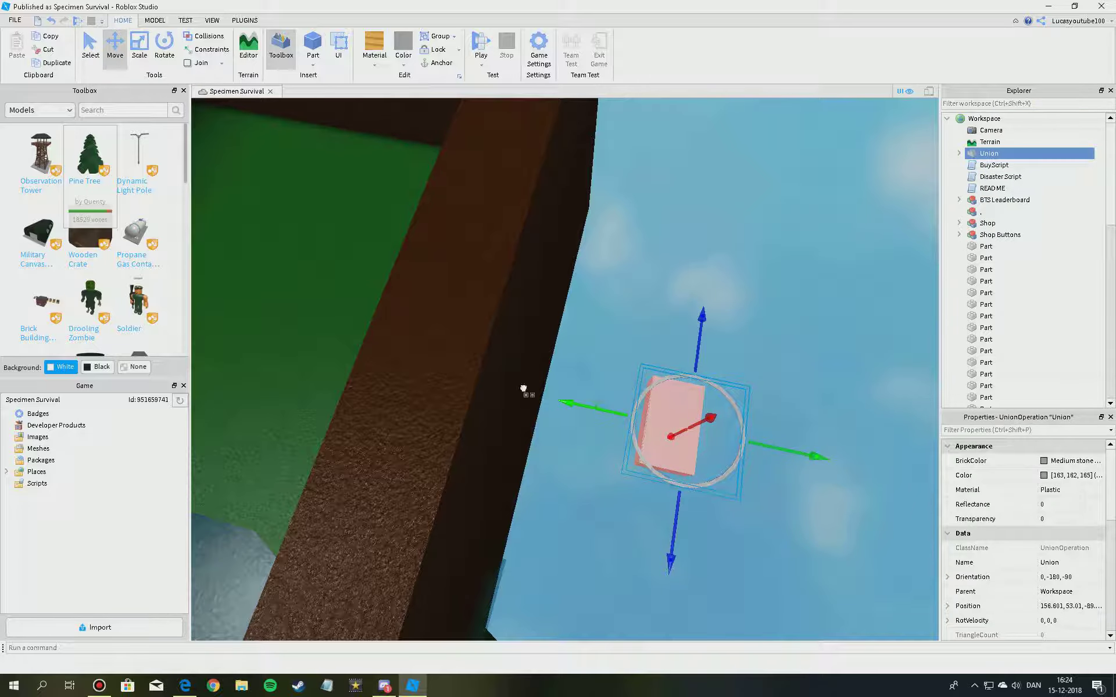
pyautogui.moveTo(523, 388); pyautogui.dragTo(456, 353)
pyautogui.moveTo(456, 353); pyautogui.dragTo(642, 313, button='right')
pyautogui.moveTo(626, 321); pyautogui.dragTo(628, 386)
pyautogui.moveTo(629, 386); pyautogui.dragTo(649, 341, button='right')
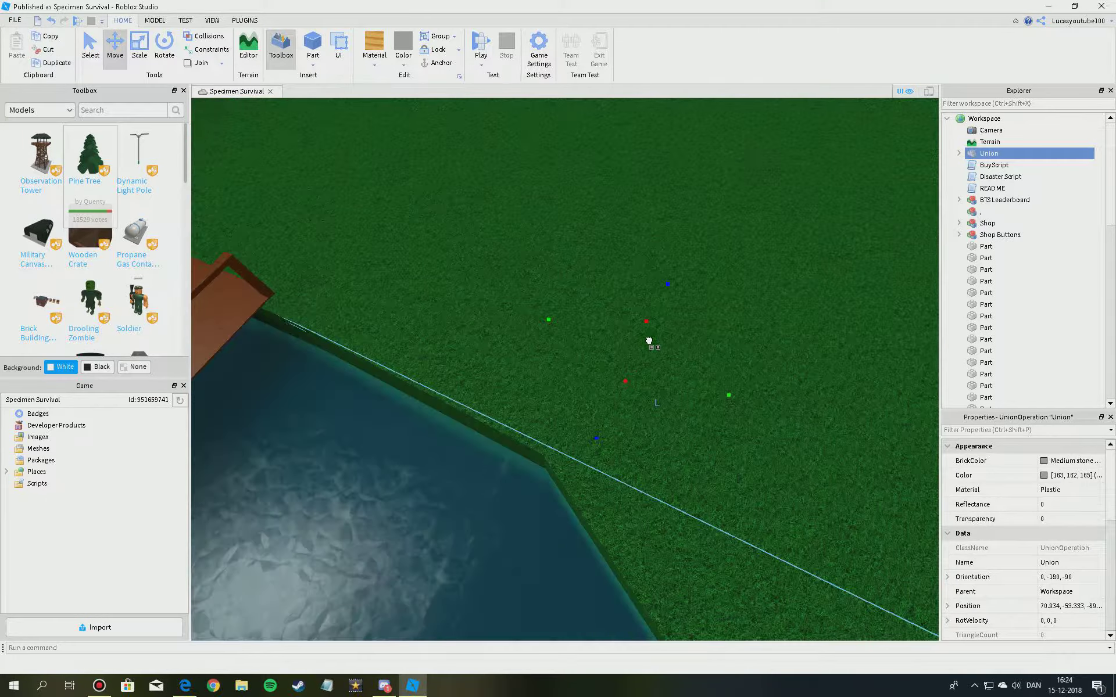
pyautogui.moveTo(649, 341); pyautogui.dragTo(575, 325)
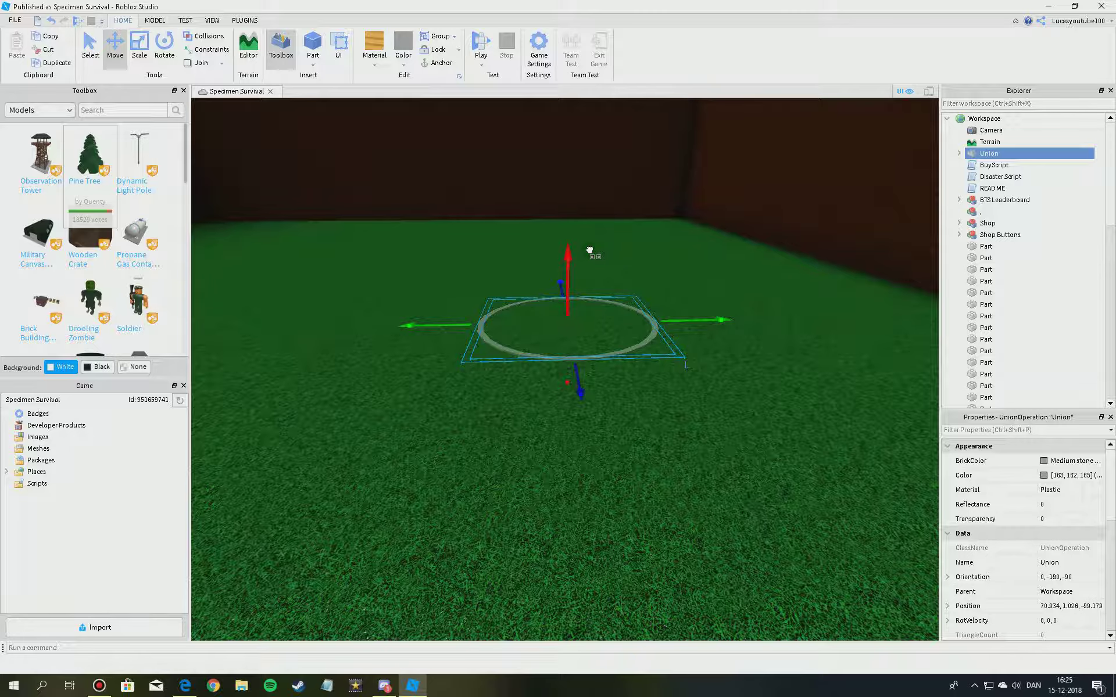
# - Slide the ring-shaped Union across the grass to the end wall below the shop buttons
pyautogui.moveTo(588, 249); pyautogui.dragTo(581, 234, button='right')
pyautogui.moveTo(684, 283); pyautogui.dragTo(593, 340, button='right')
pyautogui.scroll(-6, 439, 293)
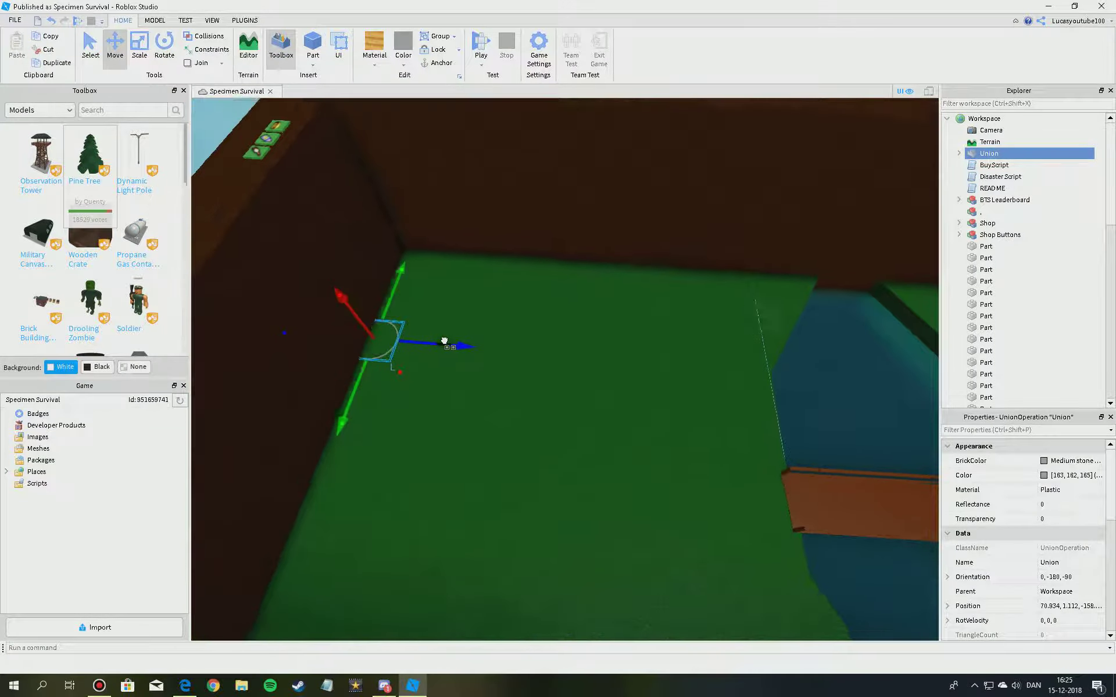
pyautogui.moveTo(473, 326); pyautogui.dragTo(442, 272, button='right')
# - Delete the Shop Buttons model from the top of the map's wall and undo the deletion
pyautogui.click(565, 299)
pyautogui.press('w')
pyautogui.moveTo(565, 298); pyautogui.dragTo(631, 299, button='right')
pyautogui.click(562, 414)
pyautogui.press('Delete')
pyautogui.scroll(-10, 630, 298)
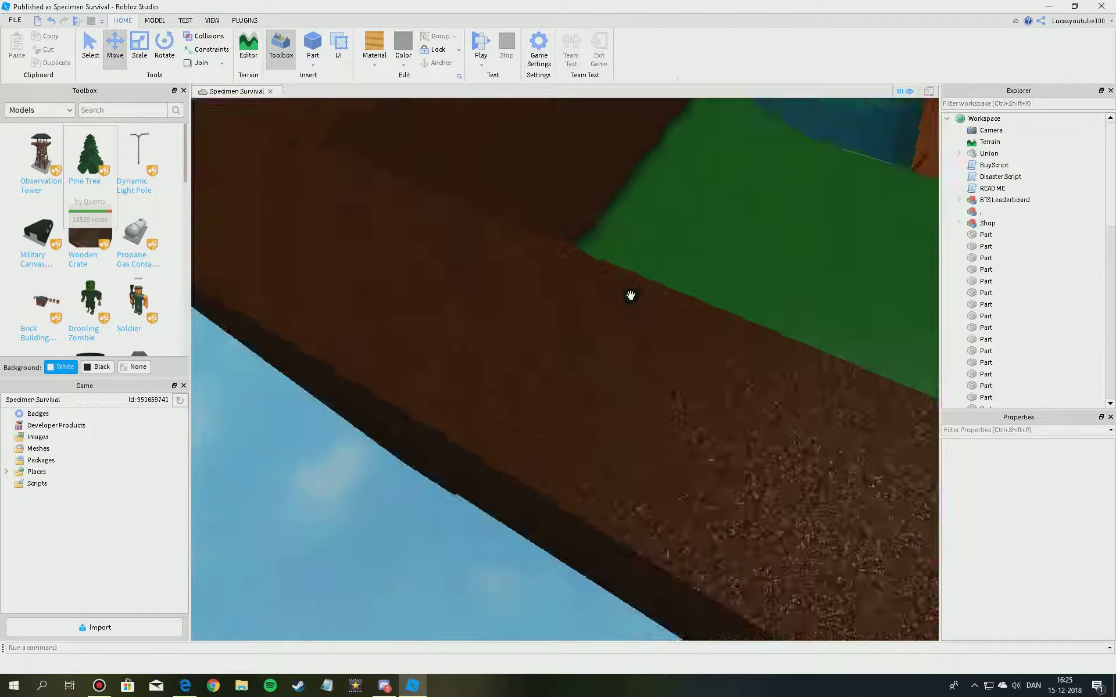
pyautogui.click(98, 50)
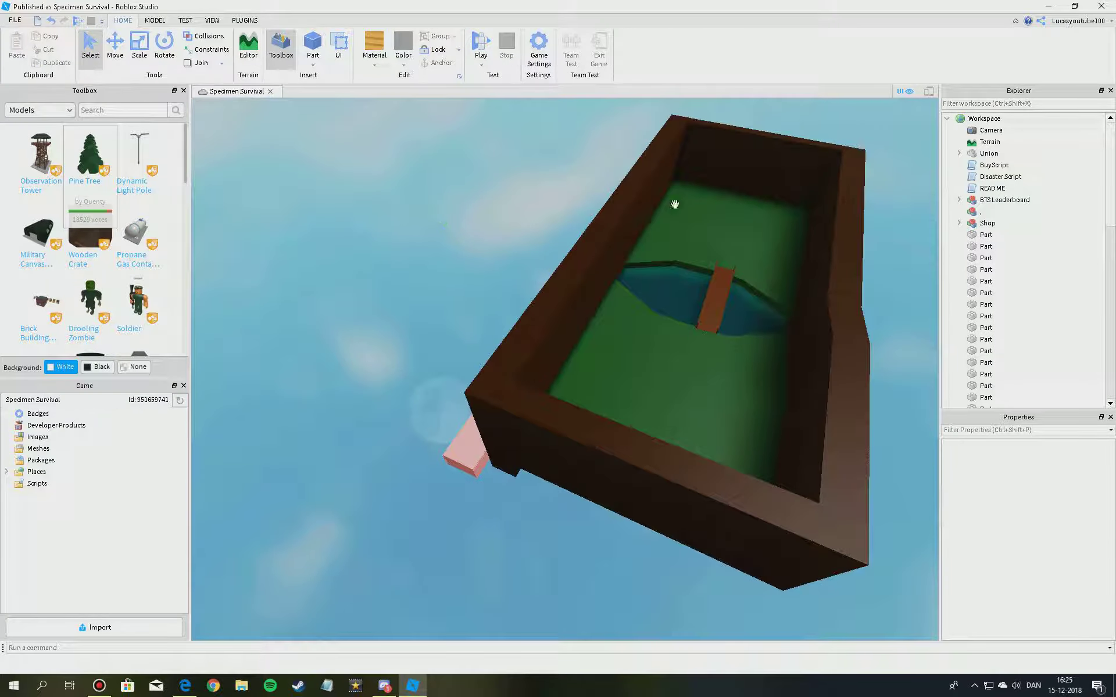
pyautogui.click(48, 22)
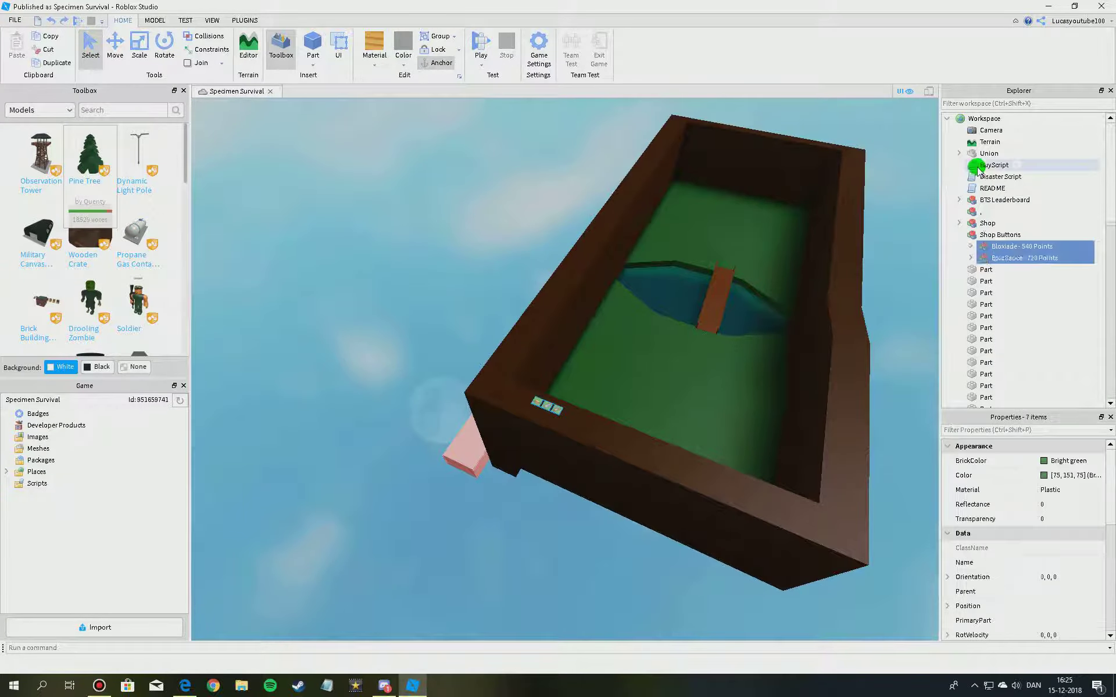
# - Check the Shop Buttons model's contents, including the Bloxiade button, and delete the whole model
pyautogui.click(978, 234)
pyautogui.click(1005, 247)
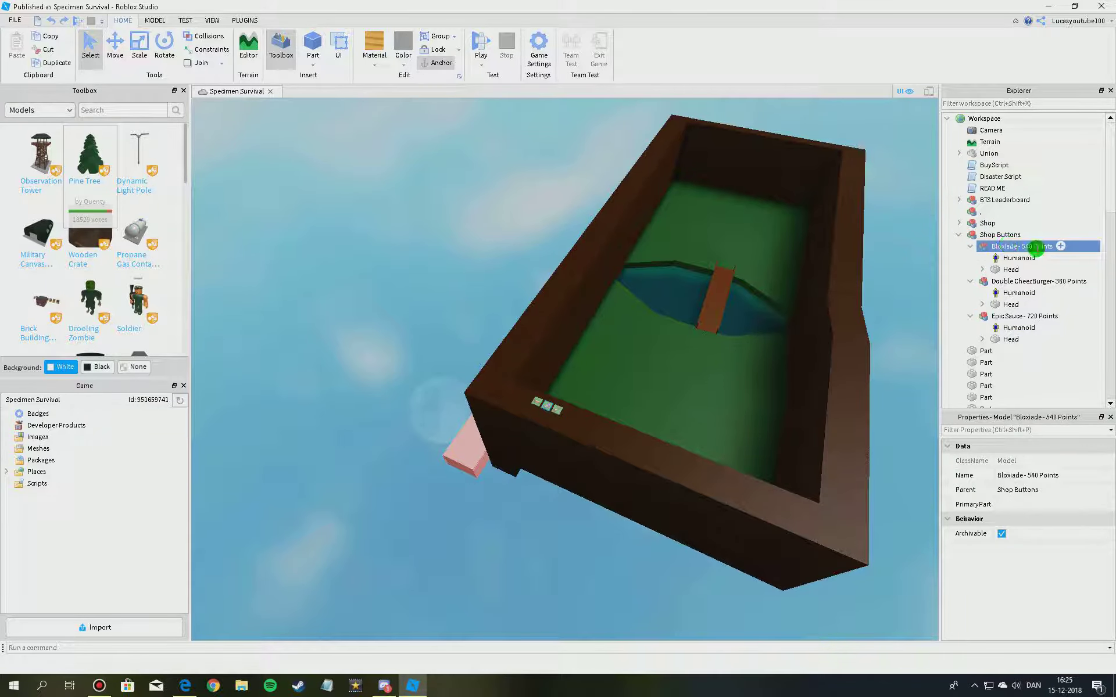
pyautogui.click(992, 233)
pyautogui.moveTo(837, 148); pyautogui.dragTo(752, 177, button='right')
pyautogui.press('Delete')
# - Check the Leaderboard script in ServerScriptService and delete it
pyautogui.moveTo(1102, 211); pyautogui.dragTo(1091, 391)
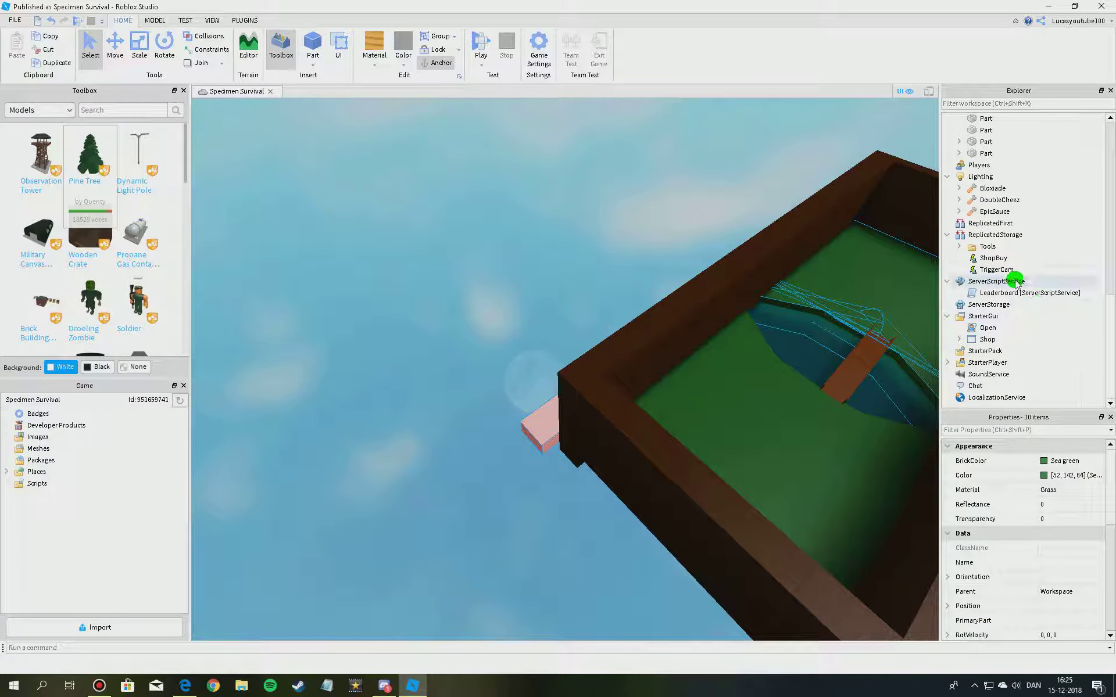
pyautogui.doubleClick(984, 293)
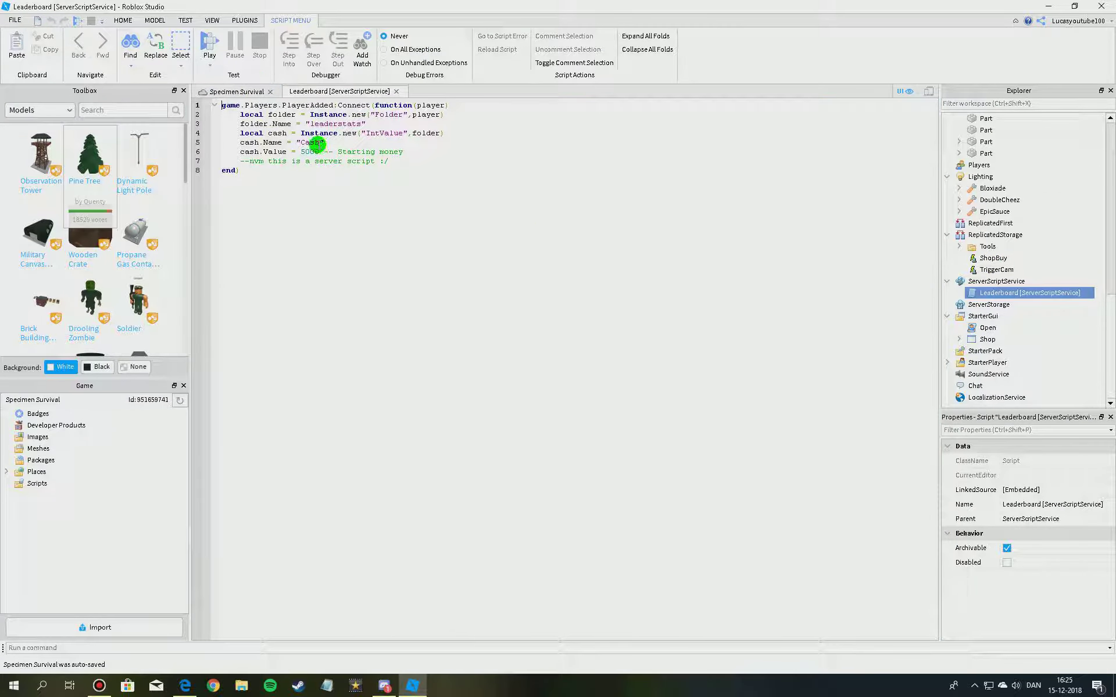
pyautogui.click(400, 91)
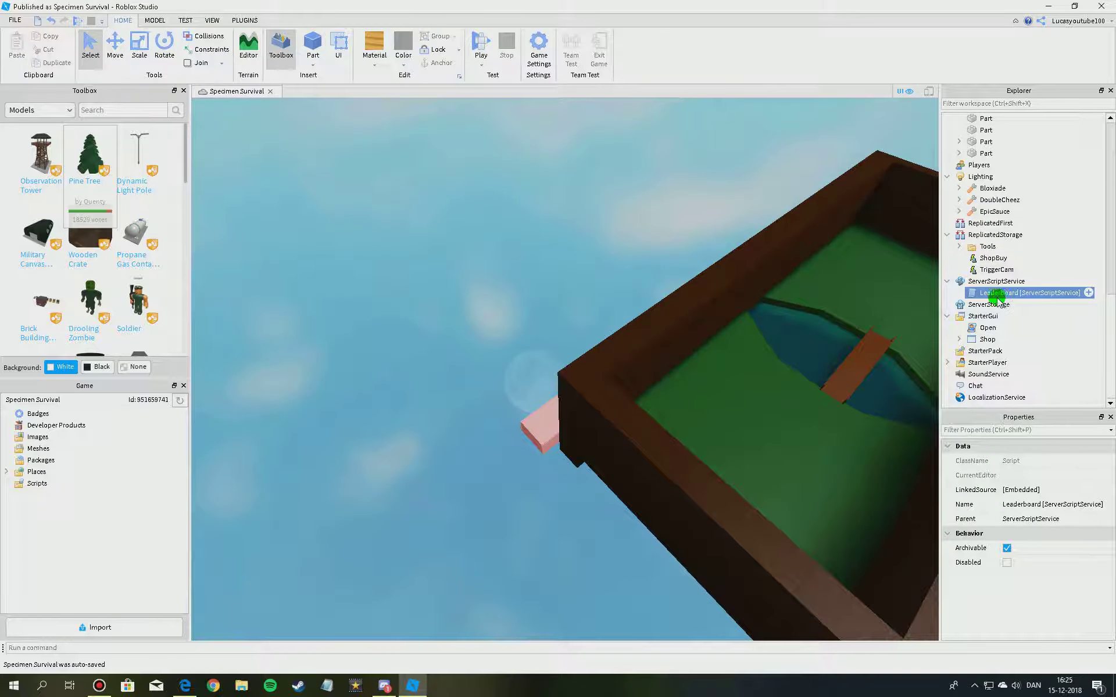
pyautogui.press('Delete')
# - Examine the Open script in StarterGui for how the shop opens and which objects it references
pyautogui.click(959, 339)
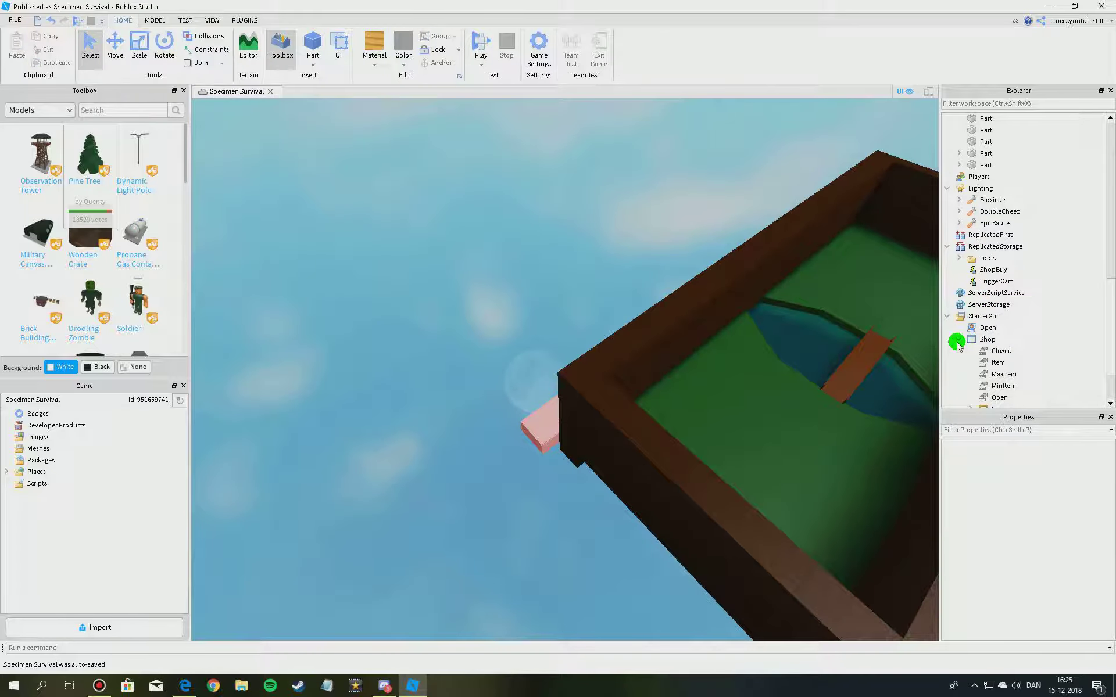
pyautogui.scroll(-3, 966, 334)
pyautogui.doubleClick(982, 257)
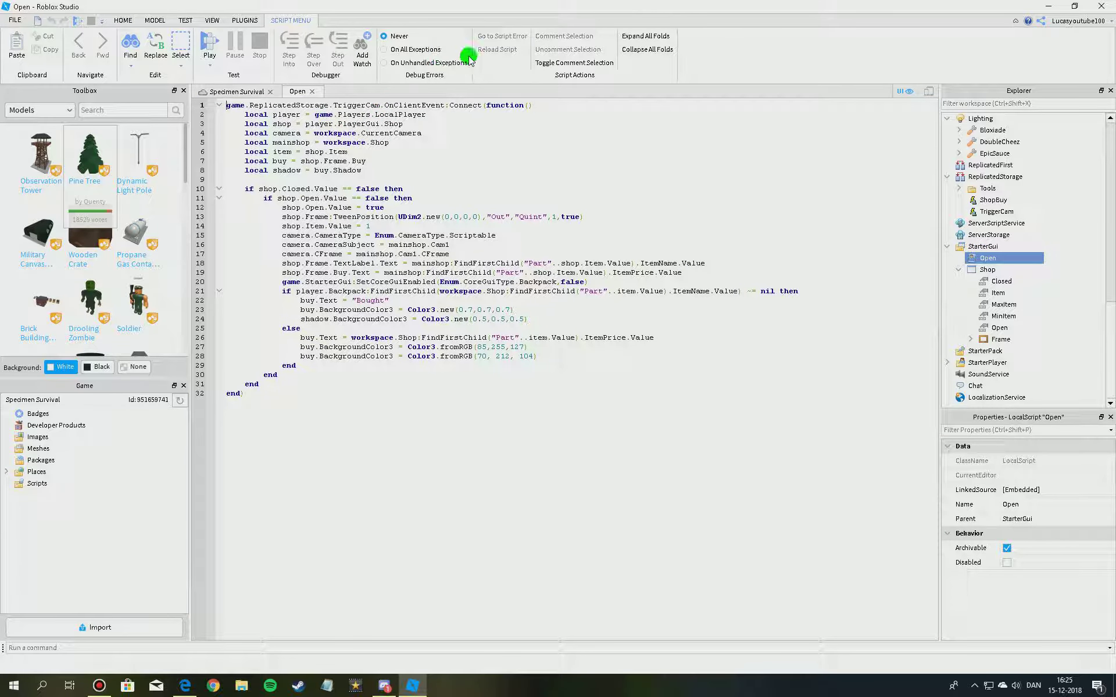
pyautogui.click(311, 92)
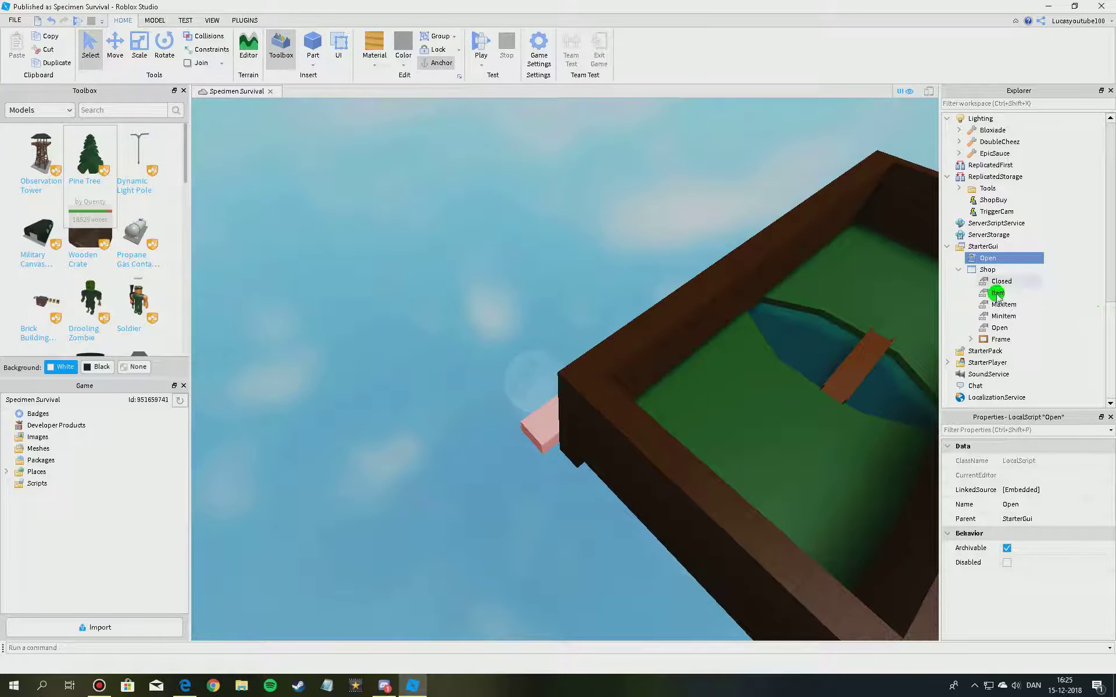
# - Examine the LocalScript of the Buy button in the Shop frame for the currency name it uses
pyautogui.click(970, 339)
pyautogui.scroll(-2, 982, 325)
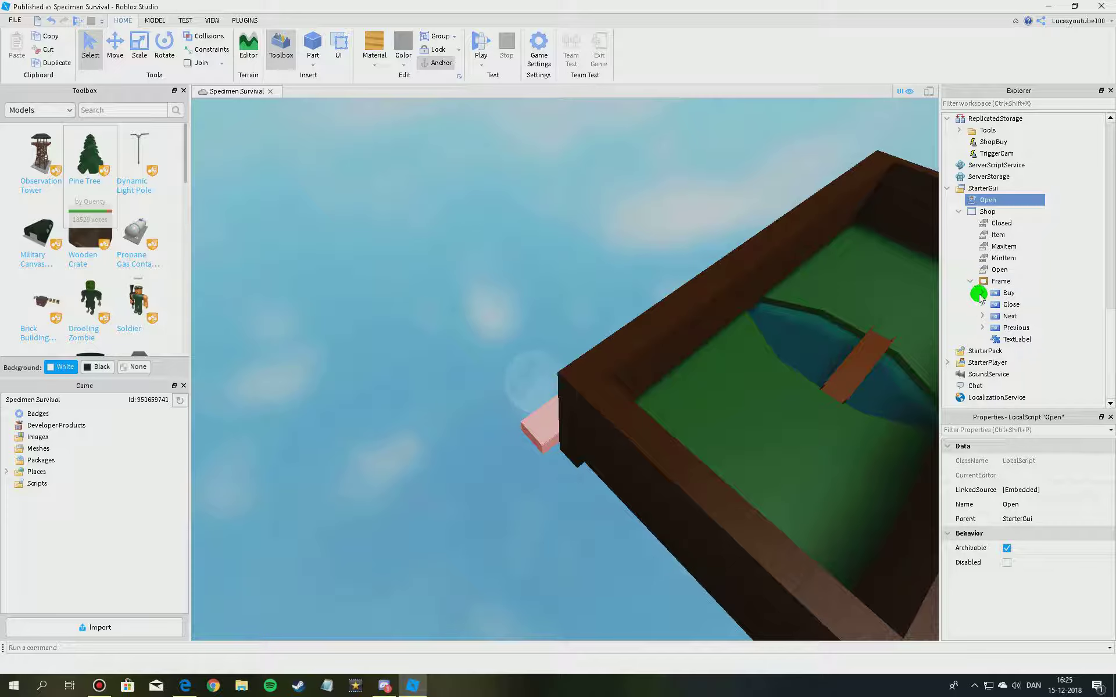
pyautogui.click(983, 294)
pyautogui.click(998, 306)
pyautogui.doubleClick(998, 306)
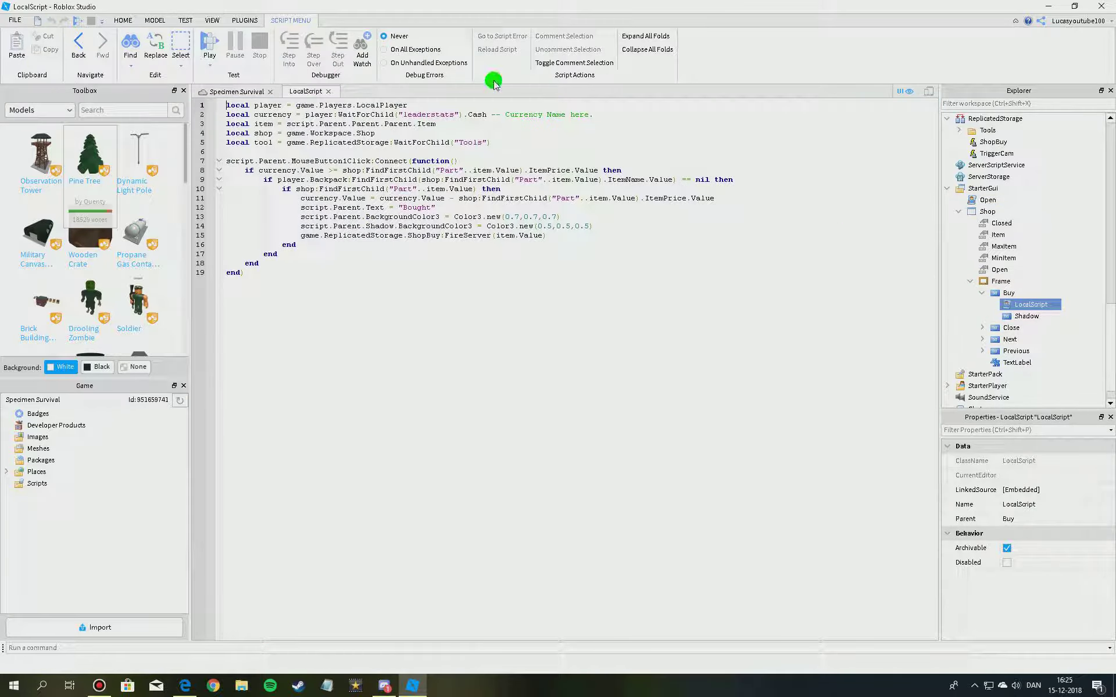
pyautogui.moveTo(483, 111); pyautogui.dragTo(487, 115)
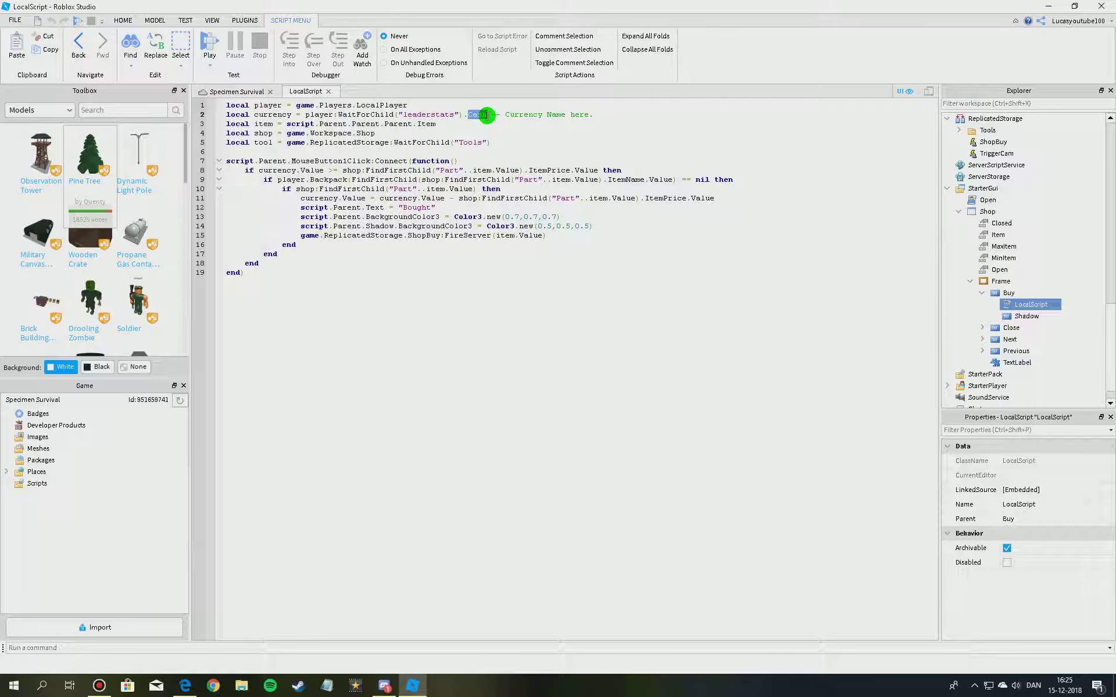
pyautogui.click(329, 92)
pyautogui.click(970, 281)
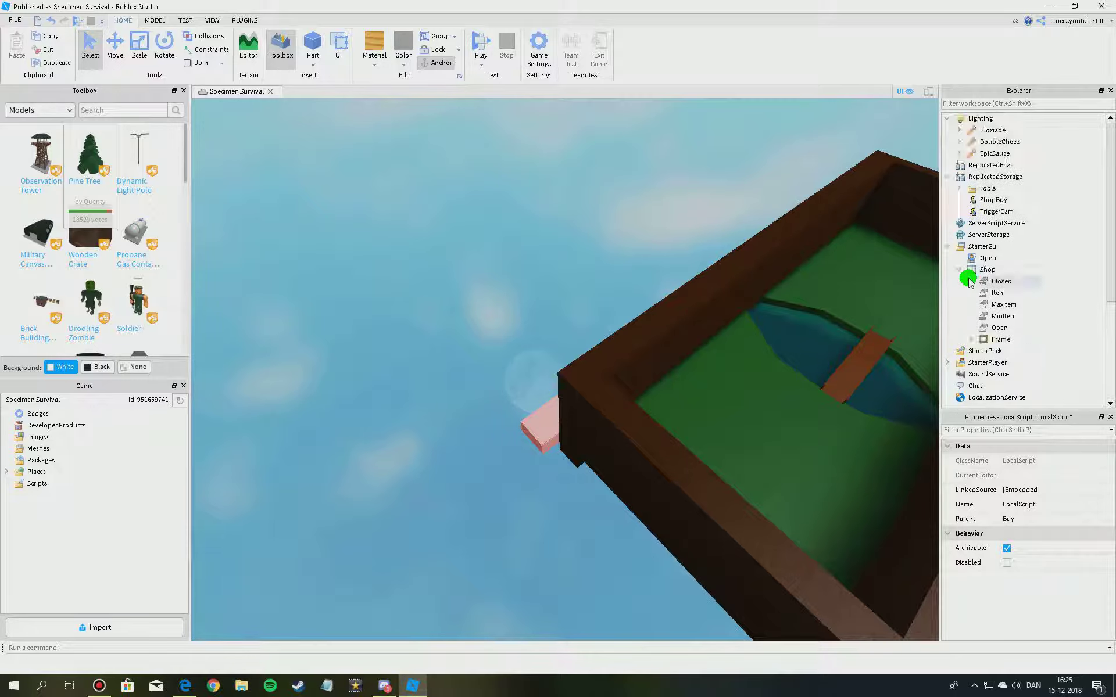
pyautogui.click(957, 271)
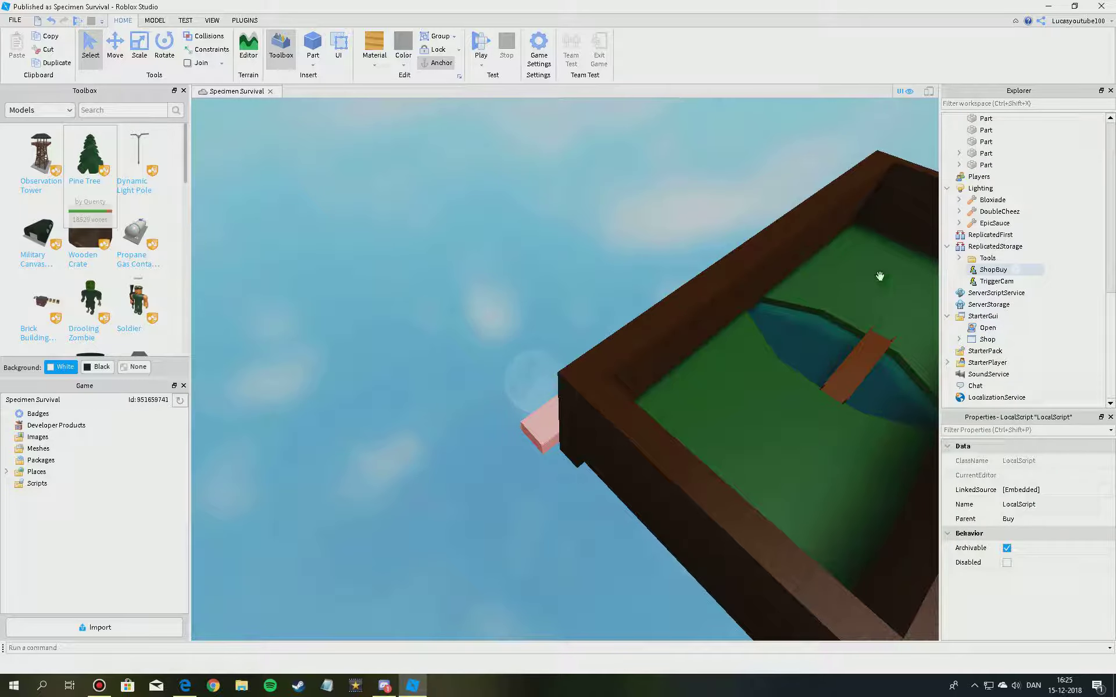
# - Color the invisible disc part inside the ring-shaped Union Sea green and set its transparency to 0
pyautogui.click(658, 153)
pyautogui.moveTo(658, 153); pyautogui.dragTo(658, 153, button='right')
pyautogui.moveTo(612, 206); pyautogui.dragTo(583, 354, button='right')
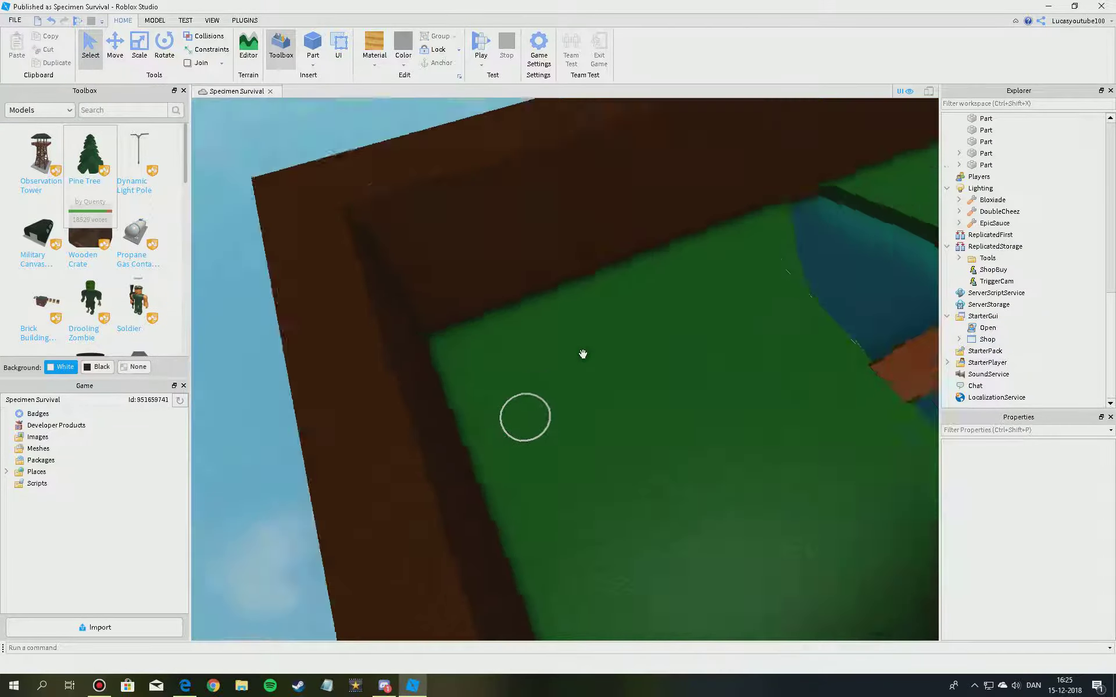
pyautogui.scroll(5, 581, 355)
pyautogui.click(535, 414)
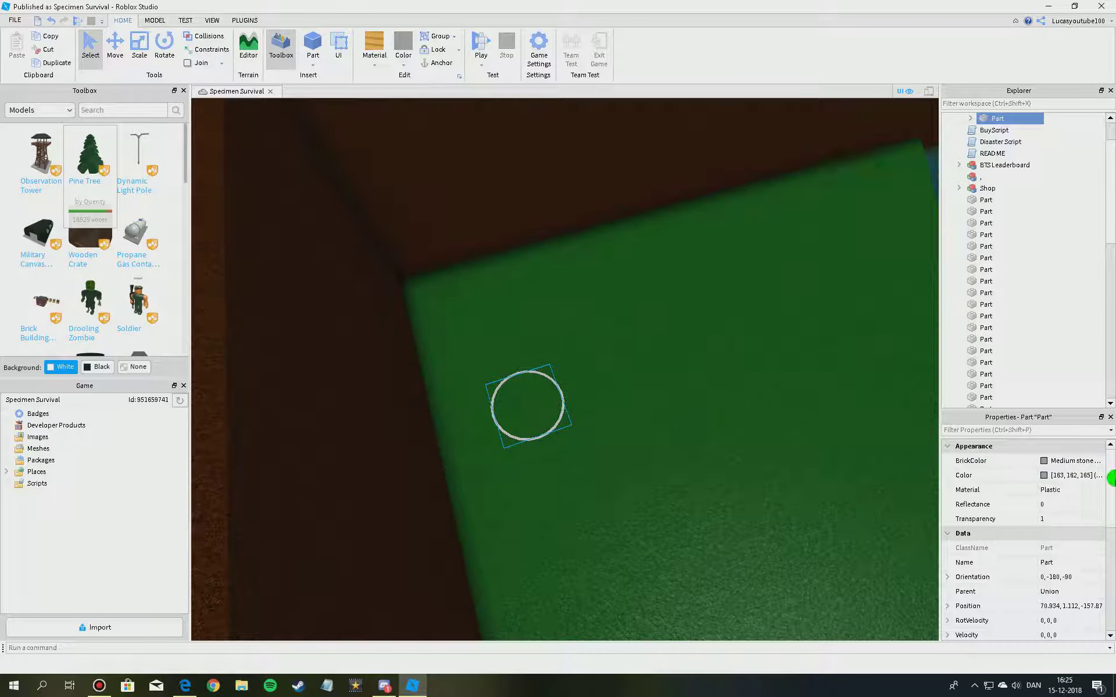
pyautogui.click(1072, 460)
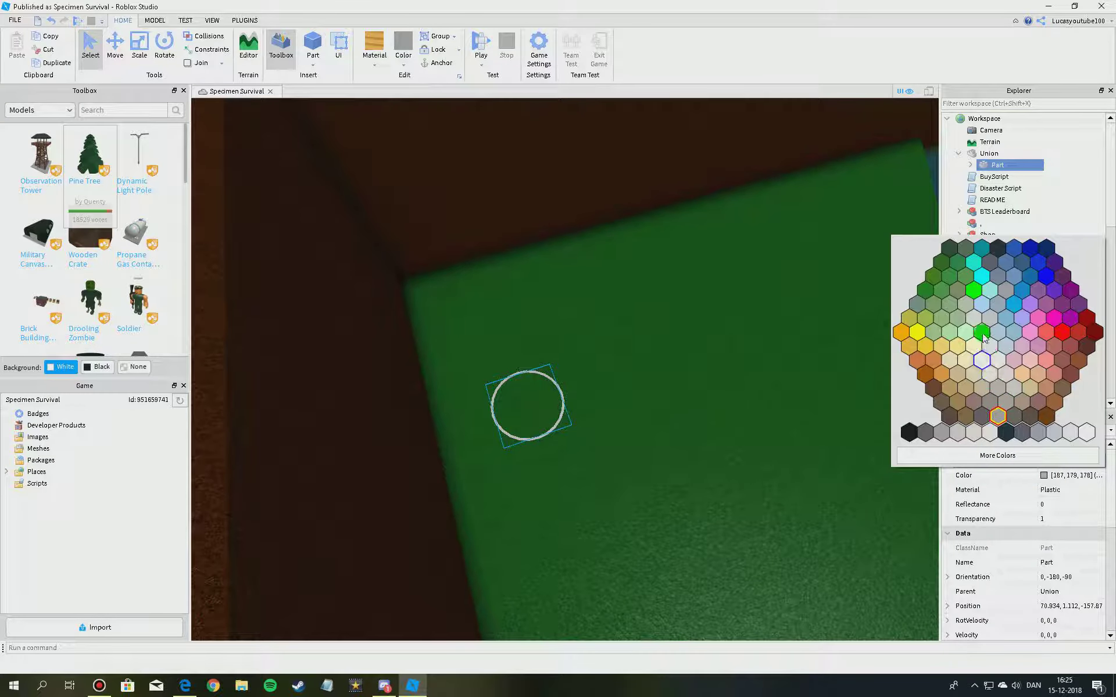
pyautogui.click(950, 278)
pyautogui.click(1054, 520)
pyautogui.write('0')
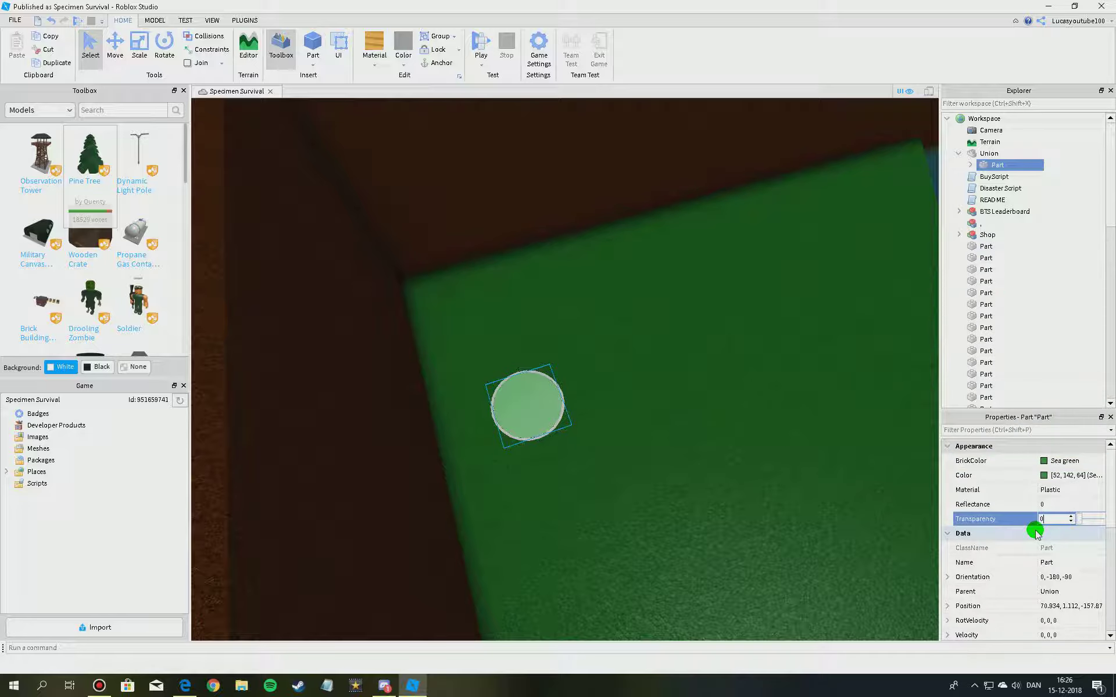
# - Insert a block at the back of the green disc, anchor it, and resize it vertically so it floats above the disc
pyautogui.click(678, 398)
pyautogui.press('w')
pyautogui.moveTo(678, 399); pyautogui.dragTo(662, 394, button='right')
pyautogui.press('w')
pyautogui.click(385, 2)
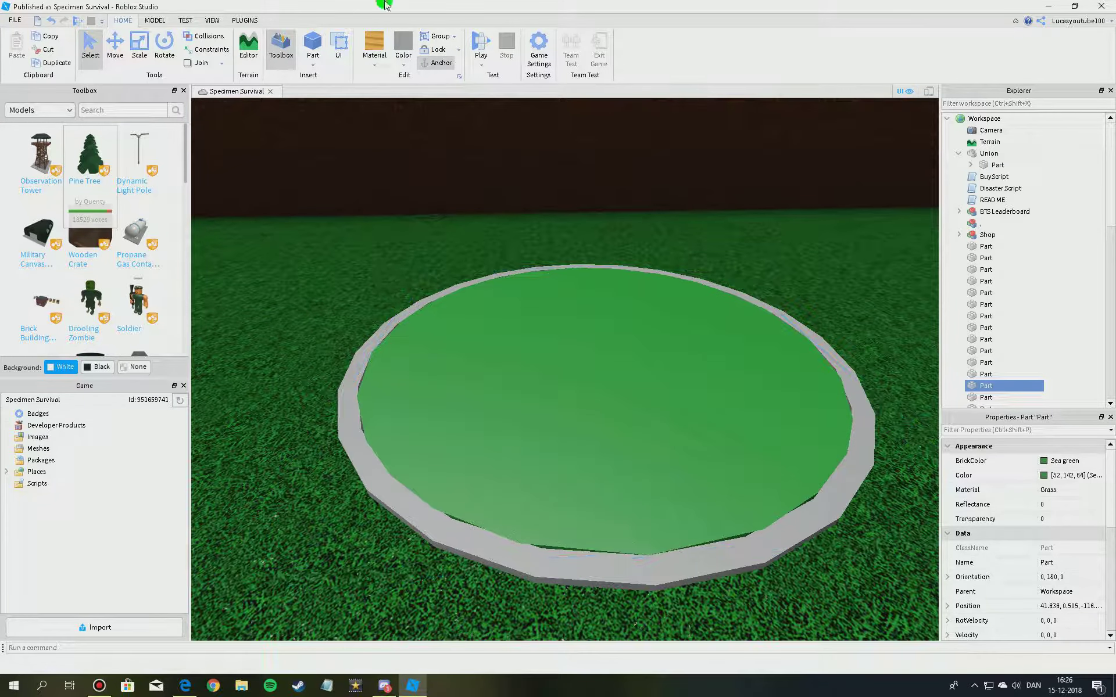
pyautogui.click(305, 47)
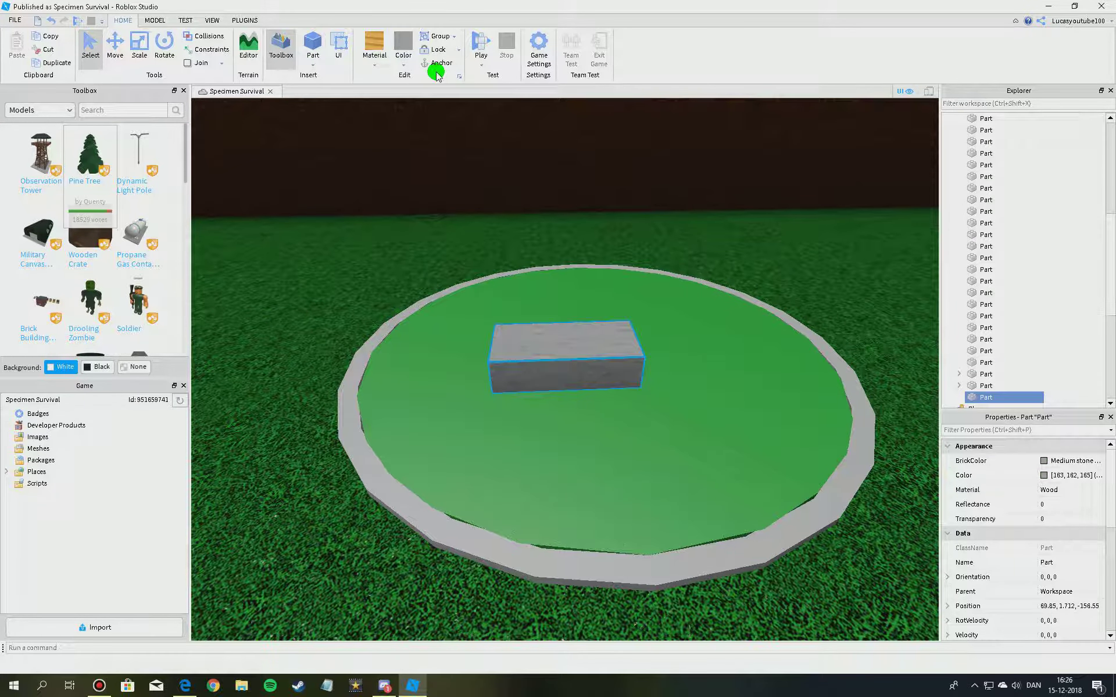
pyautogui.click(151, 41)
pyautogui.moveTo(598, 343); pyautogui.dragTo(624, 329)
pyautogui.moveTo(596, 257); pyautogui.dragTo(625, 189)
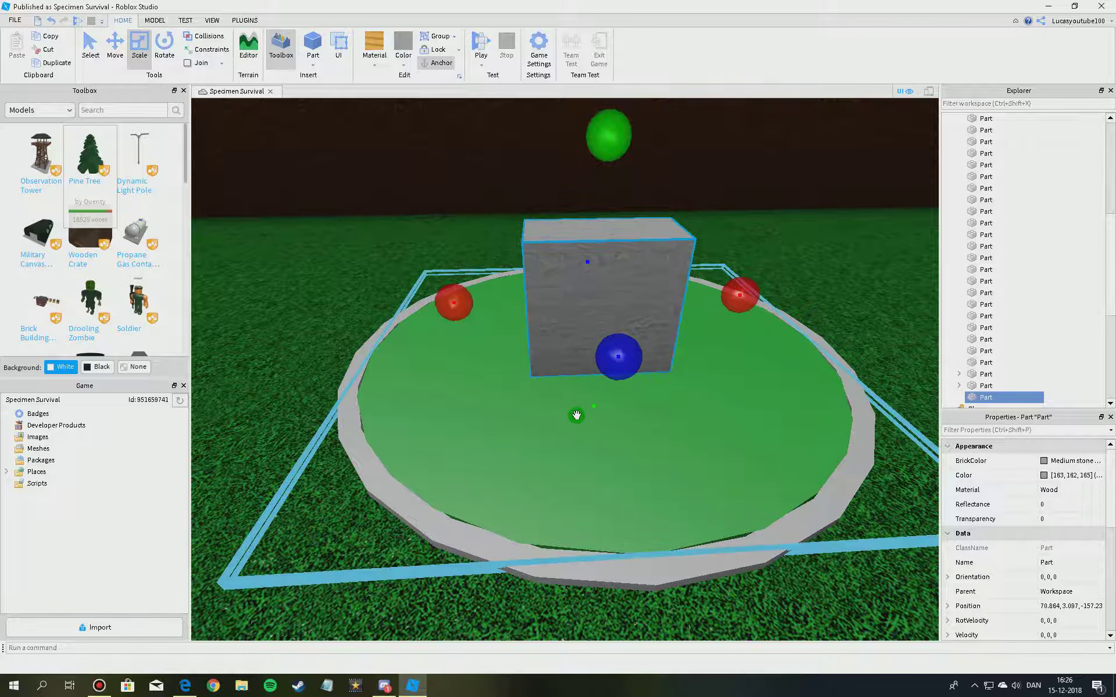
pyautogui.moveTo(577, 416); pyautogui.dragTo(615, 336)
# - Add a SurfaceGui with a TextLabel to the block above the green disc
pyautogui.rightClick(1017, 405)
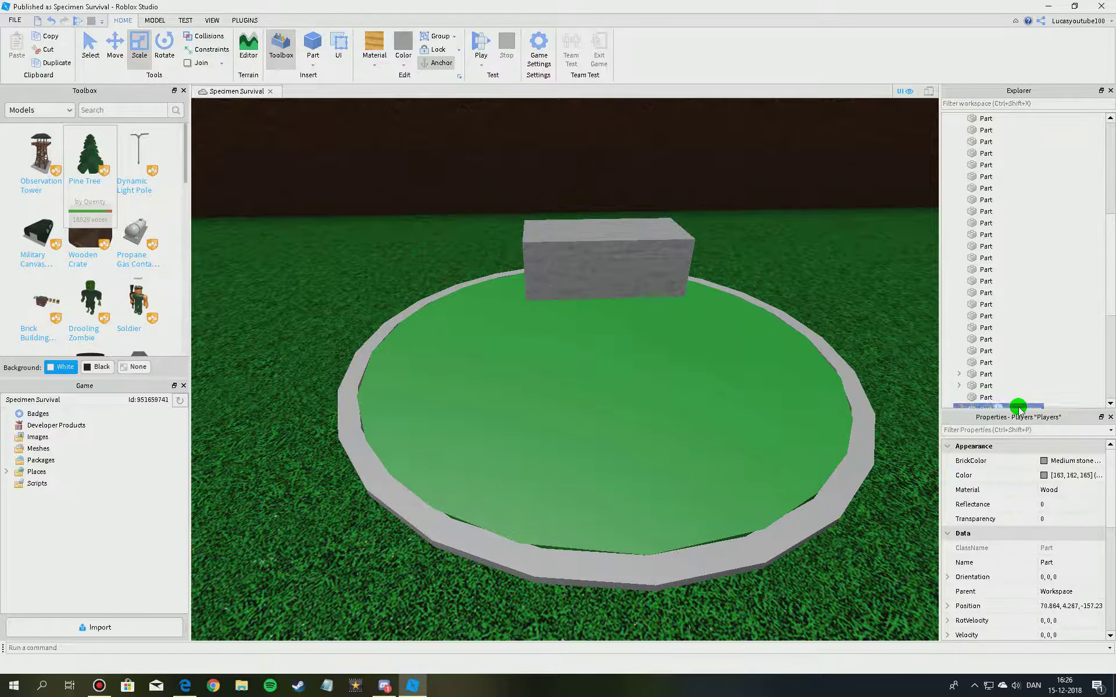
pyautogui.moveTo(748, 350); pyautogui.dragTo(756, 350, button='right')
pyautogui.click(1014, 386)
pyautogui.rightClick(1015, 387)
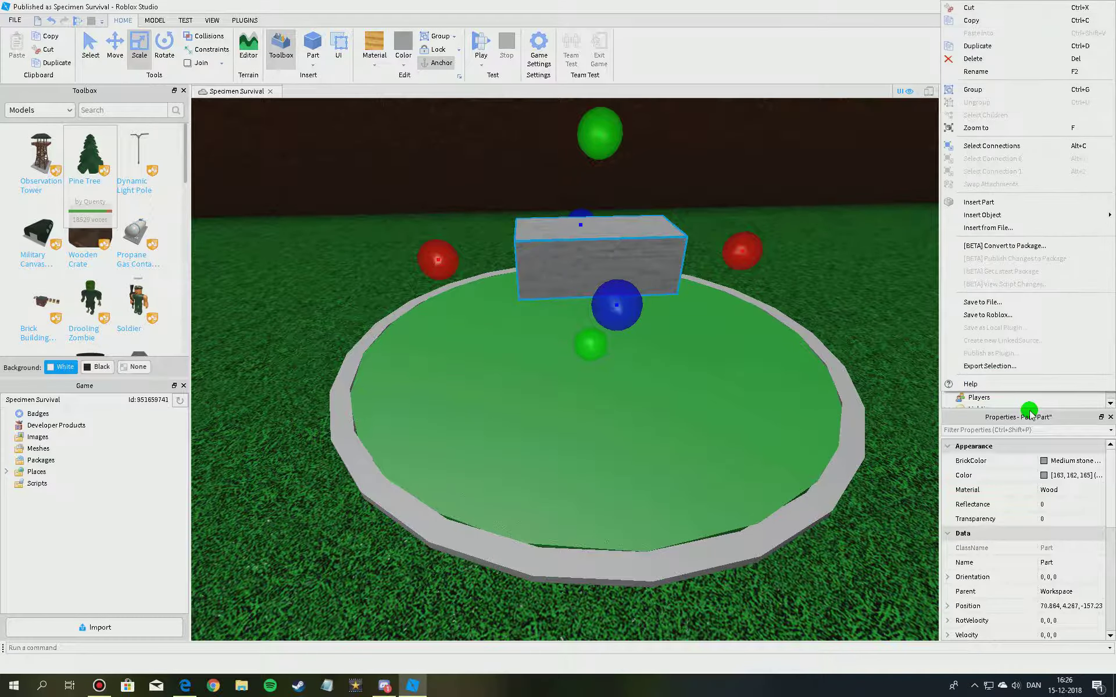
pyautogui.moveTo(1001, 215)
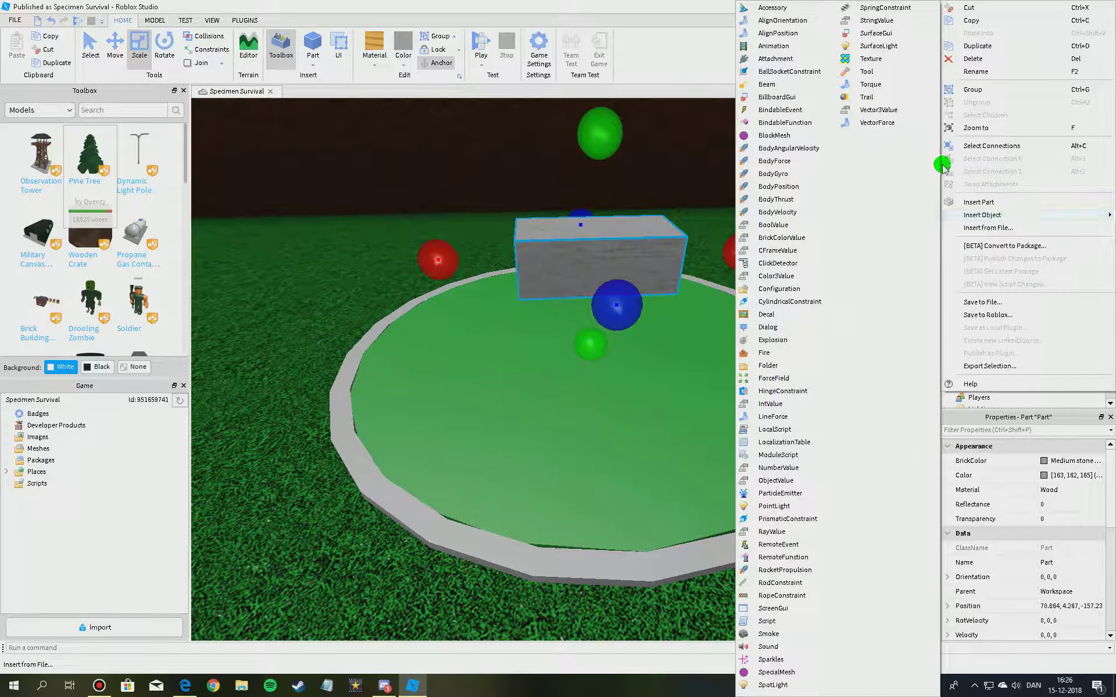
pyautogui.click(851, 36)
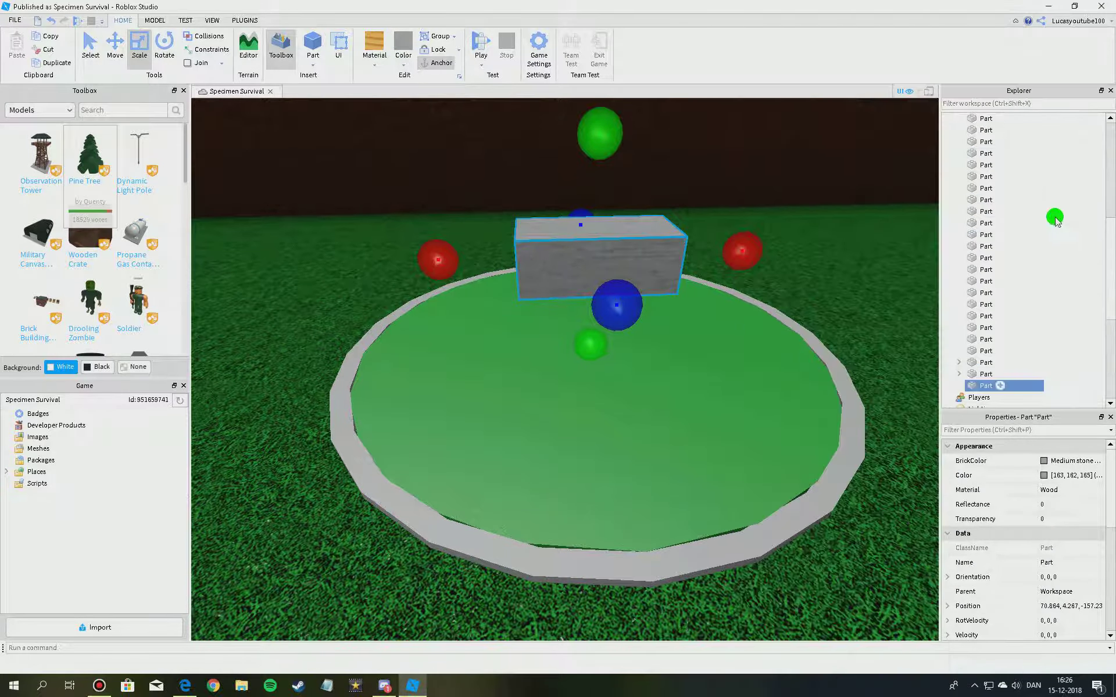
pyautogui.scroll(-5, 1024, 384)
pyautogui.click(1006, 222)
pyautogui.rightClick(1005, 222)
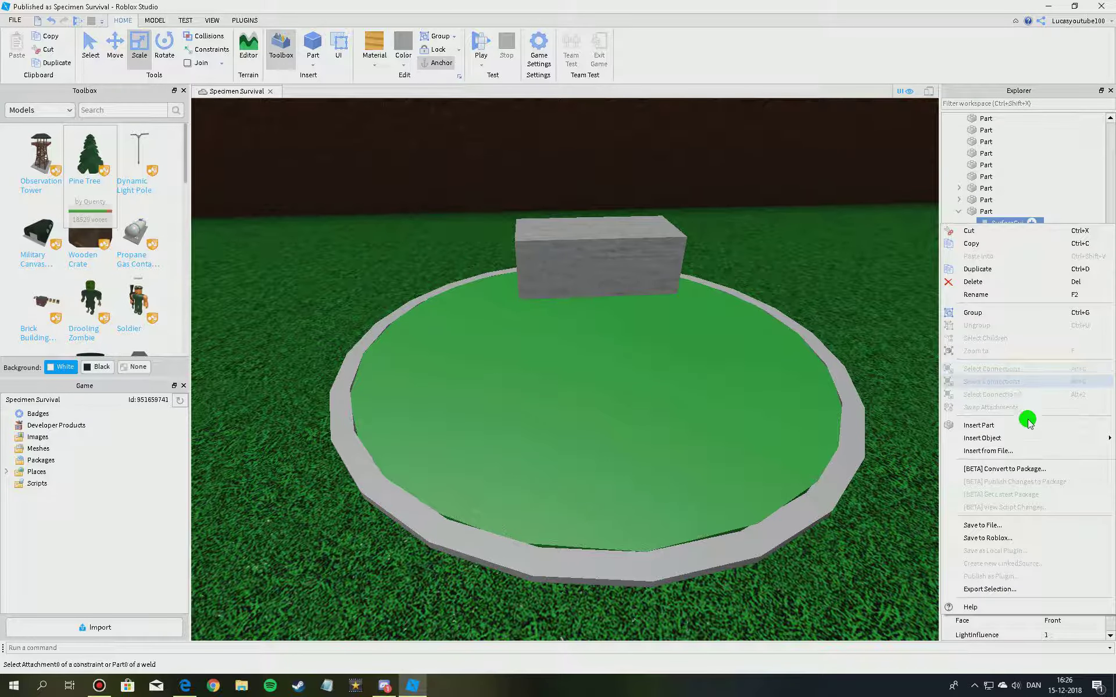
pyautogui.moveTo(1029, 438)
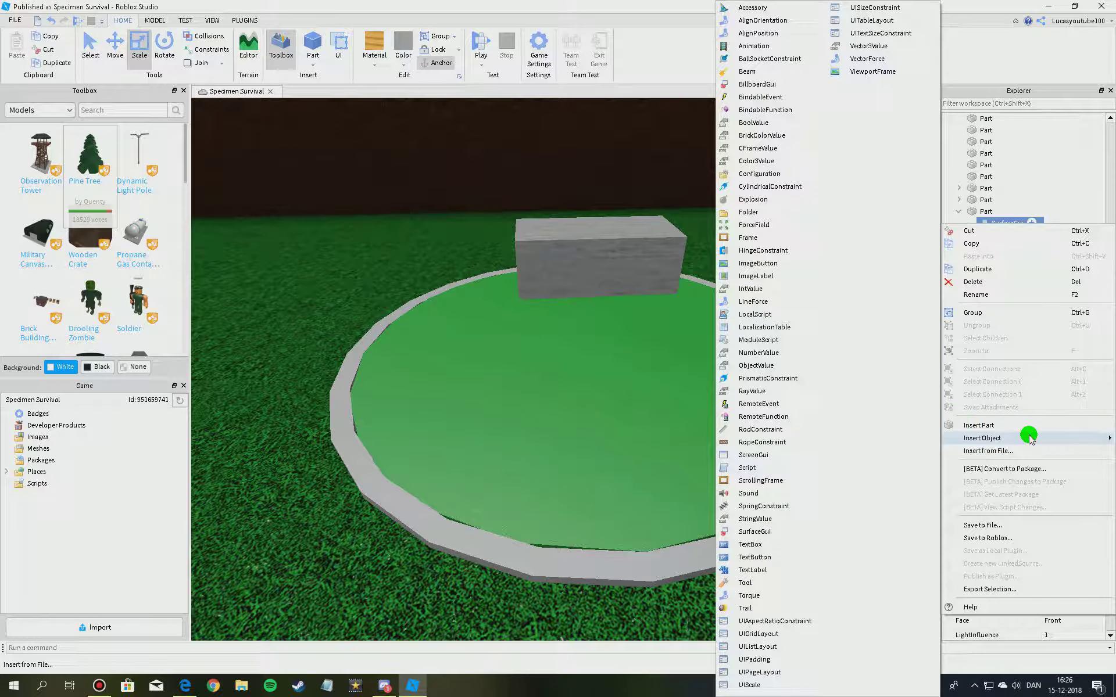
pyautogui.click(742, 572)
# - Make the block above the disc fully invisible by setting its transparency to 1
pyautogui.click(969, 212)
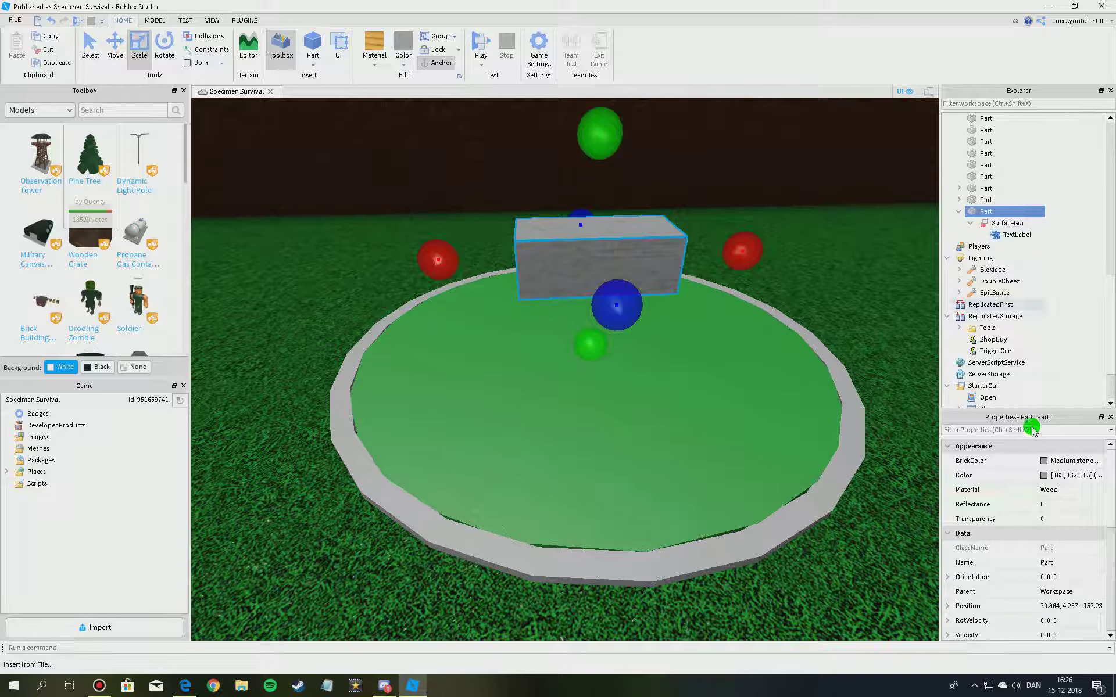
pyautogui.click(1053, 519)
pyautogui.write('1')
pyautogui.press('Return')
pyautogui.moveTo(726, 273); pyautogui.dragTo(692, 294, button='right')
# - Replace the invisible block's SurfaceGui with a BillboardGui containing a TextLabel
pyautogui.click(997, 235)
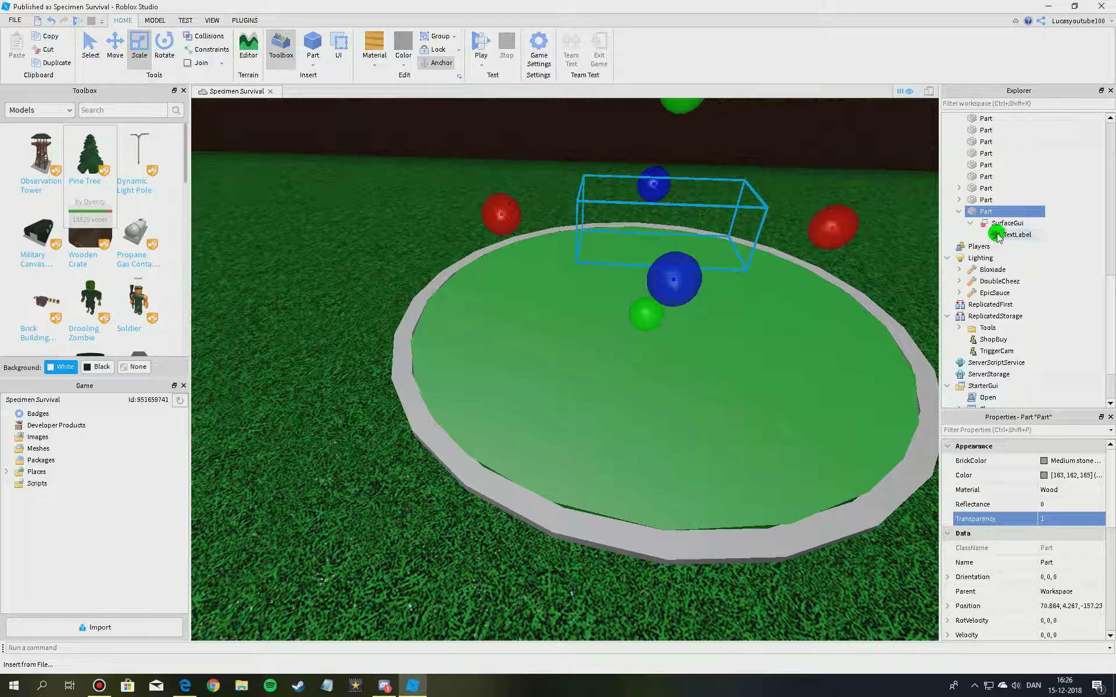
pyautogui.rightClick(987, 212)
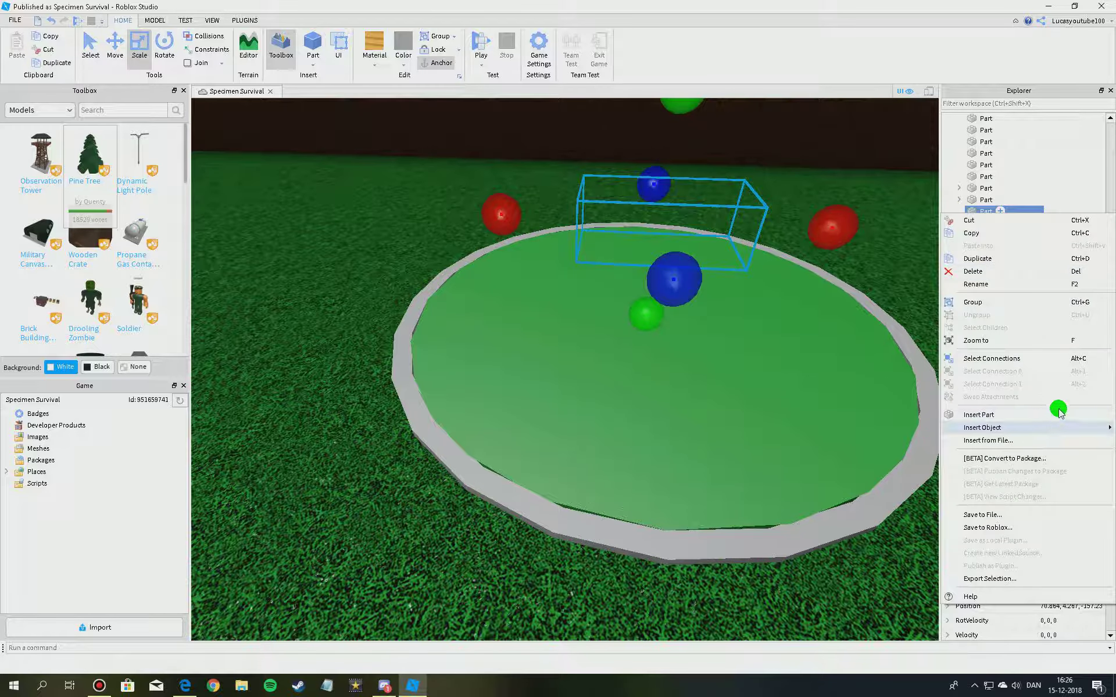
pyautogui.moveTo(1059, 430)
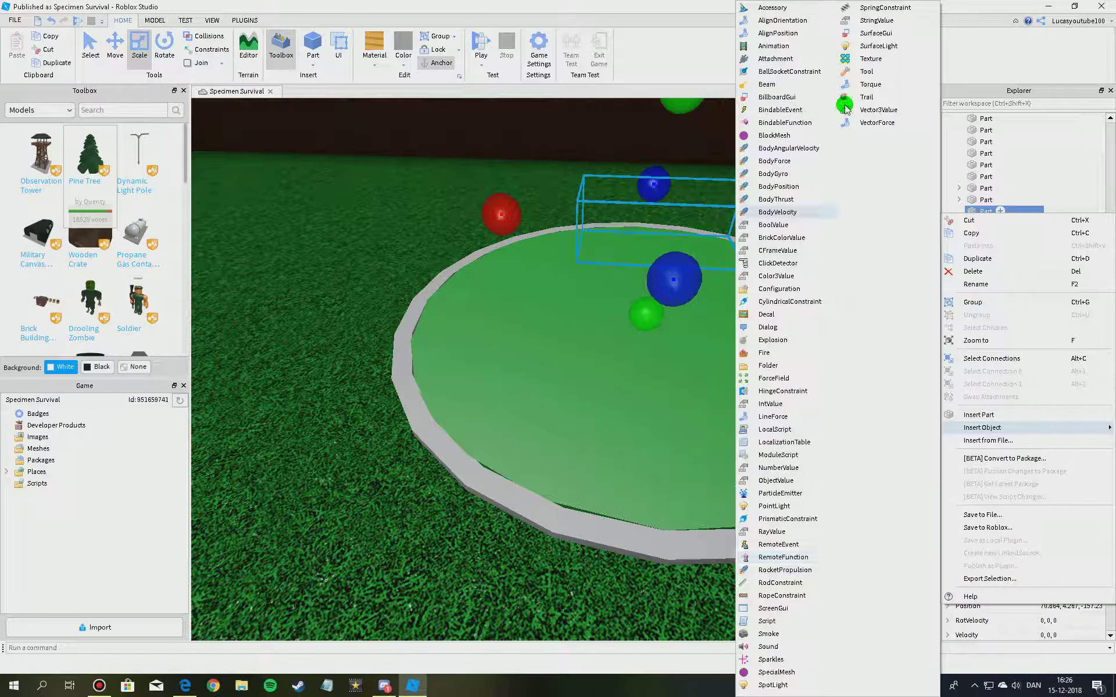
pyautogui.click(776, 97)
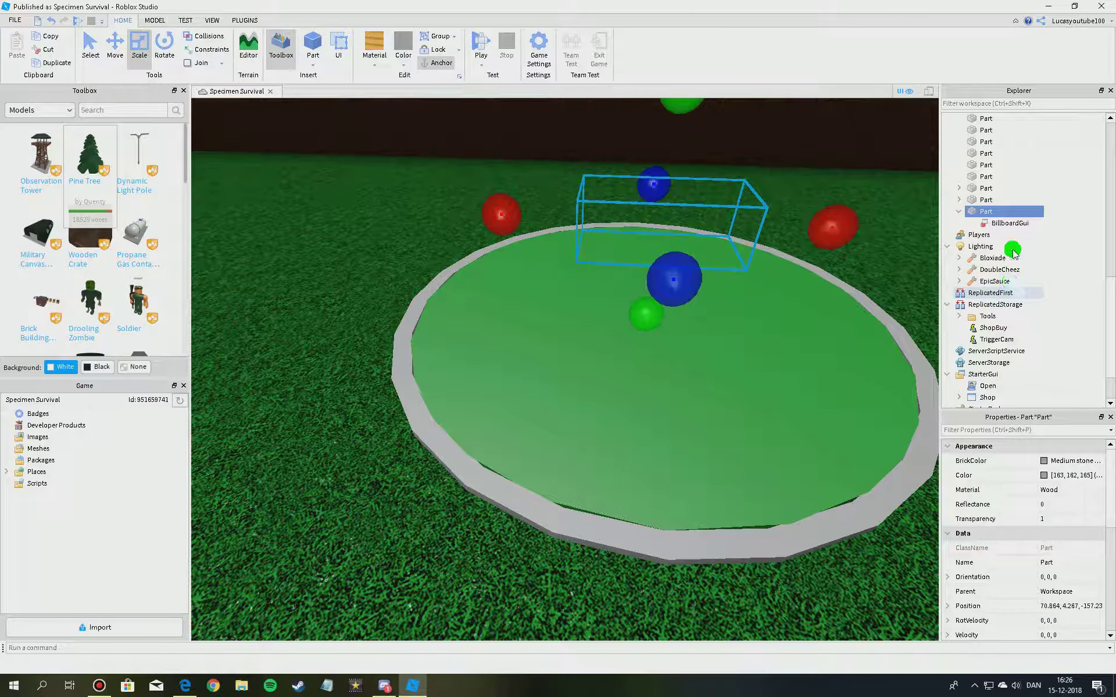
pyautogui.rightClick(998, 223)
pyautogui.moveTo(1029, 434)
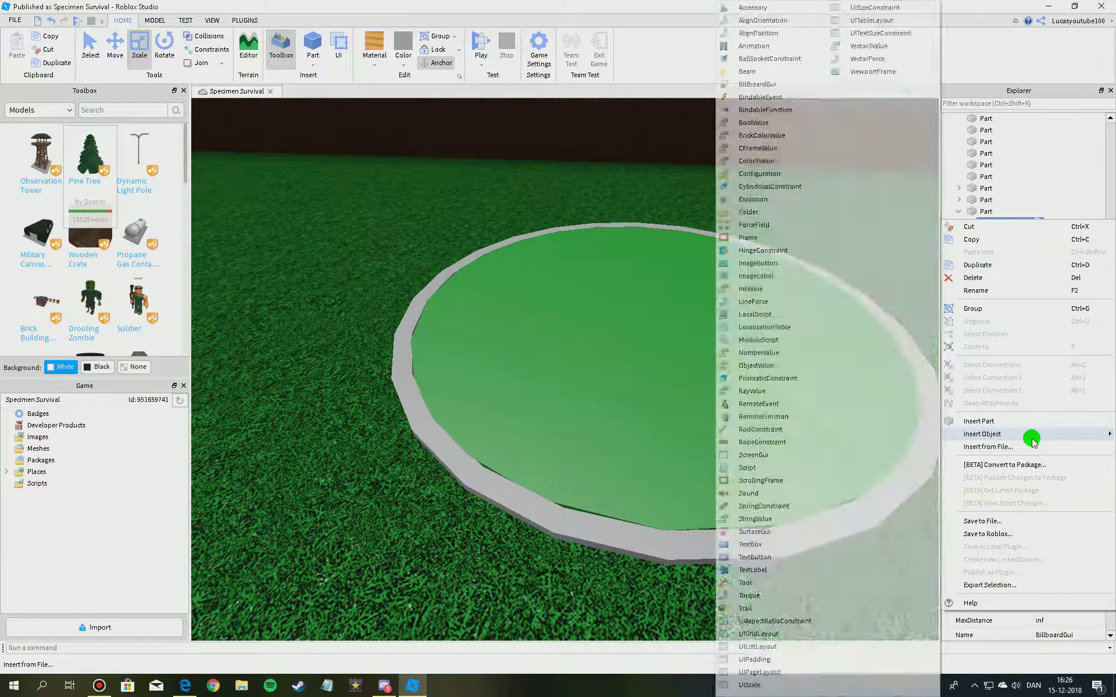
pyautogui.click(742, 570)
pyautogui.press('s')
pyautogui.moveTo(809, 225); pyautogui.dragTo(809, 225, button='right')
pyautogui.press('s')
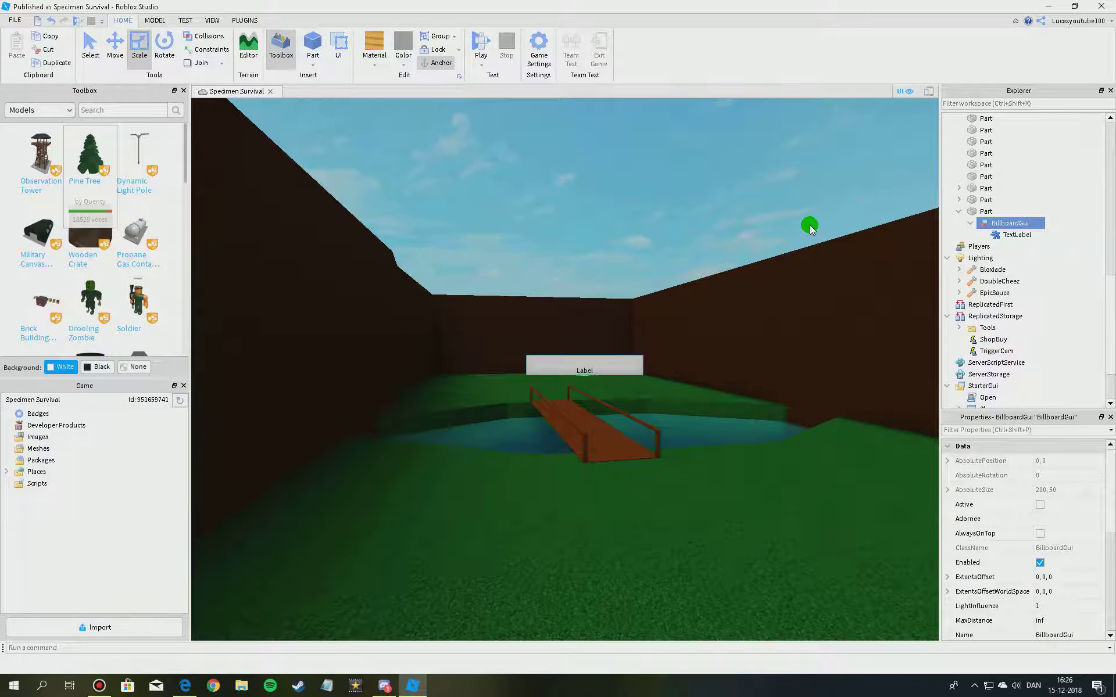
# - Try a BorderSizePixel of 5 on the BillboardGui's TextLabel and return it to 1
pyautogui.press('w')
pyautogui.click(1018, 235)
pyautogui.press('w')
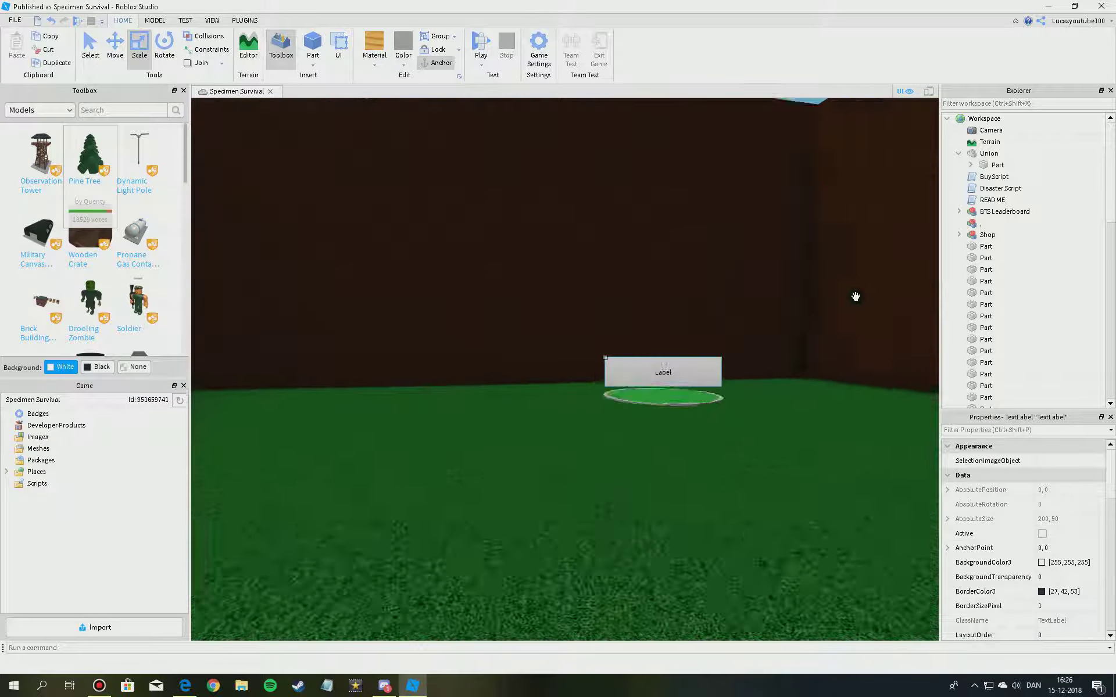
pyautogui.moveTo(817, 363); pyautogui.dragTo(817, 364, button='right')
pyautogui.scroll(-1, 1020, 529)
pyautogui.click(1040, 562)
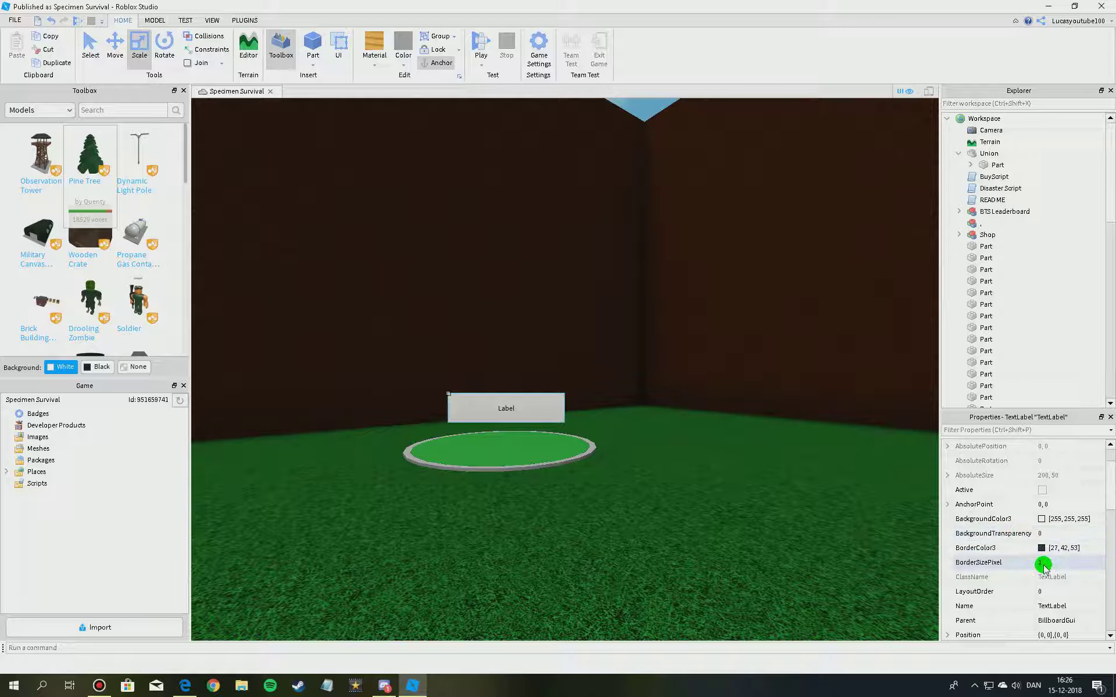
pyautogui.click(1064, 548)
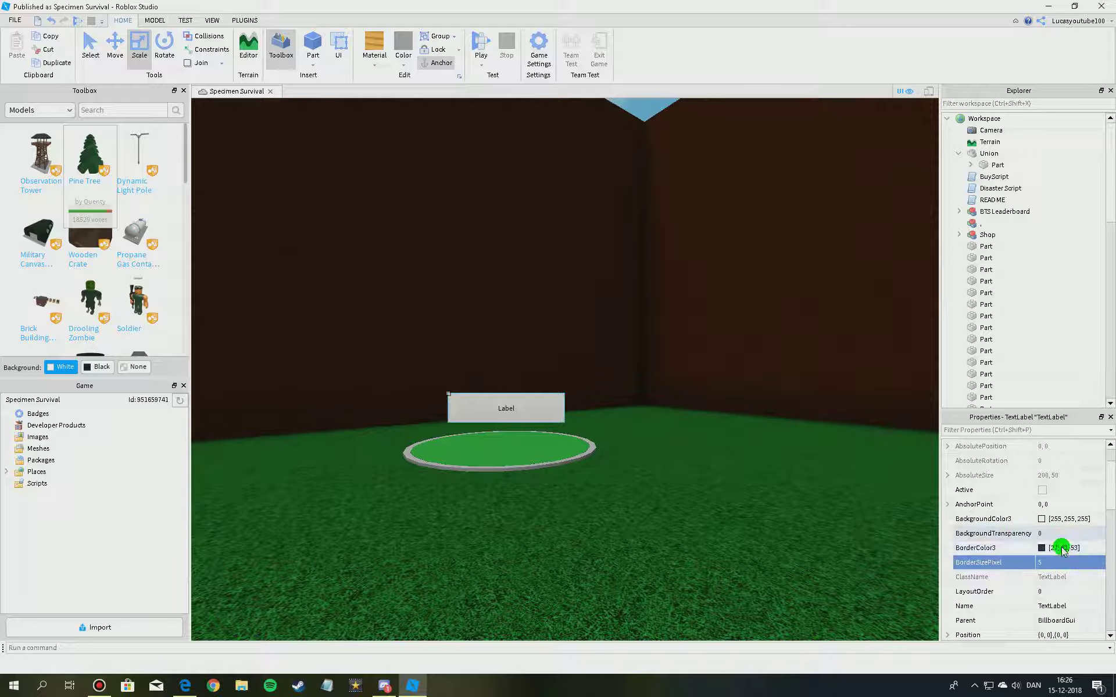
pyautogui.click(1058, 563)
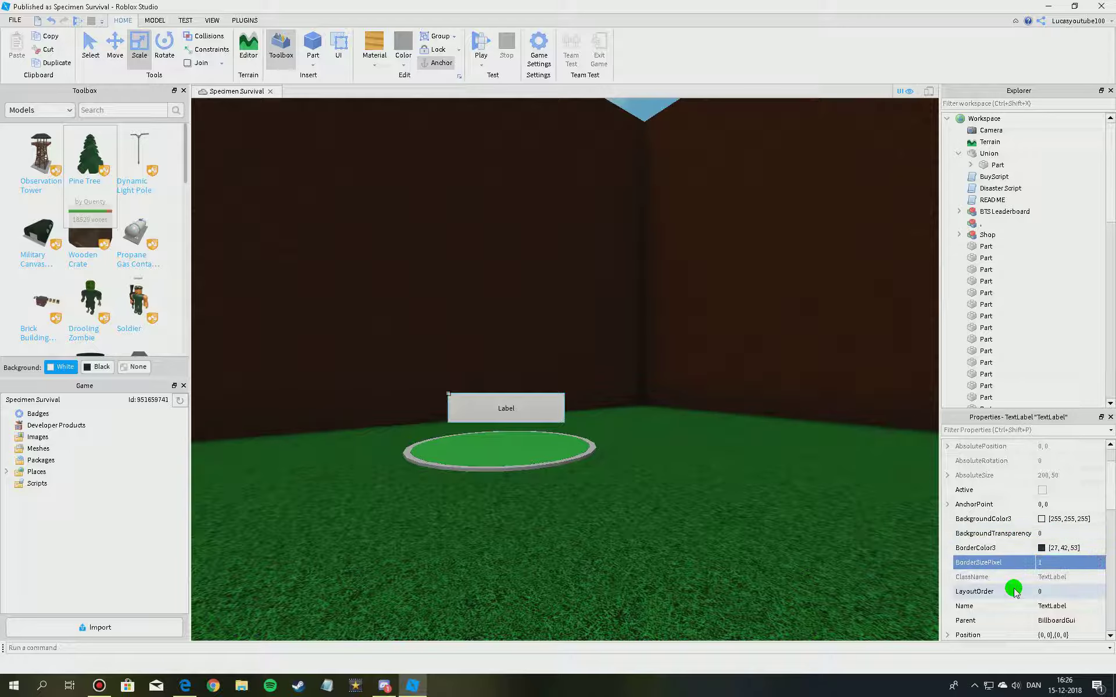
# - Set the BillboardGui TextLabel's text to "Shop" and its text colour to green
pyautogui.scroll(-6, 1082, 605)
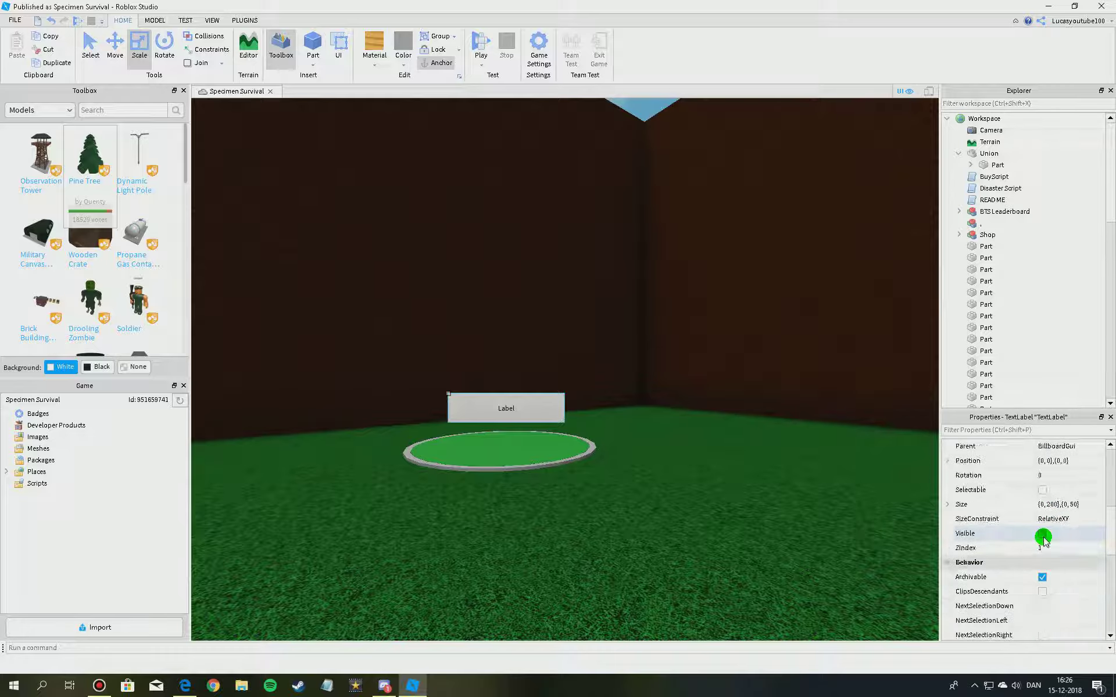
pyautogui.scroll(-3, 1049, 534)
pyautogui.click(1046, 519)
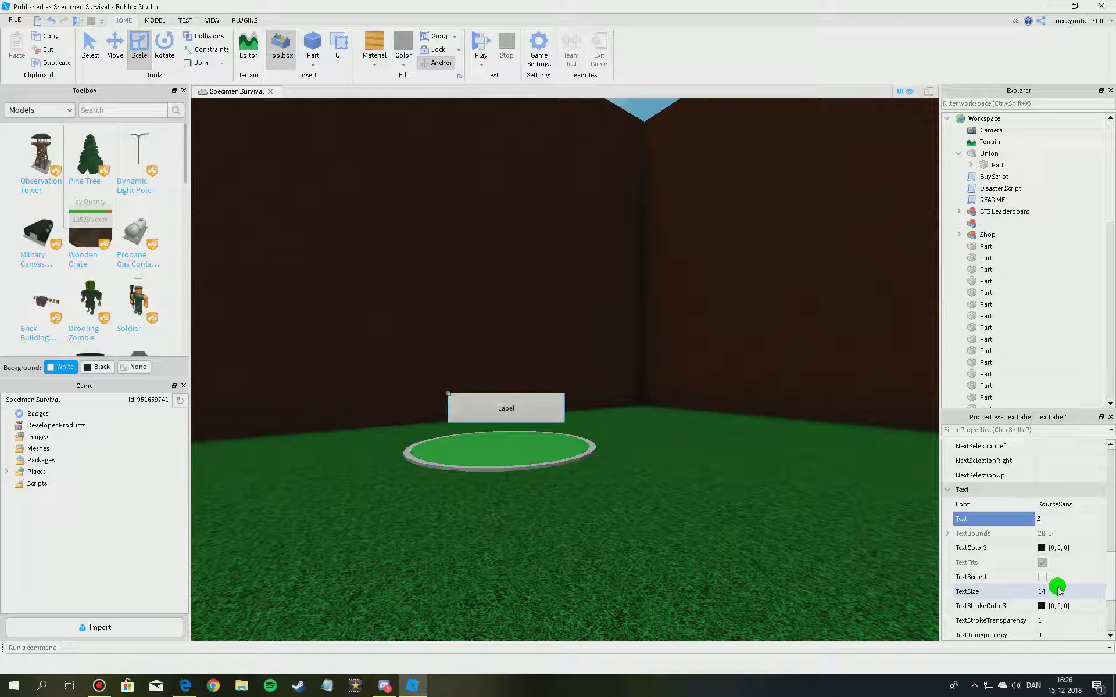
pyautogui.click(1041, 547)
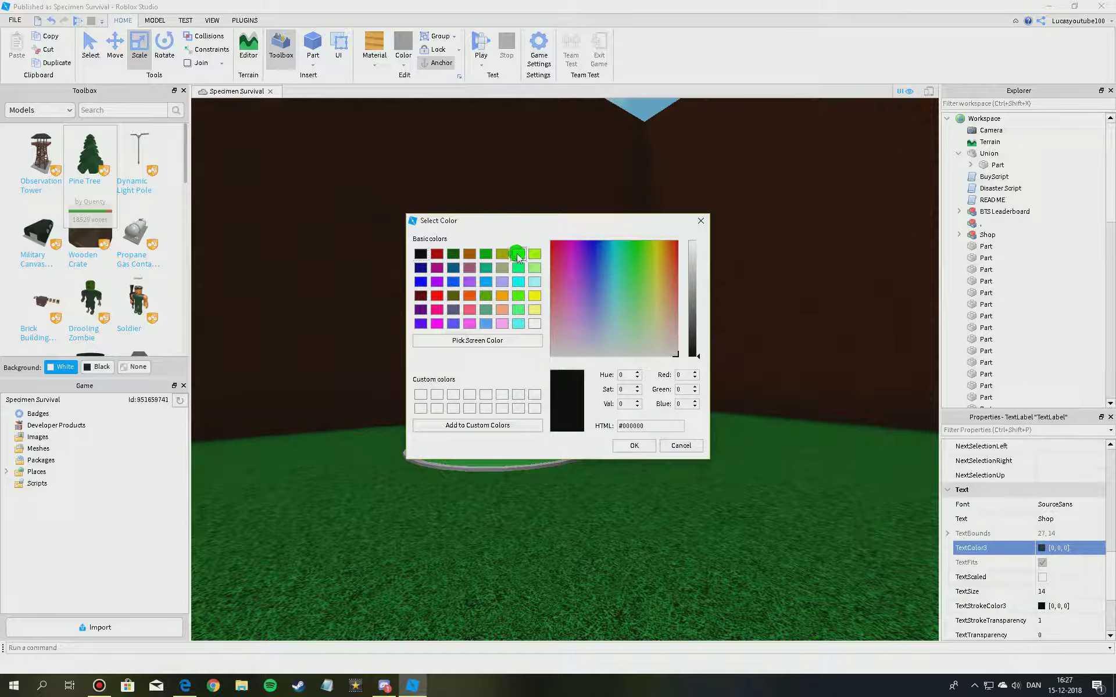
pyautogui.click(518, 256)
pyautogui.click(635, 446)
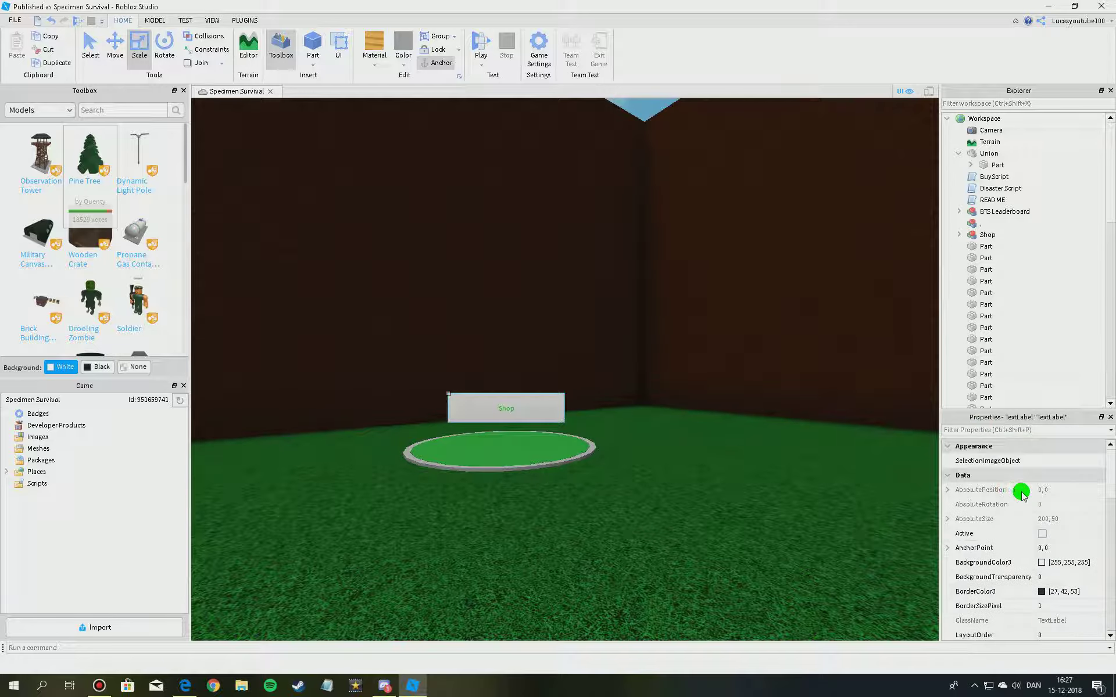
# - Set the Shop label's BackgroundTransparency to 1 and collapse the Union in the object hierarchy
pyautogui.click(1040, 578)
pyautogui.write('1')
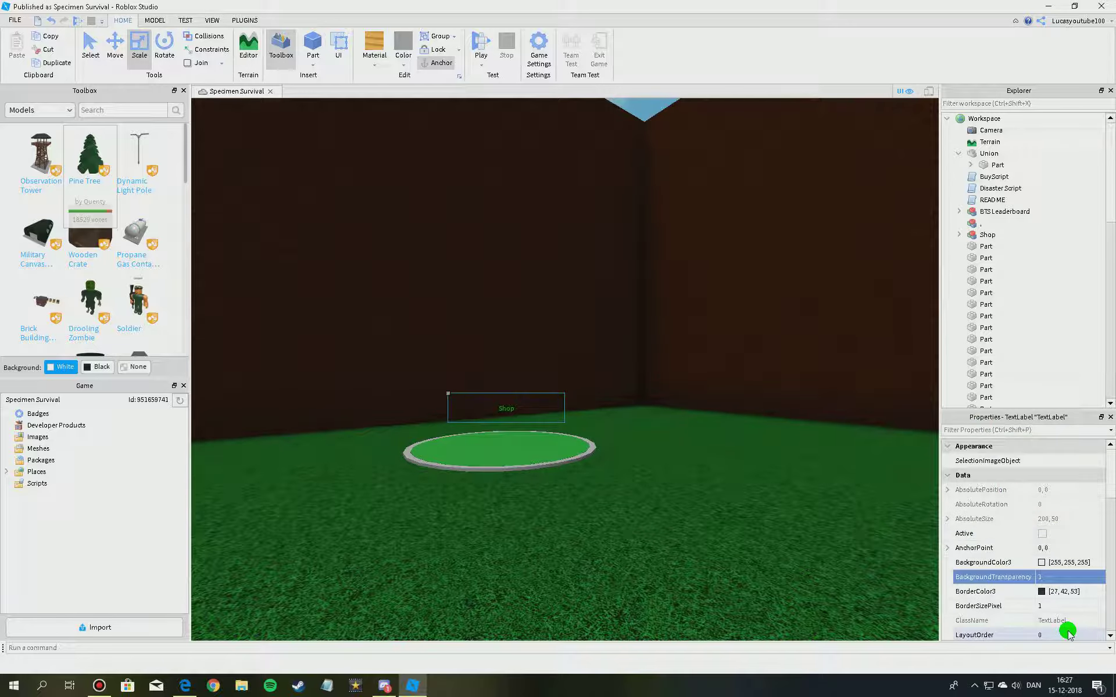
pyautogui.click(962, 155)
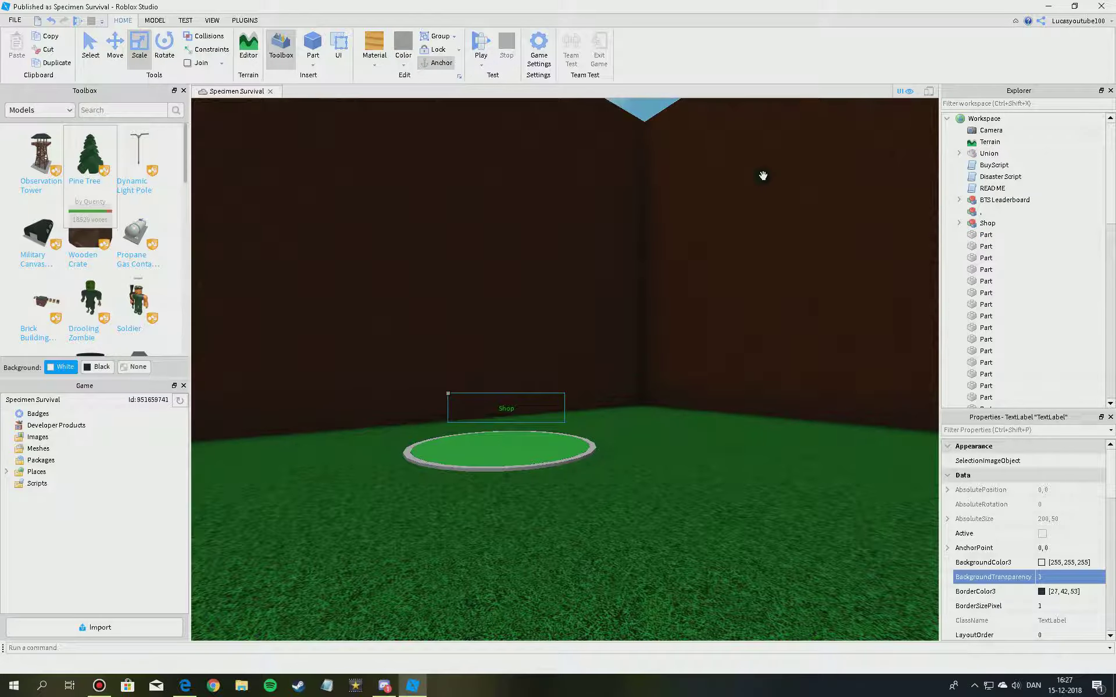
# - Deselect the label and examine the floating Shop text above the green disc from across the map and up close
pyautogui.click(762, 175)
pyautogui.moveTo(762, 175); pyautogui.dragTo(762, 175, button='right')
pyautogui.press('s')
pyautogui.press('s')
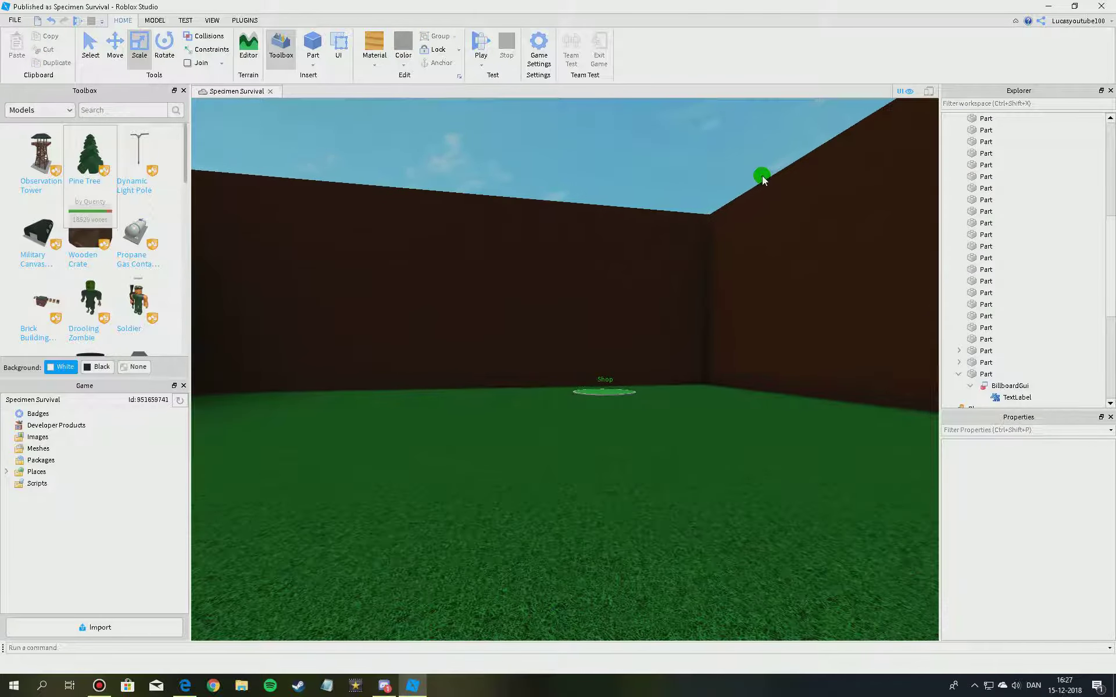
pyautogui.press('s')
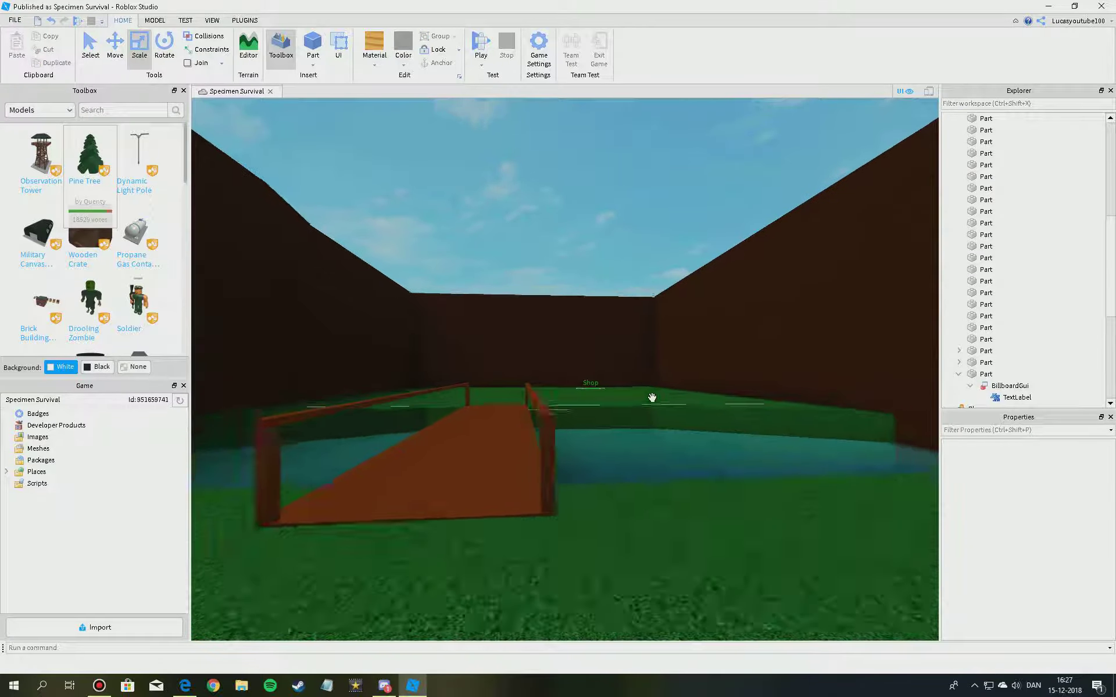
pyautogui.moveTo(631, 392); pyautogui.dragTo(613, 396, button='right')
pyautogui.press('w')
pyautogui.press('w')
pyautogui.press('s')
pyautogui.click(99, 685)
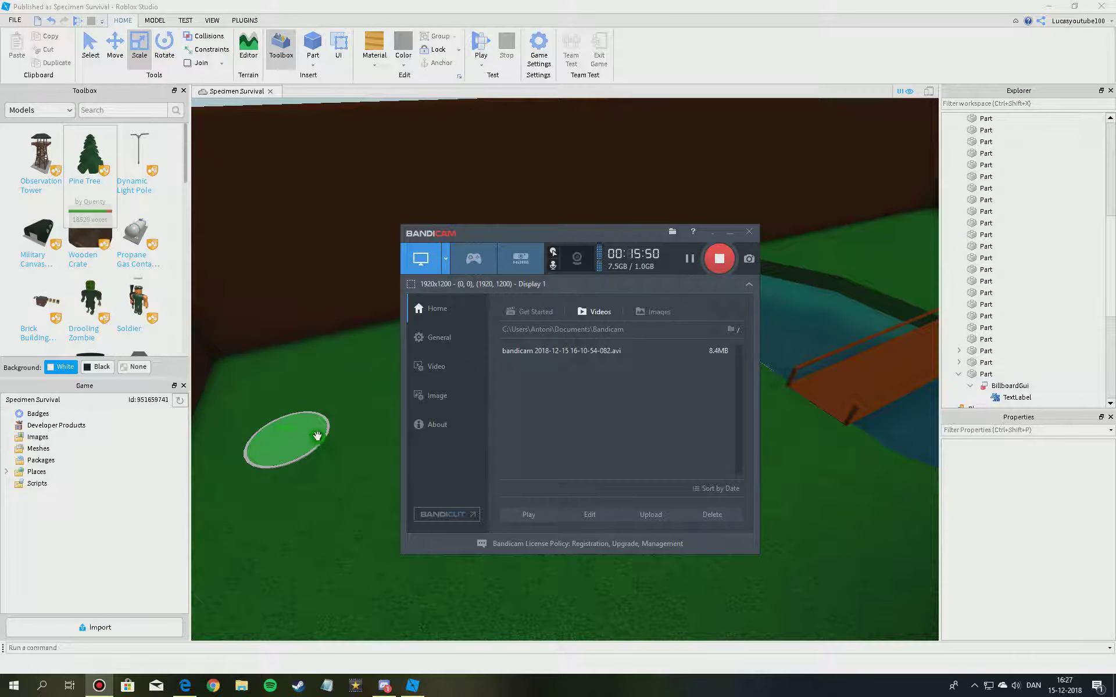